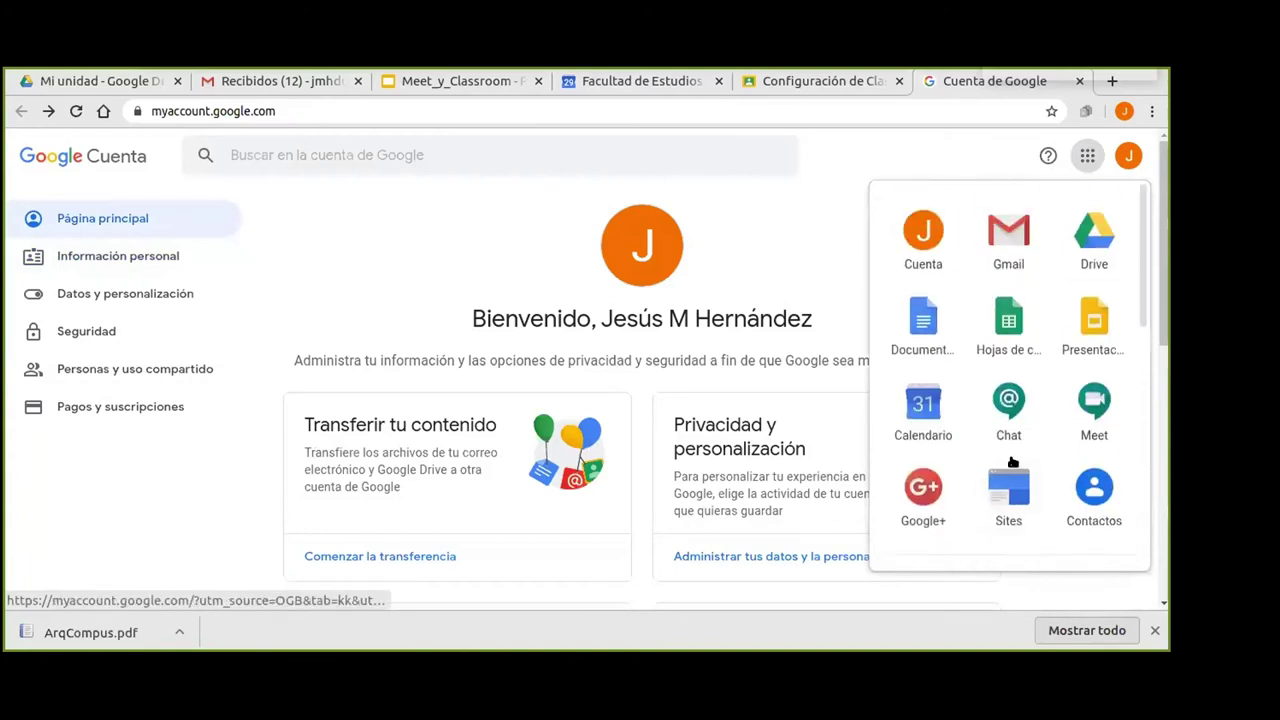
# Close the Google Account tab, return Classroom to its class list, and switch to the Meet_y_Classroom presentation.
pyautogui.click(373, 110)
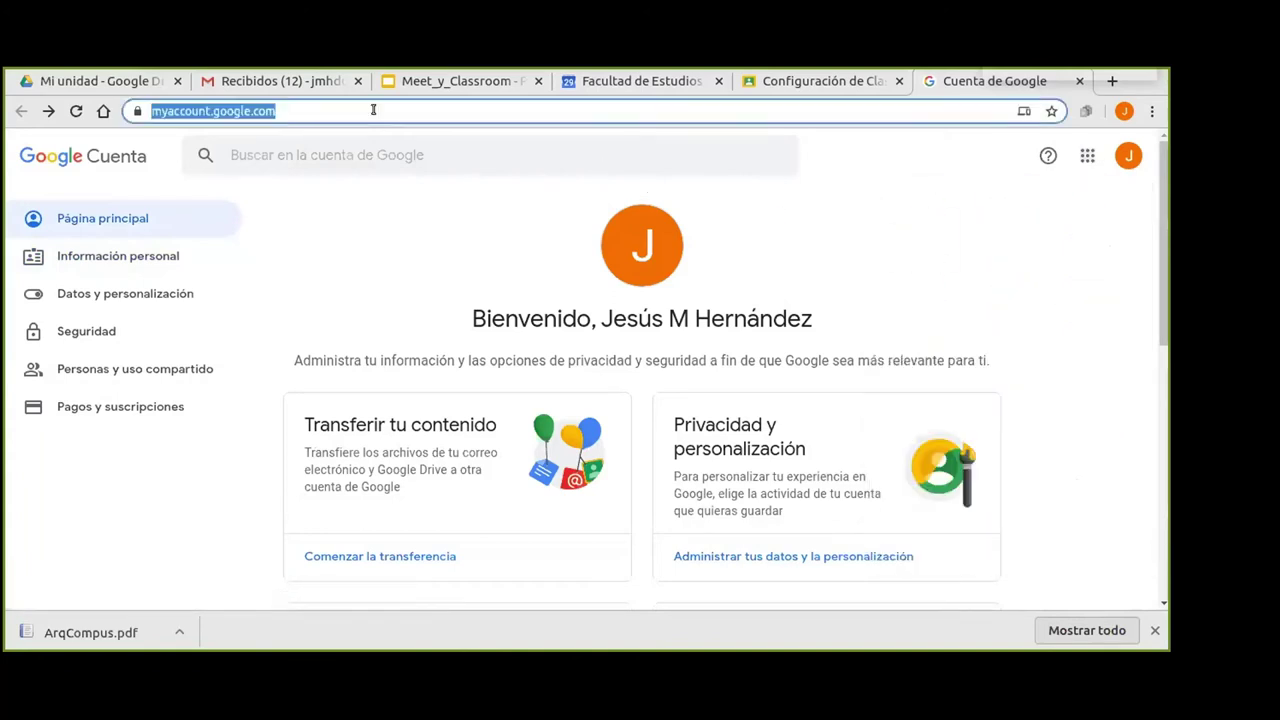
pyautogui.click(1079, 82)
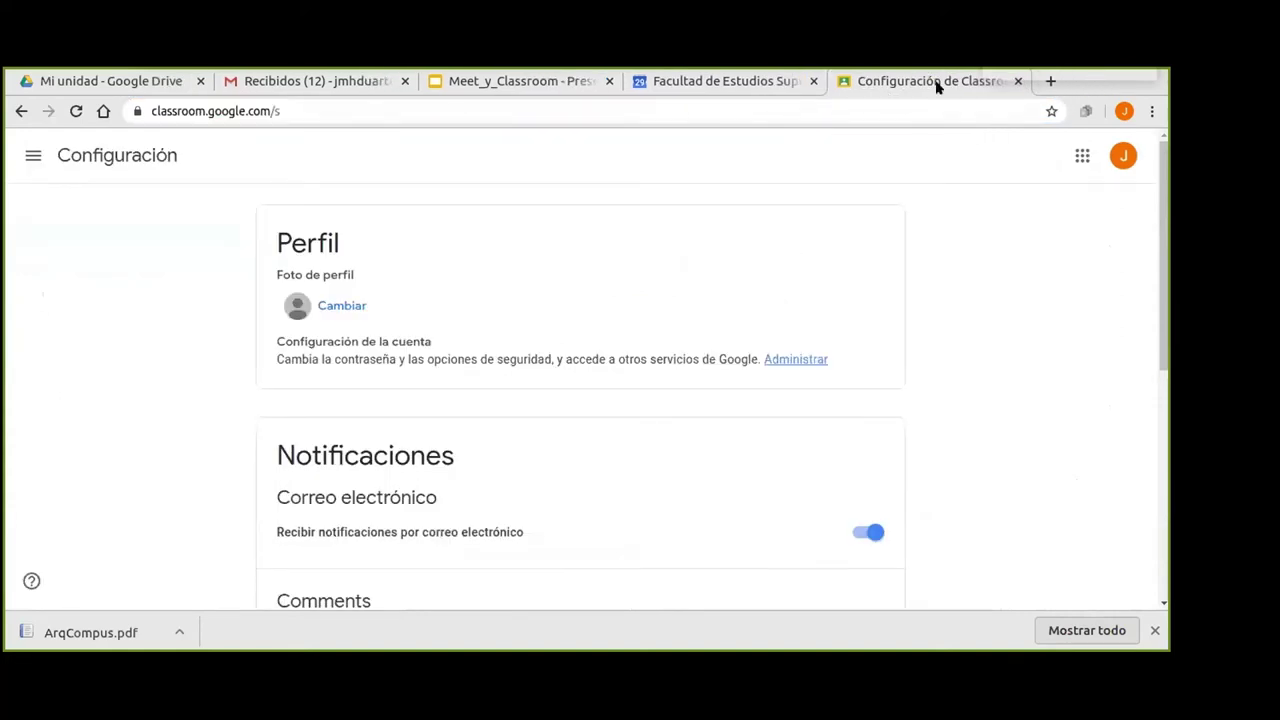
pyautogui.click(21, 111)
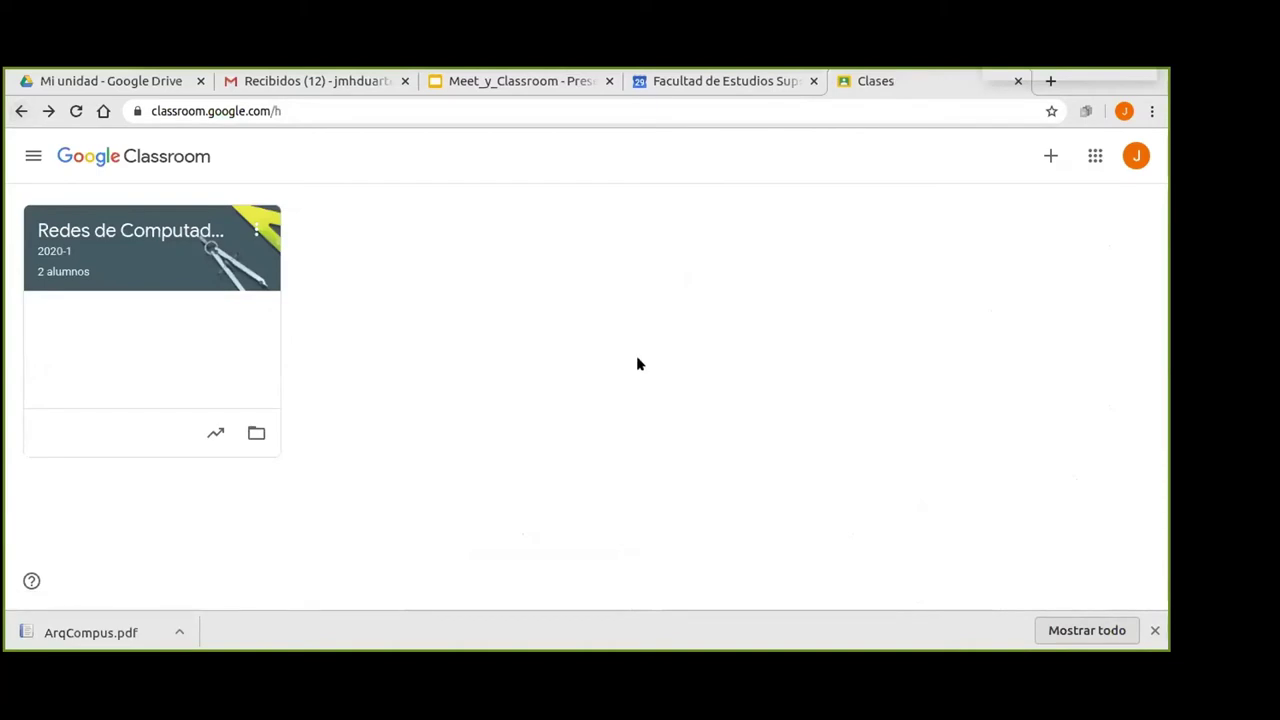
pyautogui.click(515, 82)
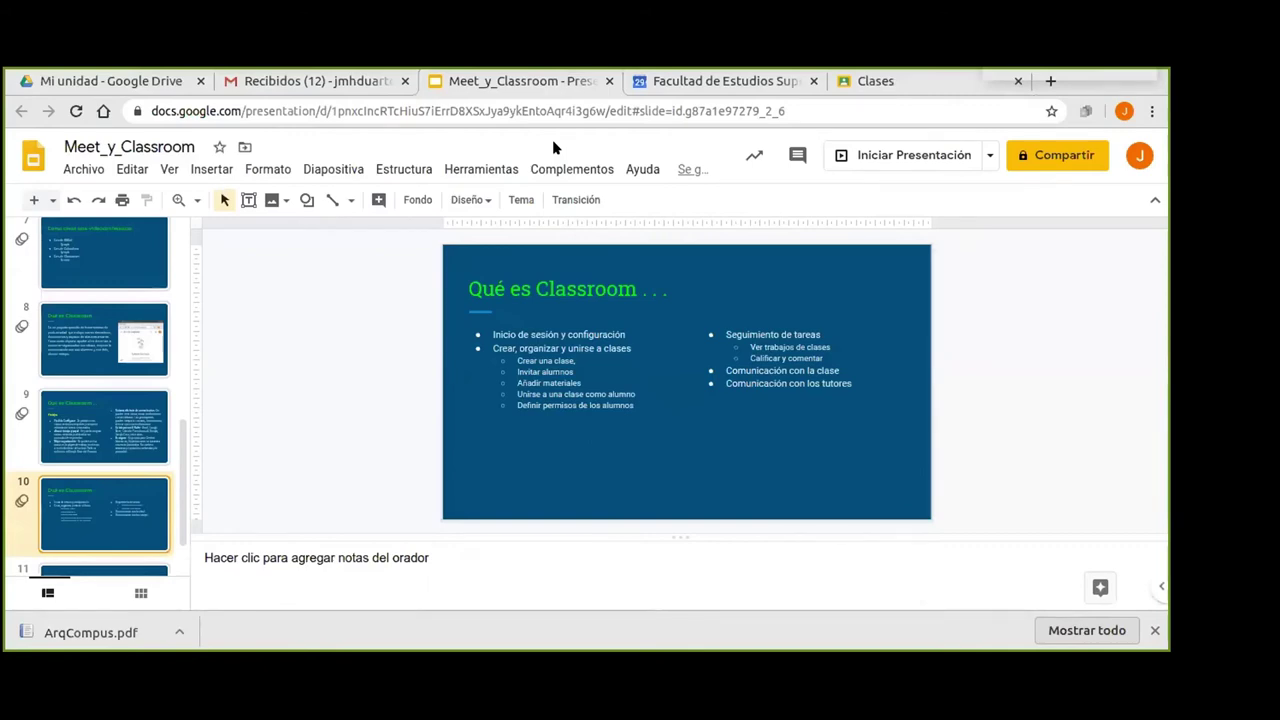
# Present slide 10 'Qué es Classroom' full screen, then return to the Classroom class list.
pyautogui.hotkey('ctrl', 'F5')
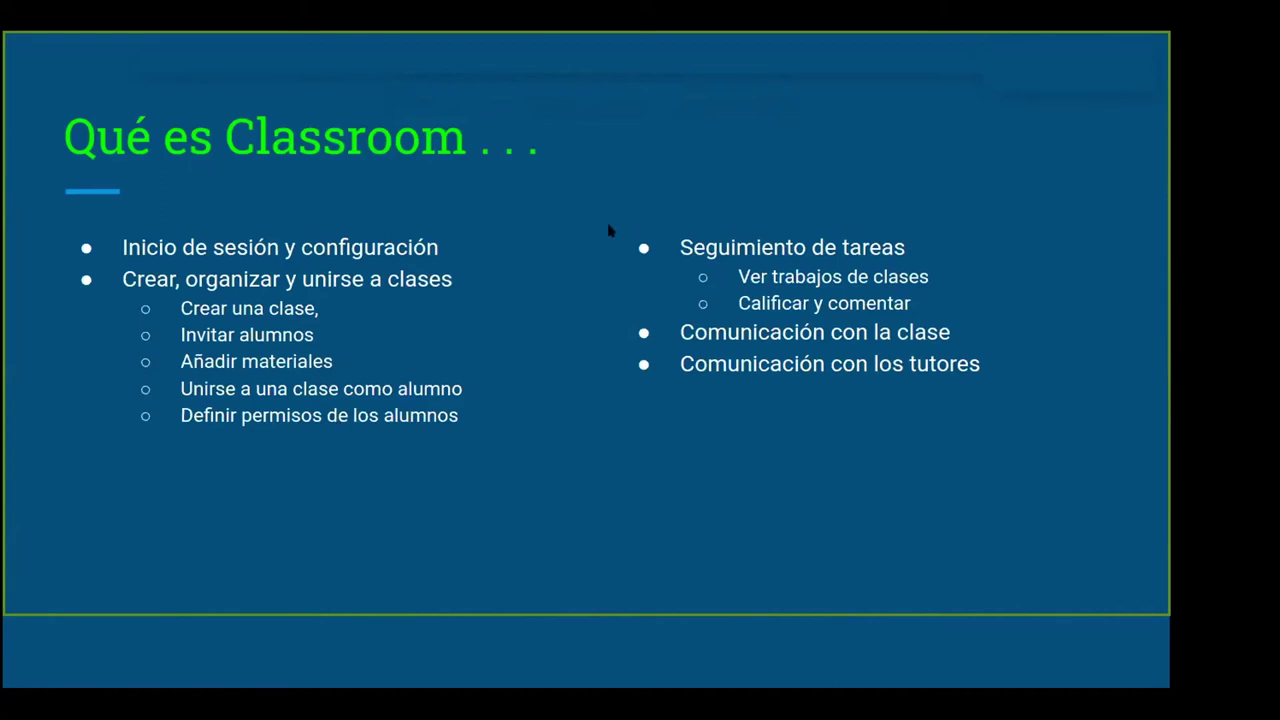
pyautogui.hotkey('alt', 'Tab')
pyautogui.hotkey('ctrl', 'Tab')
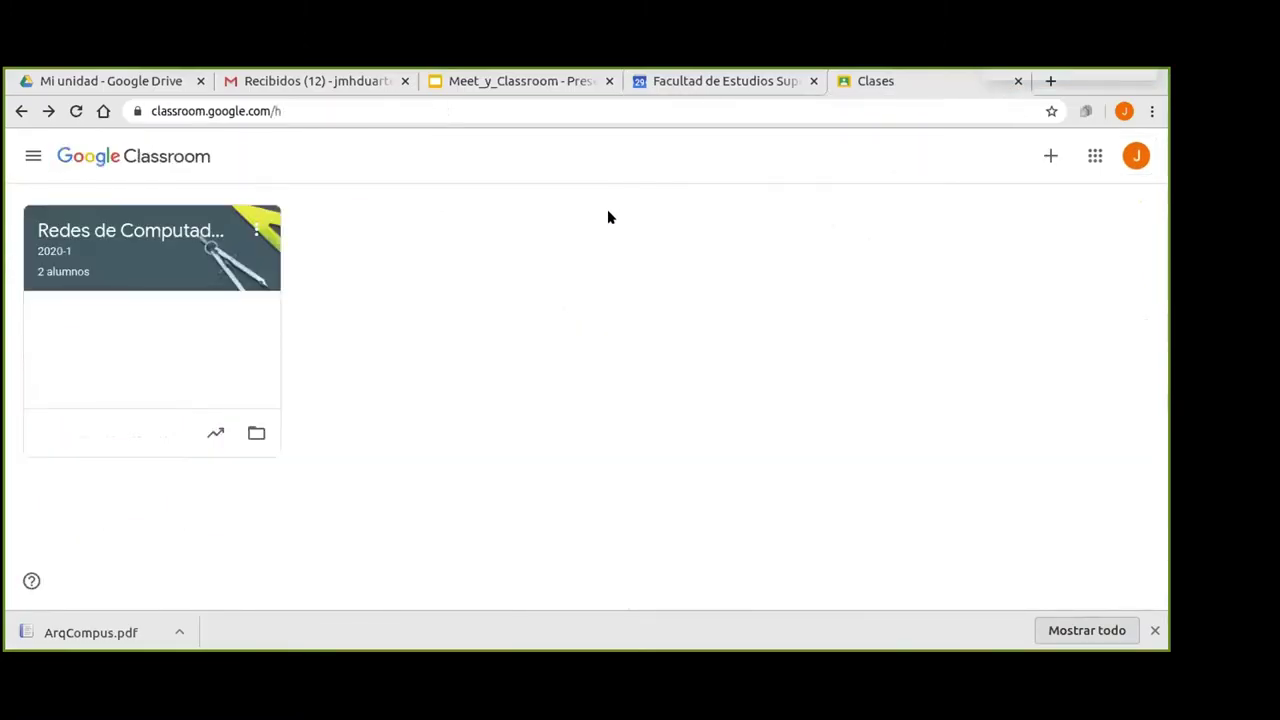
# Create the class 'Arquitectura de Computadoras' with section 2021-1, subject Grupo 2401 and room A-1104.
pyautogui.click(1049, 157)
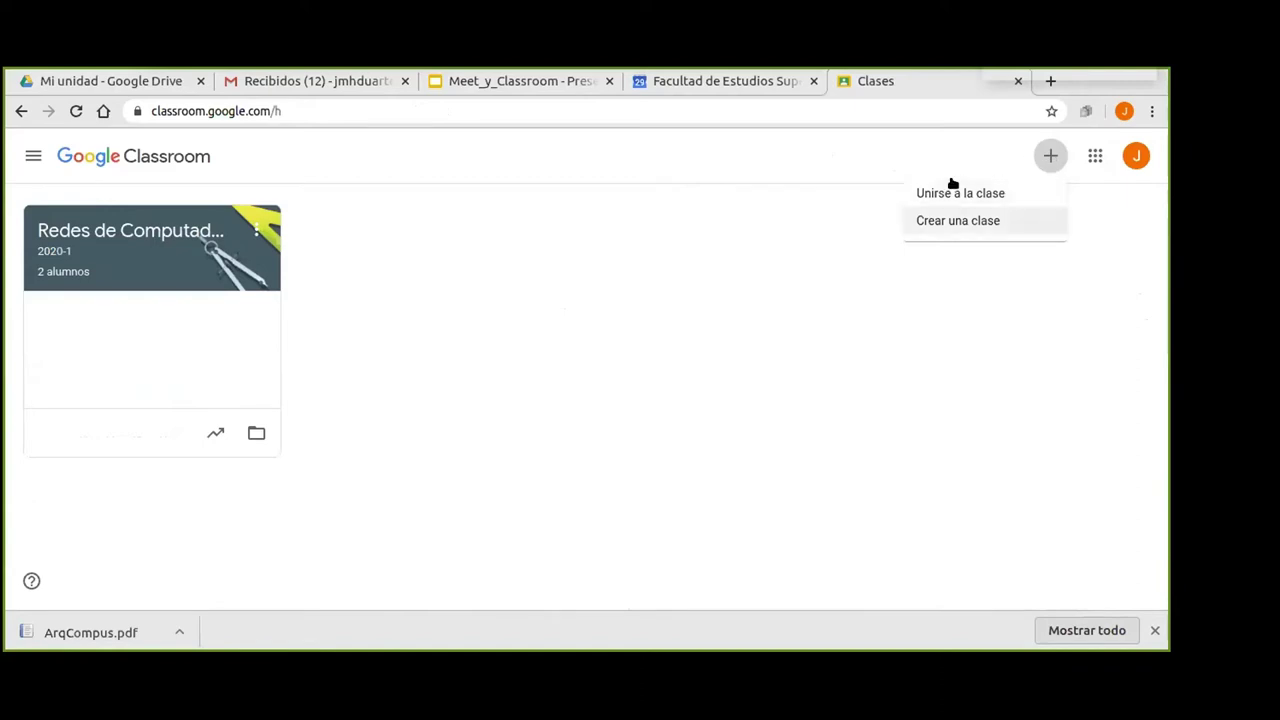
pyautogui.click(964, 219)
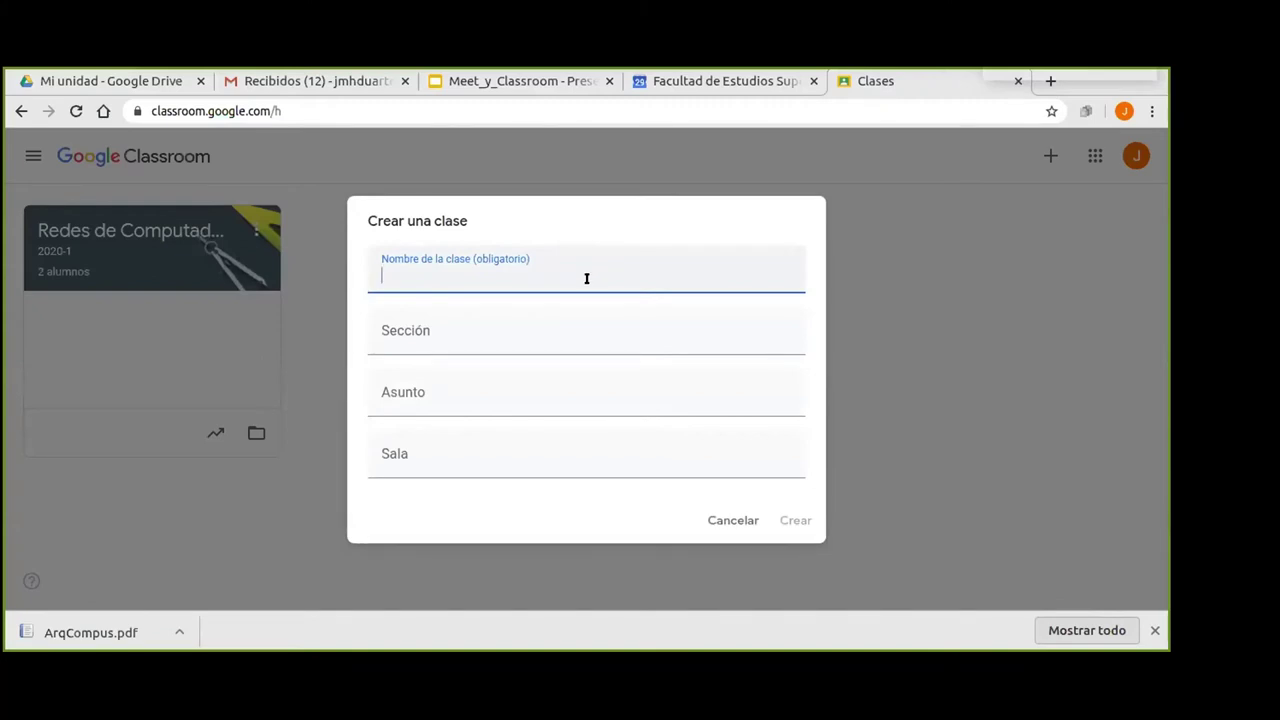
pyautogui.write('Arquitec')
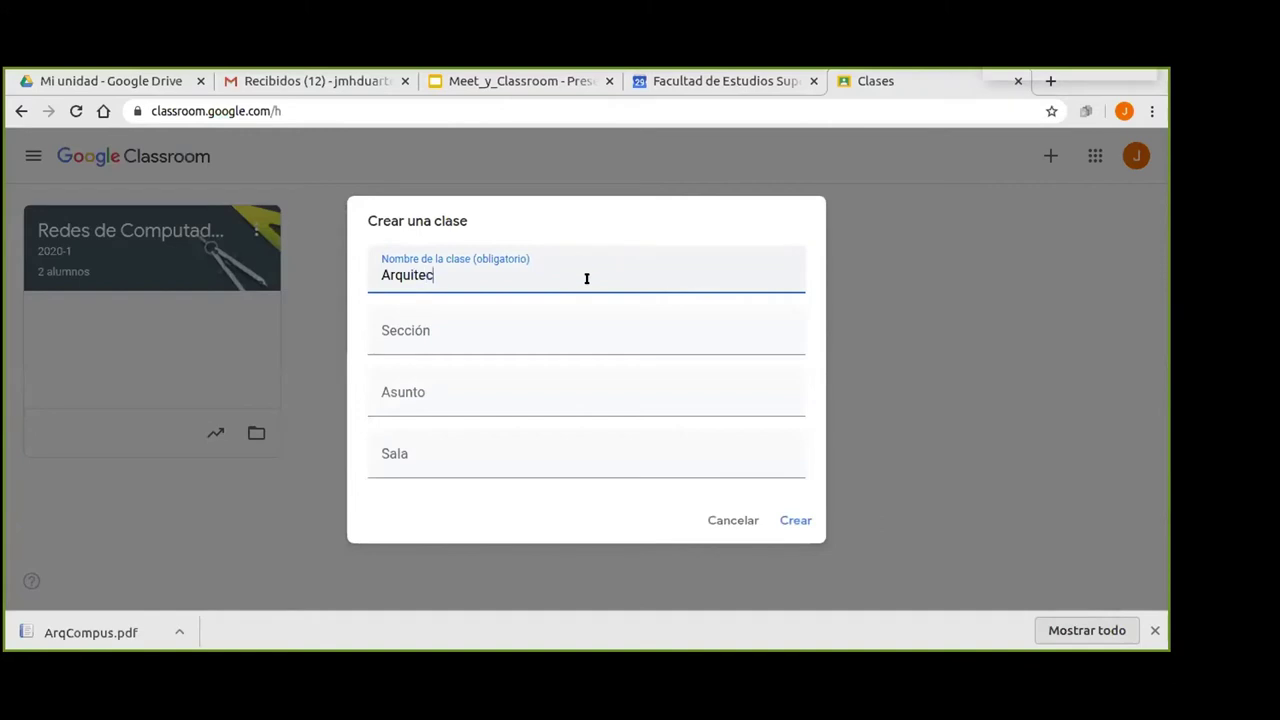
pyautogui.write('tura de Computadoras')
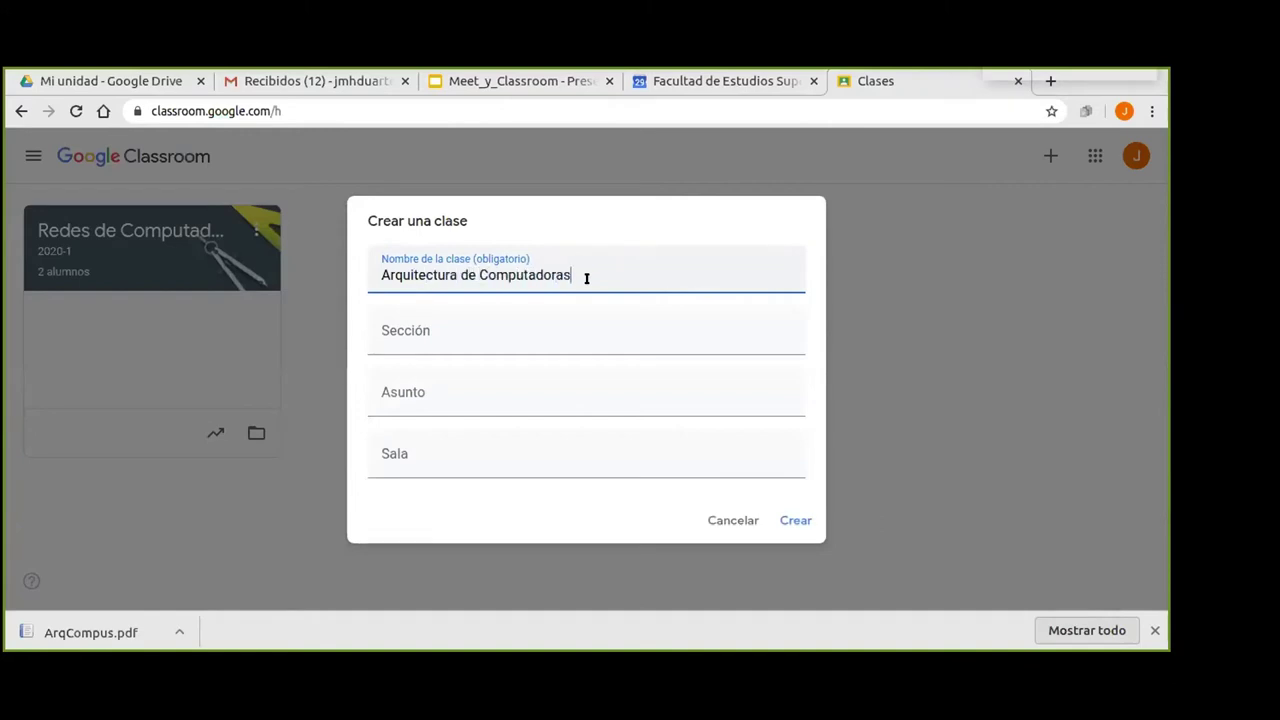
pyautogui.click(505, 336)
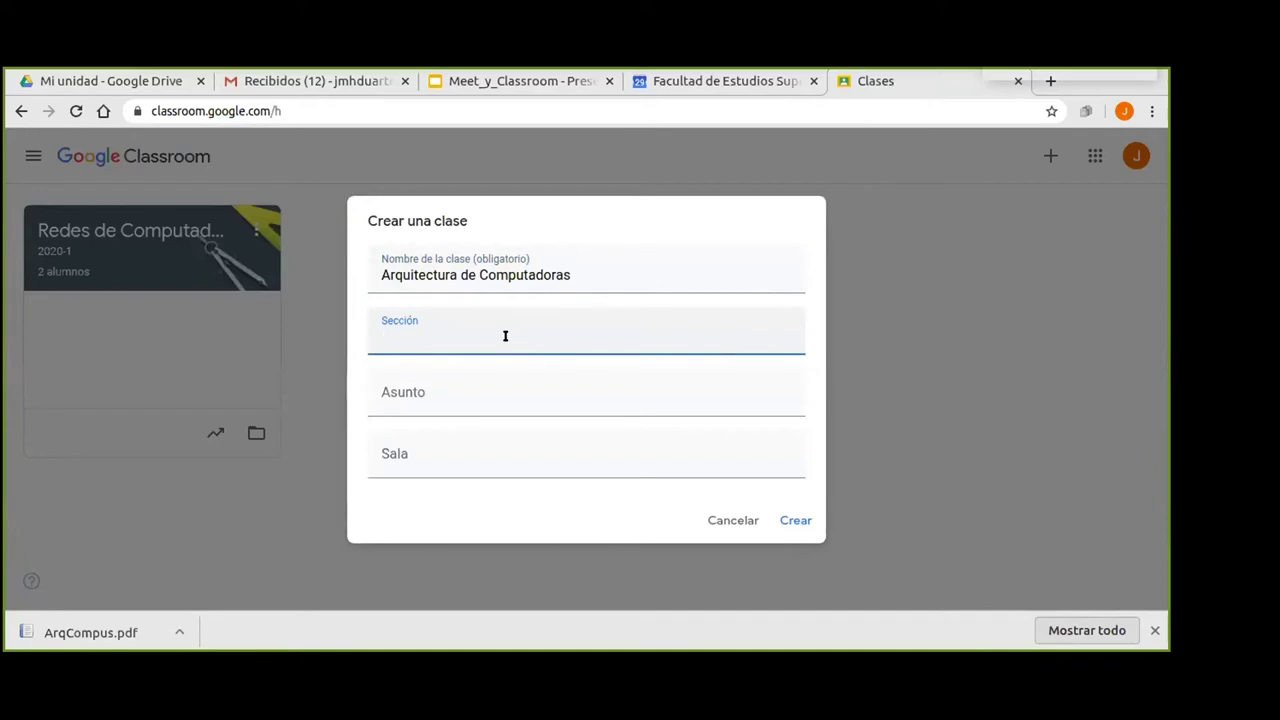
pyautogui.write('2021-1')
pyautogui.click(482, 392)
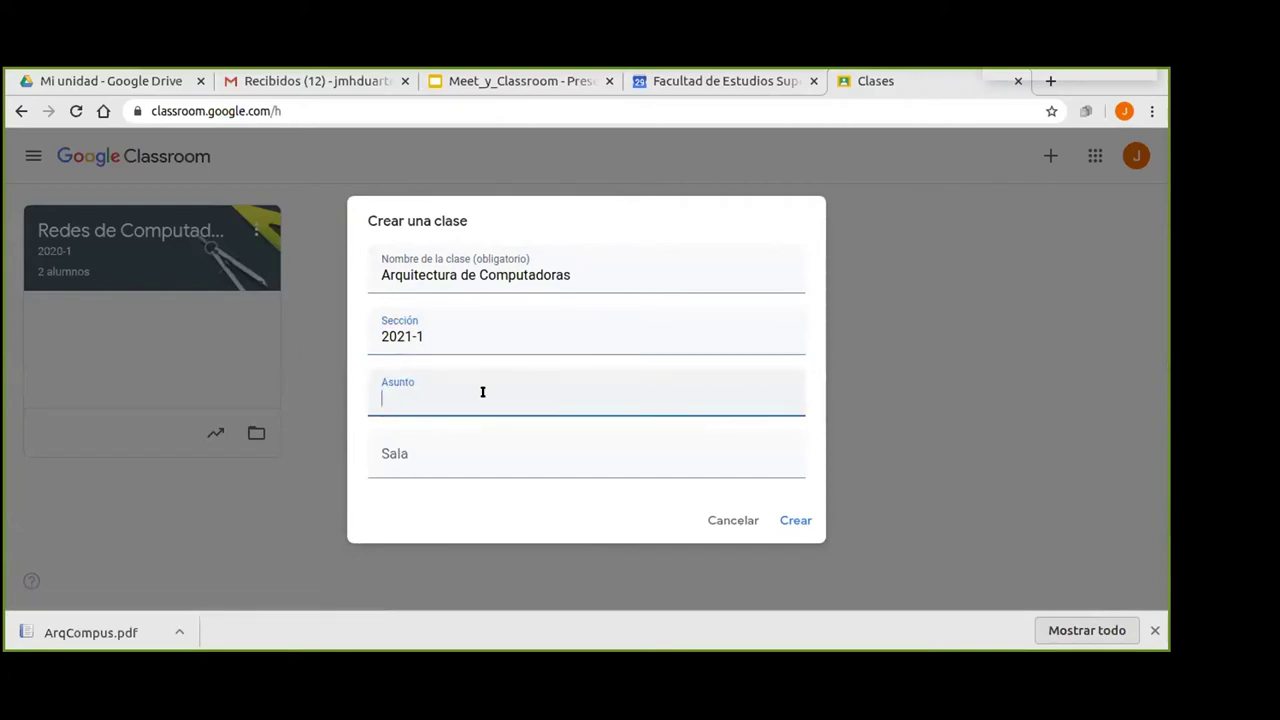
pyautogui.write('Grupo 2401')
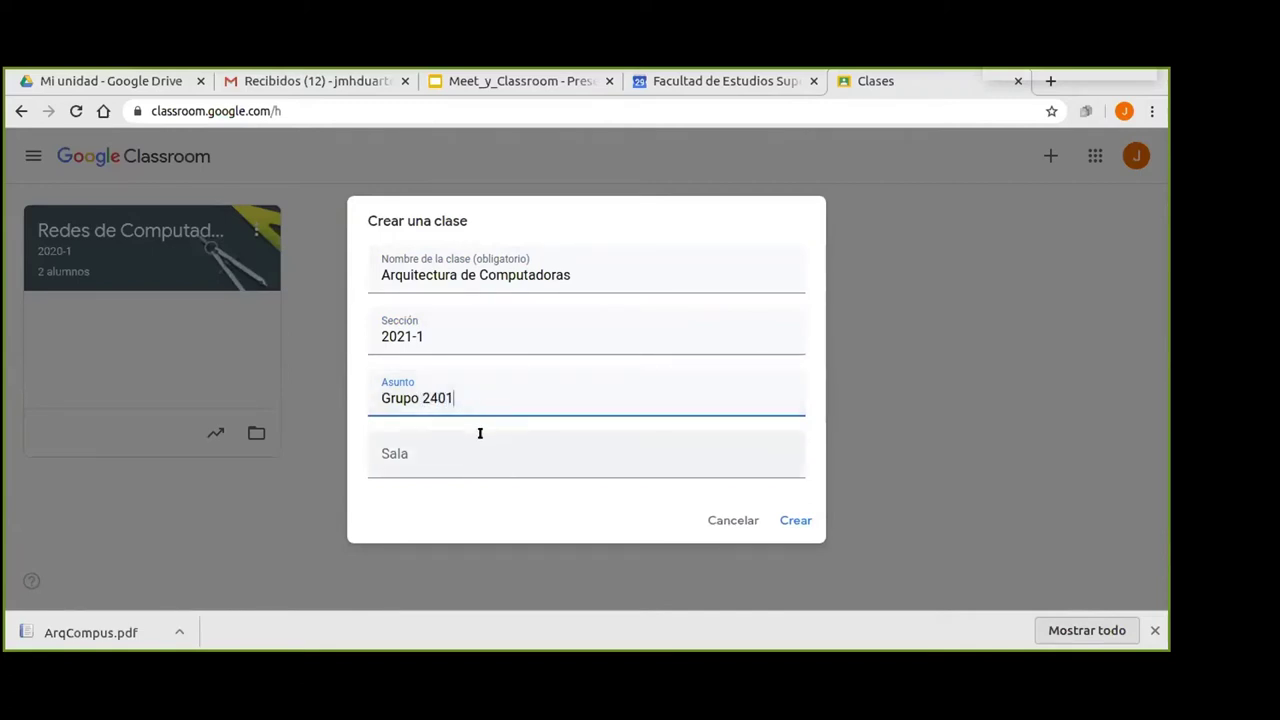
pyautogui.click(450, 462)
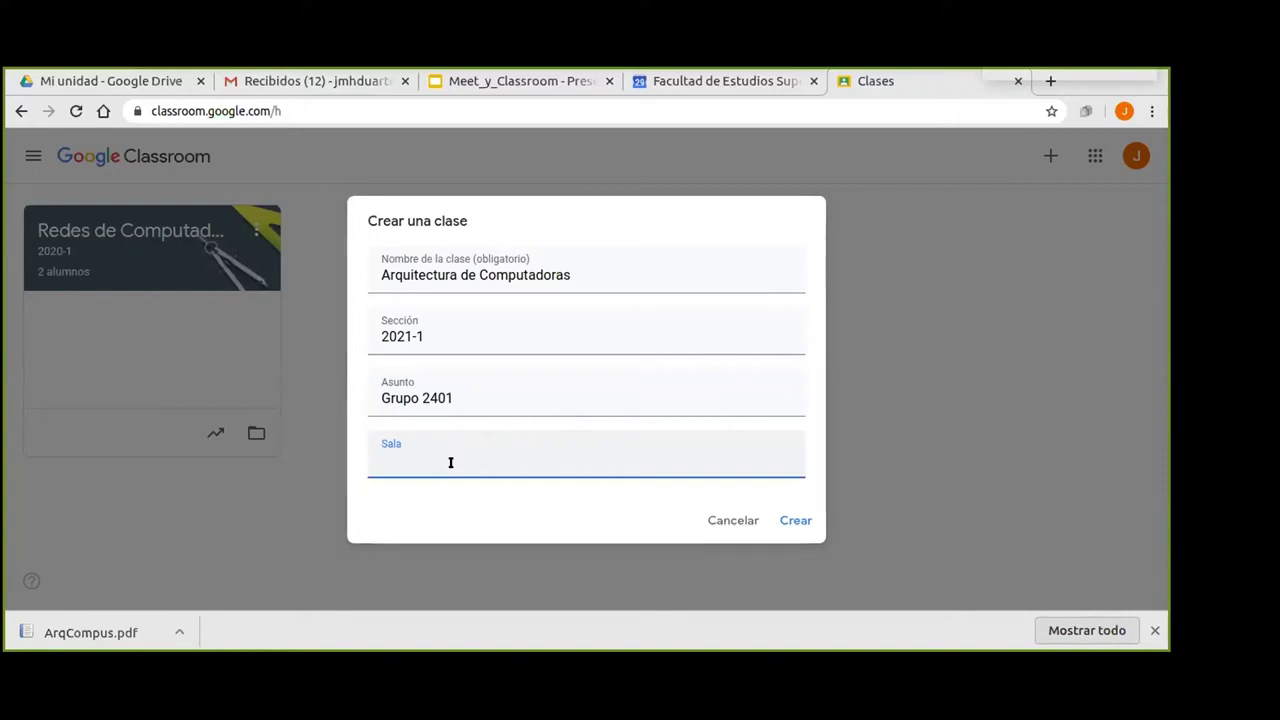
pyautogui.write('A-1104')
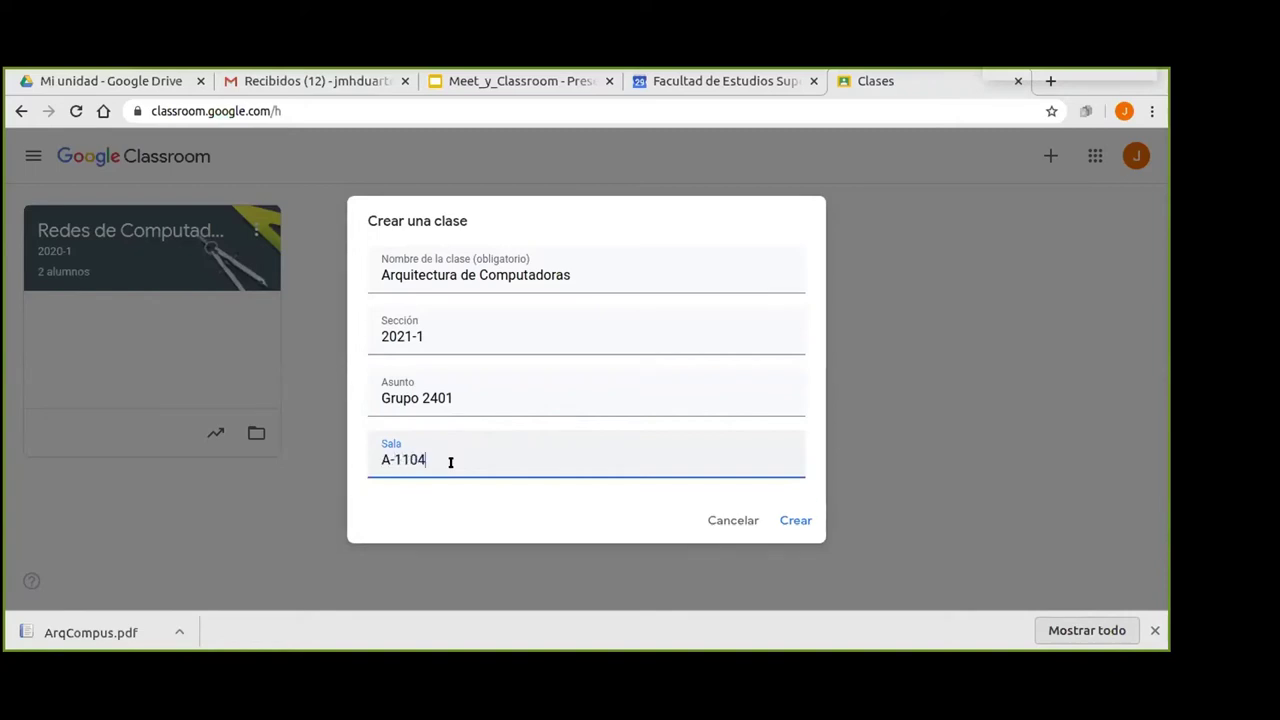
pyautogui.click(794, 521)
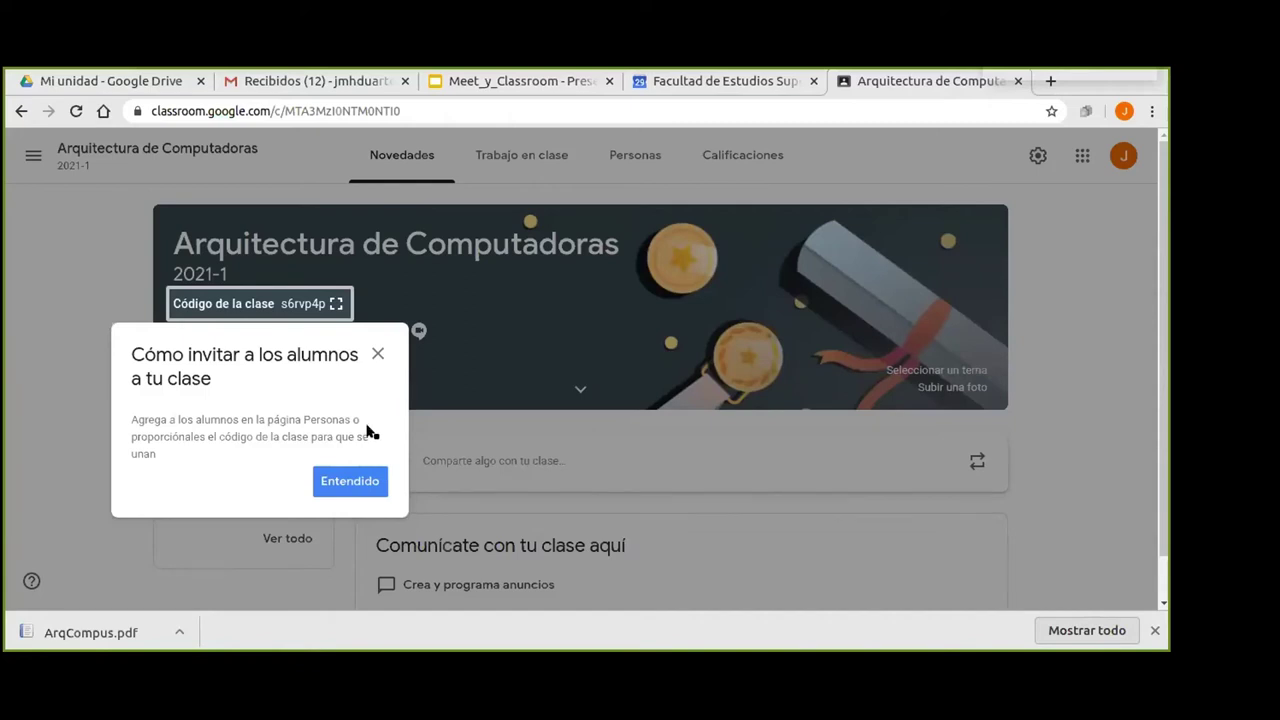
# Dismiss the invite-students tip and select the 2021-1 section text in the class banner.
pyautogui.click(344, 481)
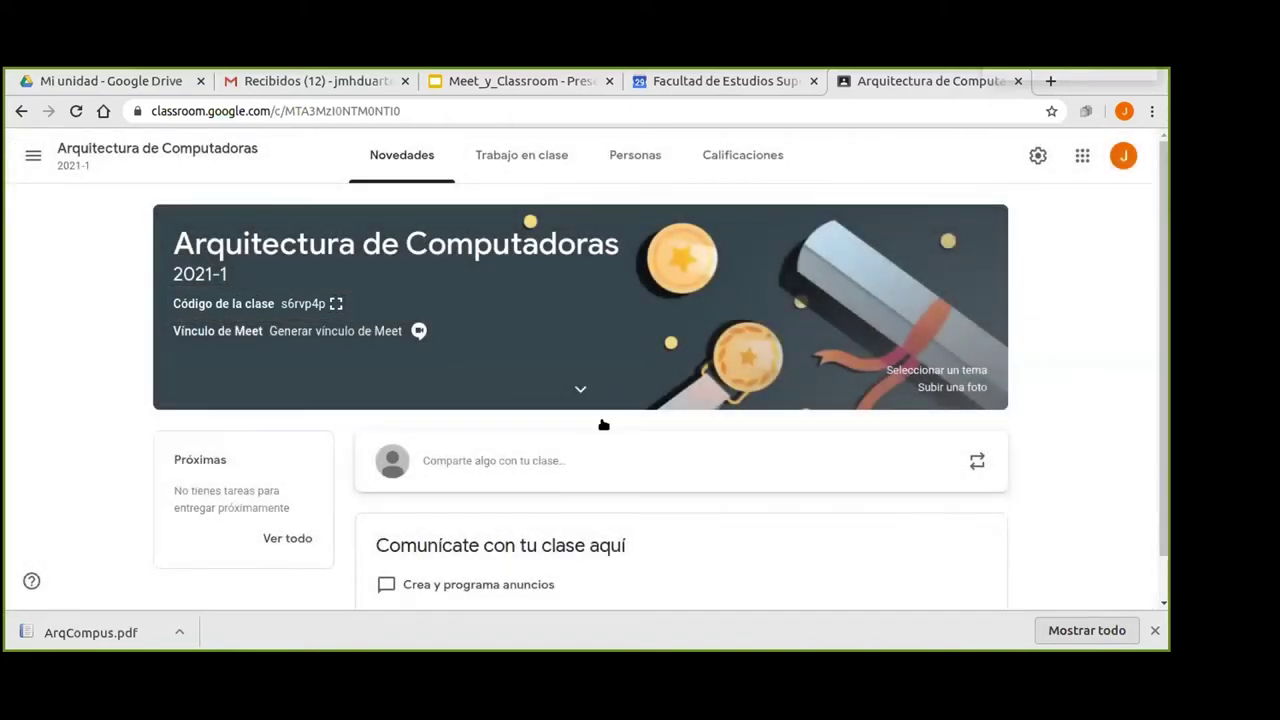
pyautogui.moveTo(1165, 280); pyautogui.dragTo(1164, 326)
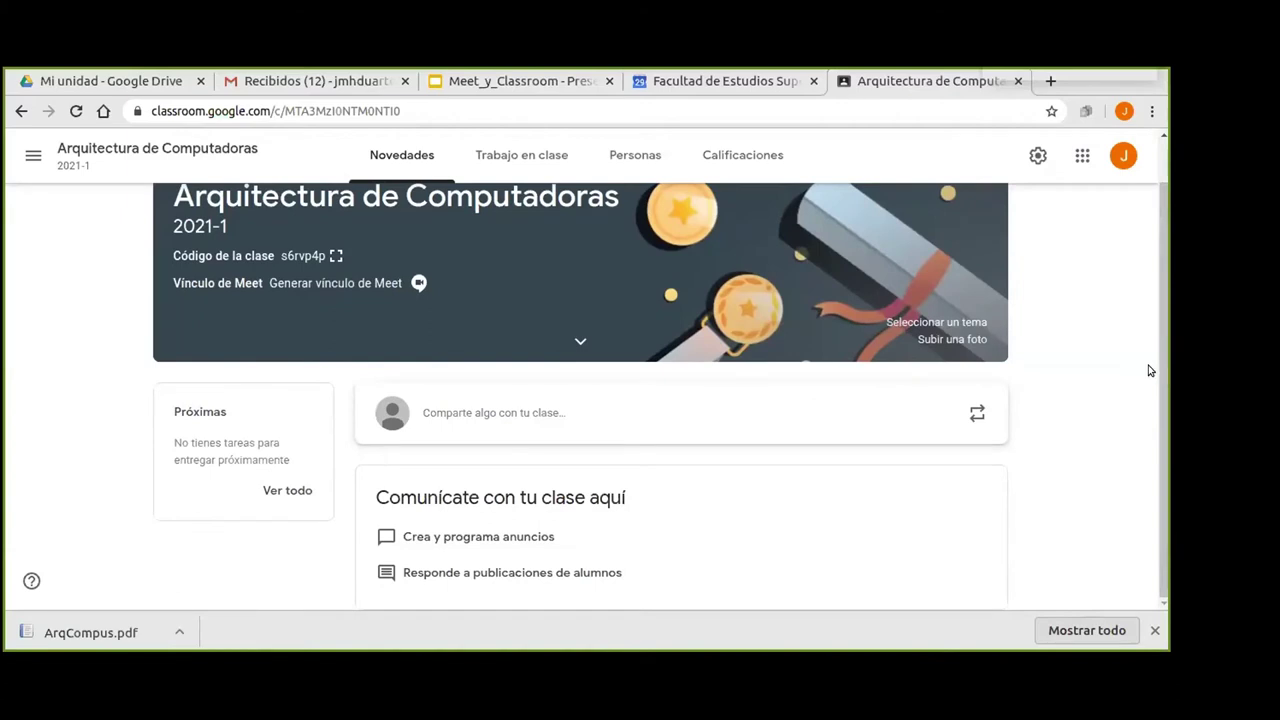
pyautogui.scroll(1, 1132, 372)
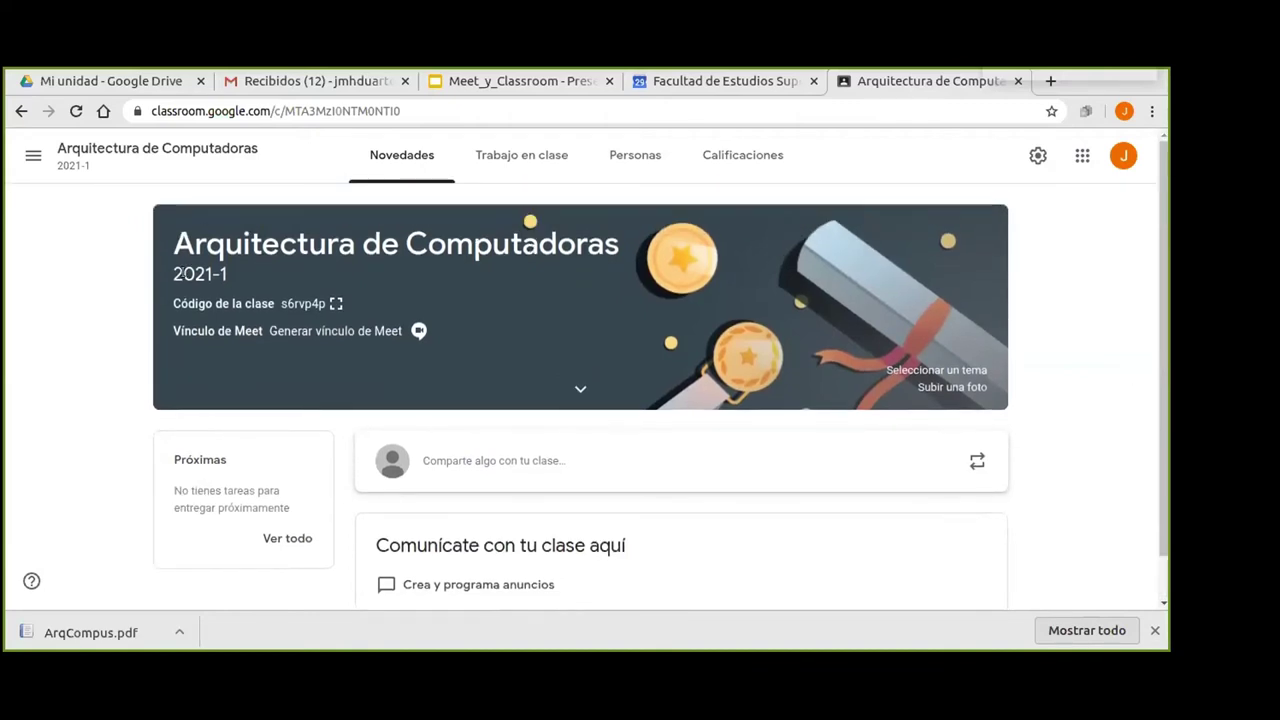
pyautogui.moveTo(169, 266); pyautogui.dragTo(233, 279)
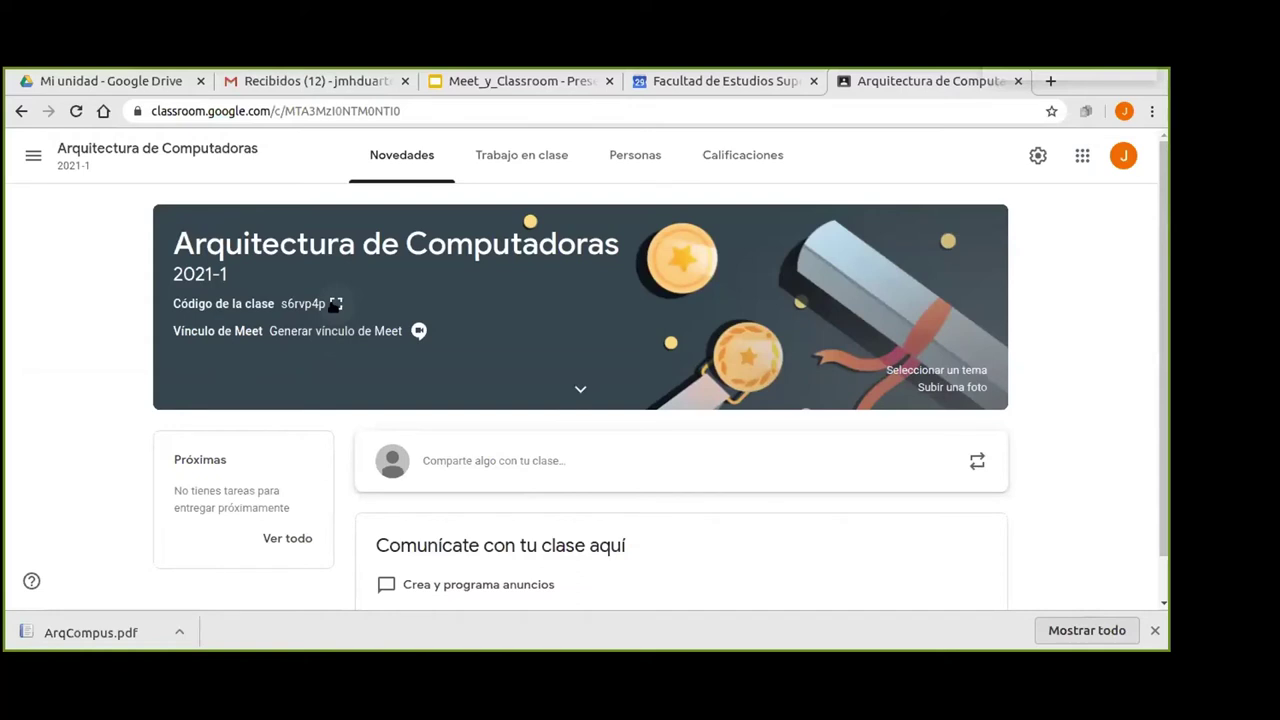
pyautogui.click(336, 304)
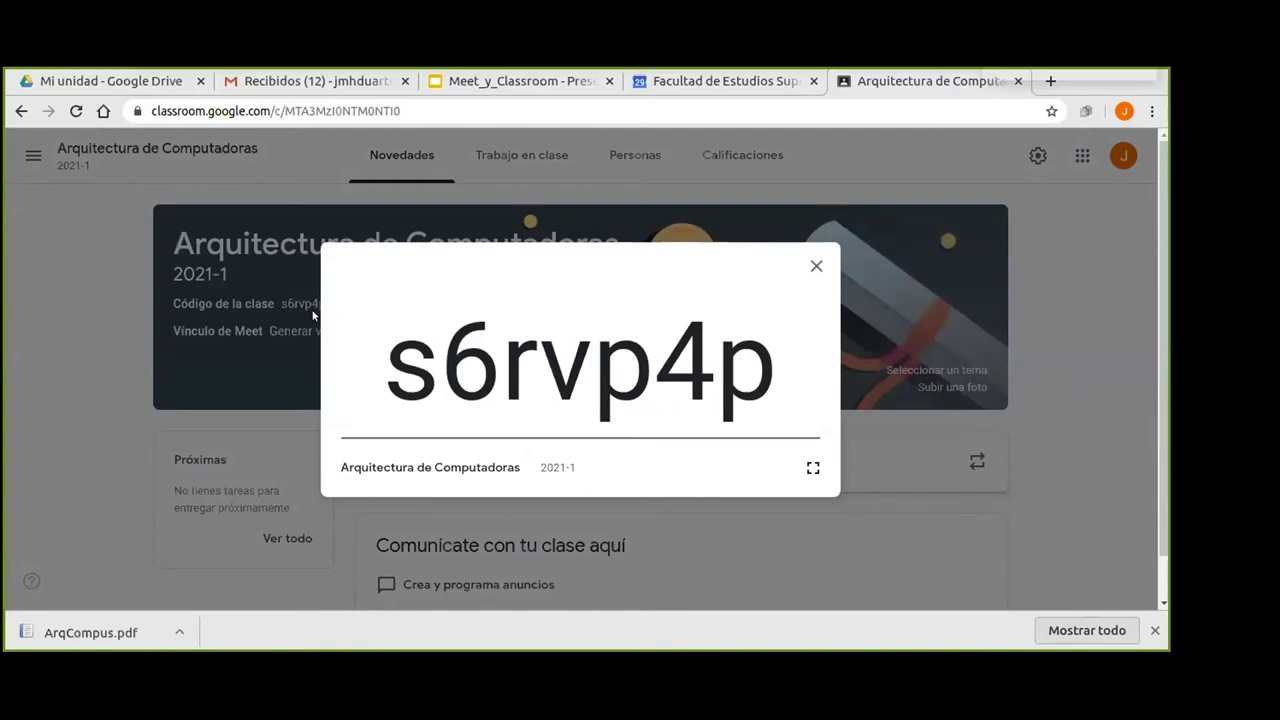
pyautogui.click(811, 469)
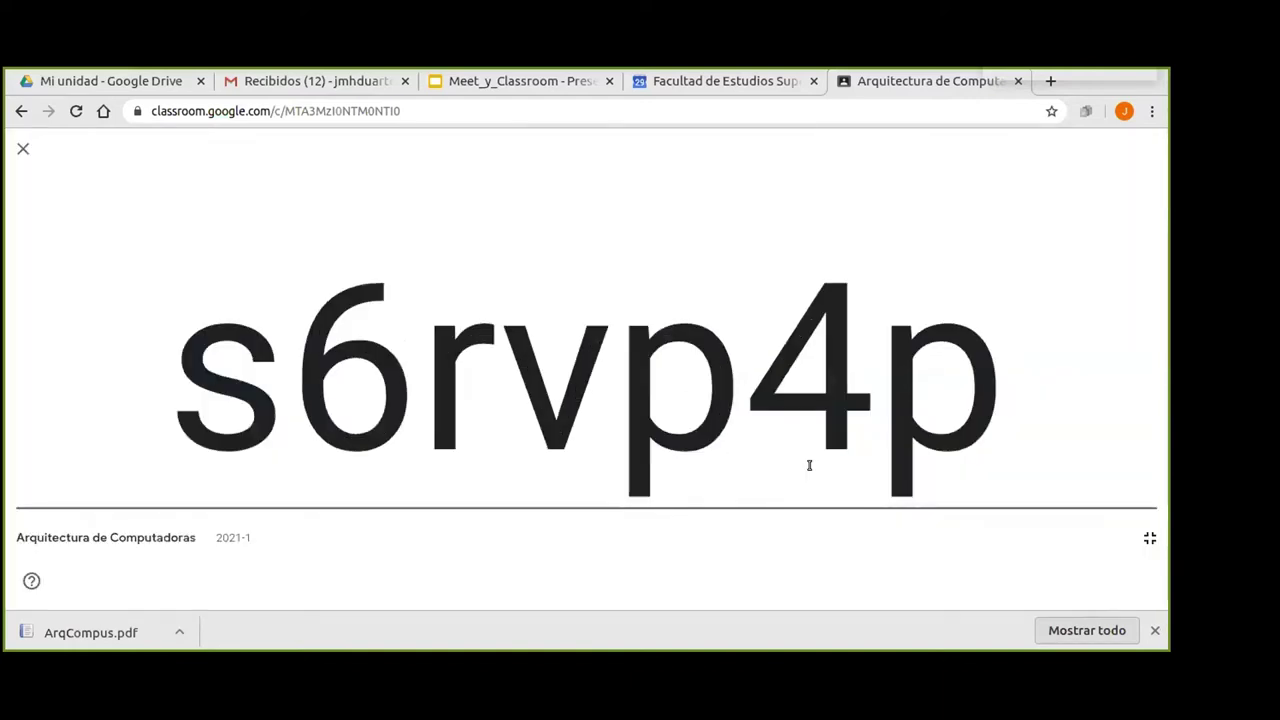
pyautogui.click(1148, 541)
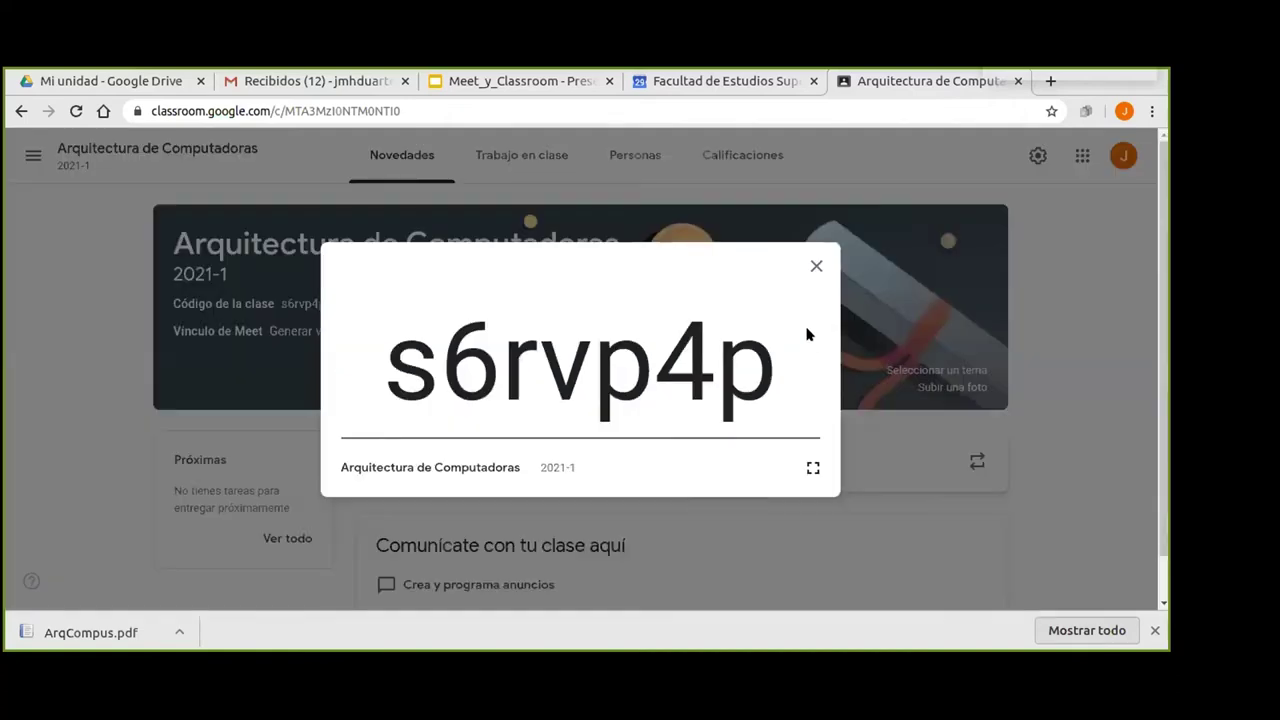
pyautogui.click(816, 266)
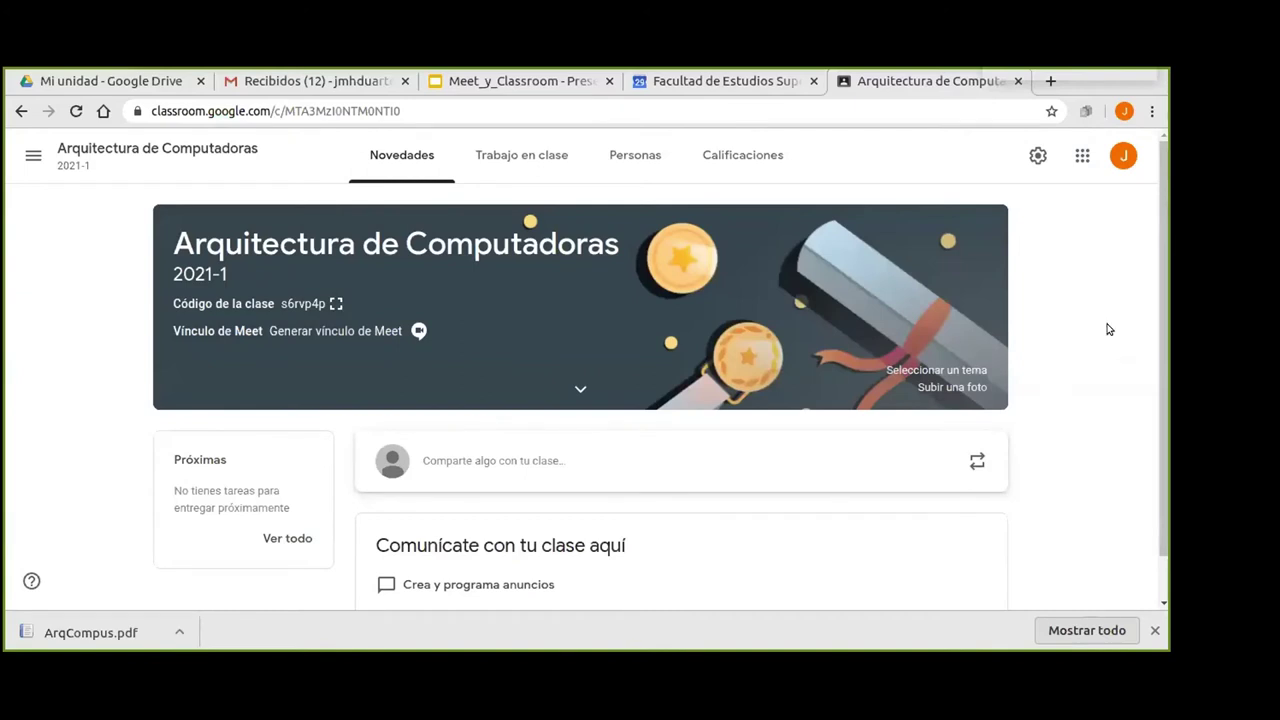
pyautogui.scroll(-1, 1095, 338)
pyautogui.scroll(1, 1093, 342)
pyautogui.click(507, 84)
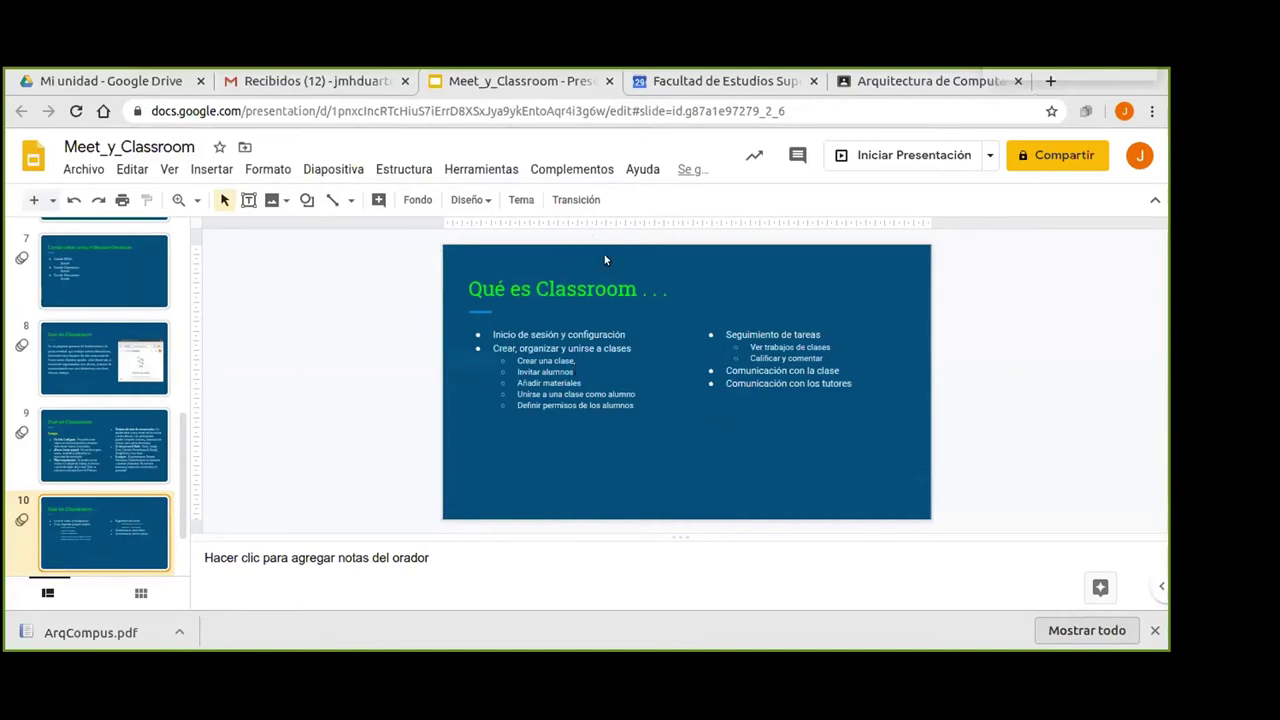
pyautogui.click(876, 84)
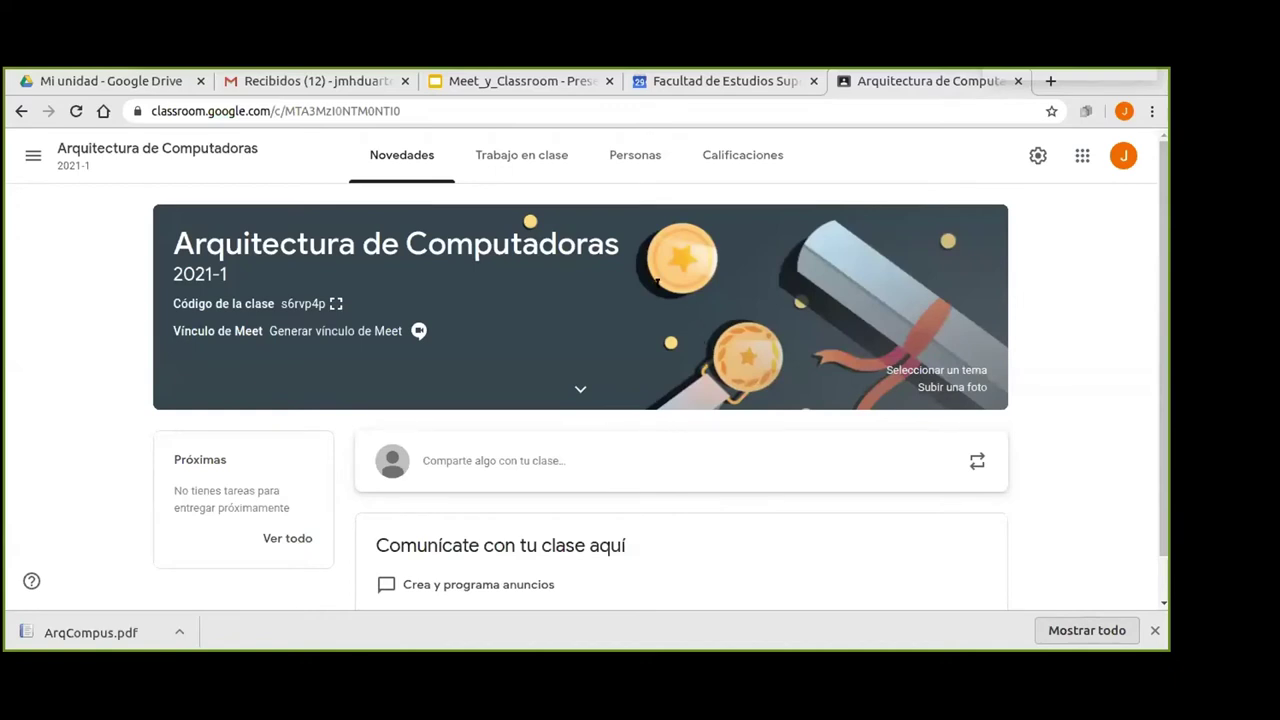
# Go to the class's Personas list and bring up the Invitar a alumnos dialog.
pyautogui.click(633, 158)
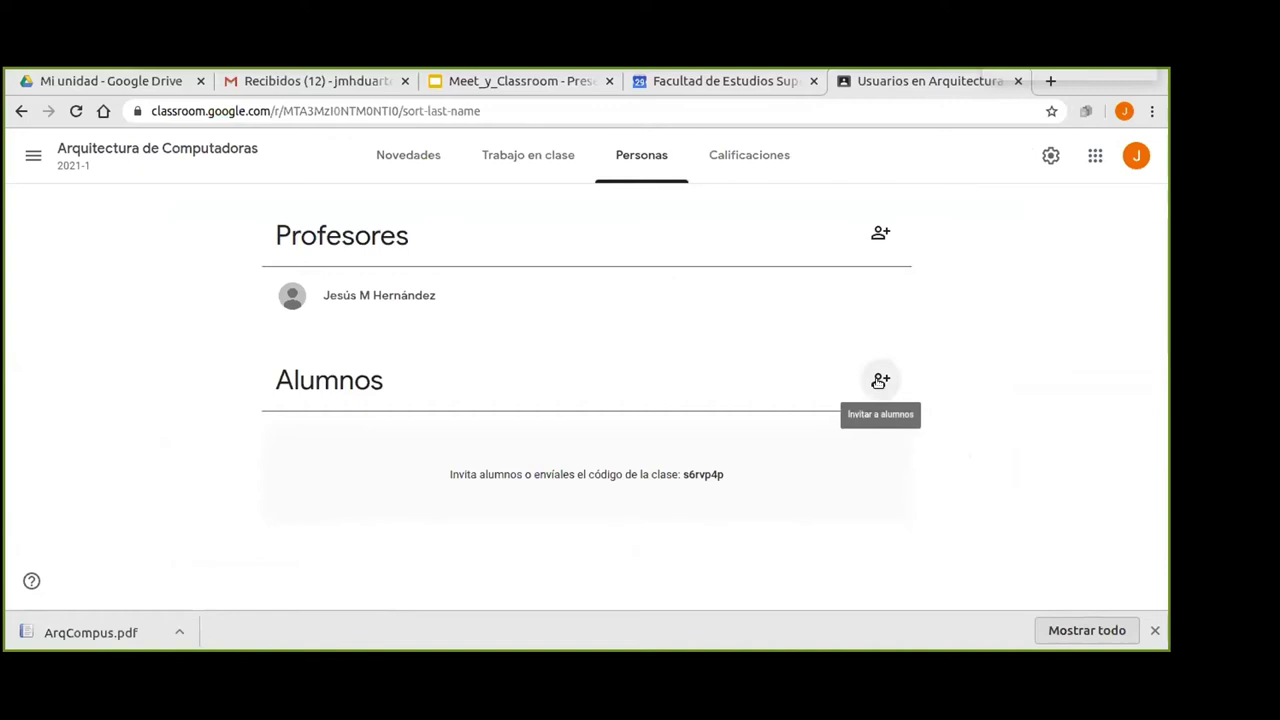
pyautogui.click(879, 381)
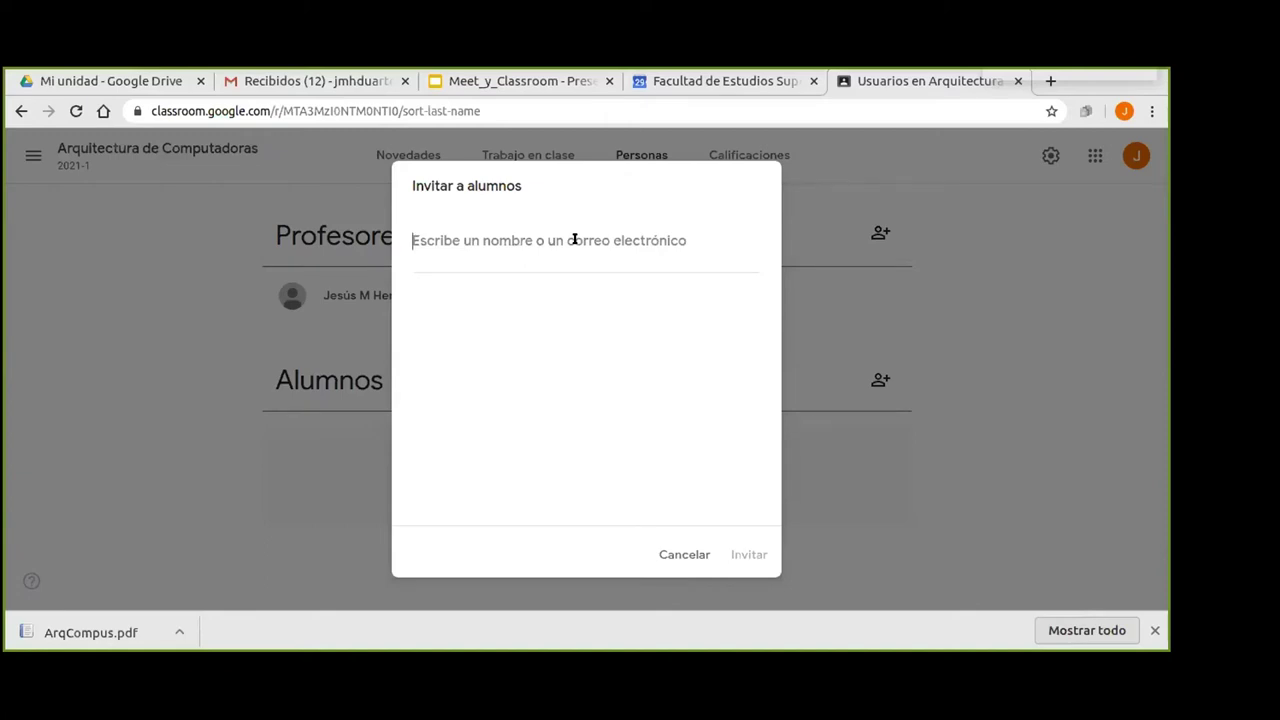
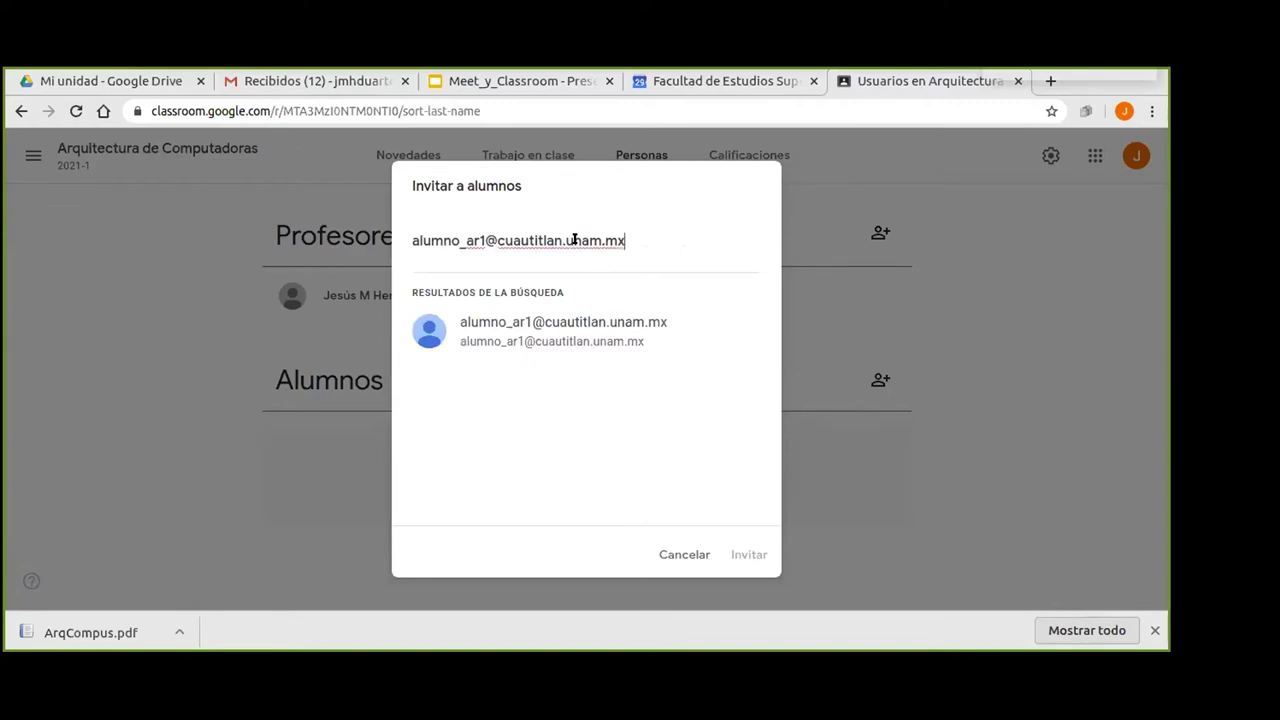
# Add the two student accounts' e-mail addresses as invitees and send the invitations.
pyautogui.click(587, 338)
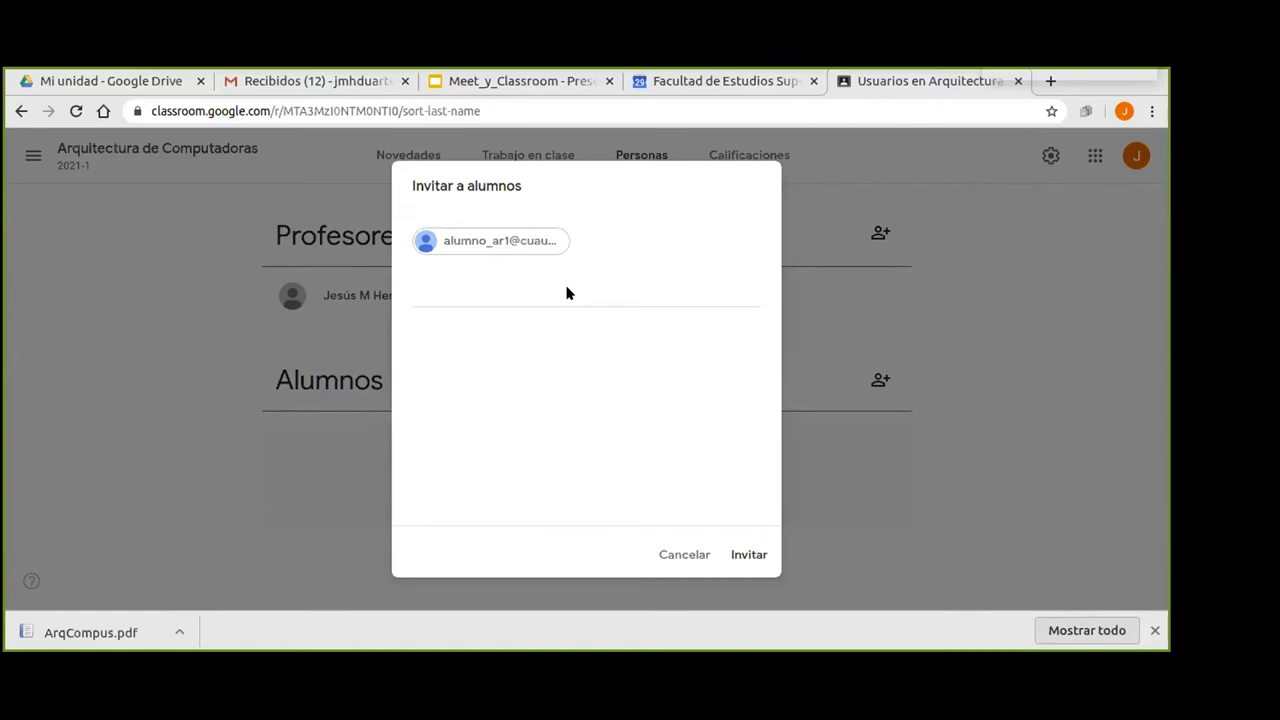
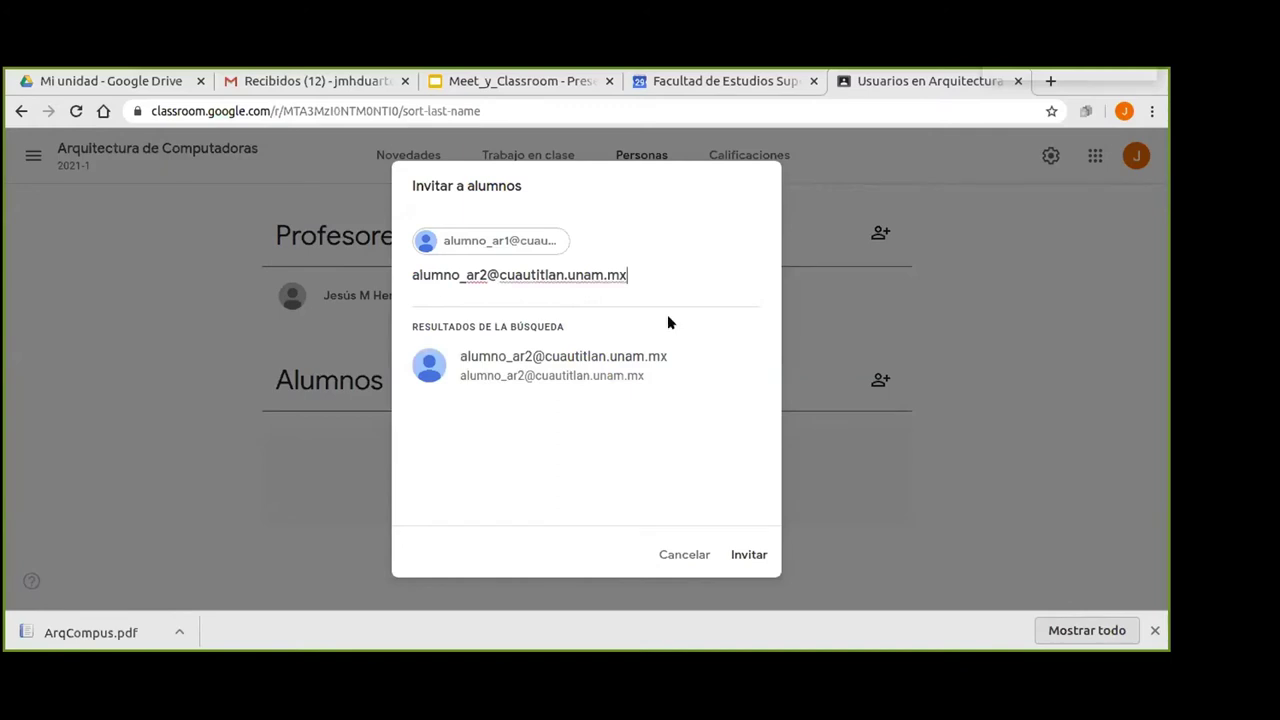
pyautogui.click(547, 370)
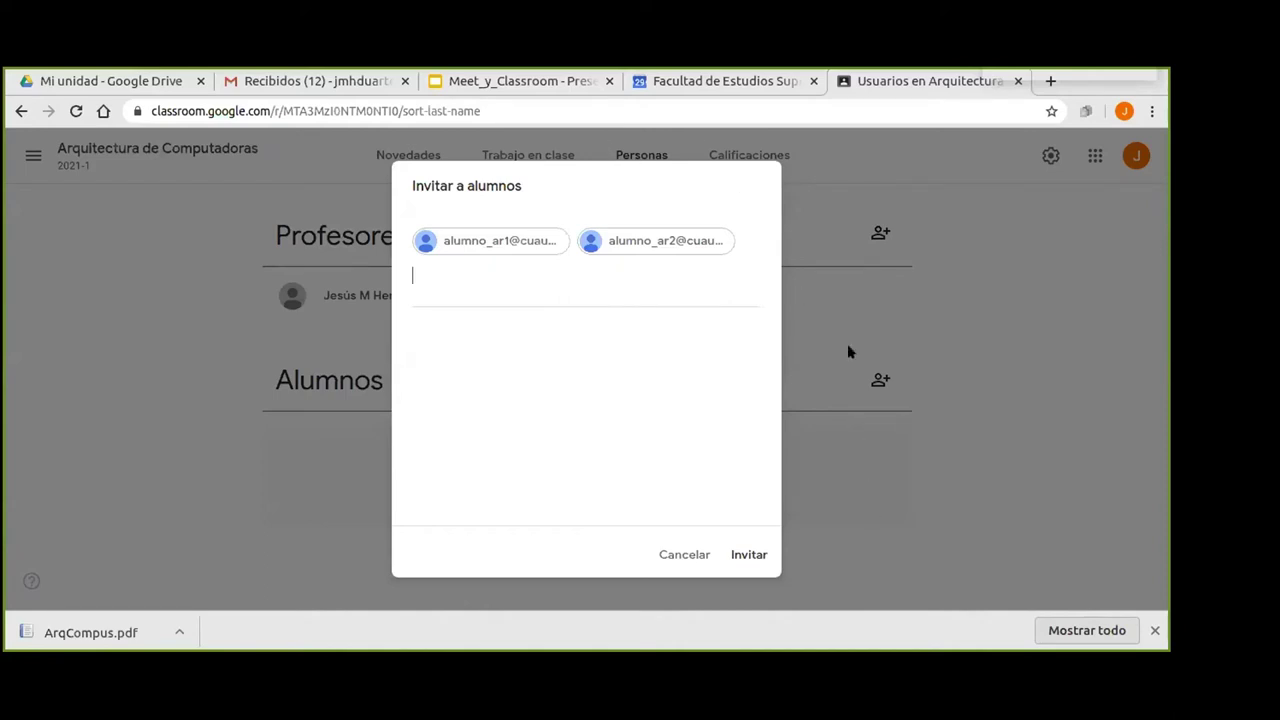
pyautogui.rightClick(415, 277)
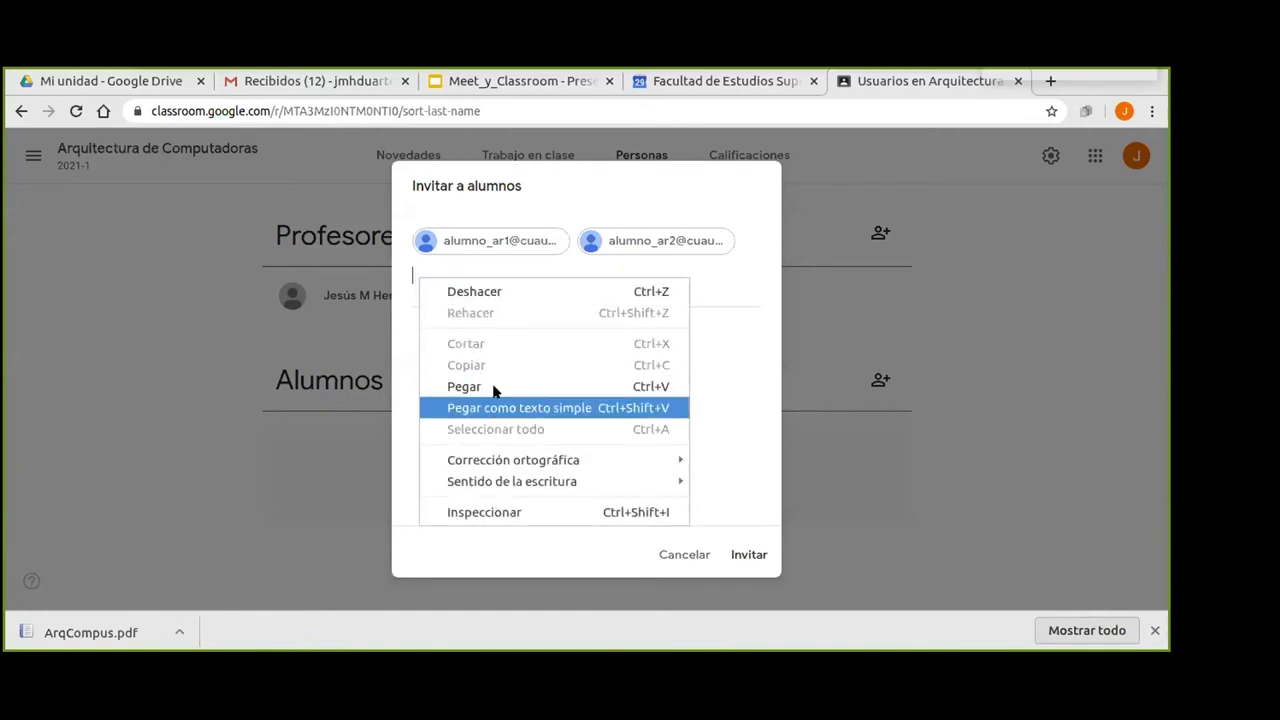
pyautogui.click(726, 412)
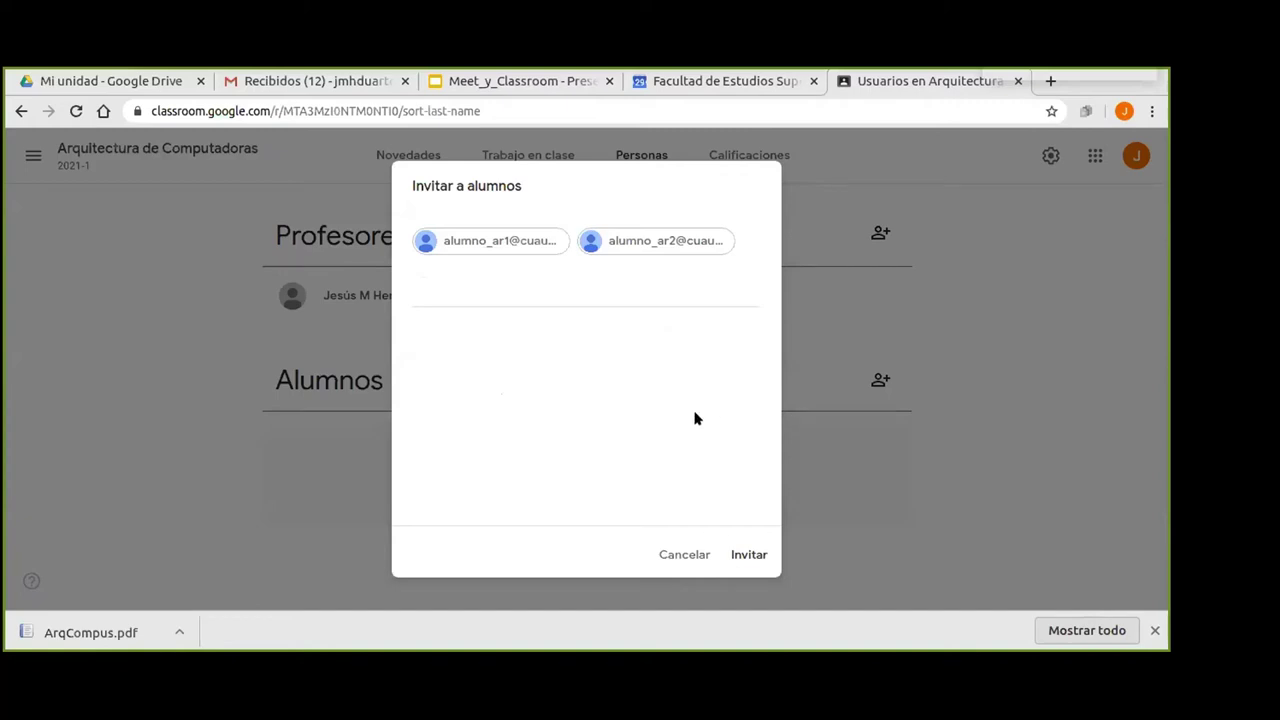
pyautogui.click(743, 554)
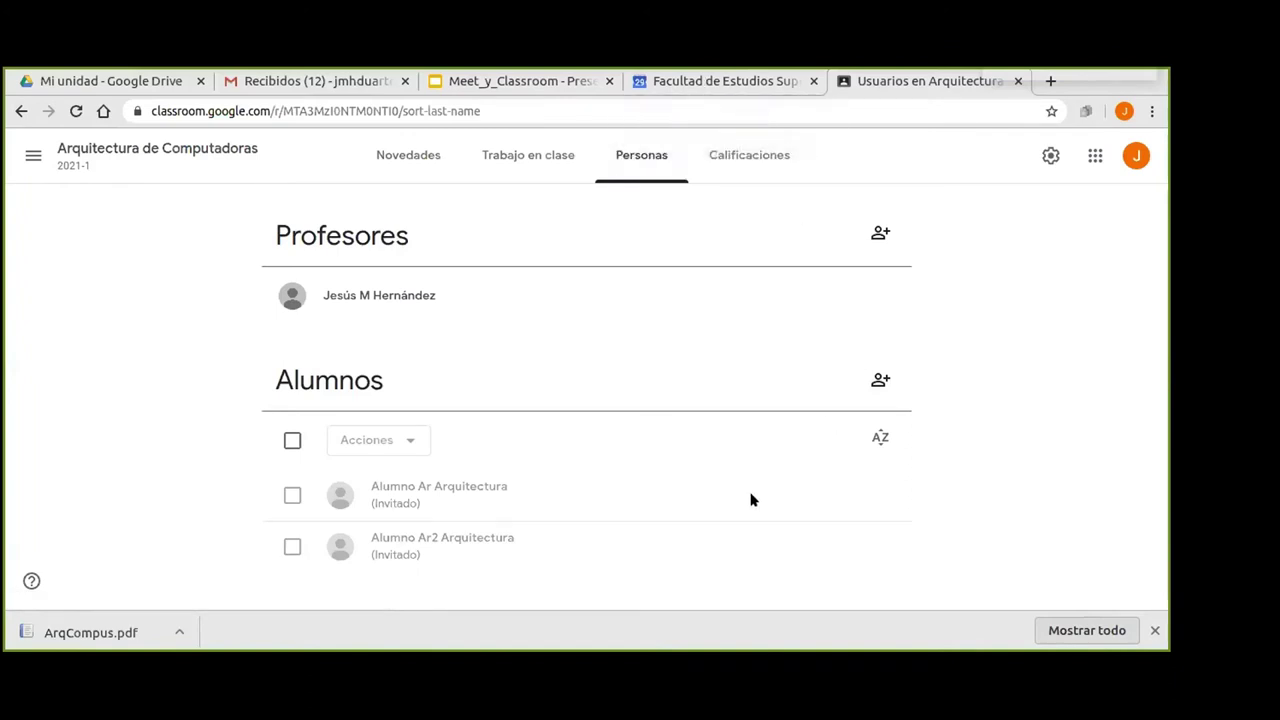
# Close the finished-download bar once both students show as Invitado in Alumnos.
pyautogui.click(1155, 630)
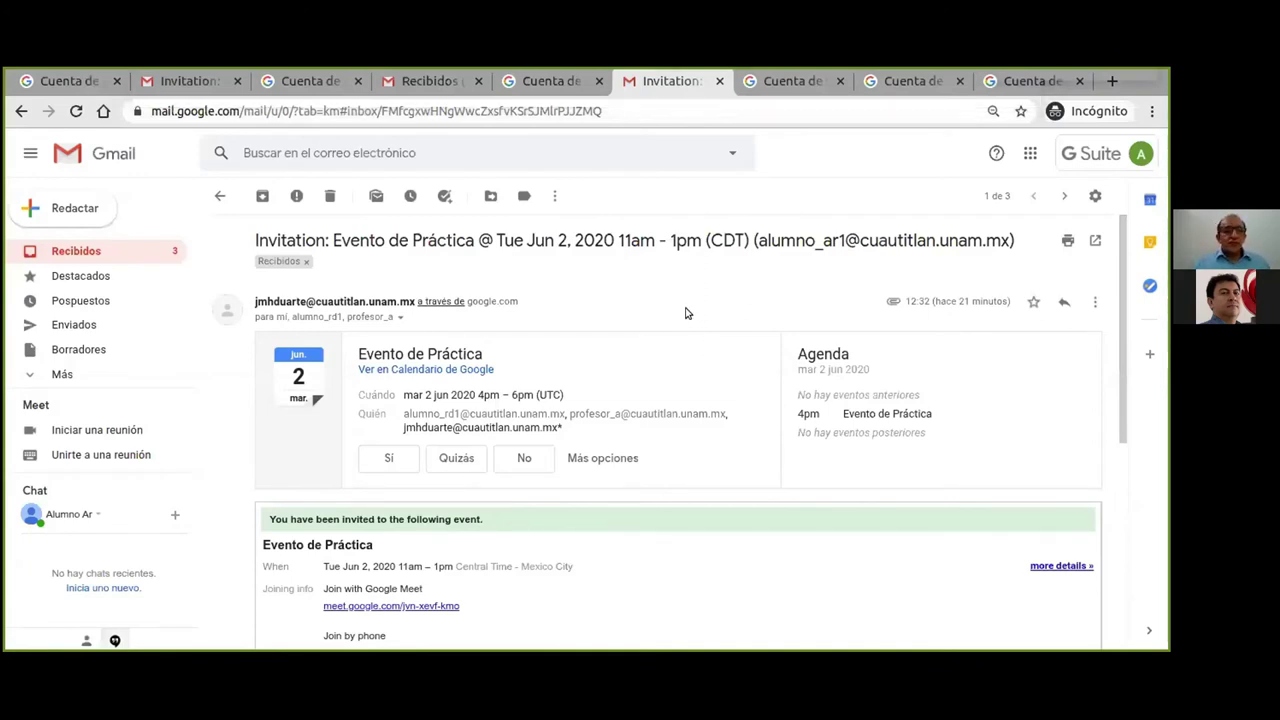
# Go to the student's Gmail inbox and confirm which account is signed in.
pyautogui.click(58, 252)
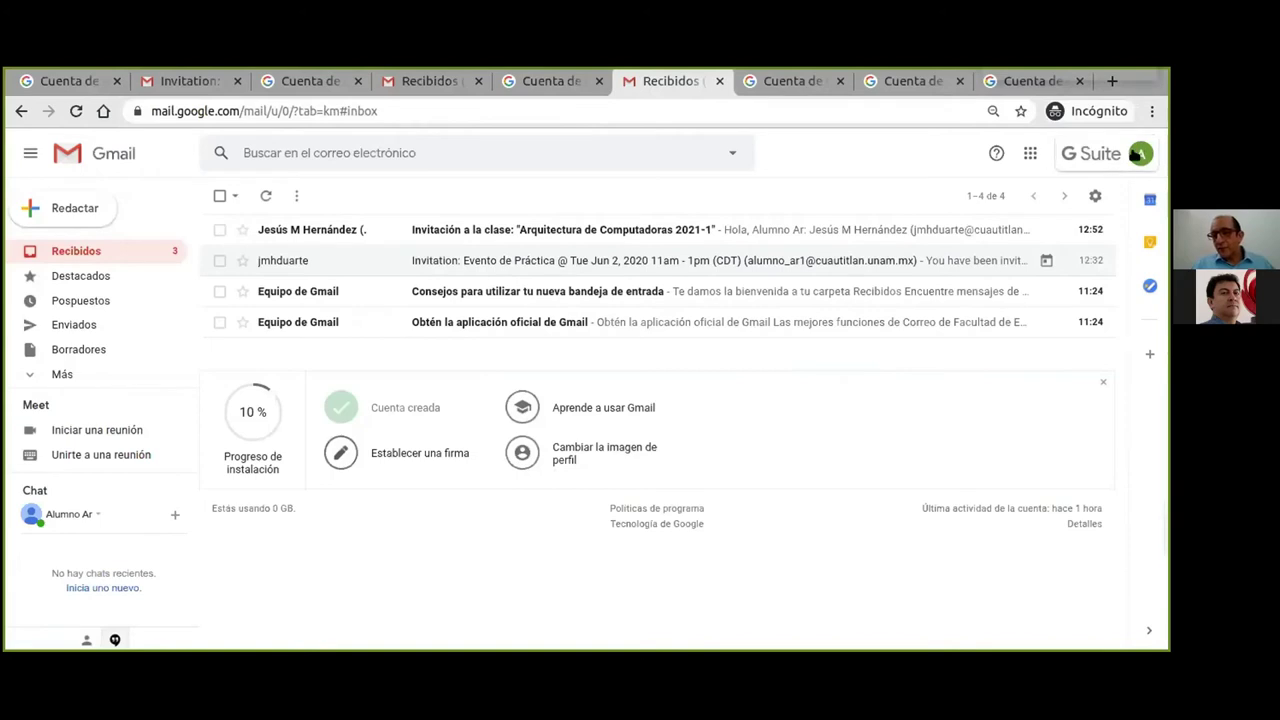
pyautogui.click(1141, 153)
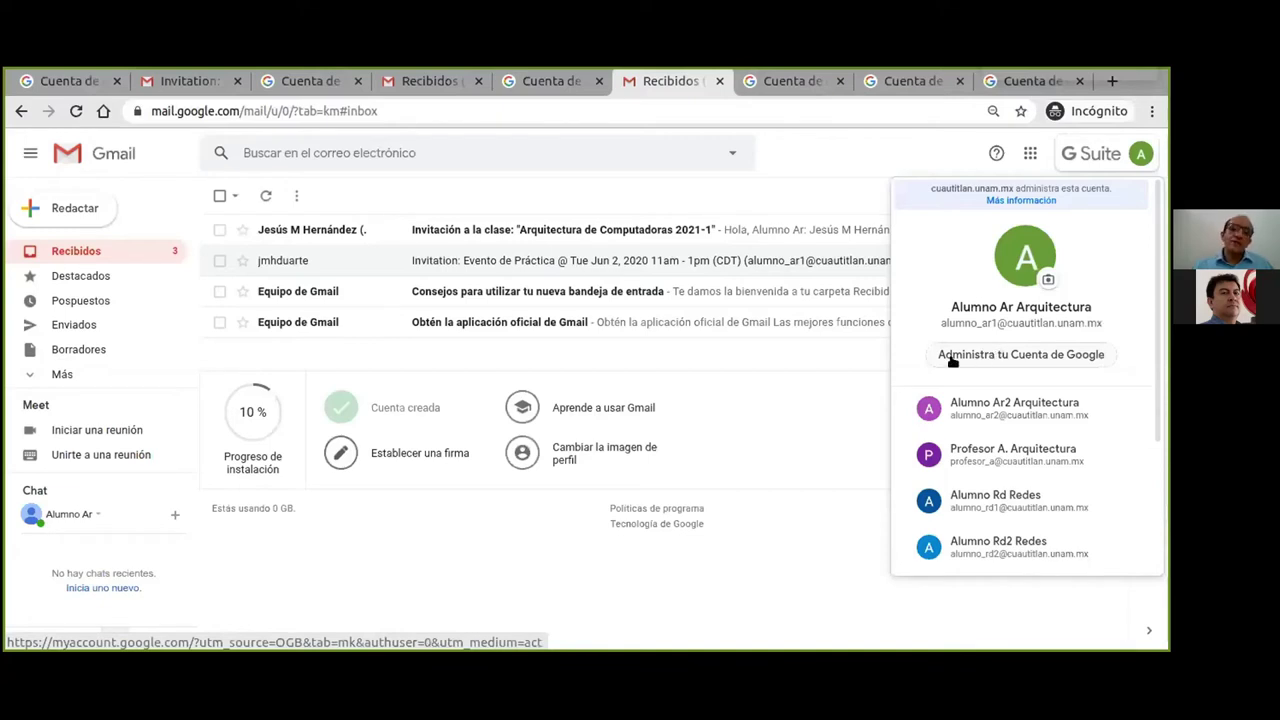
pyautogui.click(817, 158)
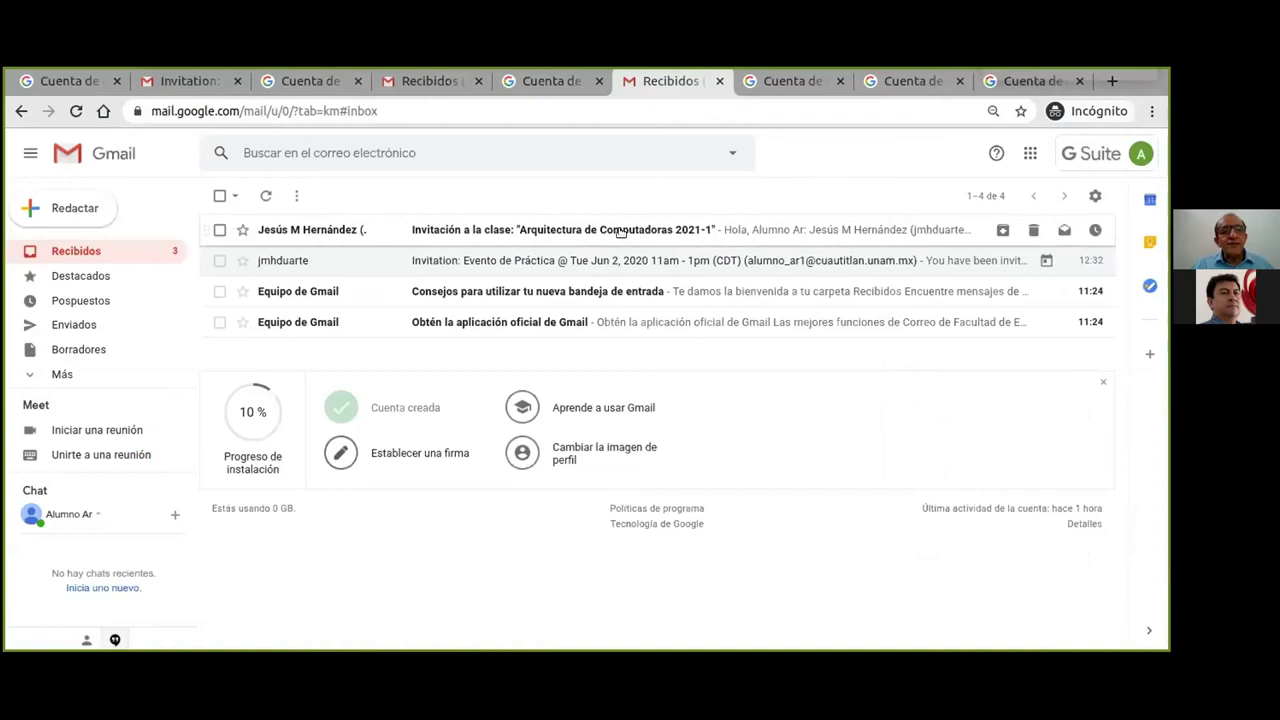
# Open the Invitación a la clase email and accept it with UNIRSE.
pyautogui.click(590, 230)
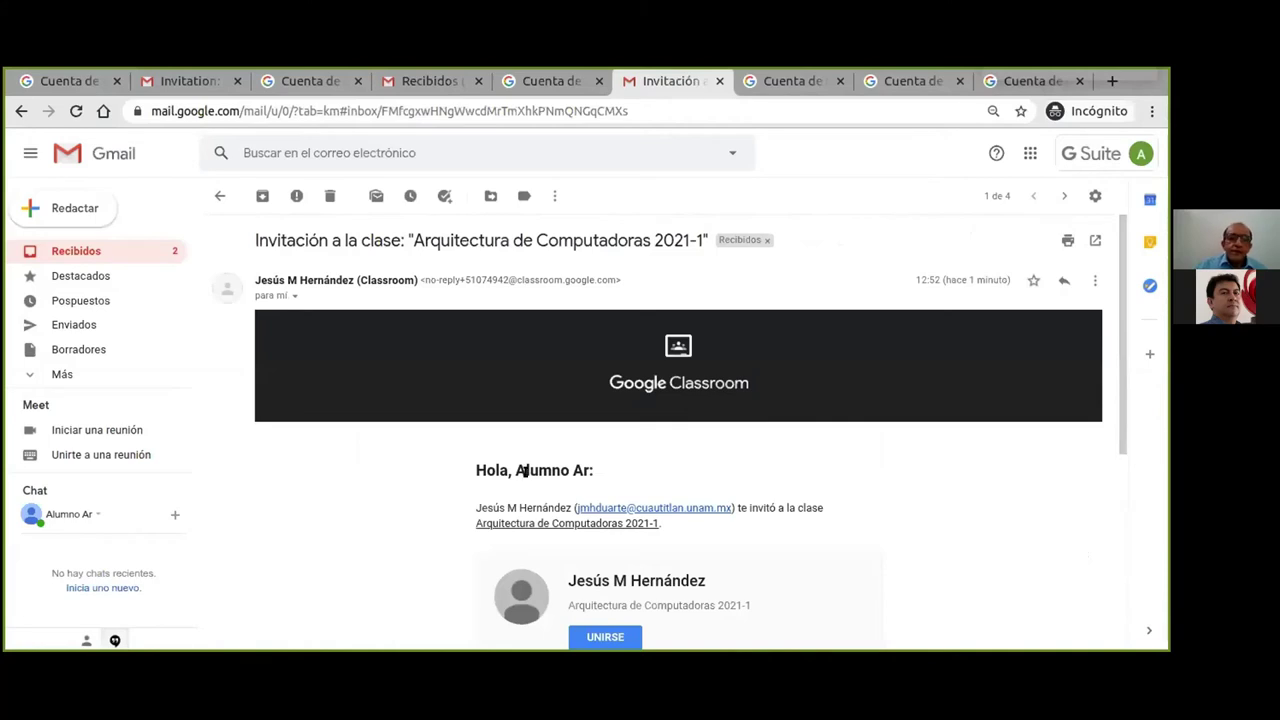
pyautogui.scroll(-1, 921, 535)
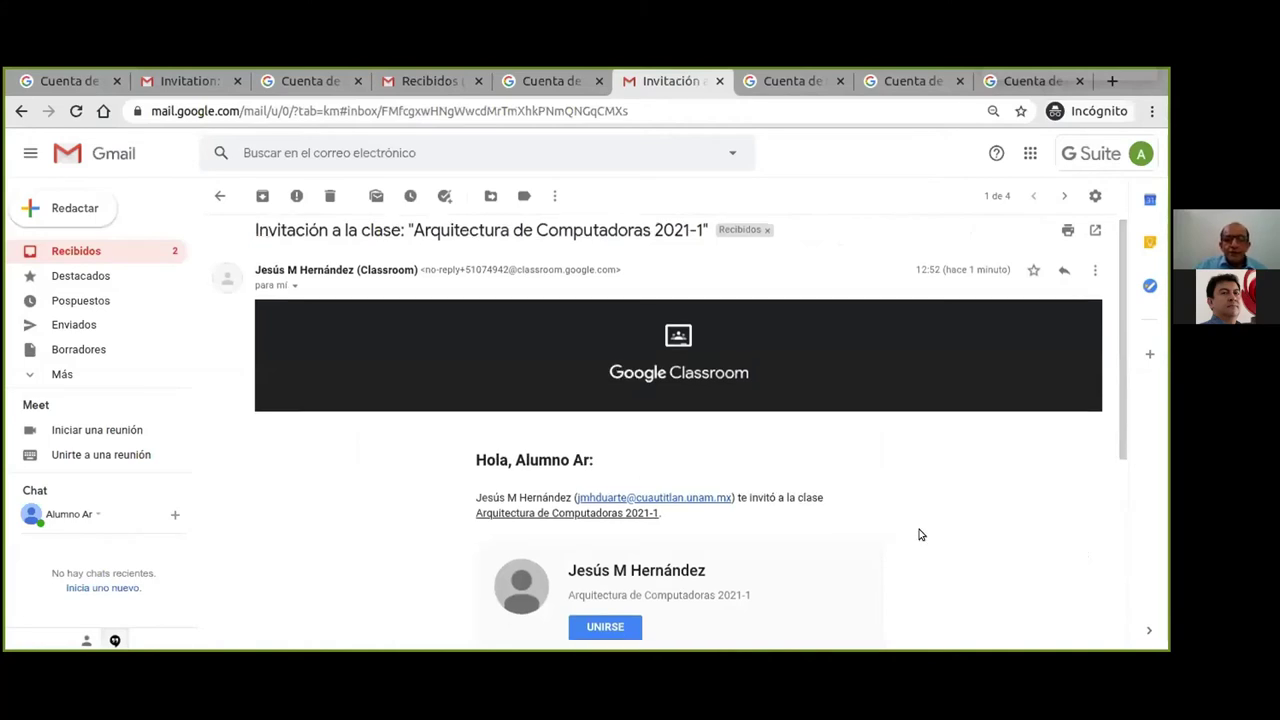
pyautogui.scroll(-2, 921, 535)
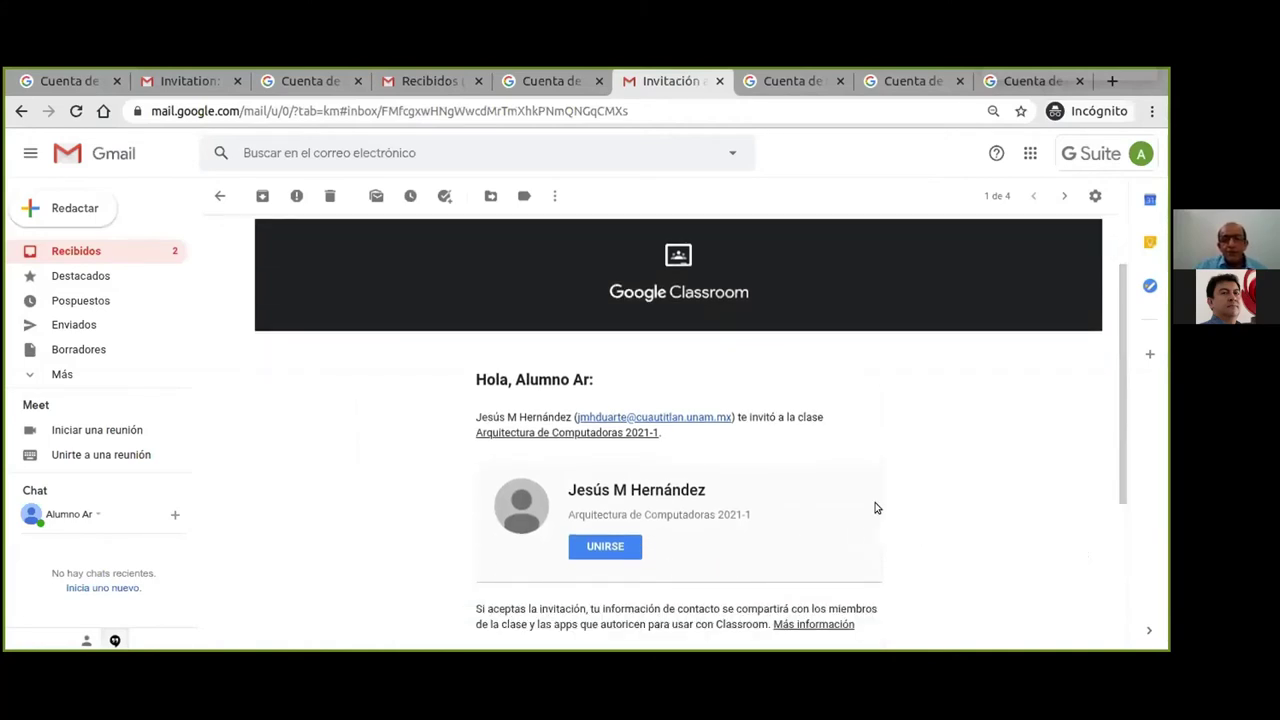
pyautogui.scroll(-3, 876, 500)
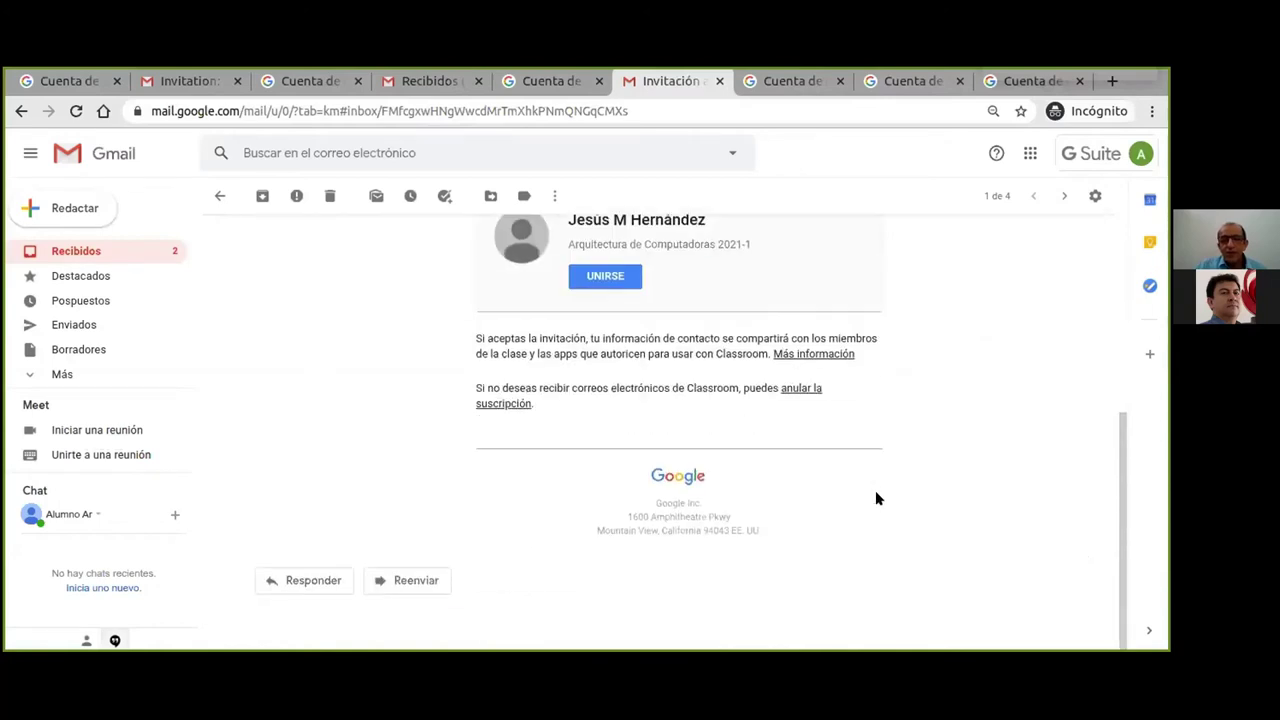
pyautogui.scroll(3, 876, 498)
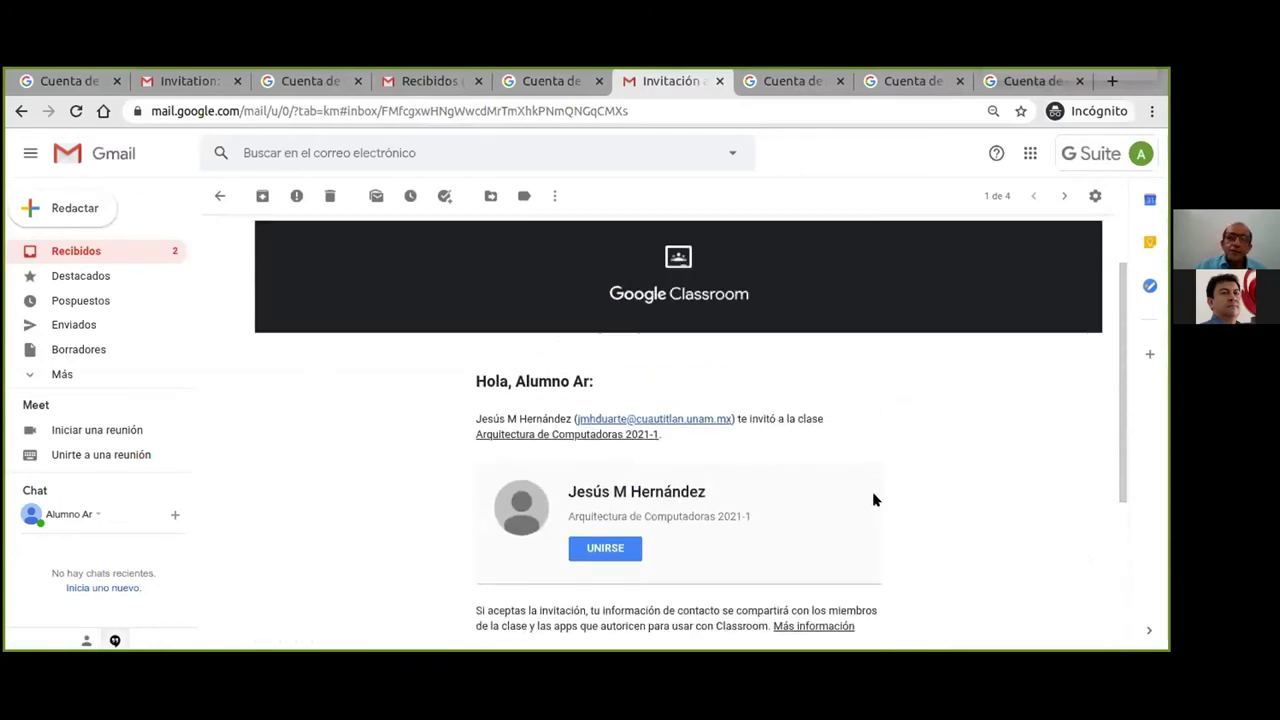
pyautogui.click(600, 550)
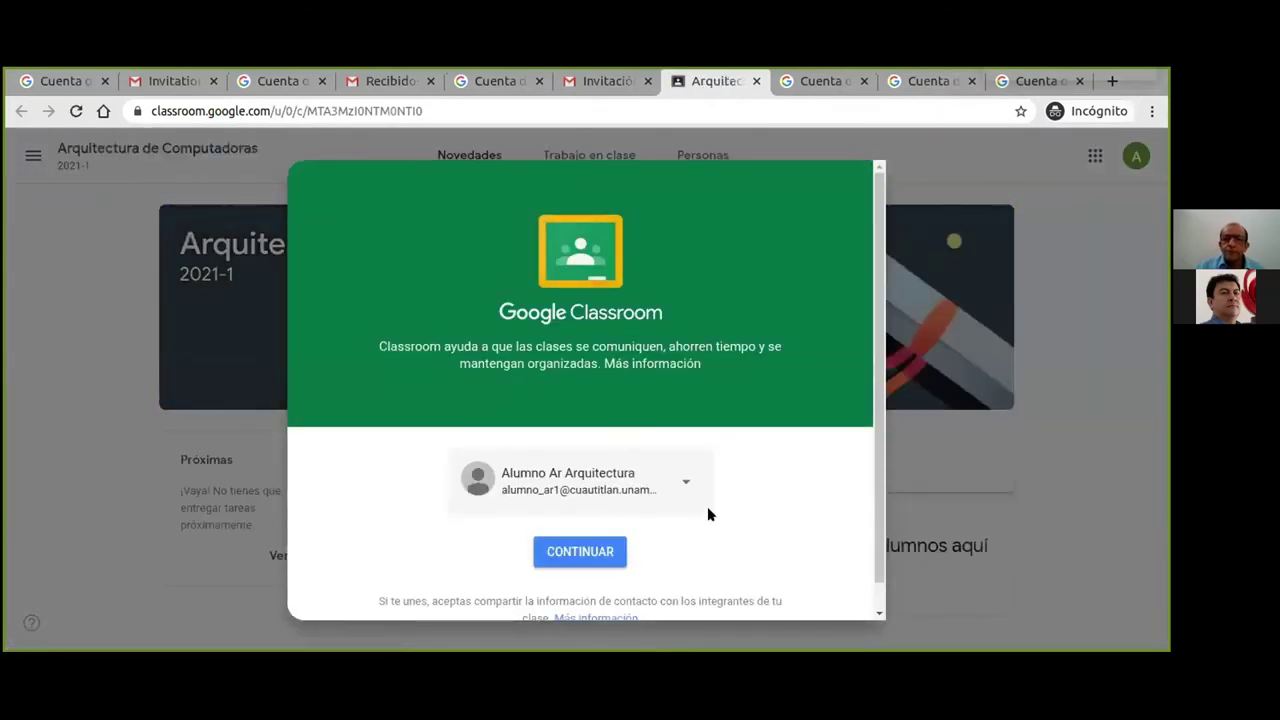
# Continue with the student account and choose SOY ALUMNO to join Arquitectura de Computadoras 2021-1.
pyautogui.scroll(-1, 720, 484)
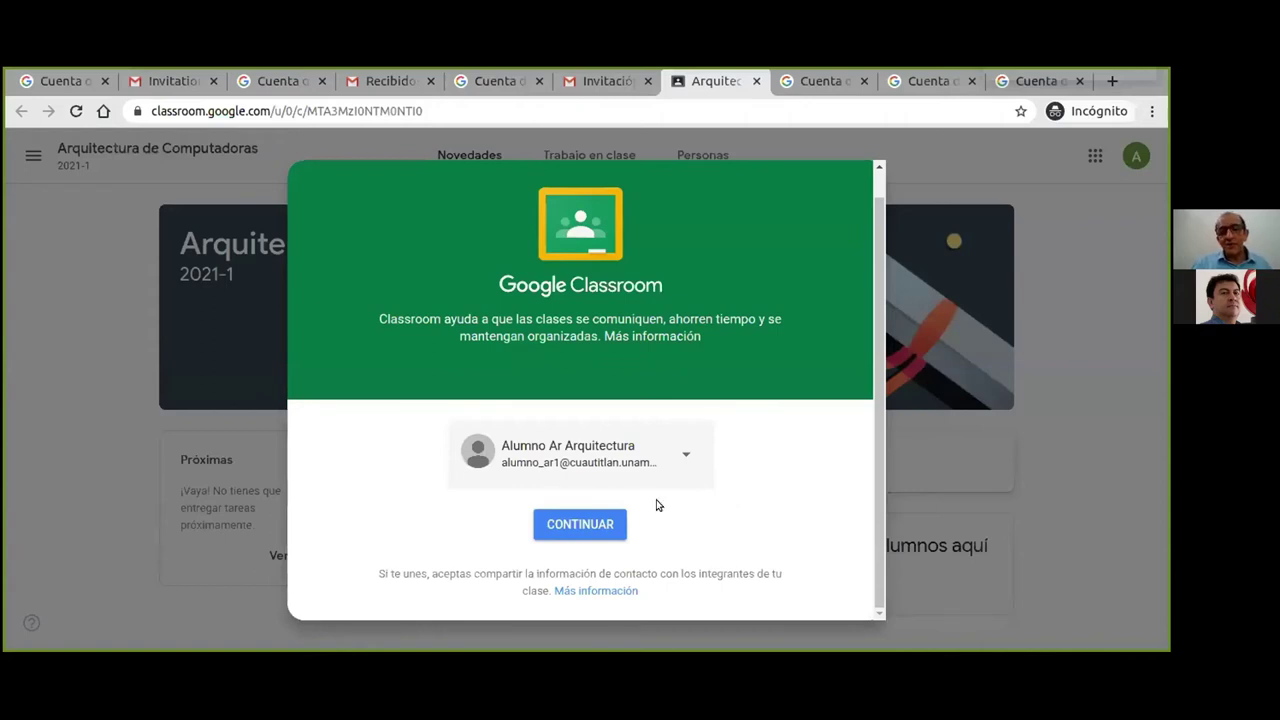
pyautogui.click(566, 526)
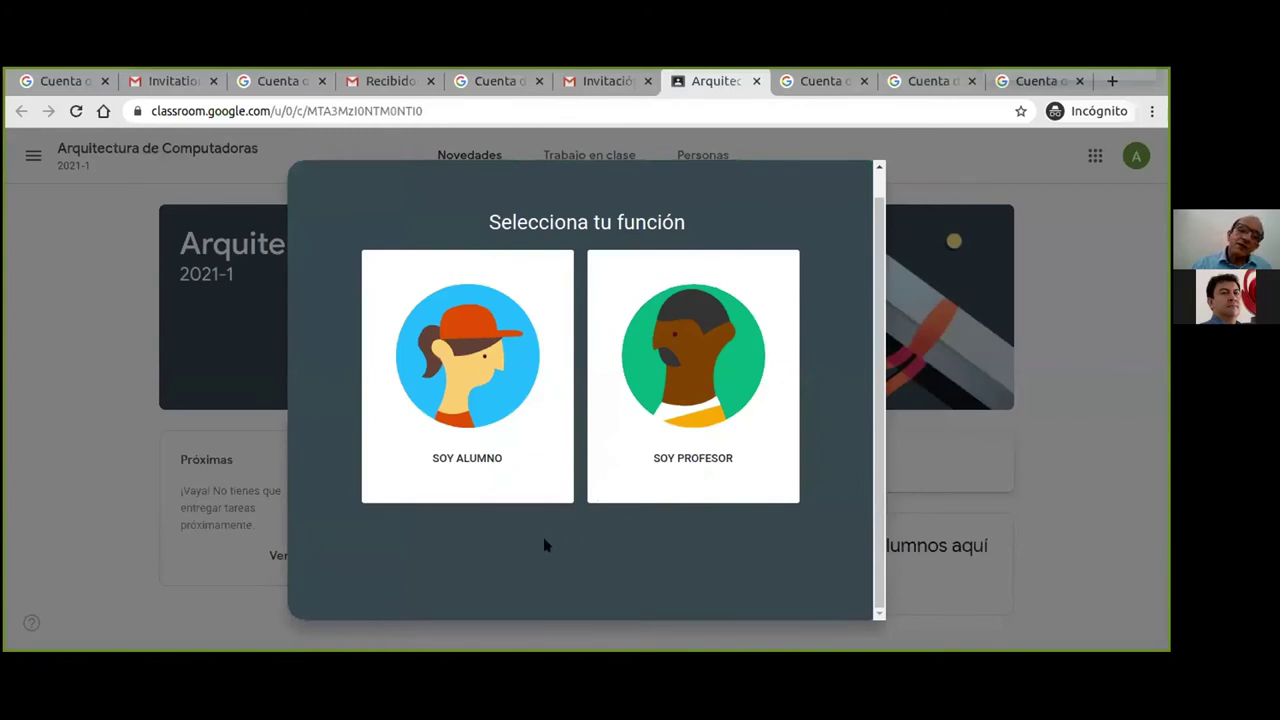
pyautogui.click(455, 364)
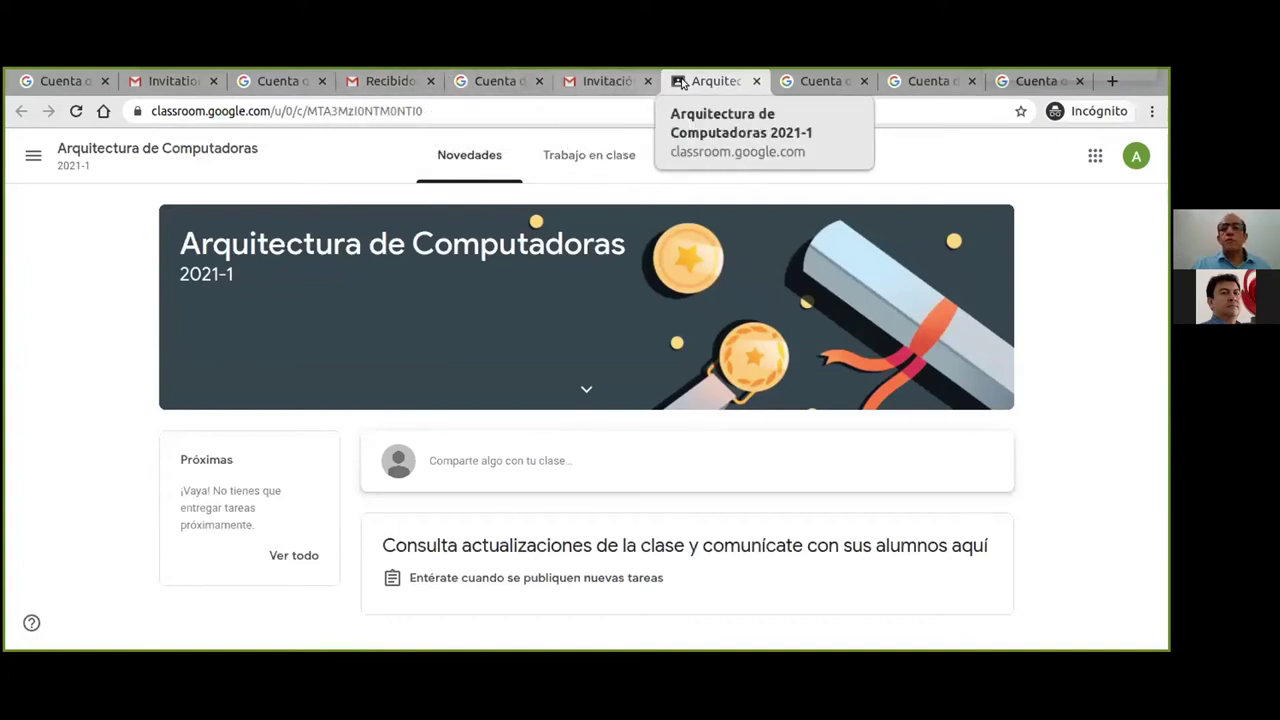
# Open Gmail for the second student account, getting past the welcome and inbox-layout screens.
pyautogui.click(820, 81)
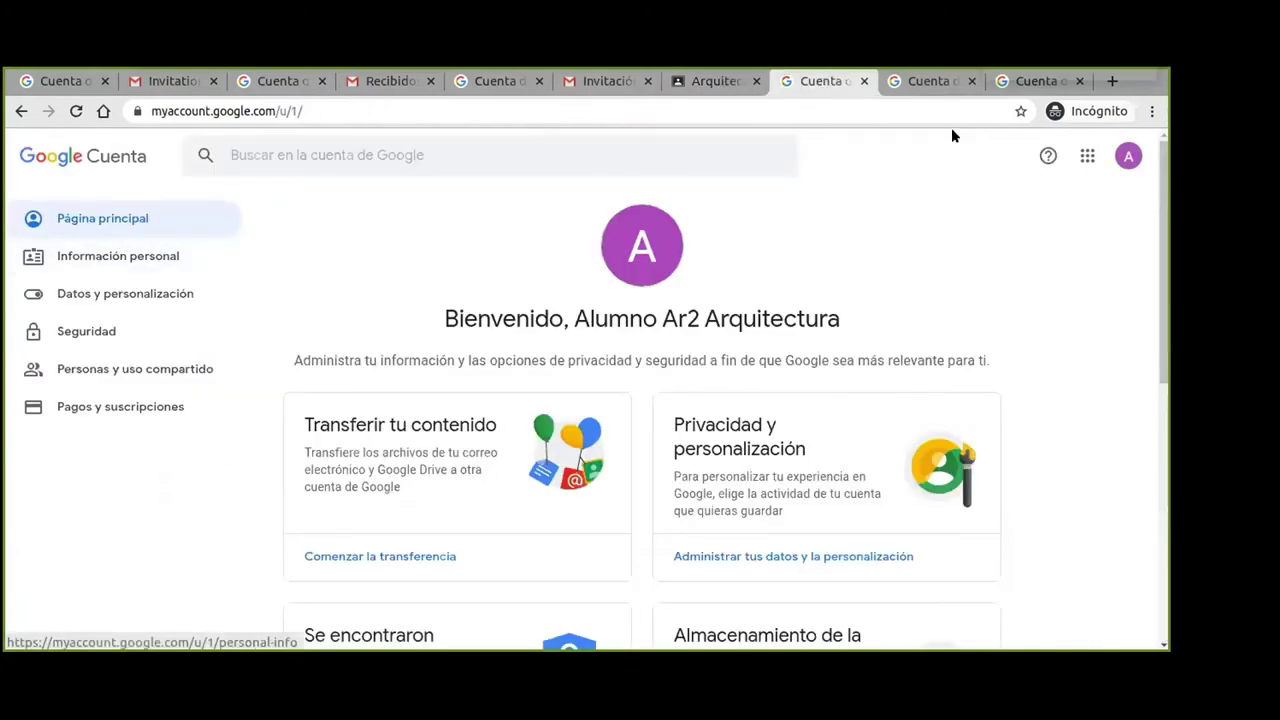
pyautogui.click(1087, 155)
pyautogui.click(995, 238)
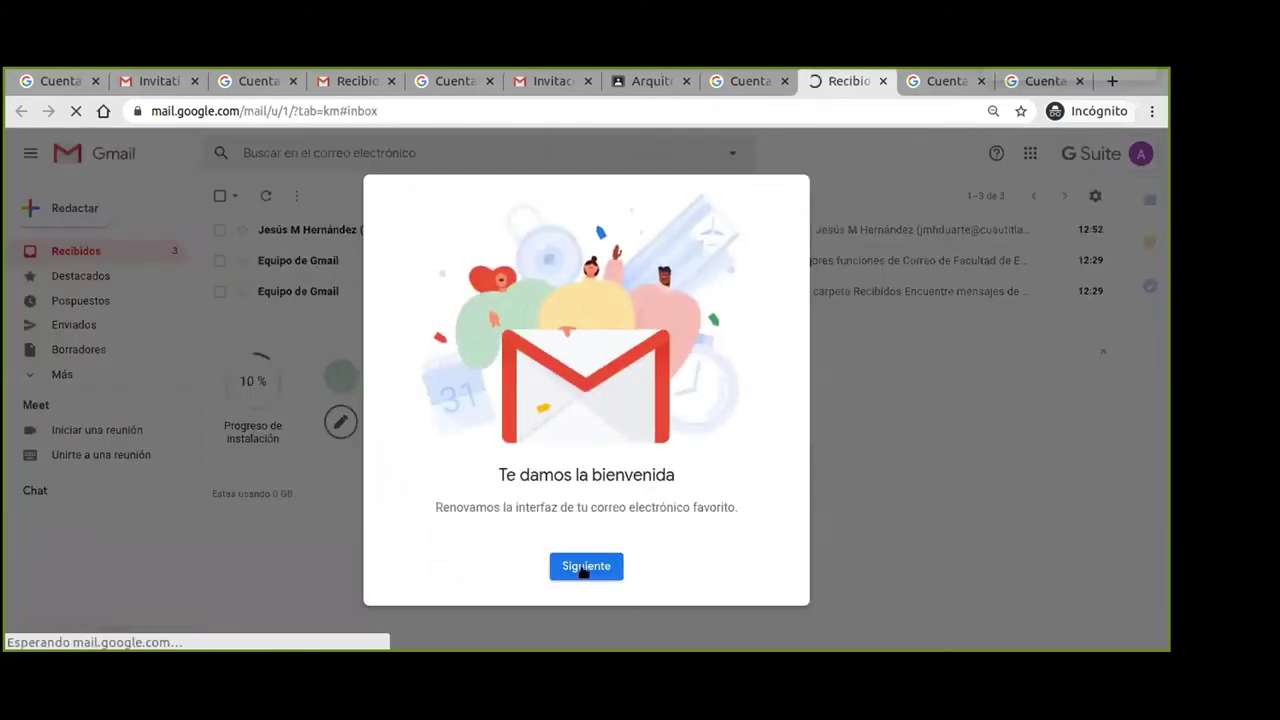
pyautogui.click(582, 568)
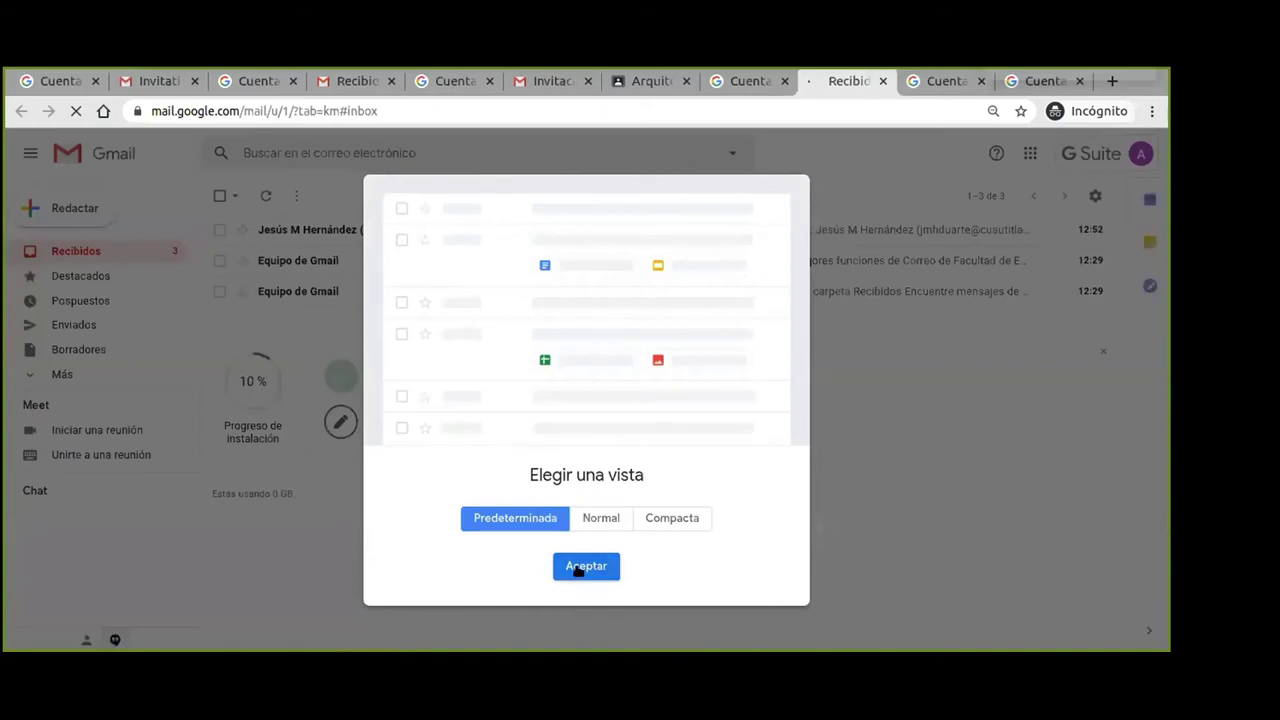
pyautogui.click(580, 567)
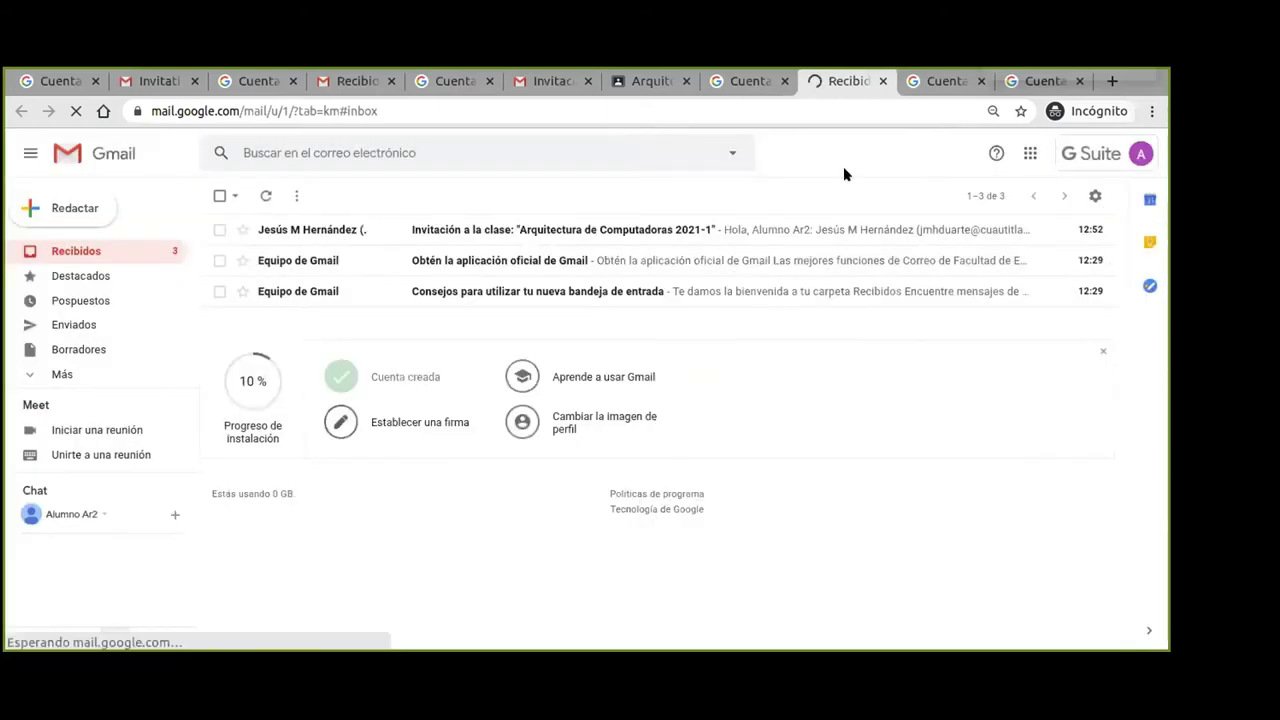
# Open the class invitation email and join Arquitectura de Computadoras via UNIRSE.
pyautogui.click(465, 228)
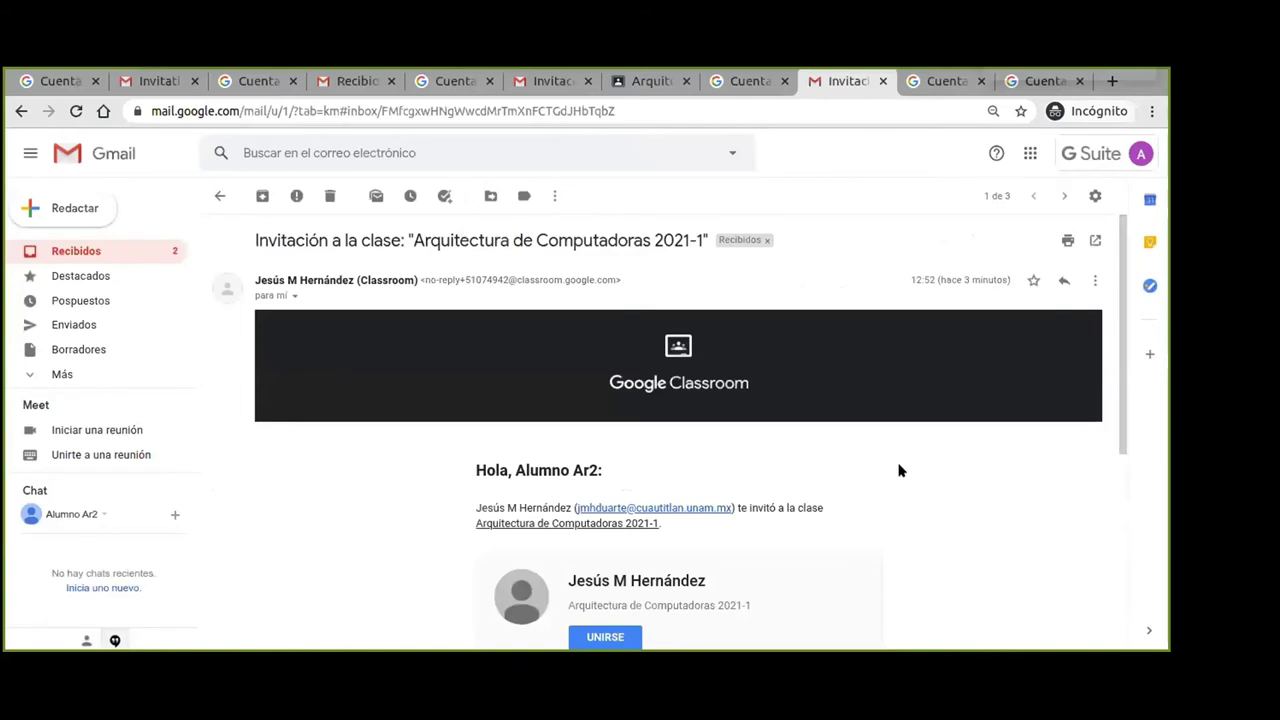
pyautogui.scroll(-2, 900, 500)
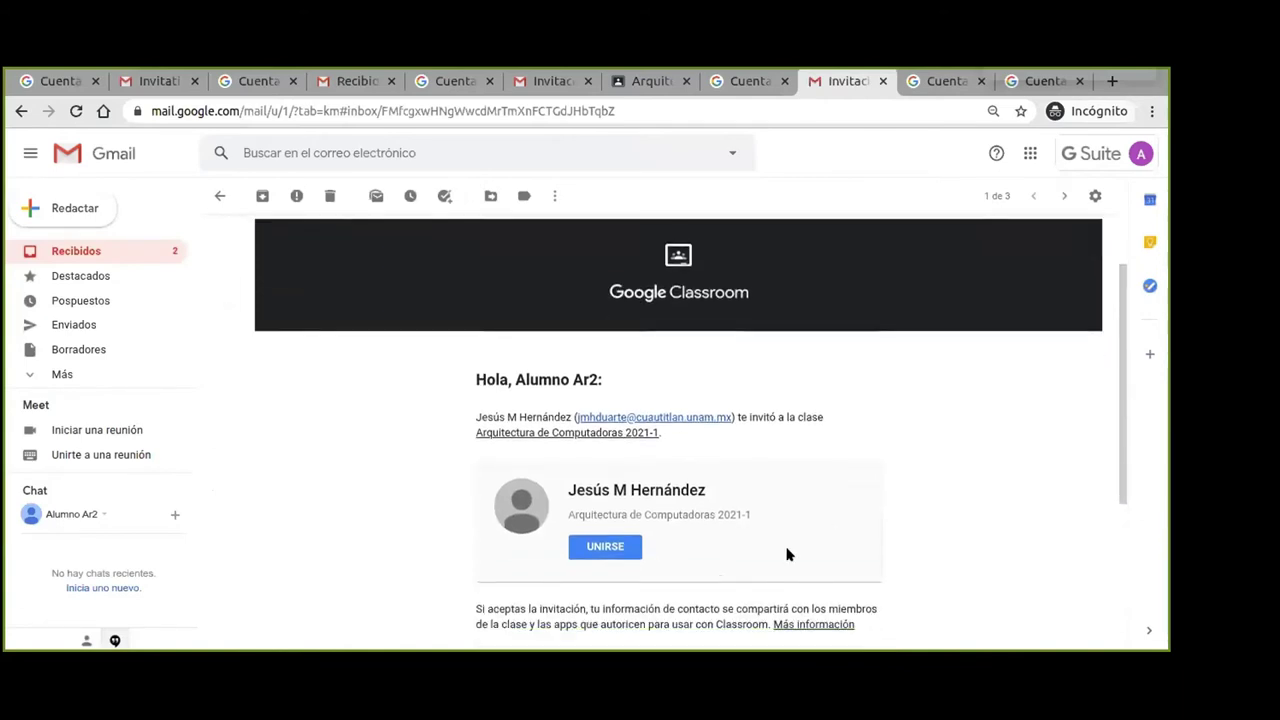
pyautogui.click(601, 546)
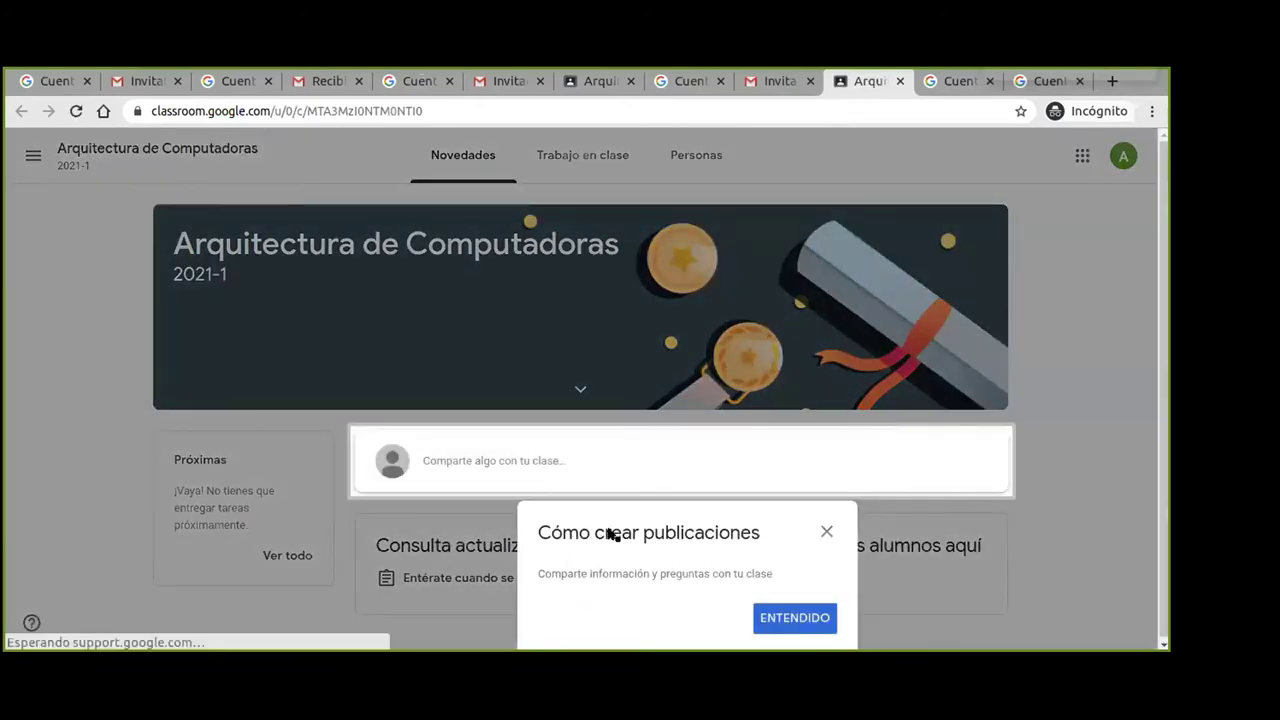
# Dismiss the 'Cómo crear publicaciones' tip and expand the Arquitectura de Computadoras banner details.
pyautogui.click(779, 621)
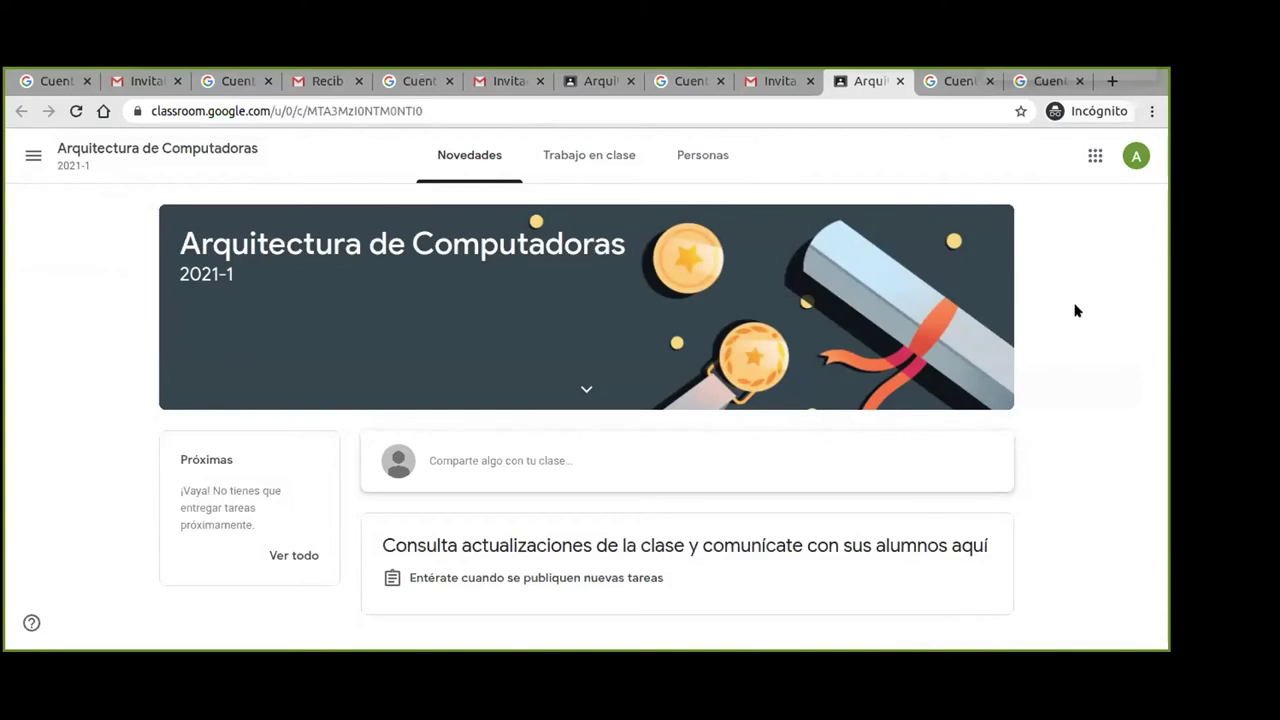
pyautogui.click(586, 392)
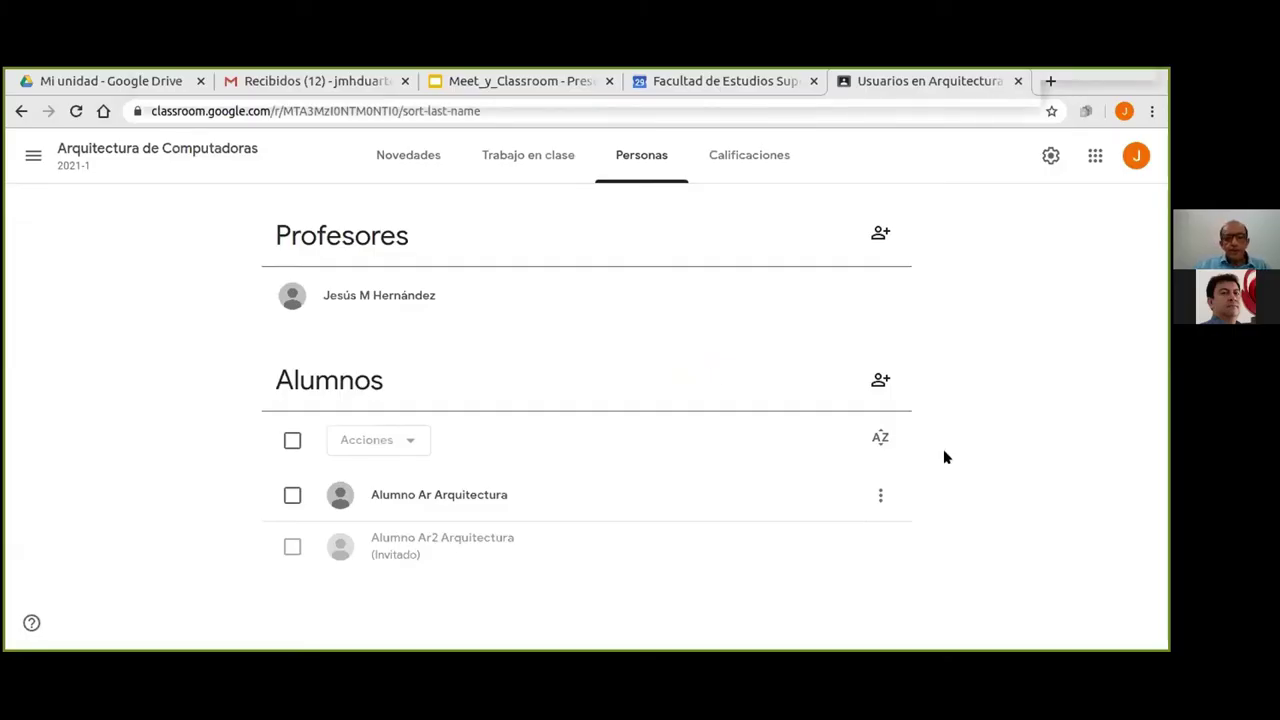
# Reload the Arquitectura de Computadoras people list and open the class navigation drawer.
pyautogui.press('F5')
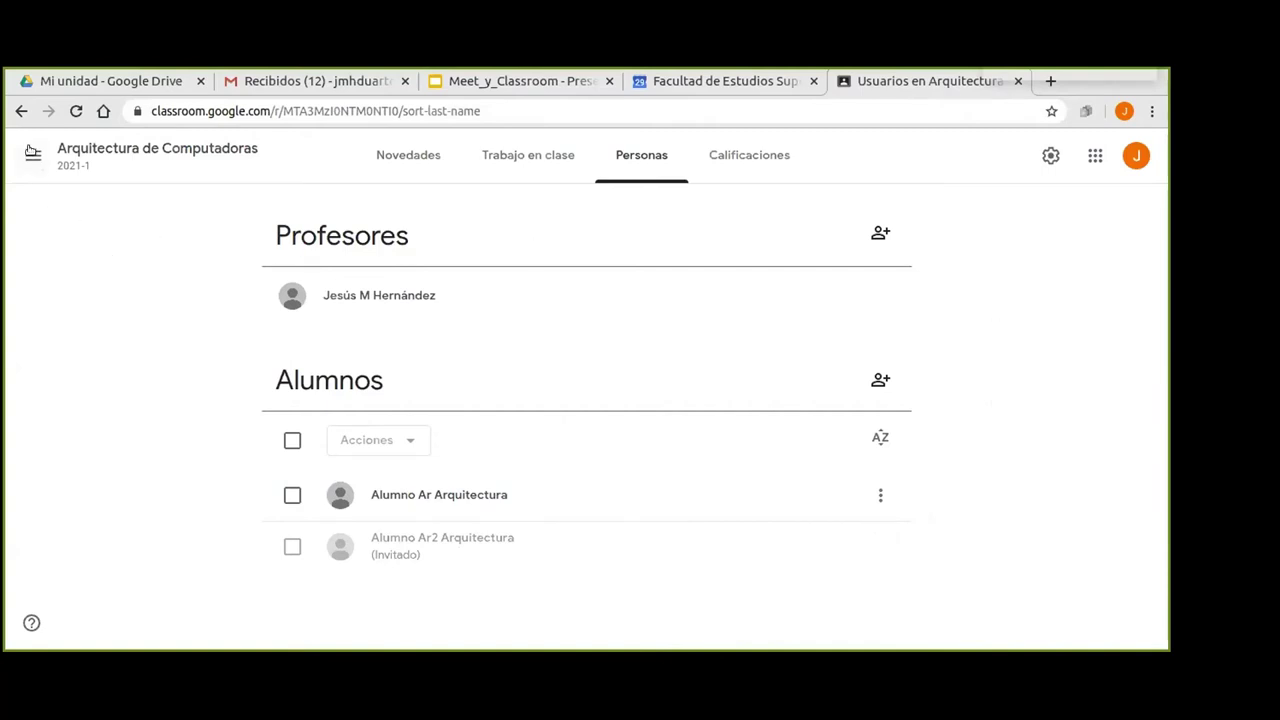
pyautogui.click(33, 153)
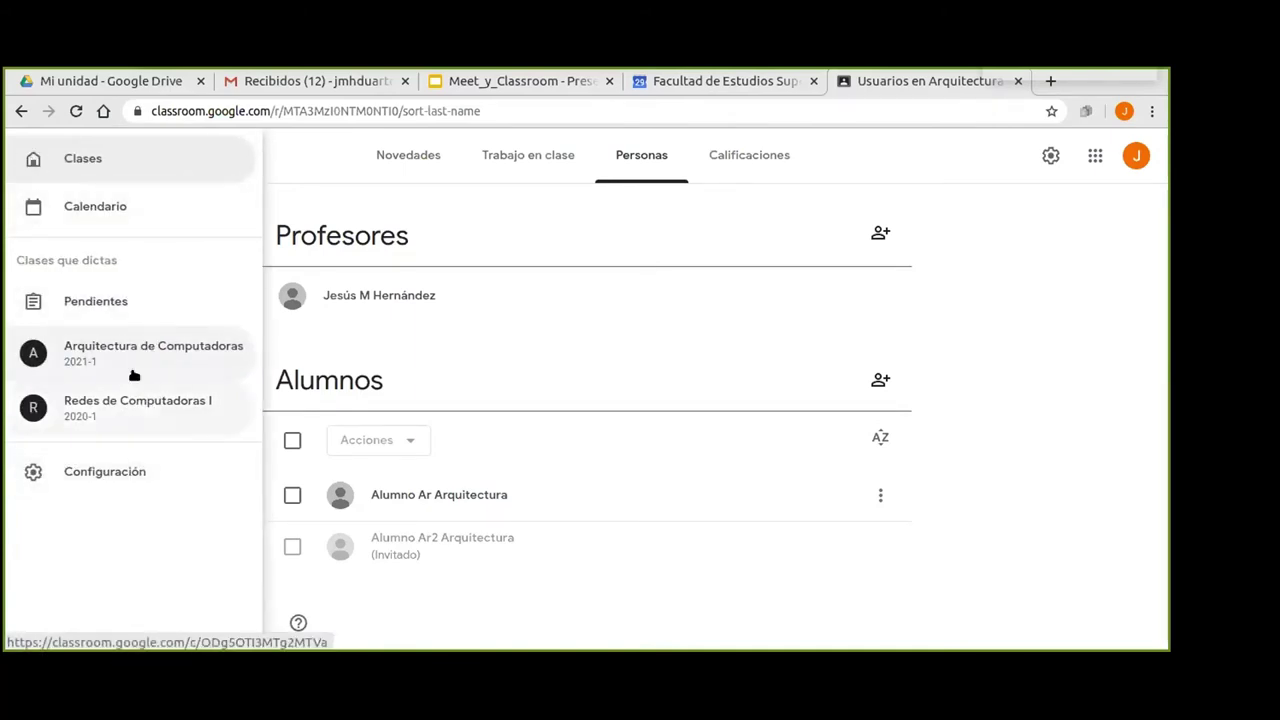
# Open the Redes de Computadoras I class and go to its Personas page.
pyautogui.click(80, 160)
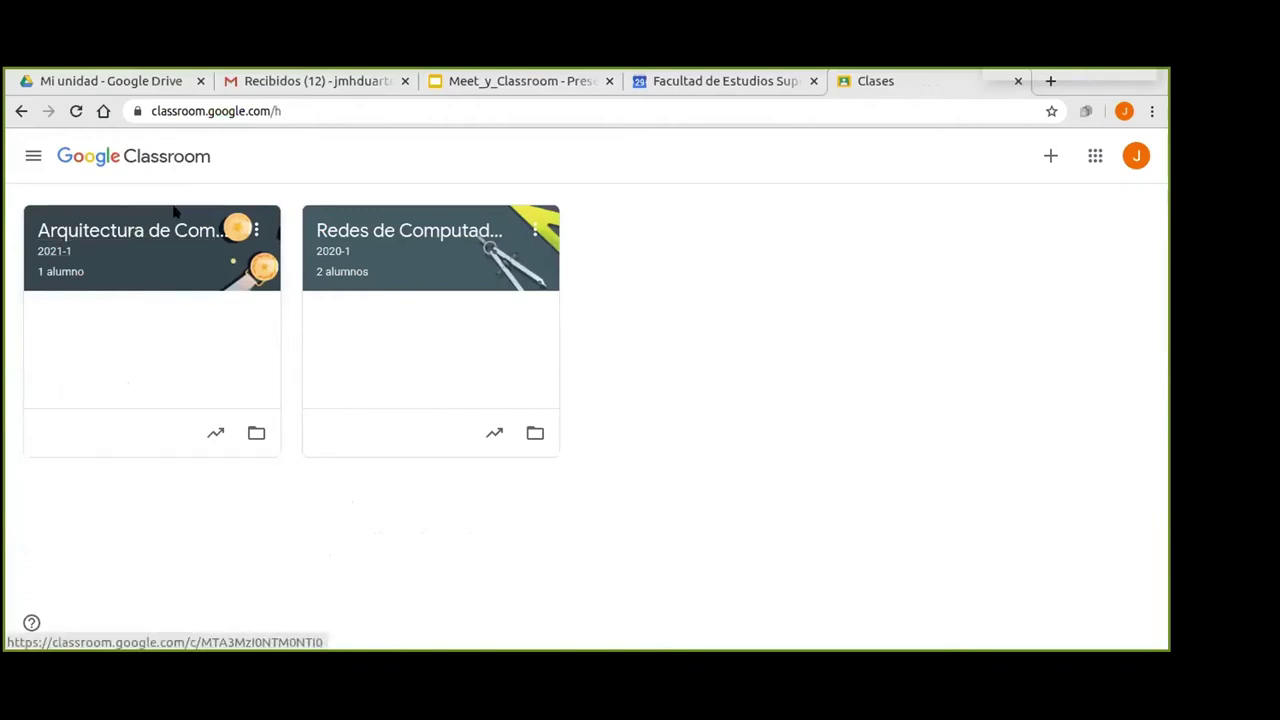
pyautogui.click(32, 157)
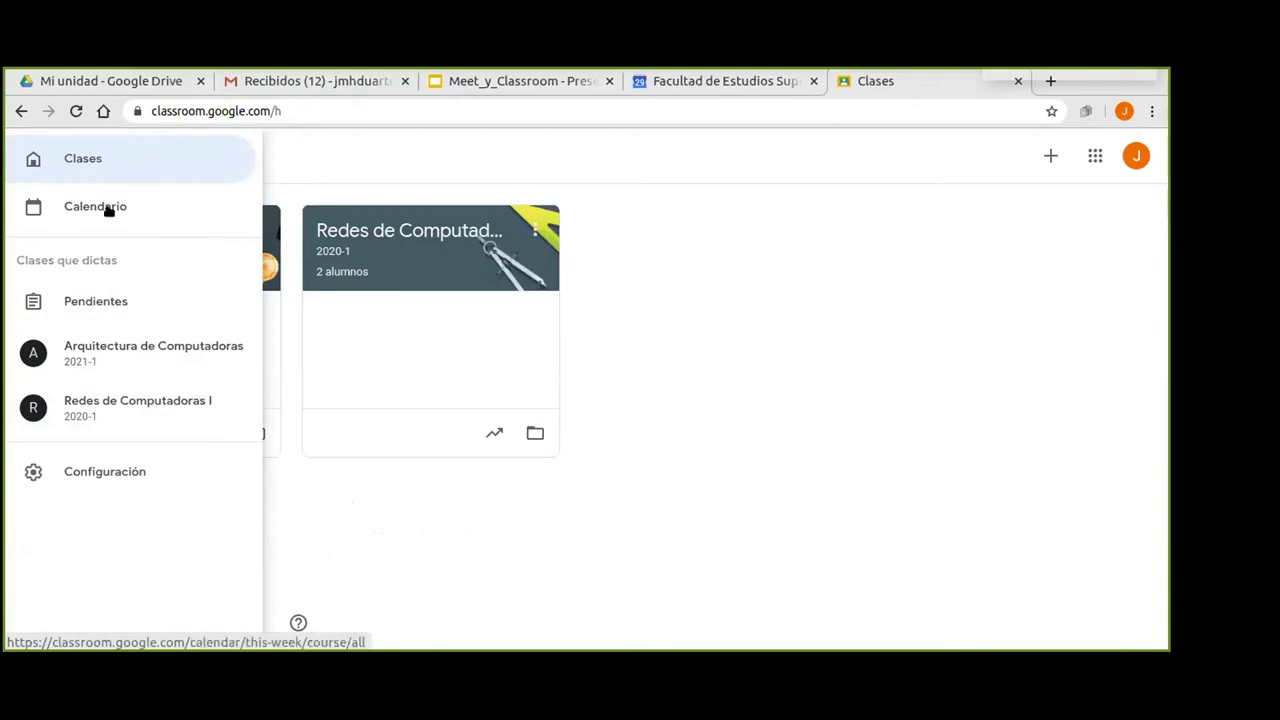
pyautogui.click(113, 421)
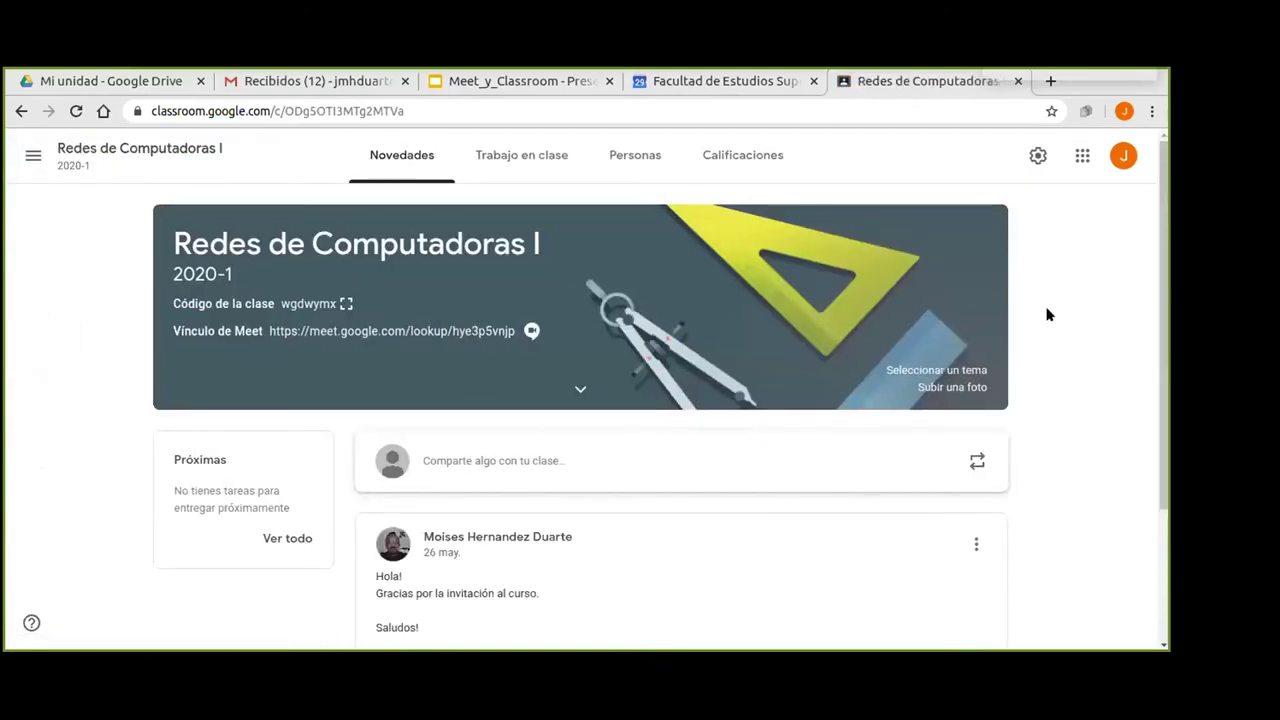
pyautogui.scroll(-3, 1048, 298)
pyautogui.scroll(-1, 1047, 298)
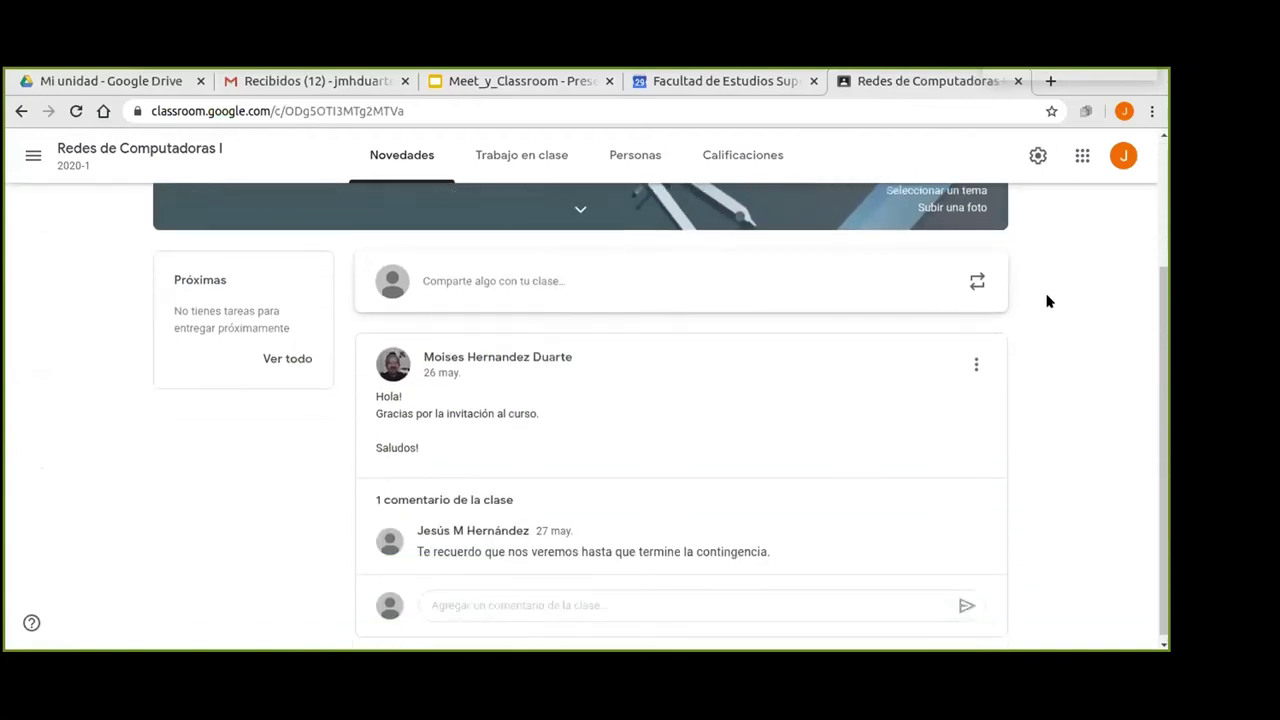
pyautogui.scroll(4, 1036, 330)
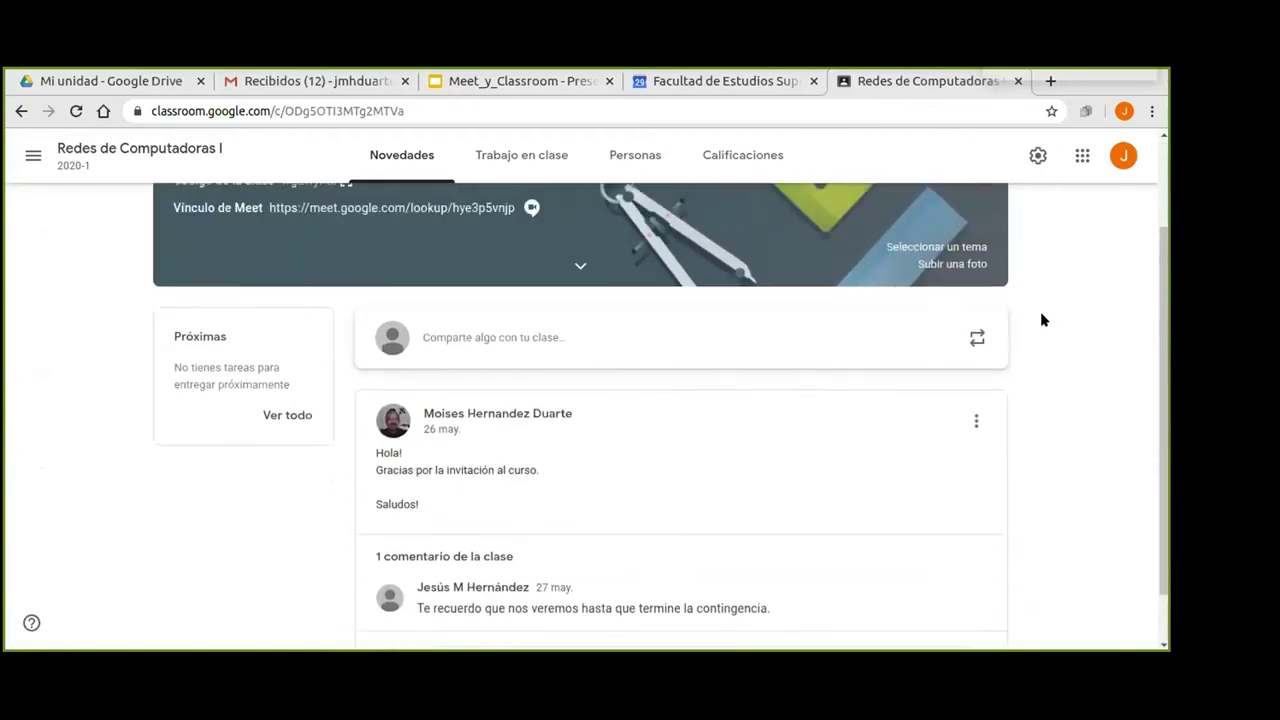
pyautogui.click(635, 160)
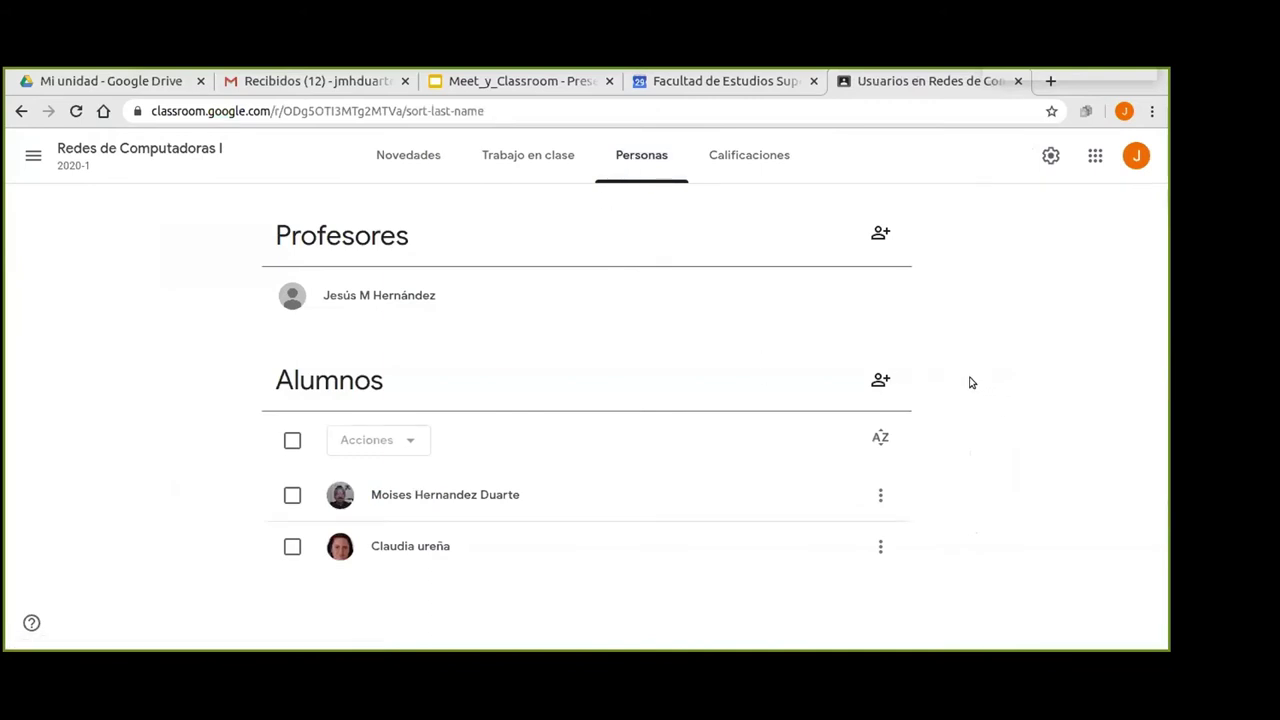
# Invite two student accounts by their school e-mail addresses to Redes de Computadoras I.
pyautogui.click(878, 381)
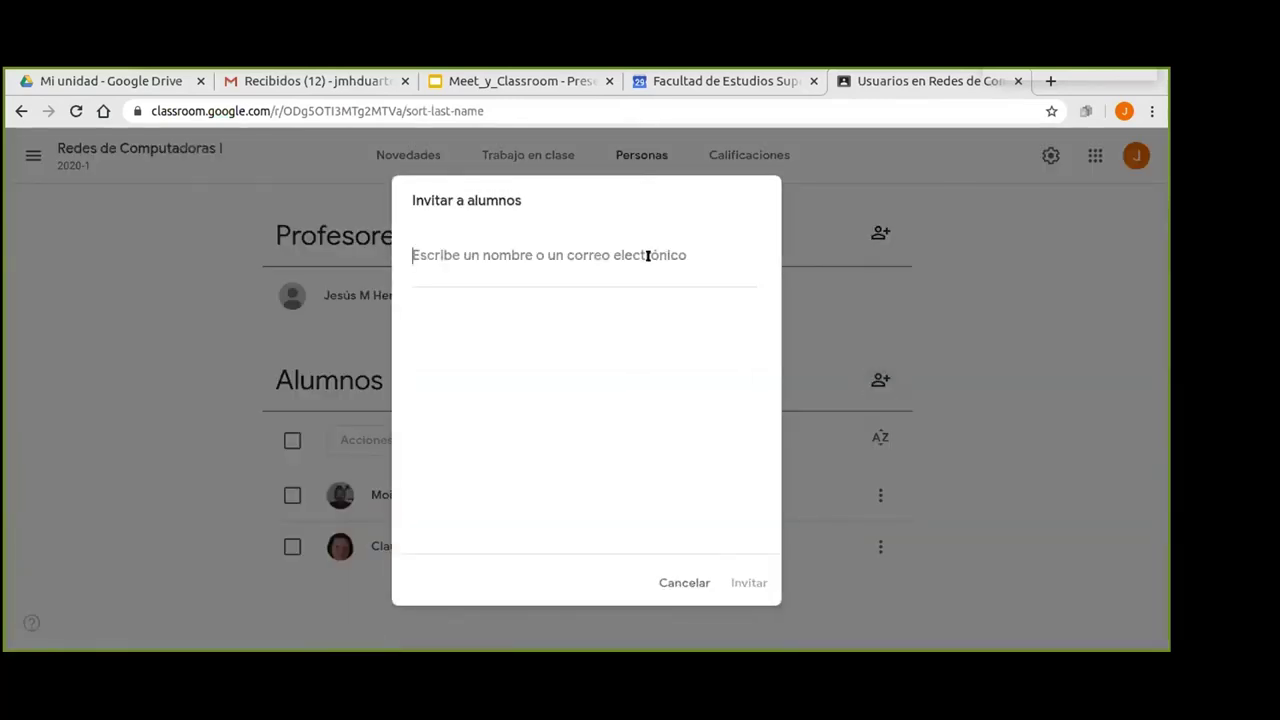
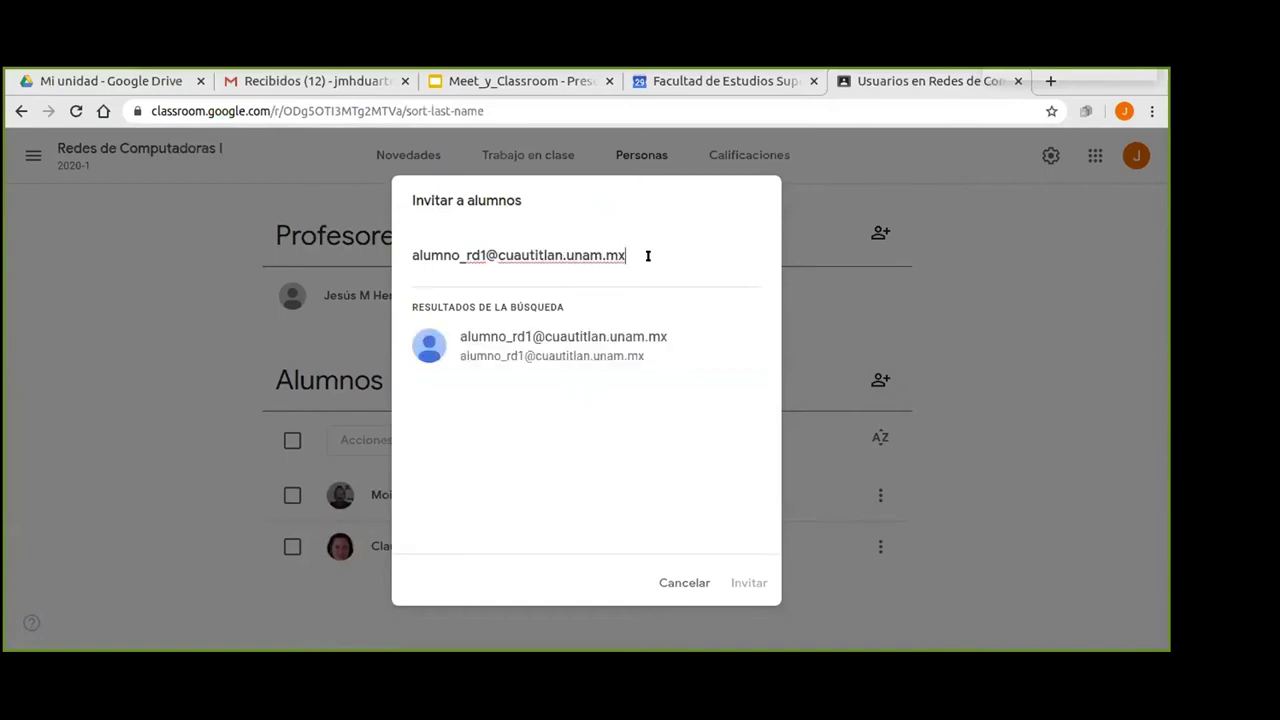
pyautogui.click(572, 340)
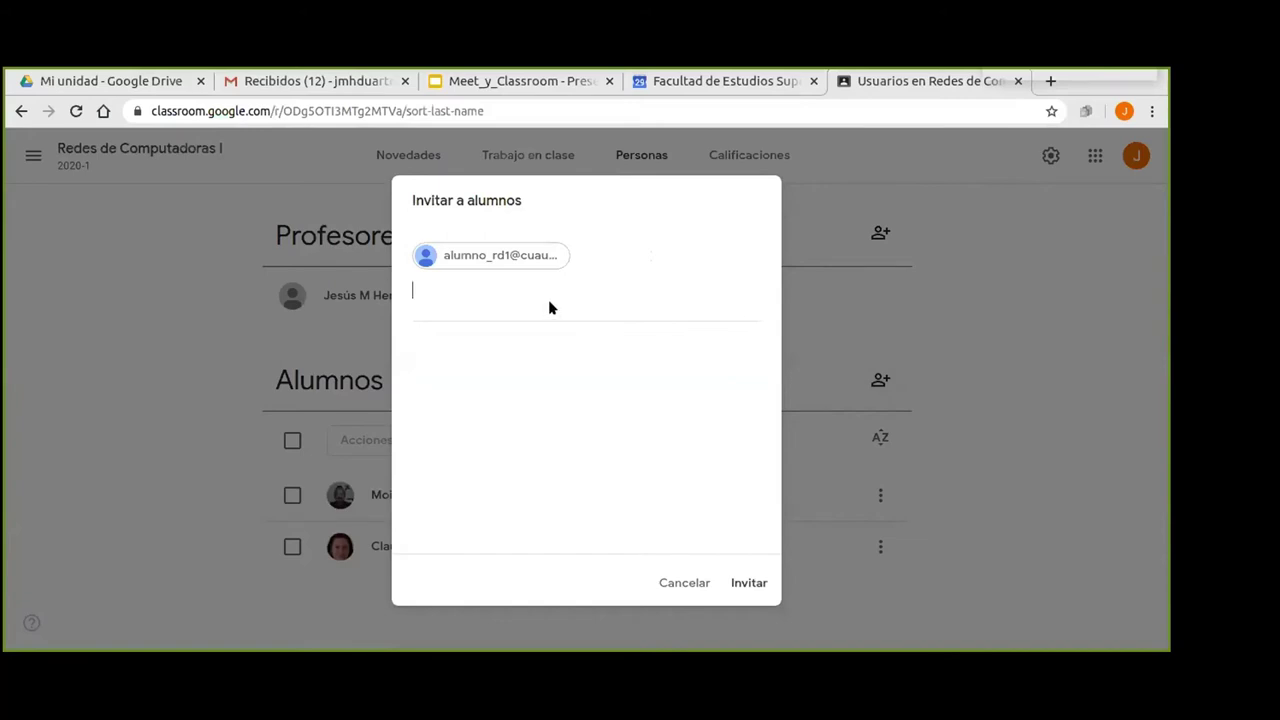
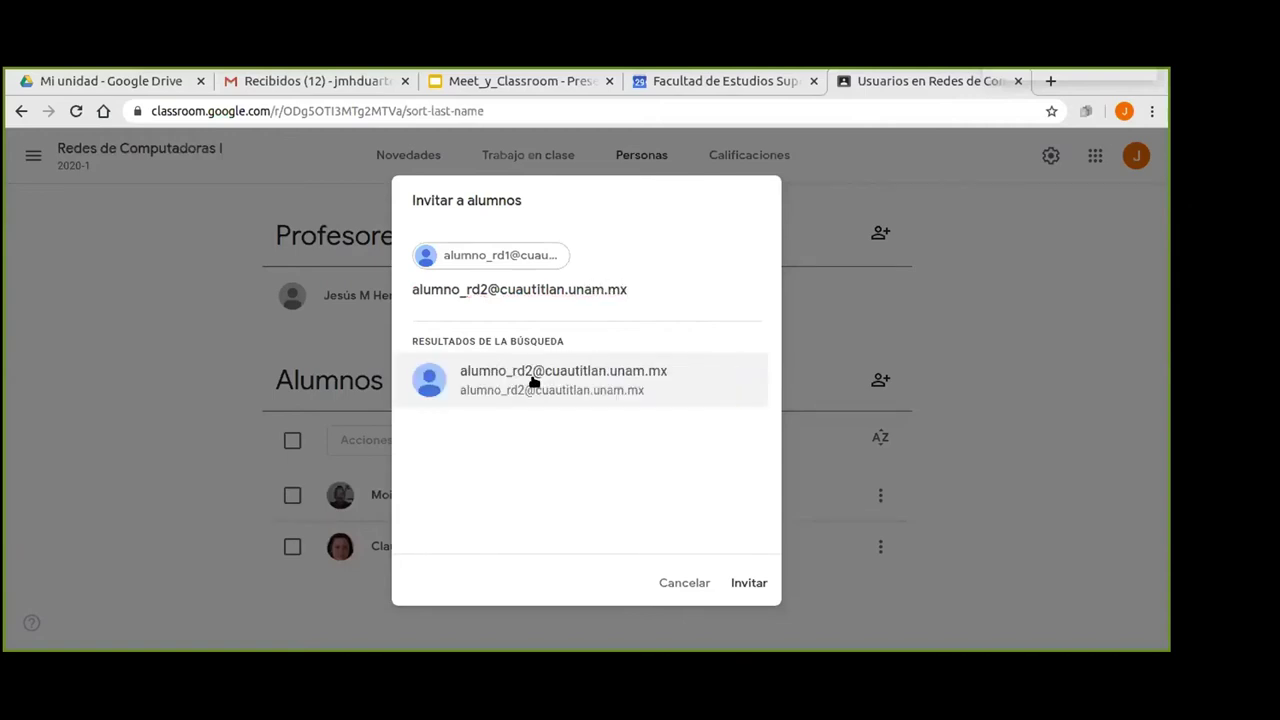
pyautogui.click(533, 381)
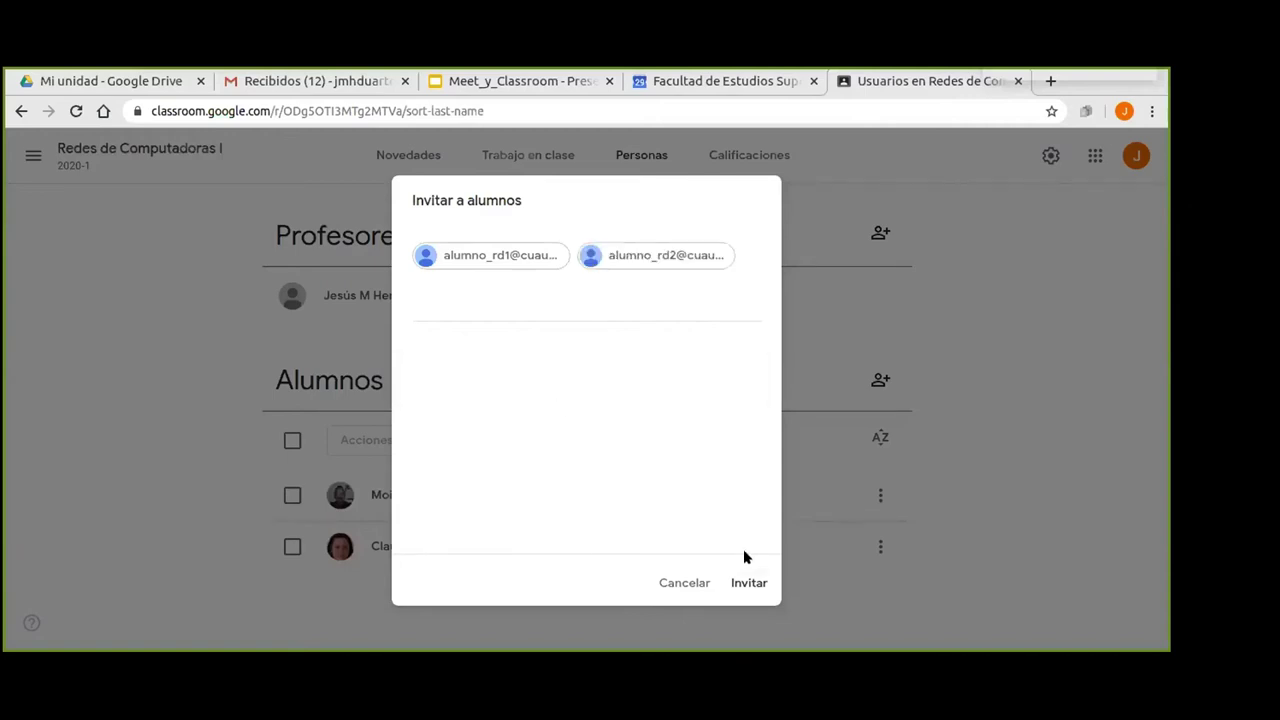
pyautogui.click(740, 583)
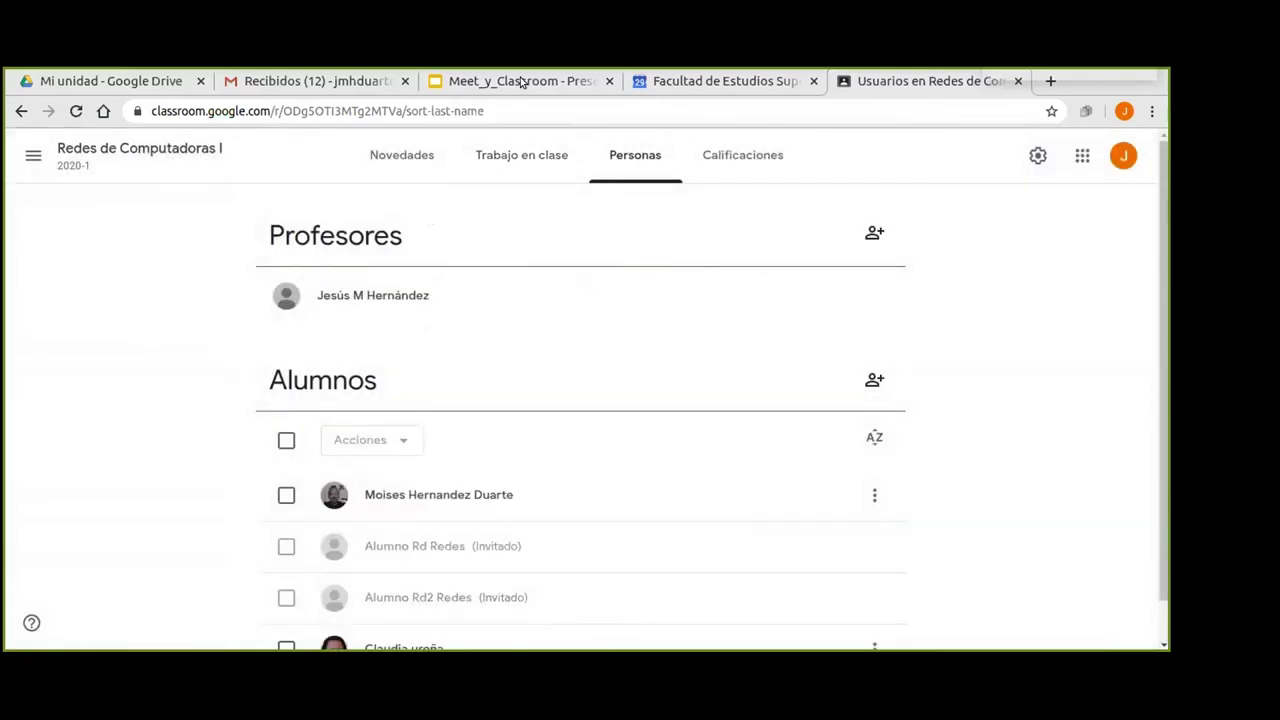
pyautogui.click(522, 81)
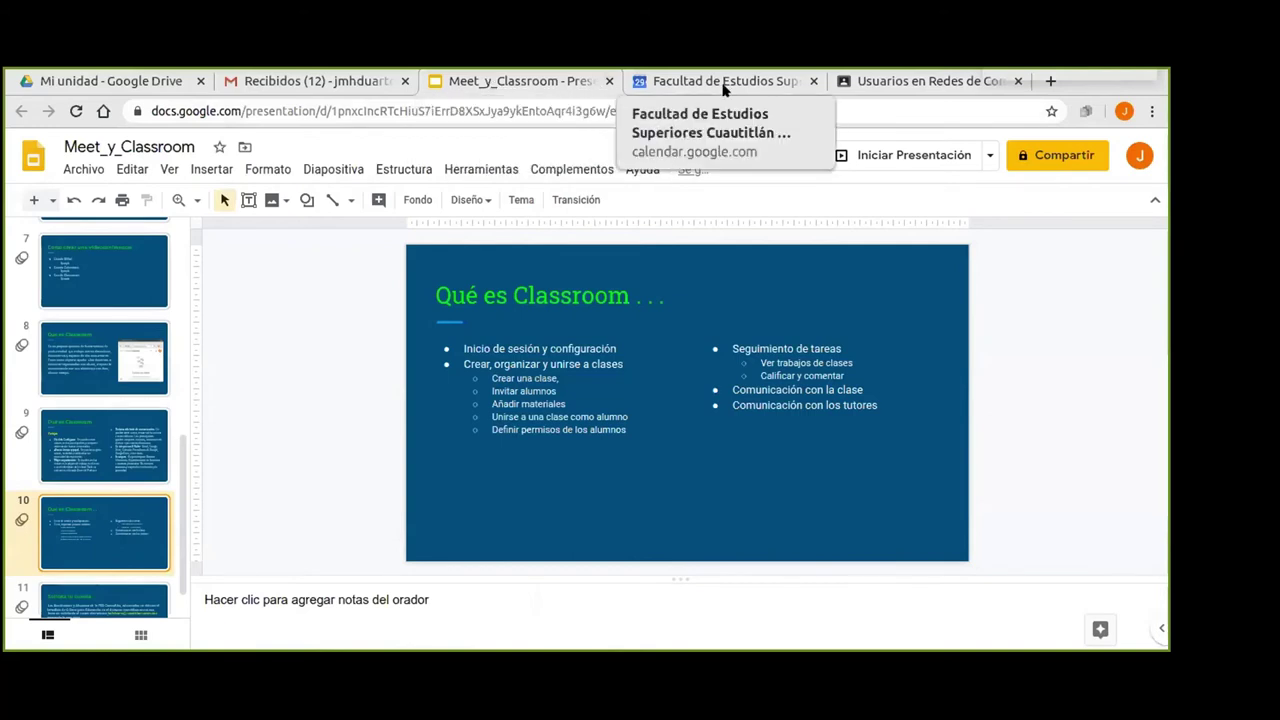
pyautogui.click(902, 88)
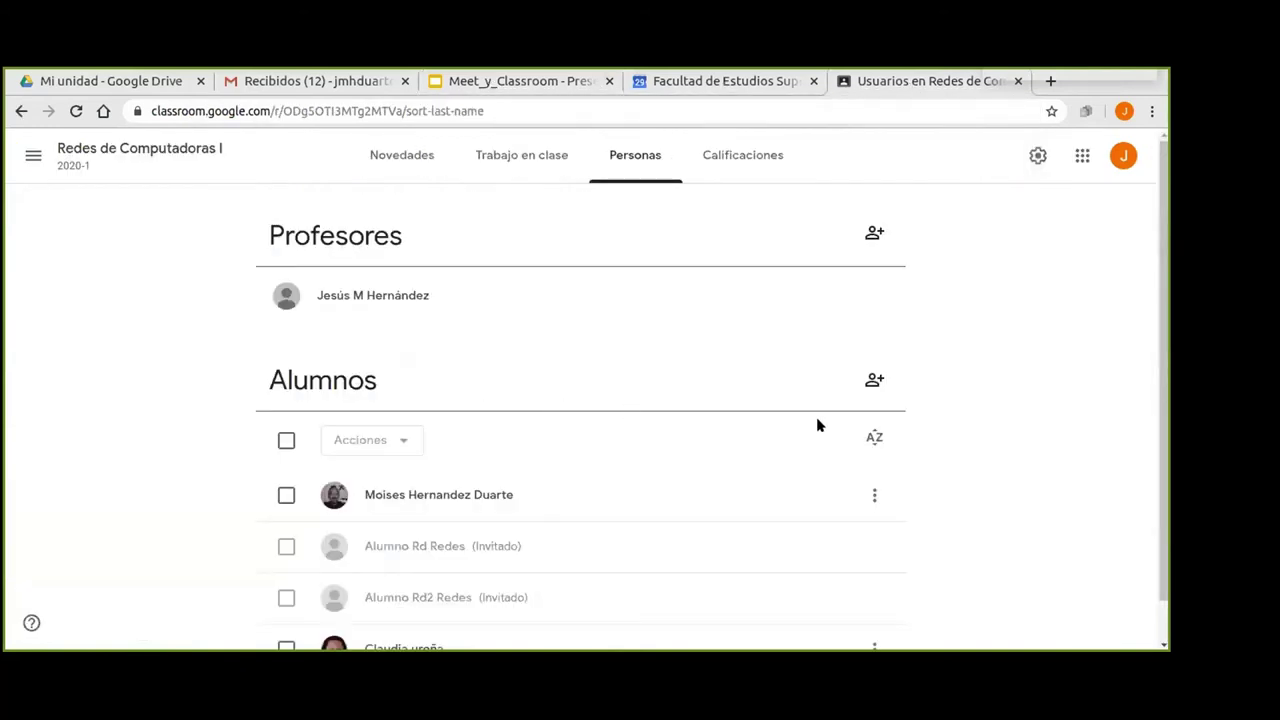
pyautogui.scroll(-1, 1048, 350)
pyautogui.scroll(-1, 1048, 350)
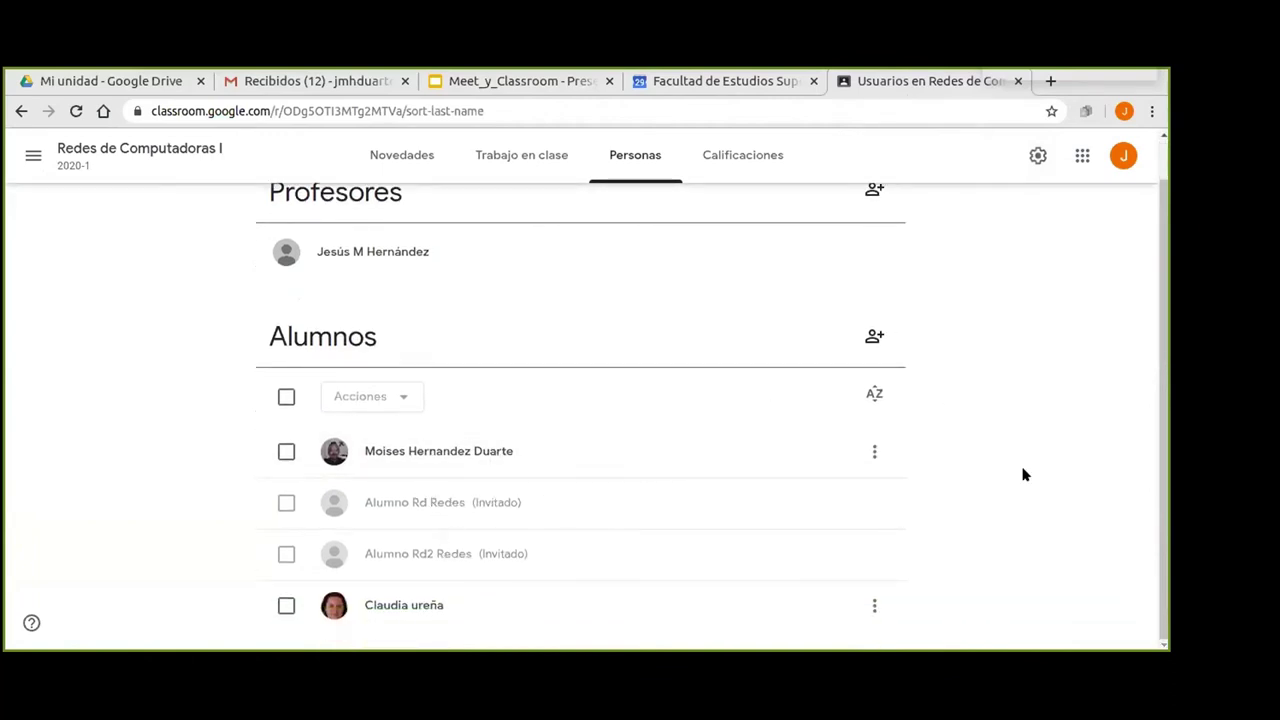
pyautogui.scroll(2, 1022, 473)
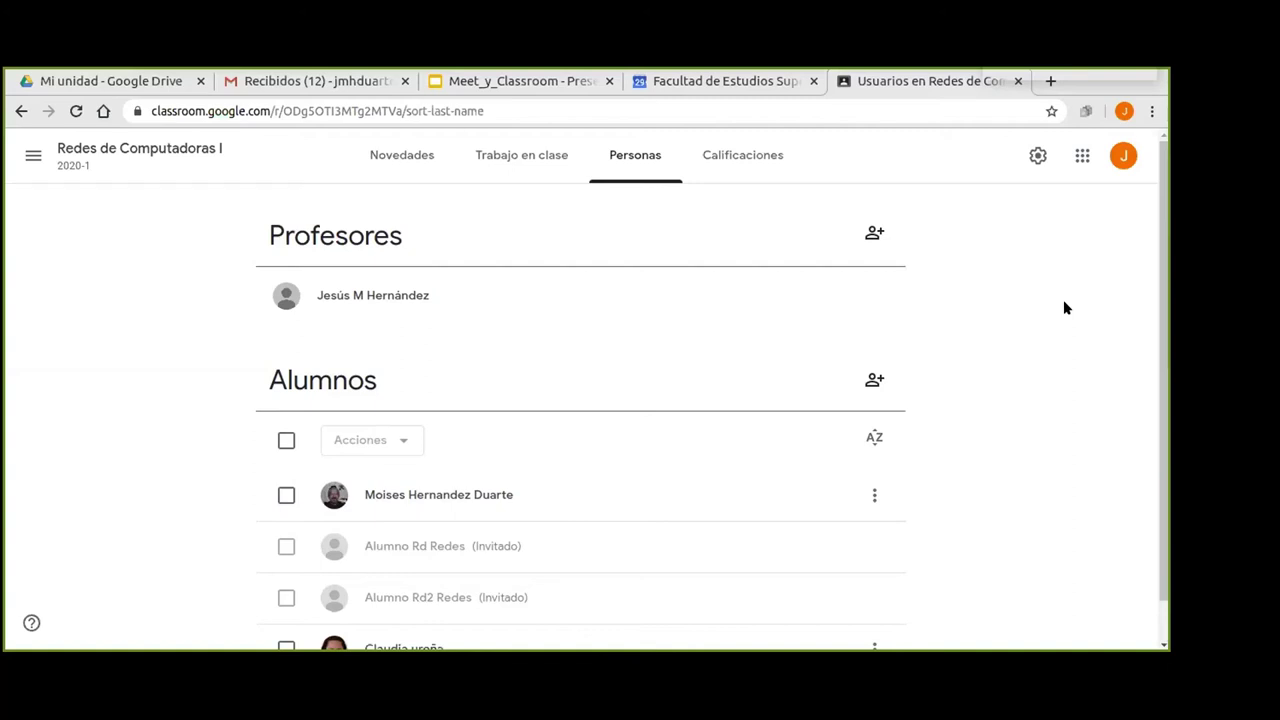
# Invite the second teacher's school e-mail account as co-teacher of Redes de Computadoras I.
pyautogui.click(874, 236)
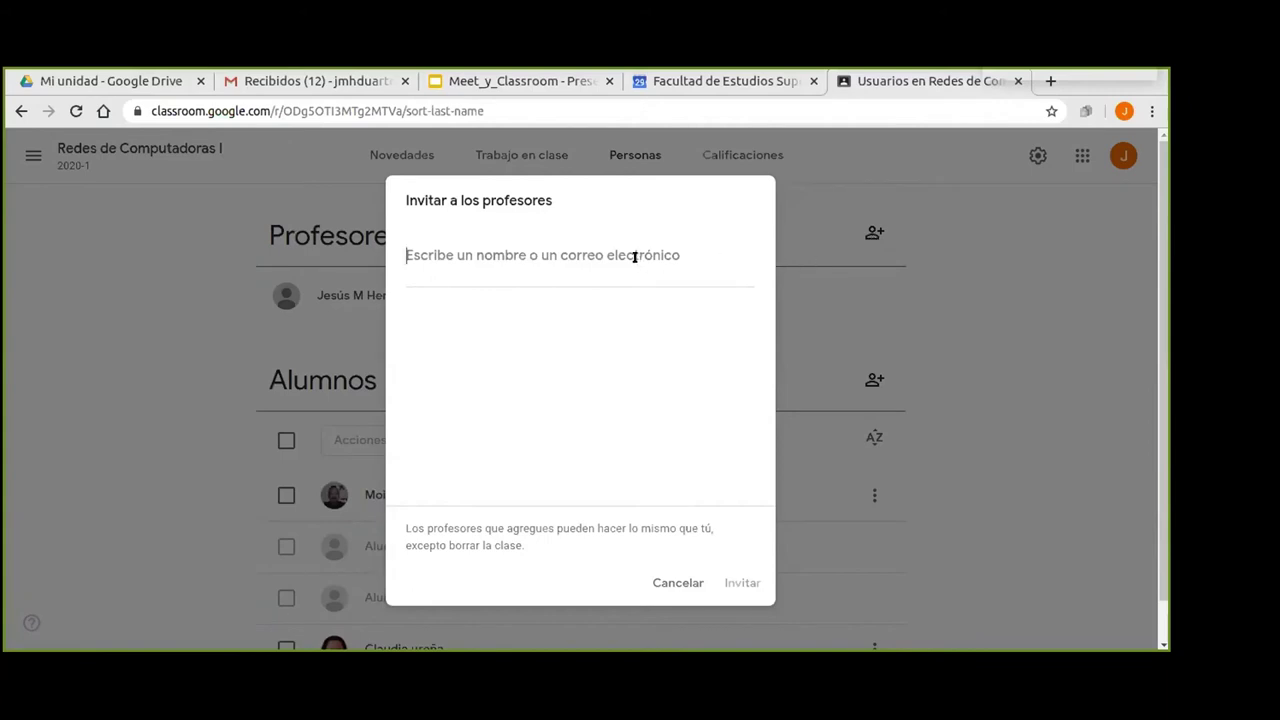
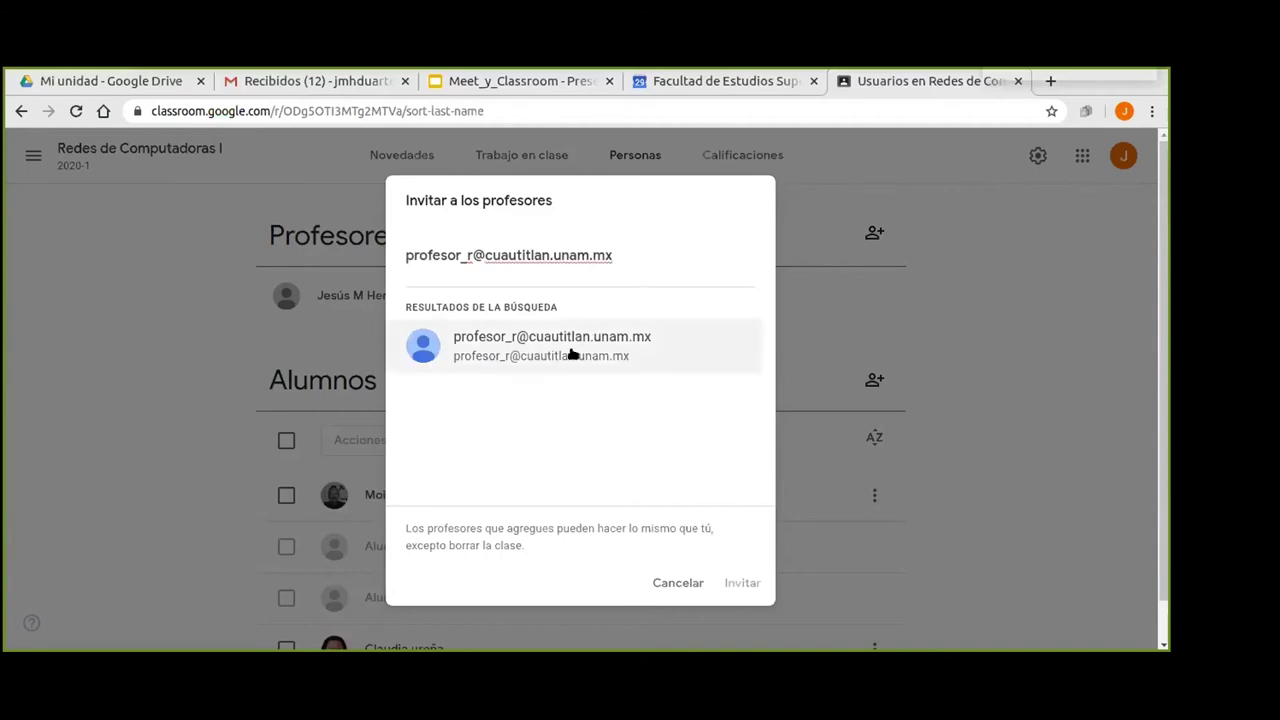
pyautogui.click(571, 350)
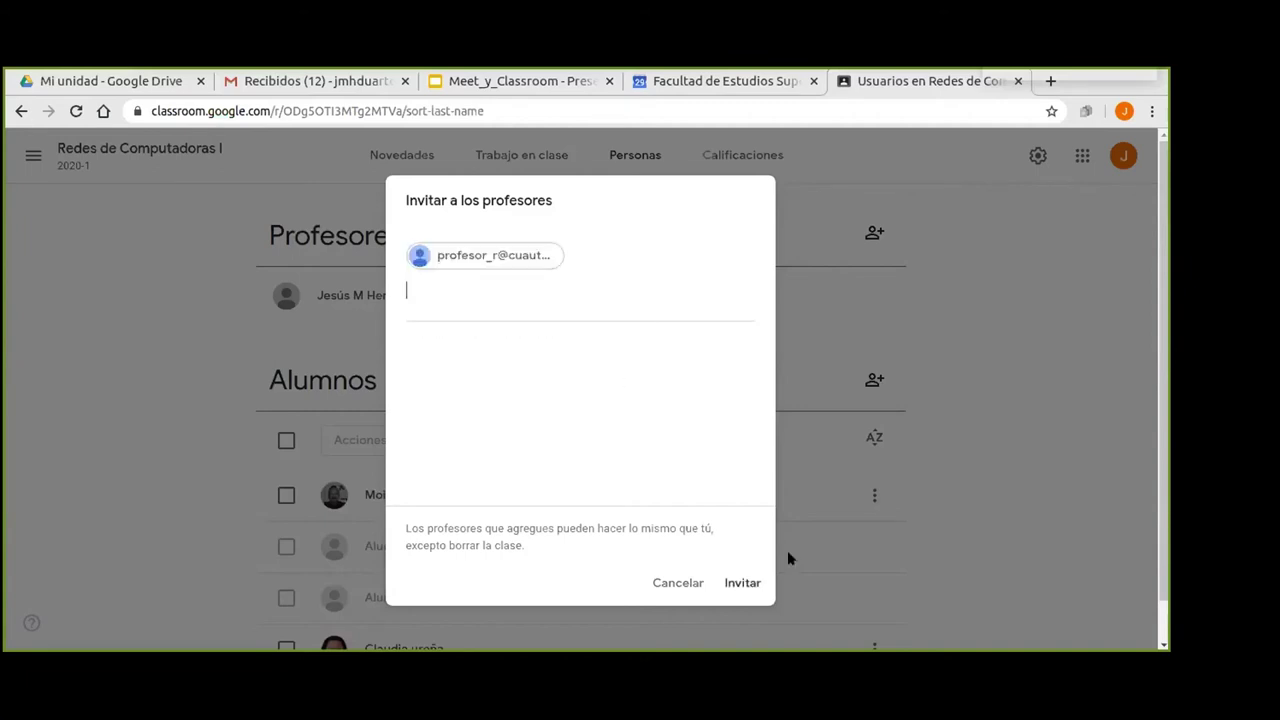
pyautogui.click(737, 585)
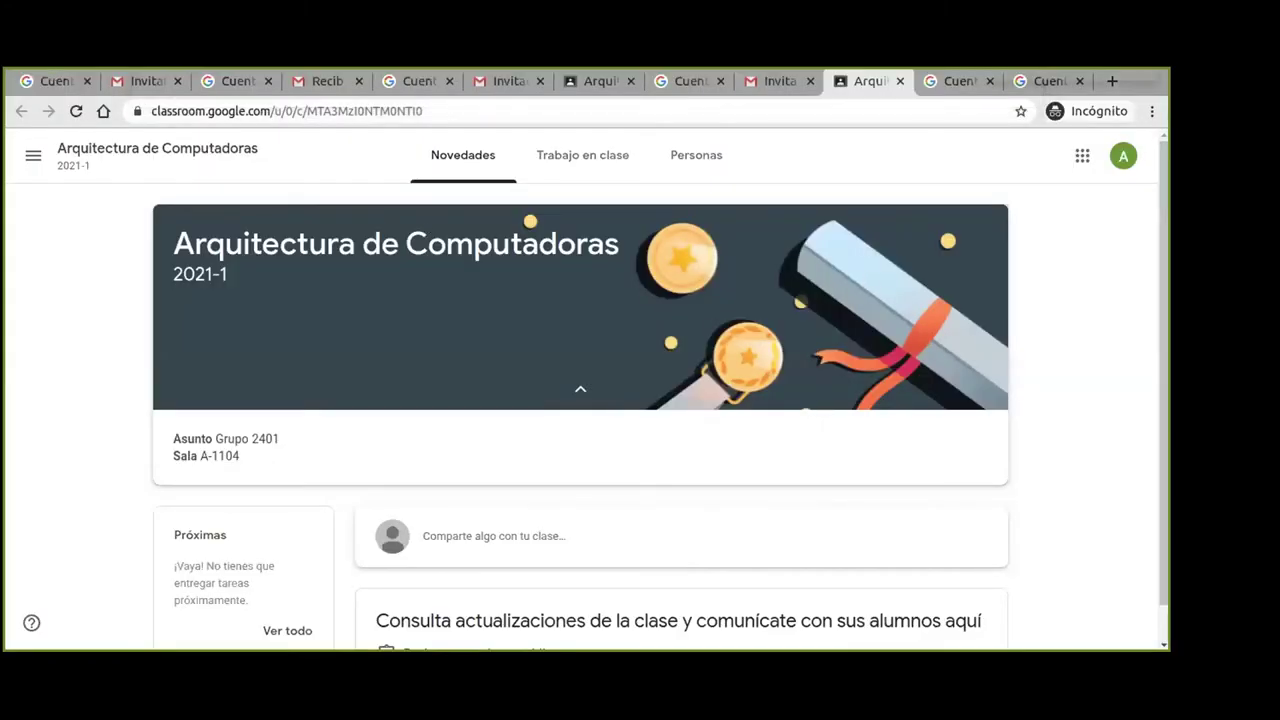
# Open the invited teacher's Gmail inbox from their Google Account apps grid.
pyautogui.click(56, 80)
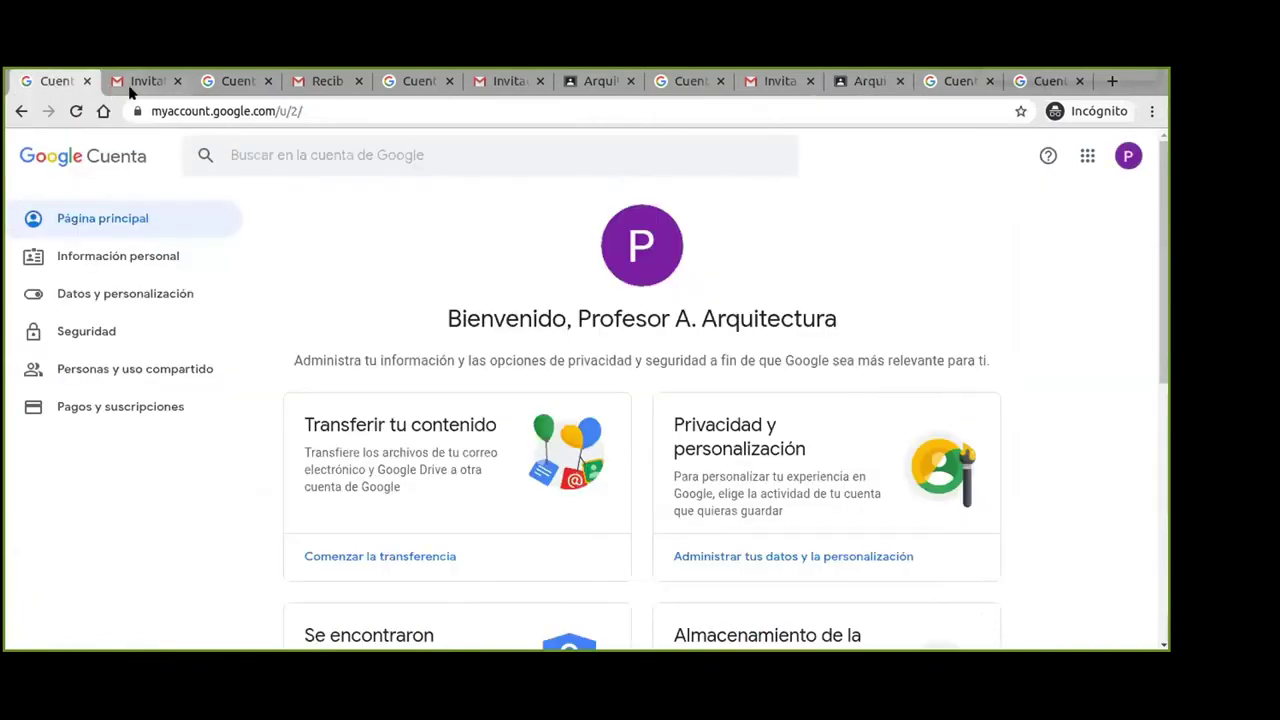
pyautogui.click(228, 88)
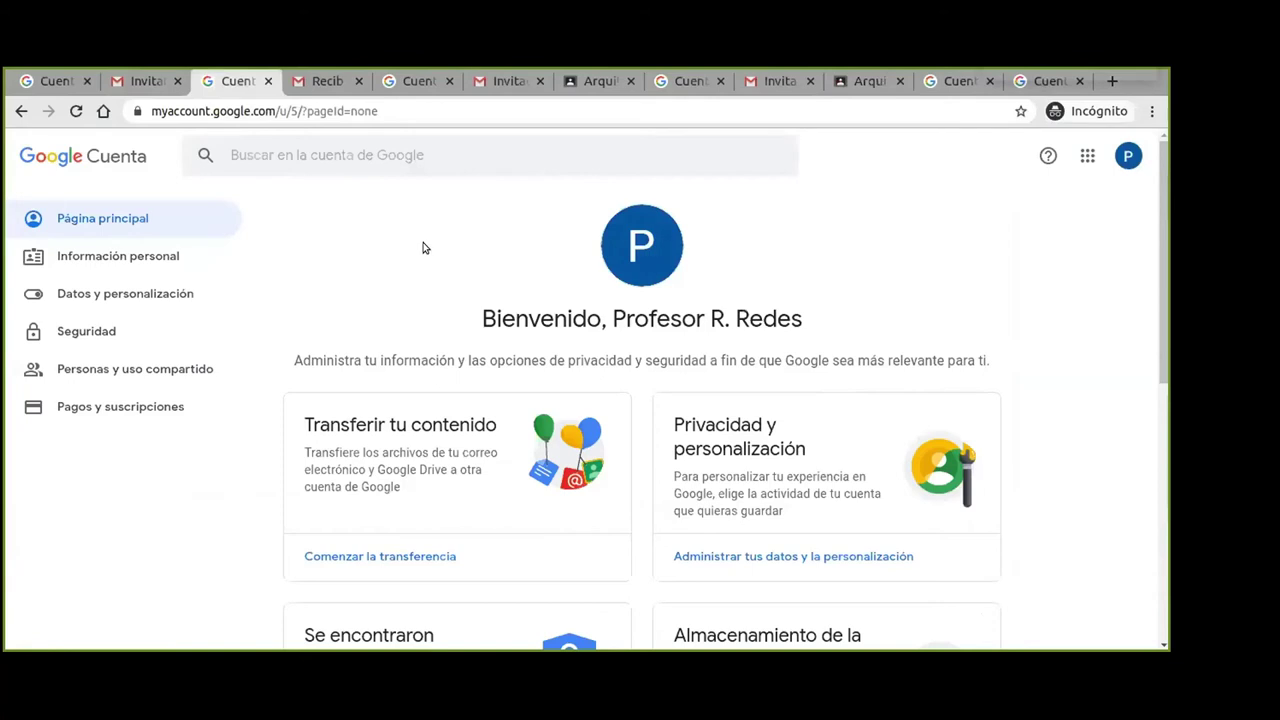
pyautogui.click(1086, 156)
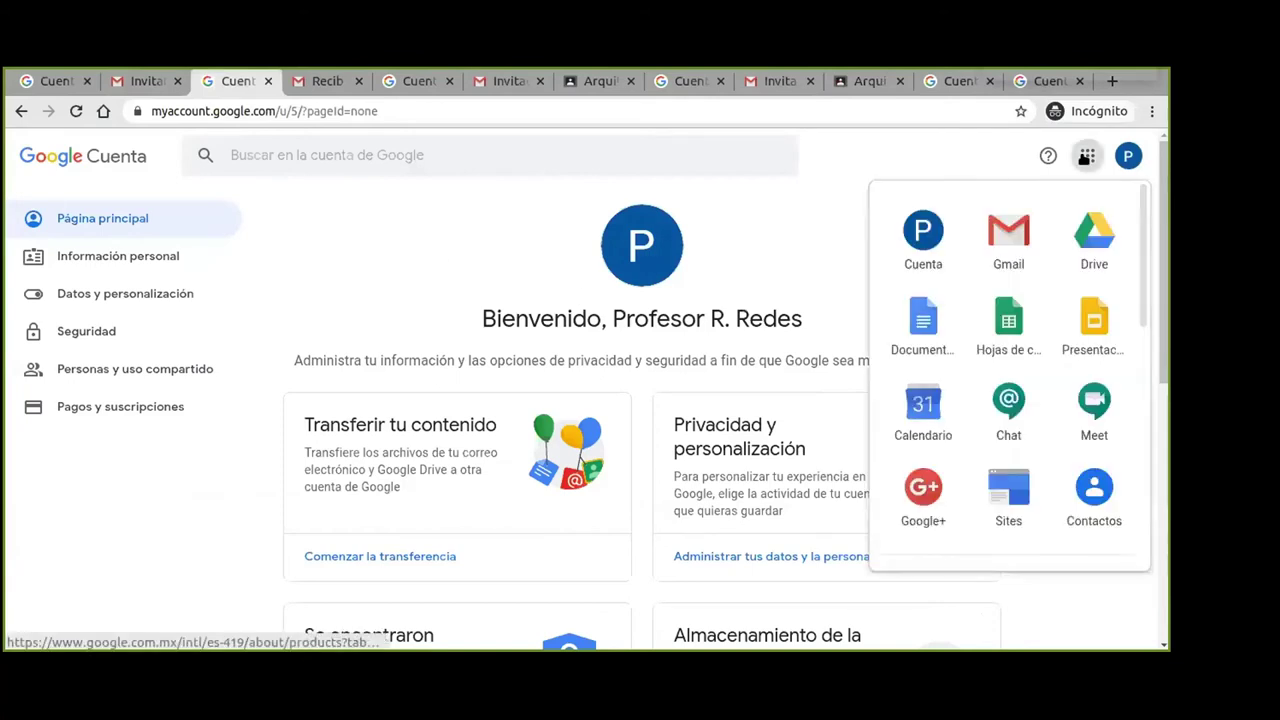
pyautogui.click(1010, 240)
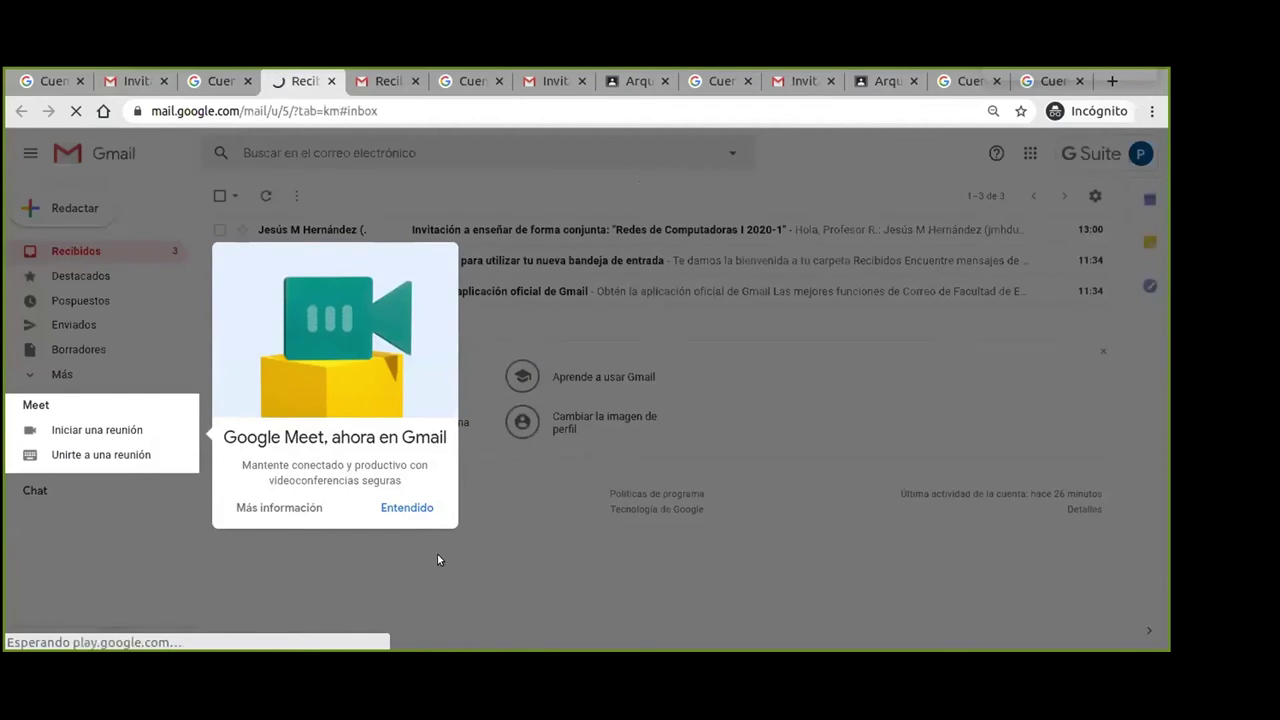
# Dismiss the Meet promo, open the co-teaching invitation email and follow its UNIRSE link.
pyautogui.click(406, 509)
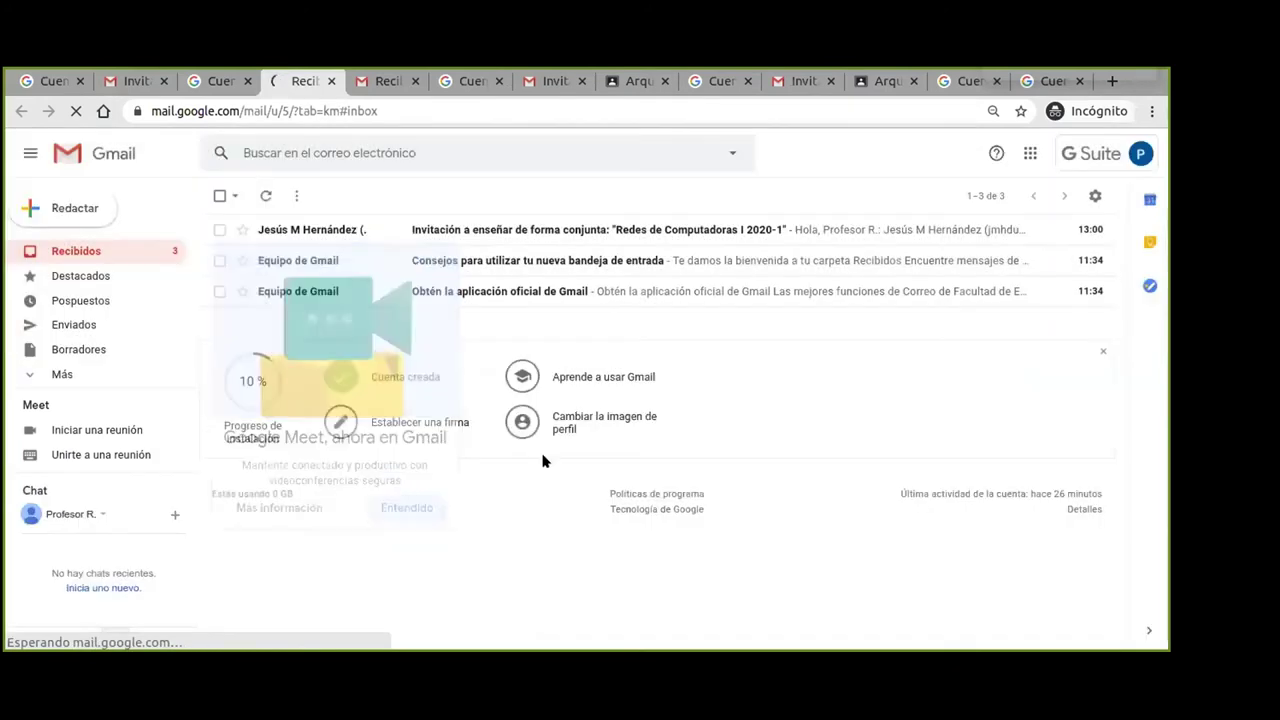
pyautogui.click(505, 231)
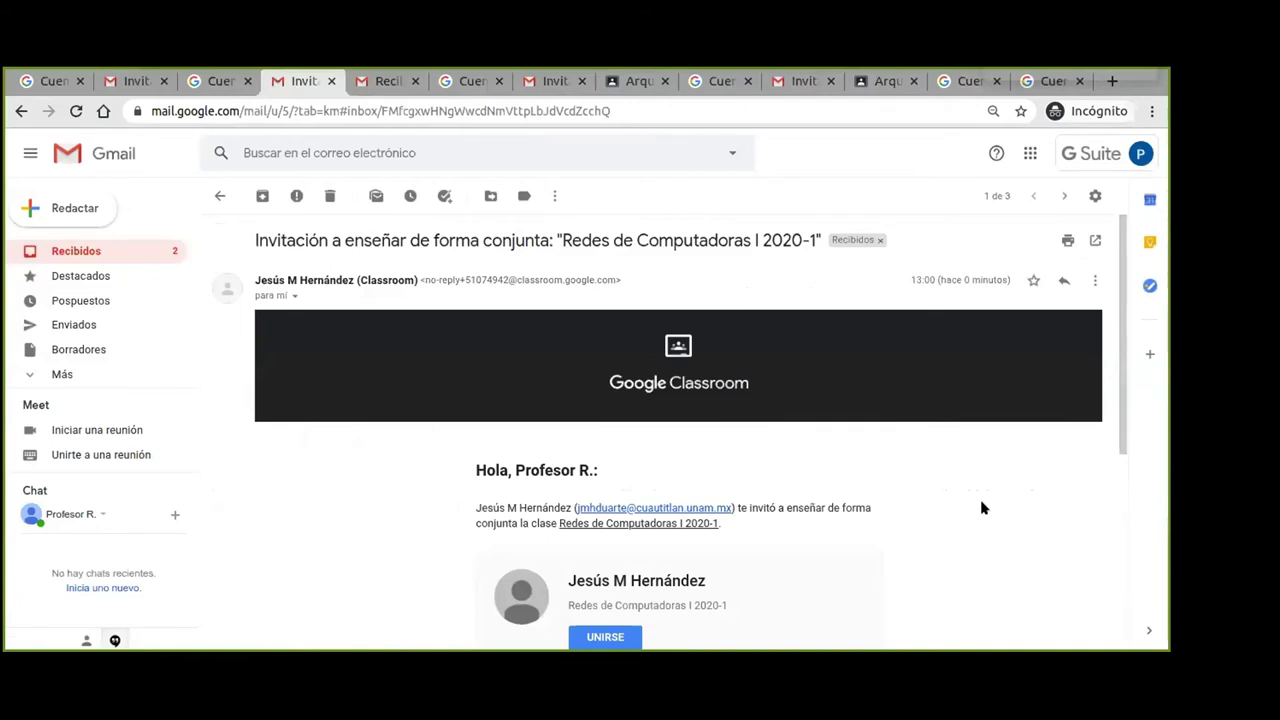
pyautogui.scroll(-1, 981, 508)
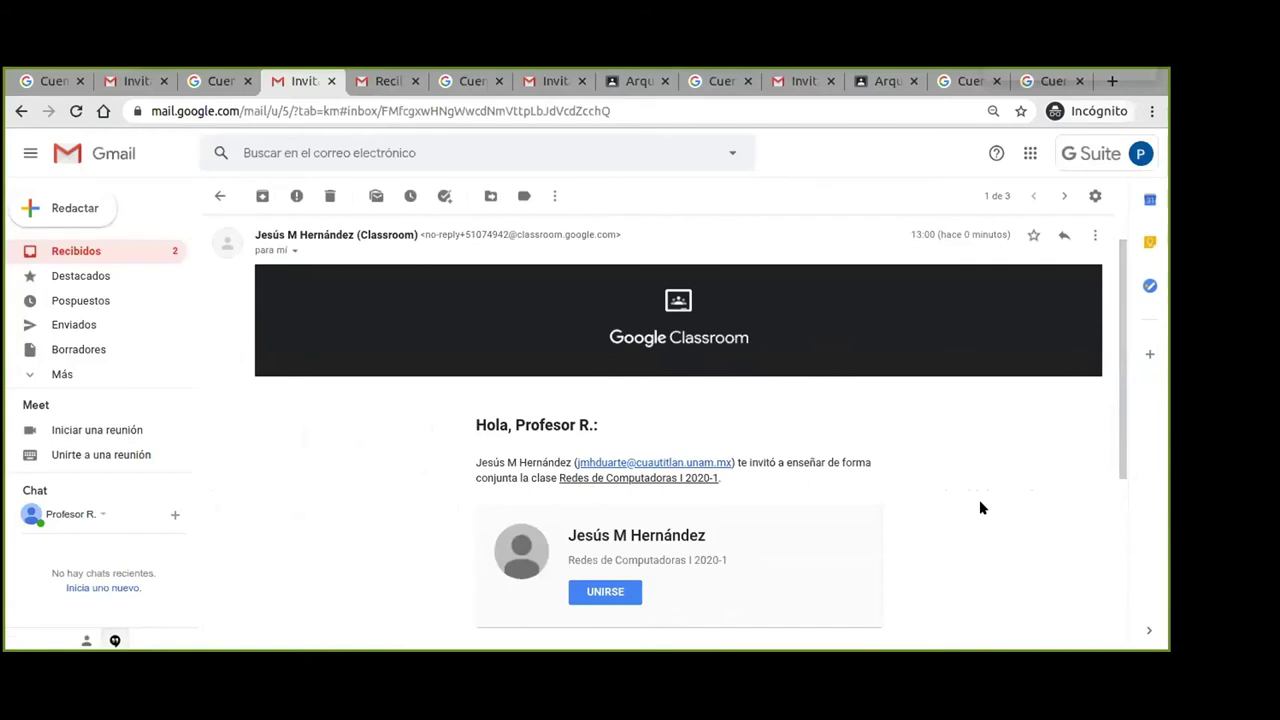
pyautogui.scroll(-2, 979, 505)
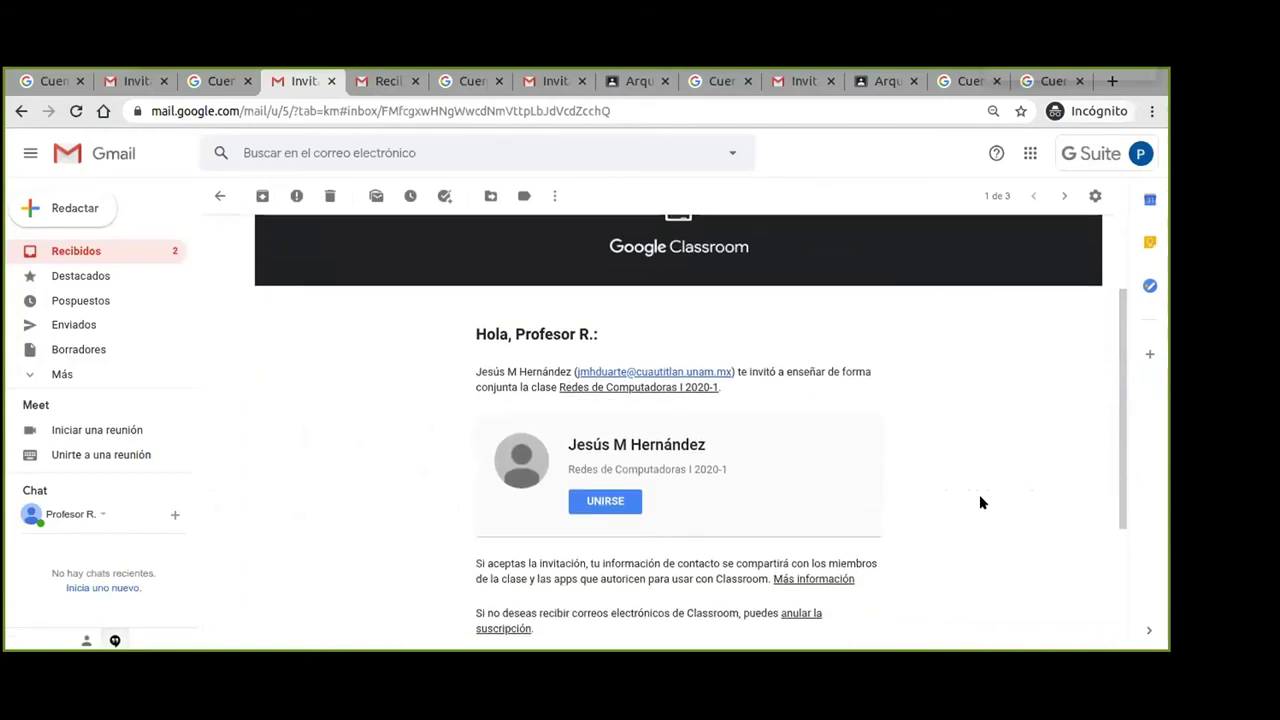
pyautogui.scroll(-3, 979, 502)
pyautogui.click(603, 366)
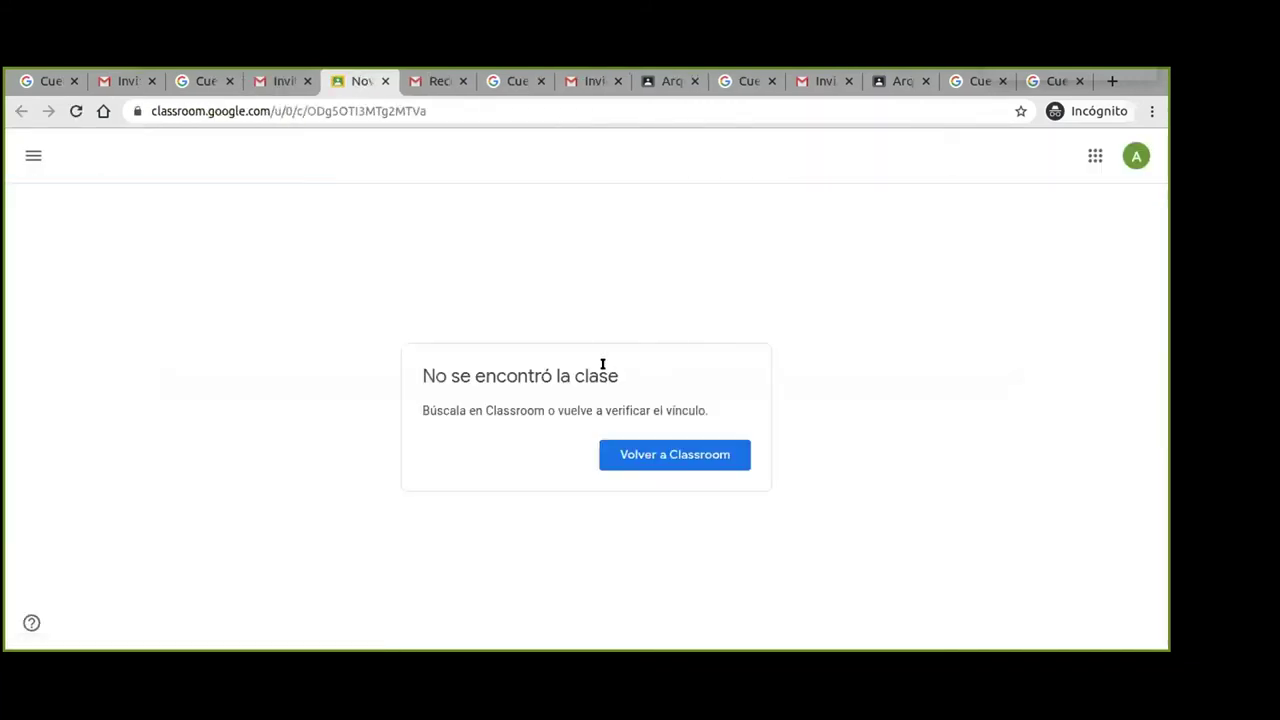
# Return to Classroom and open the student's Arquitectura de Computadoras class.
pyautogui.click(668, 456)
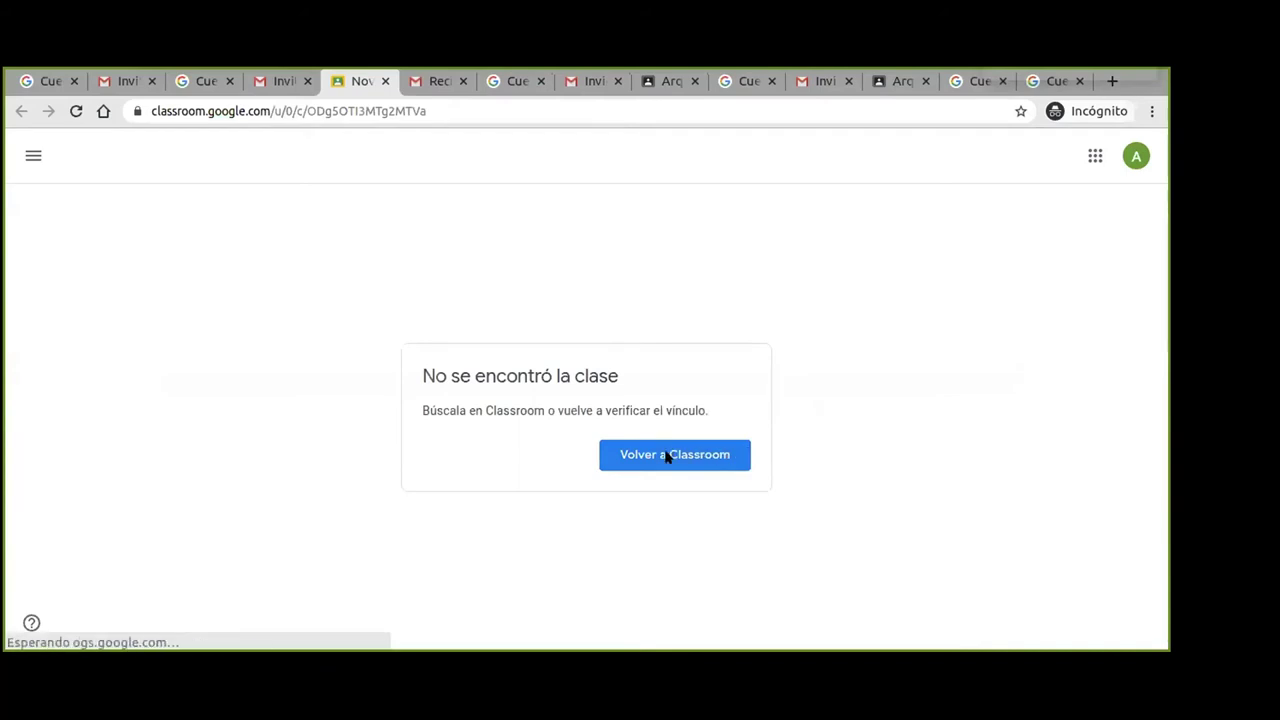
pyautogui.click(668, 454)
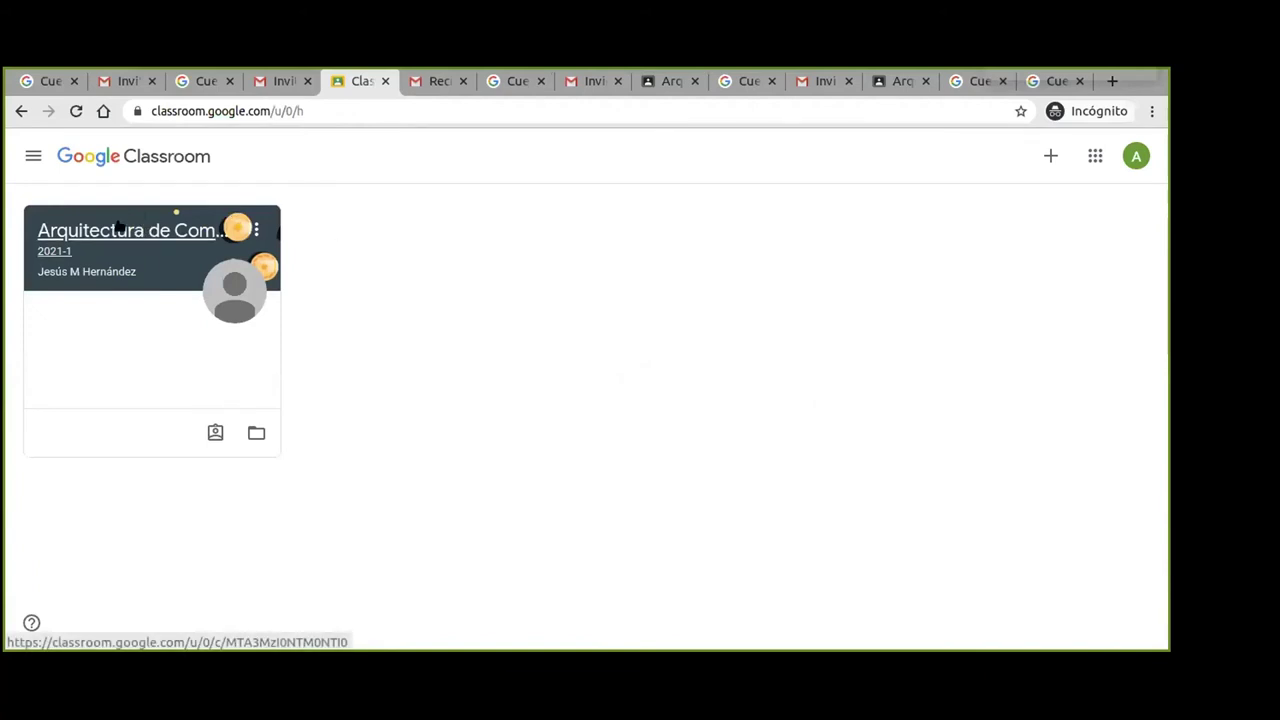
pyautogui.click(121, 230)
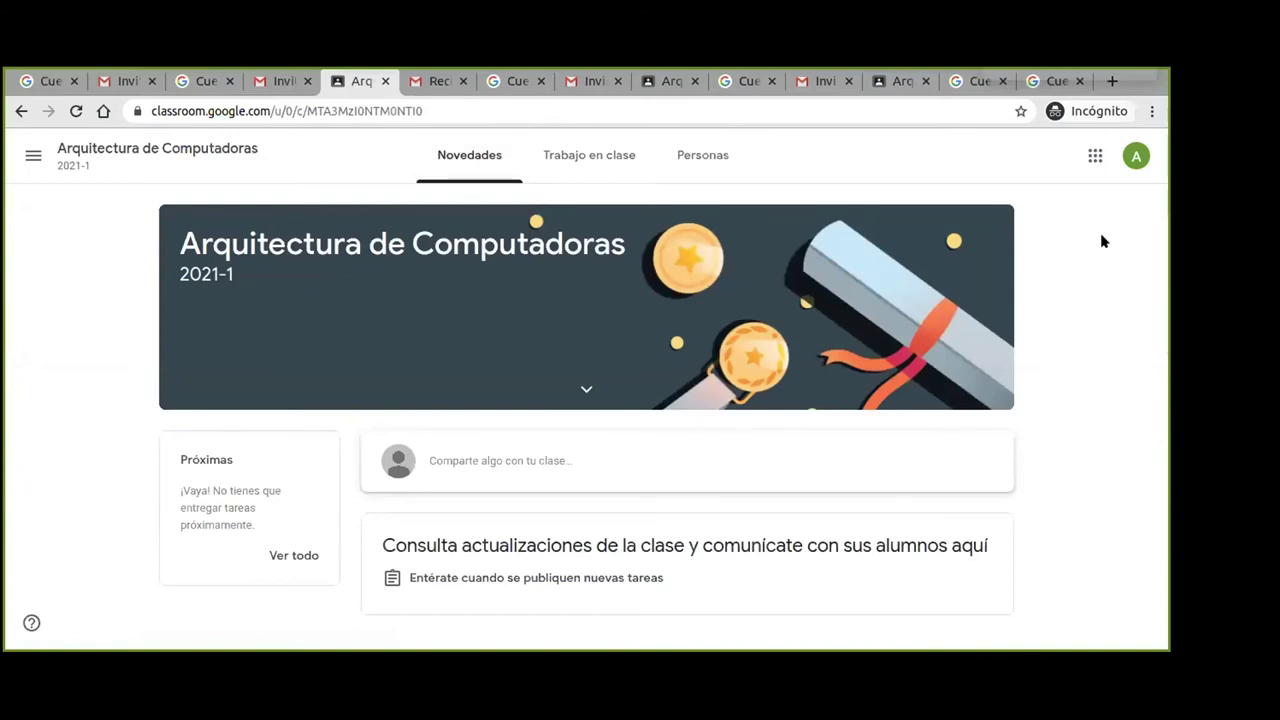
# Check which account is signed in, then switch to the invited teacher's Google Account page.
pyautogui.click(1134, 154)
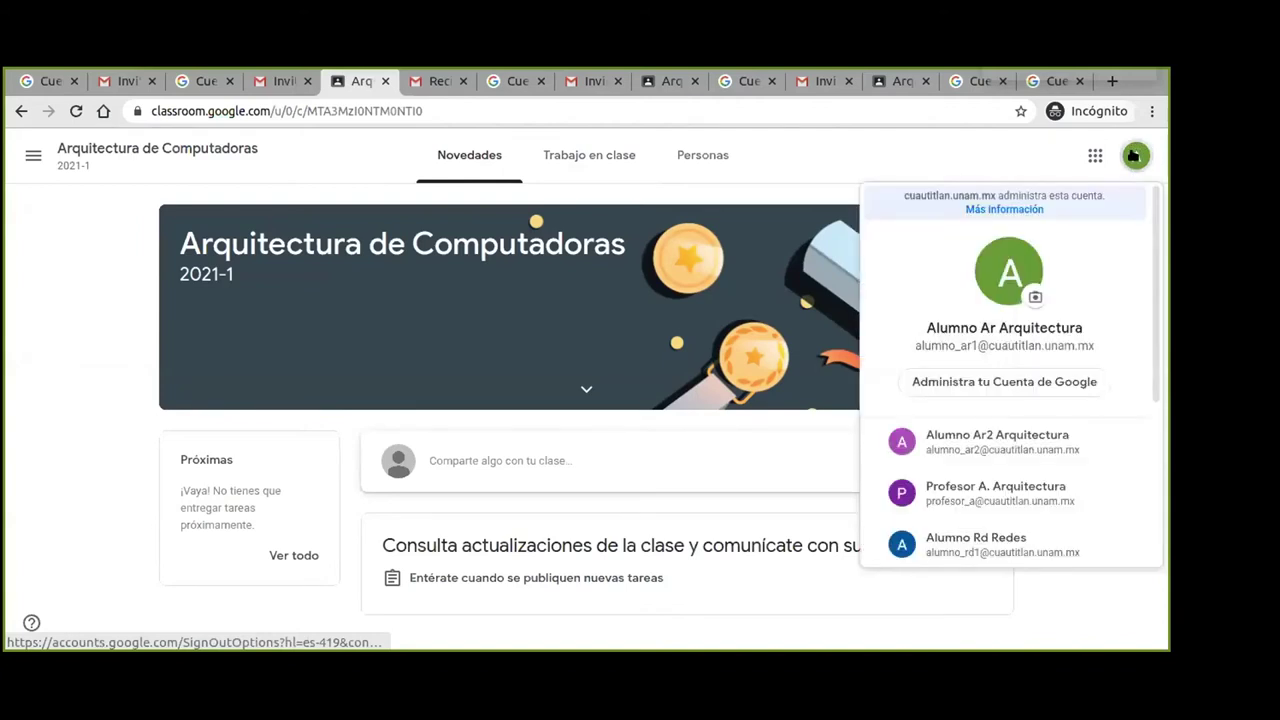
pyautogui.click(1134, 154)
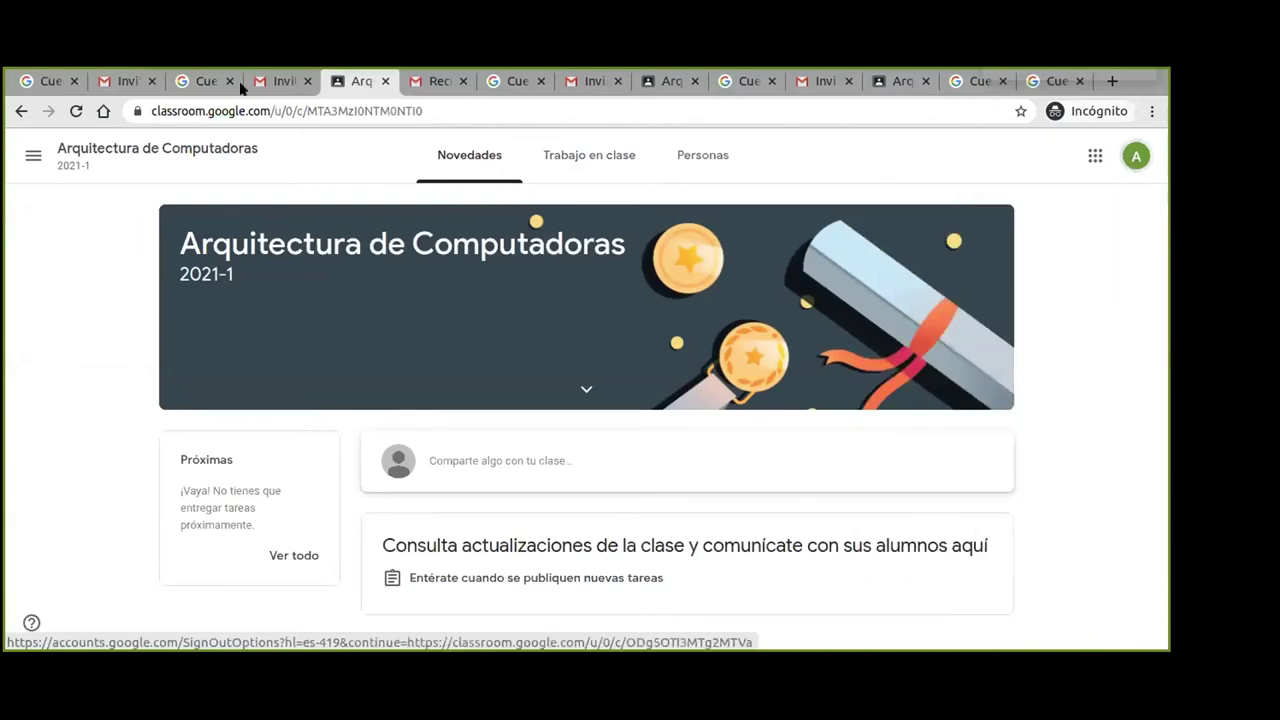
pyautogui.click(199, 84)
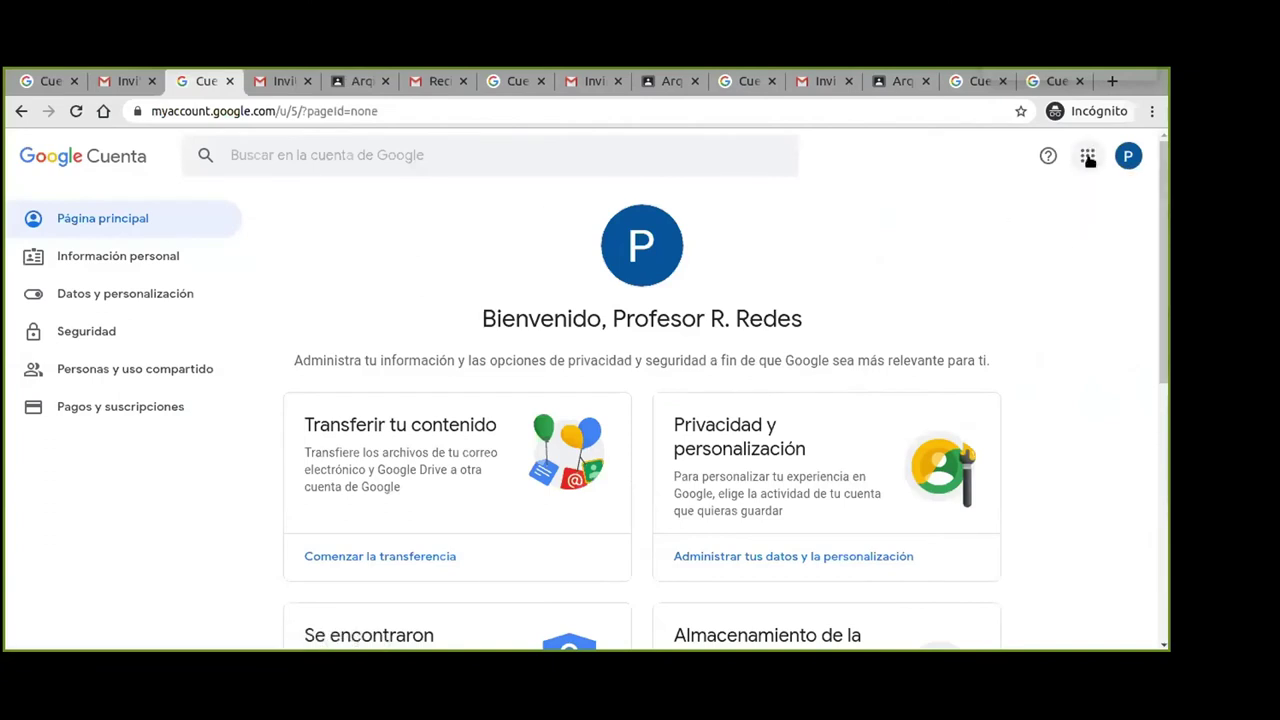
# Reopen the invitation email in the teacher's Gmail and follow its UNIRSE link again.
pyautogui.click(1088, 158)
pyautogui.click(1000, 234)
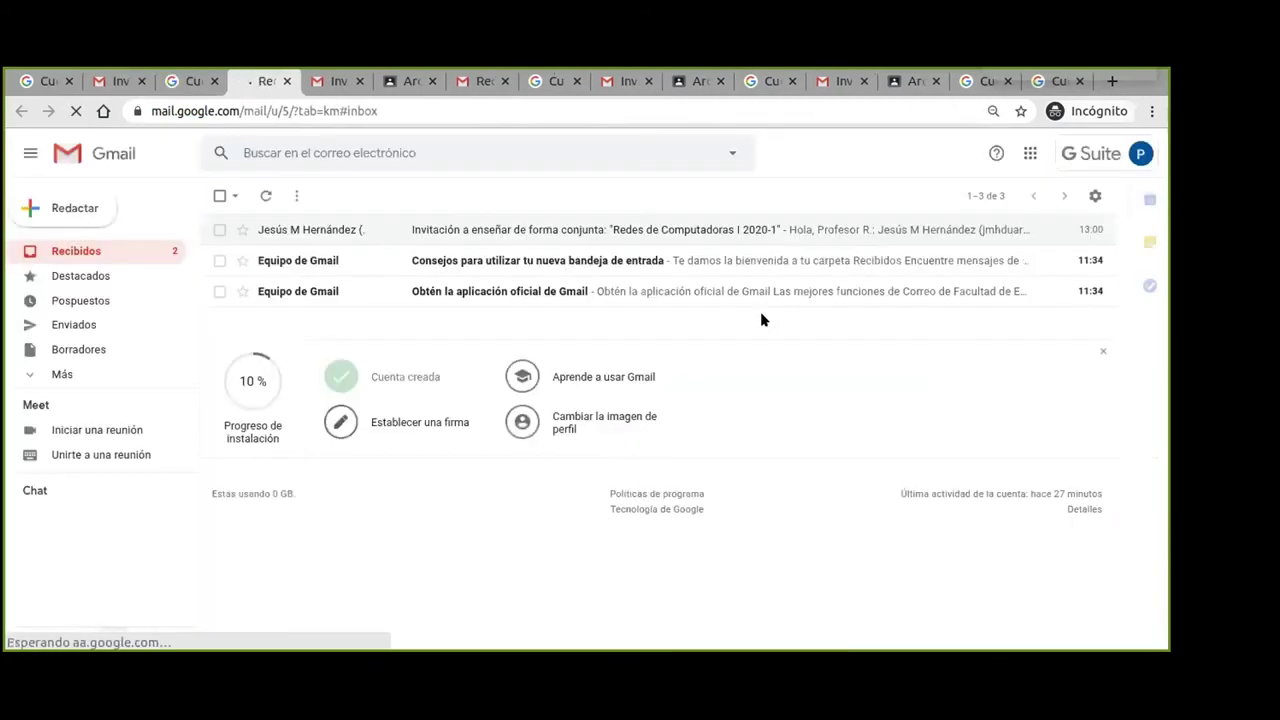
pyautogui.click(667, 239)
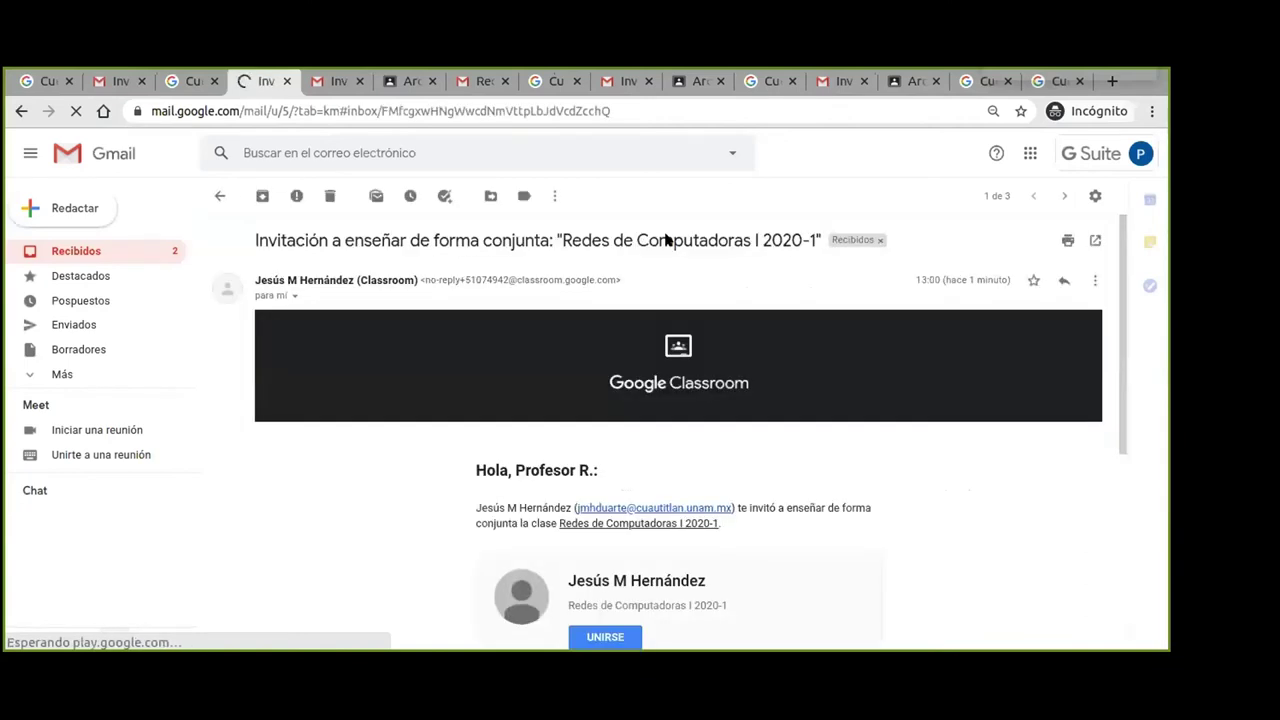
pyautogui.scroll(-2, 940, 486)
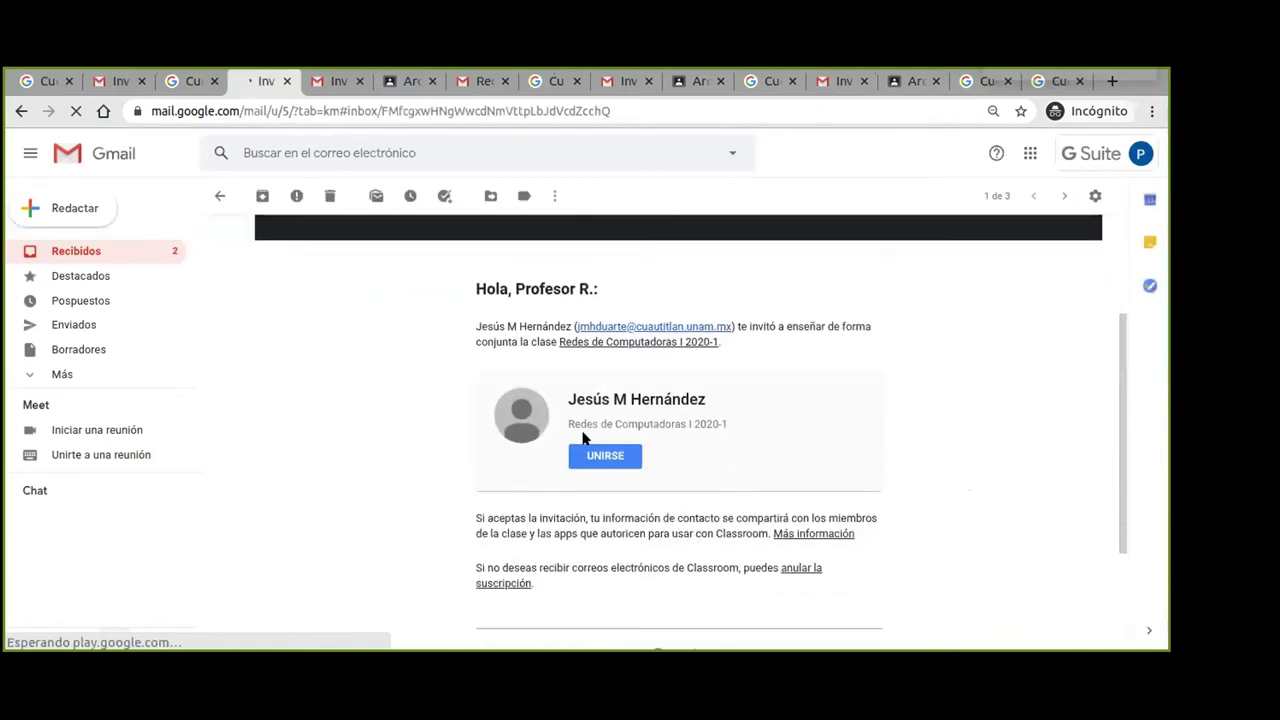
pyautogui.click(605, 457)
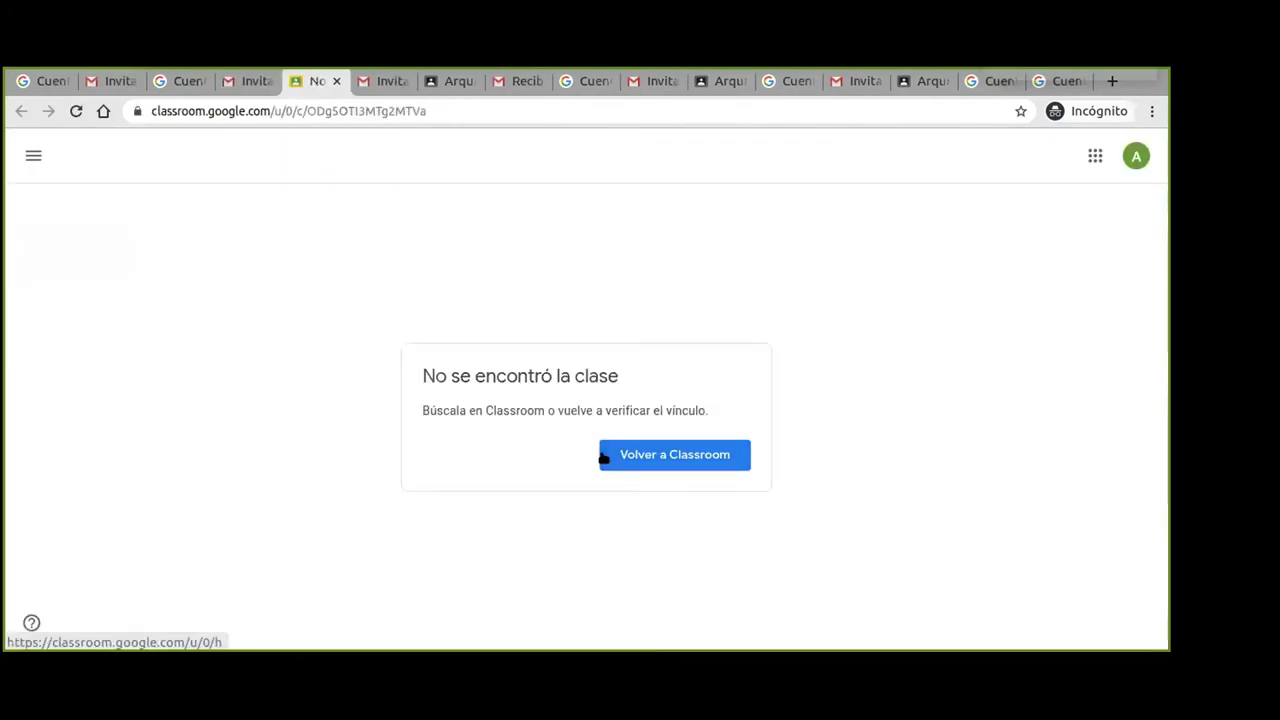
# Go back to the Classroom home page, then switch to the Redes de Computadoras I people page.
pyautogui.click(669, 456)
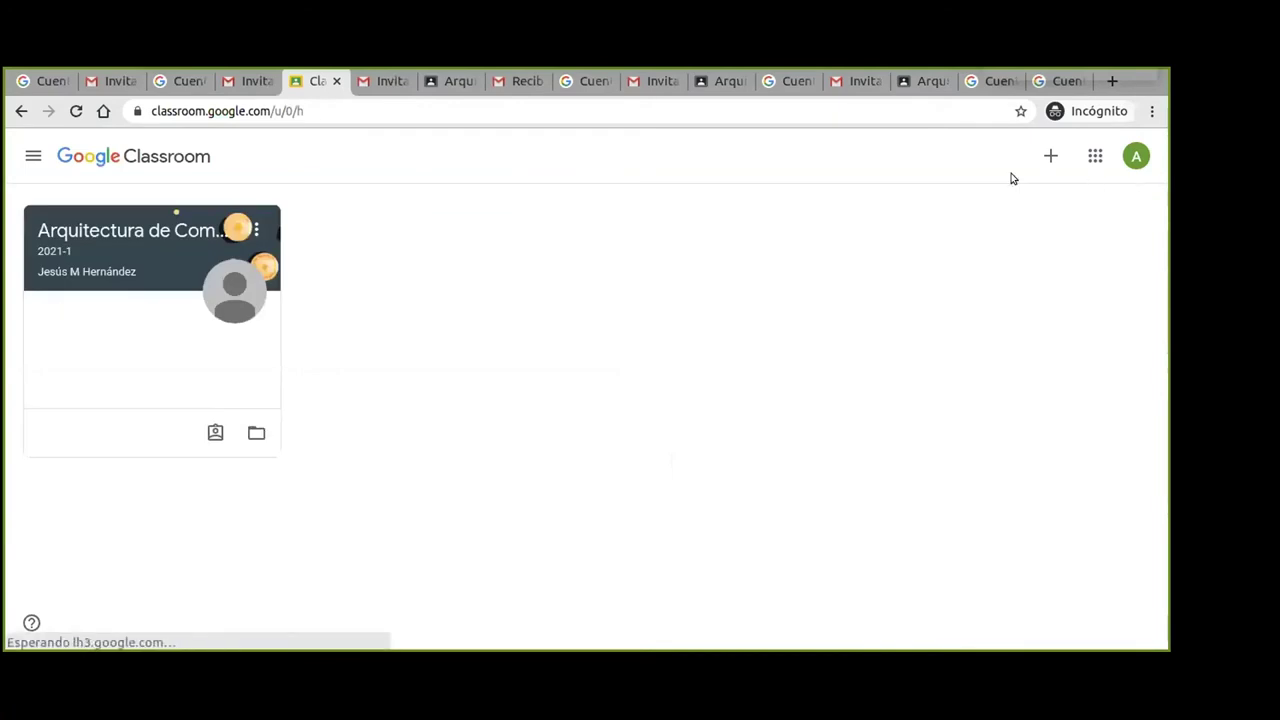
pyautogui.click(185, 89)
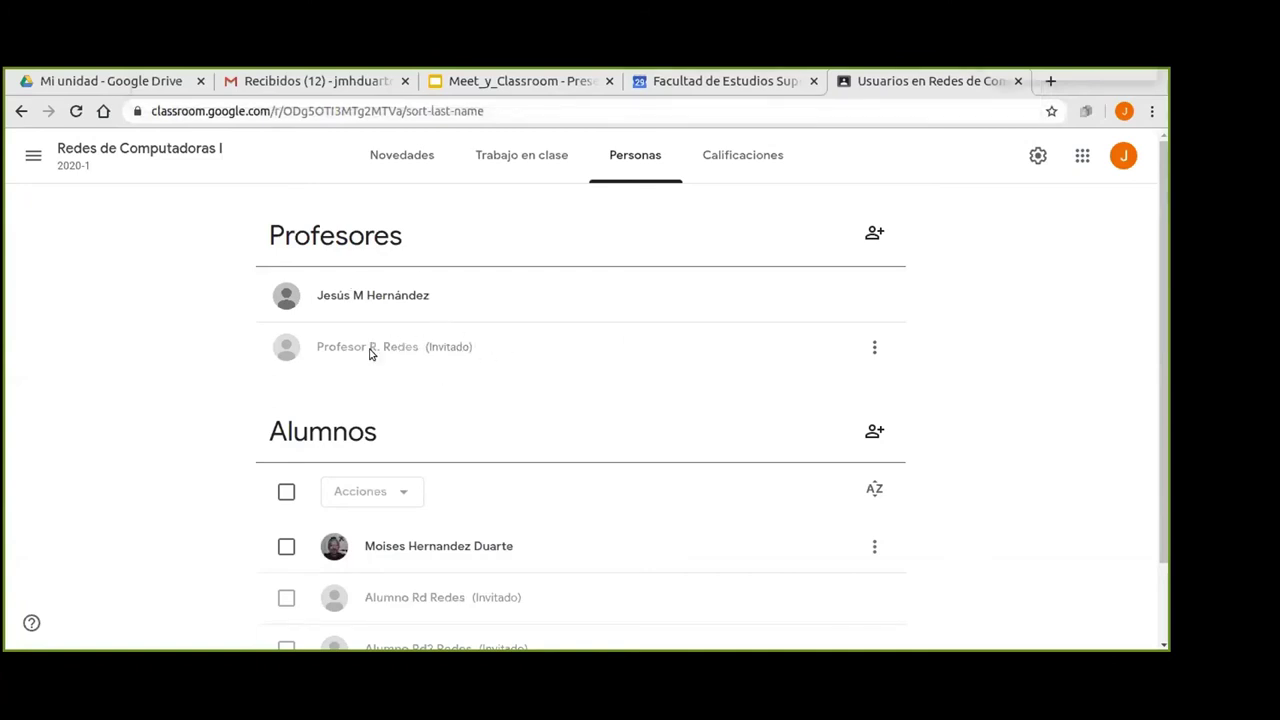
# Check the invited co-teacher's options, then switch to the Meet_y_Classroom presentation.
pyautogui.click(868, 347)
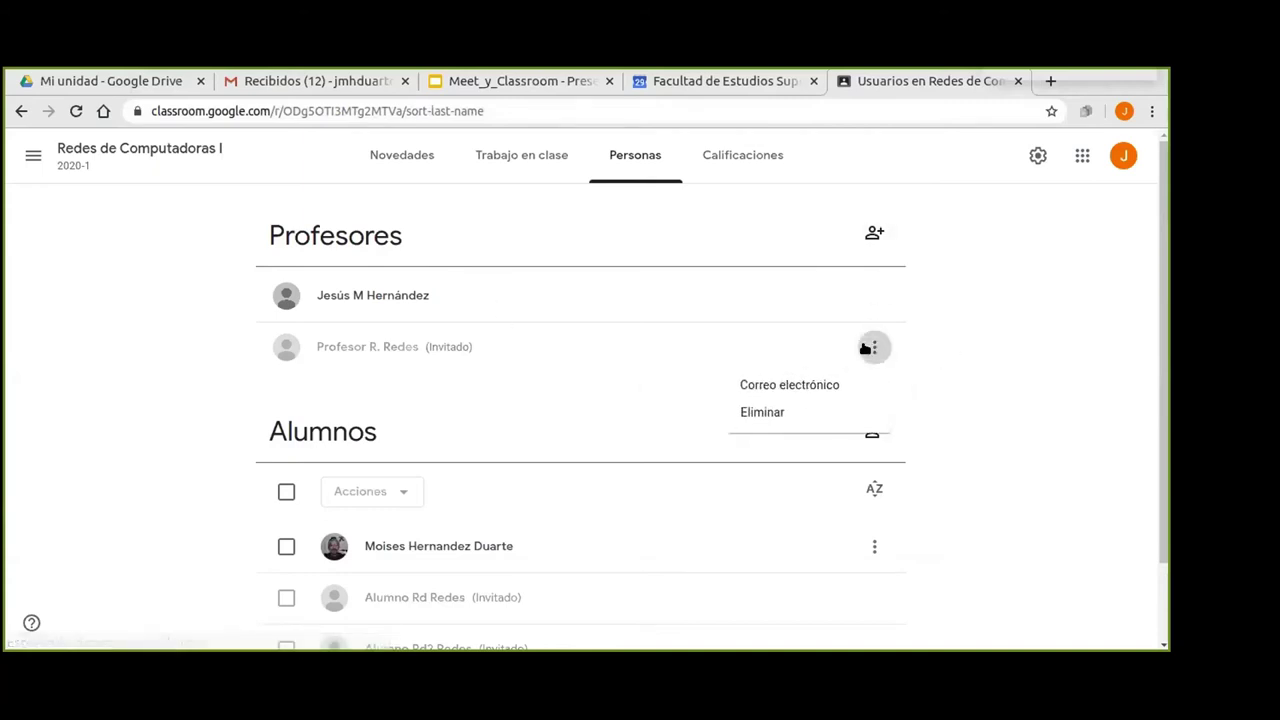
pyautogui.click(905, 273)
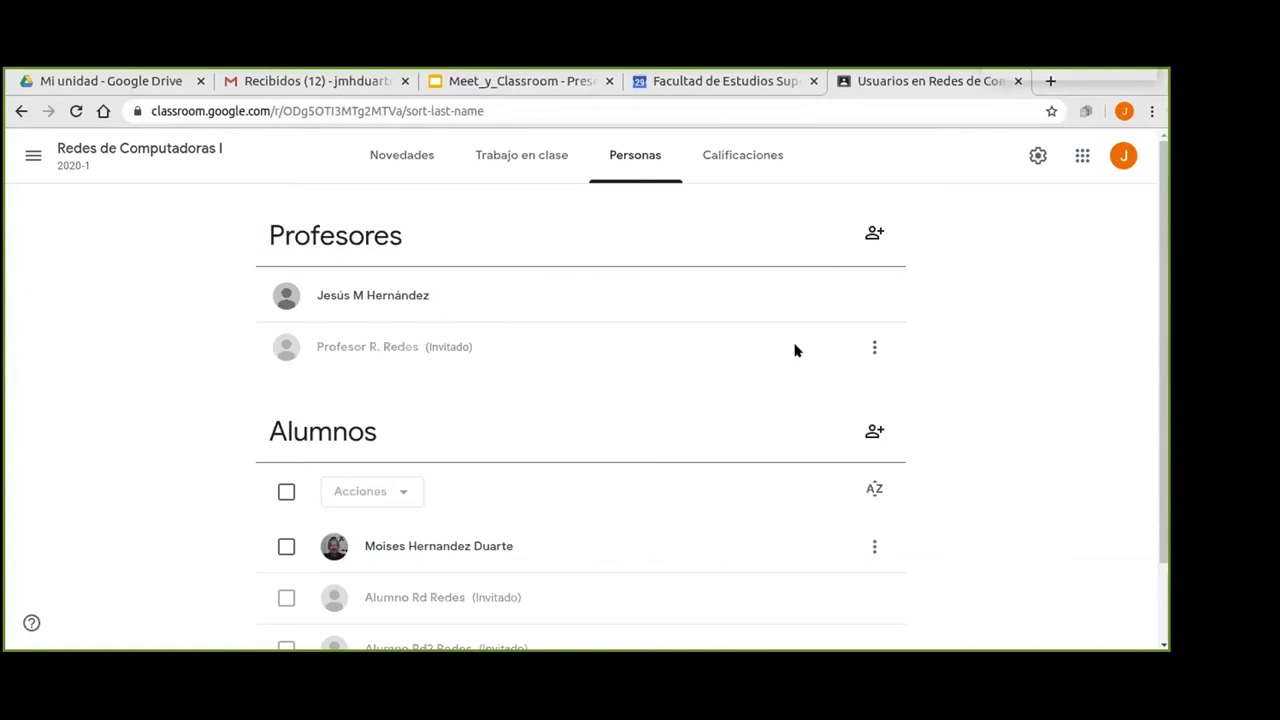
pyautogui.scroll(-1, 1011, 361)
pyautogui.scroll(1, 994, 358)
pyautogui.click(492, 82)
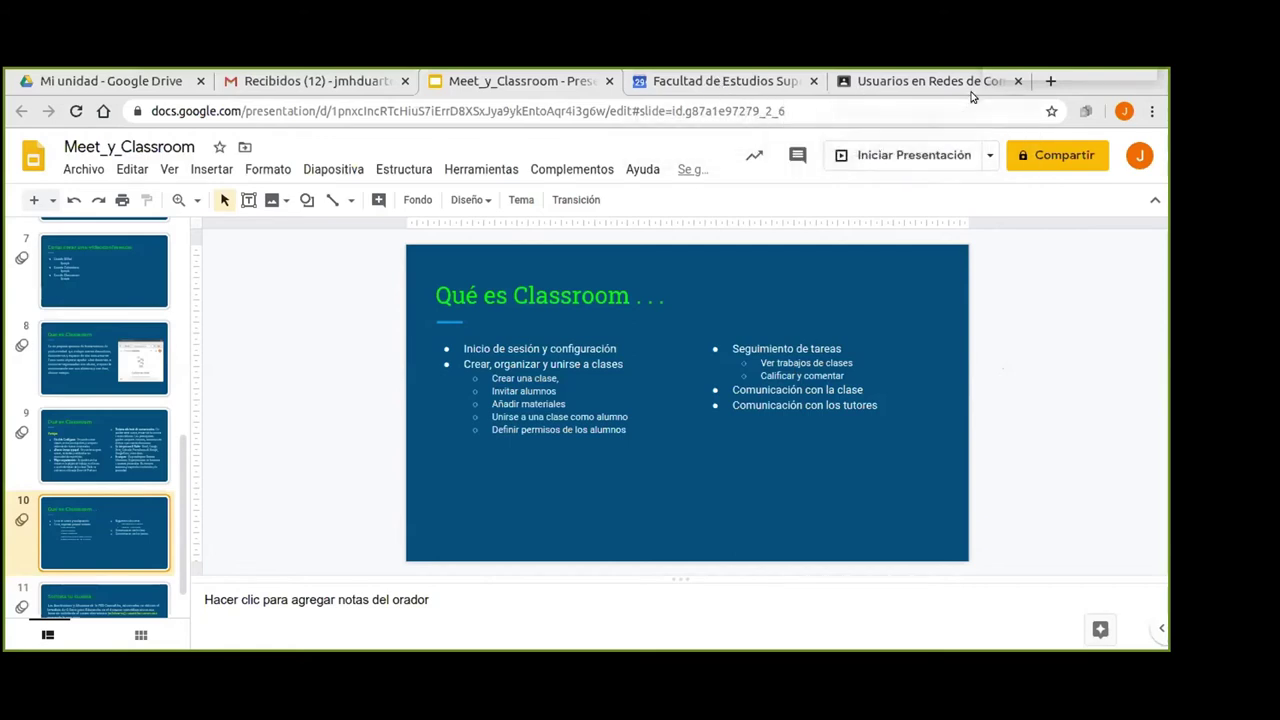
# Leave Google Slides and return to the Redes de Computadoras I Personas page.
pyautogui.click(923, 80)
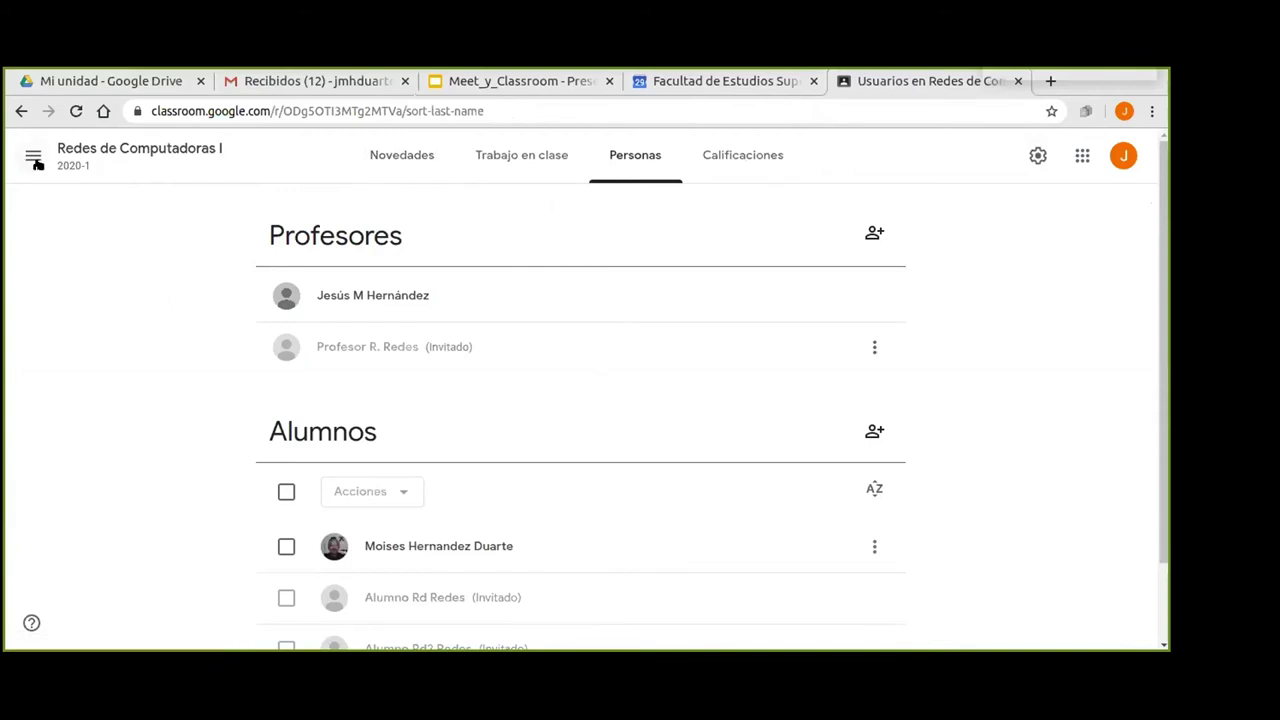
# Look through the Redes de Computadoras I stream, then go to Trabajo en clase showing Tema 1.
pyautogui.click(95, 150)
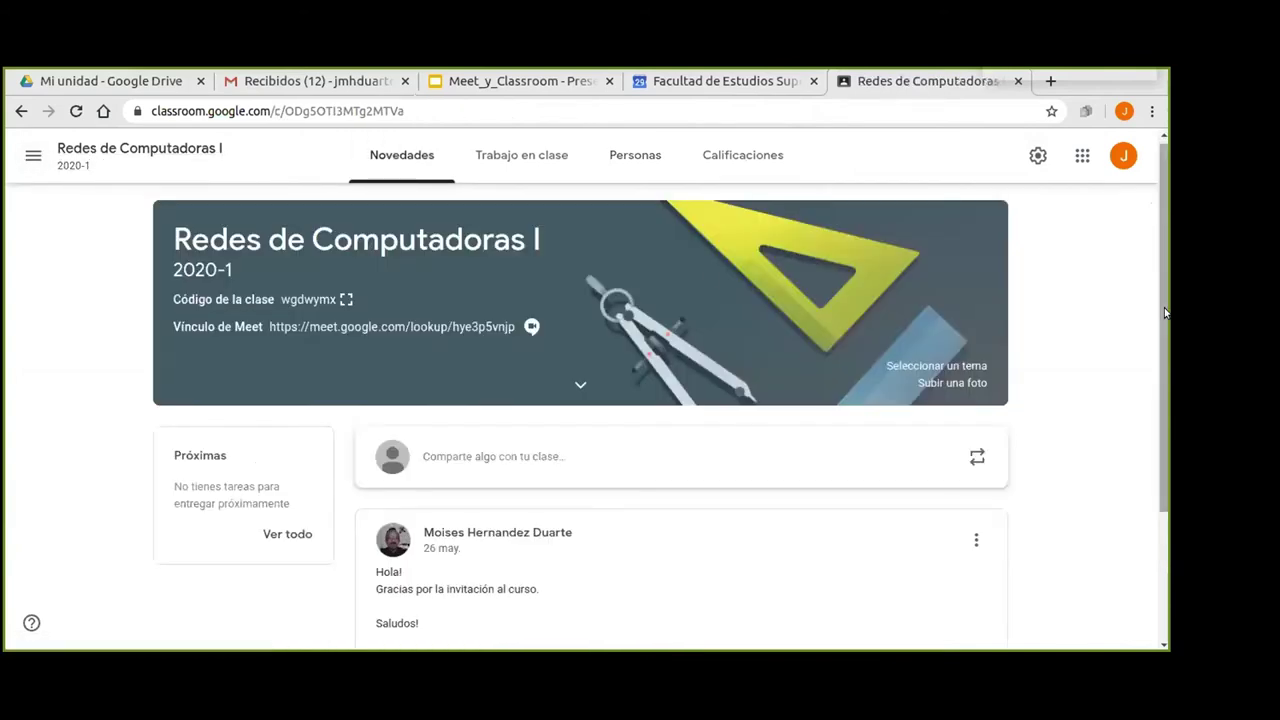
pyautogui.scroll(-3, 1075, 294)
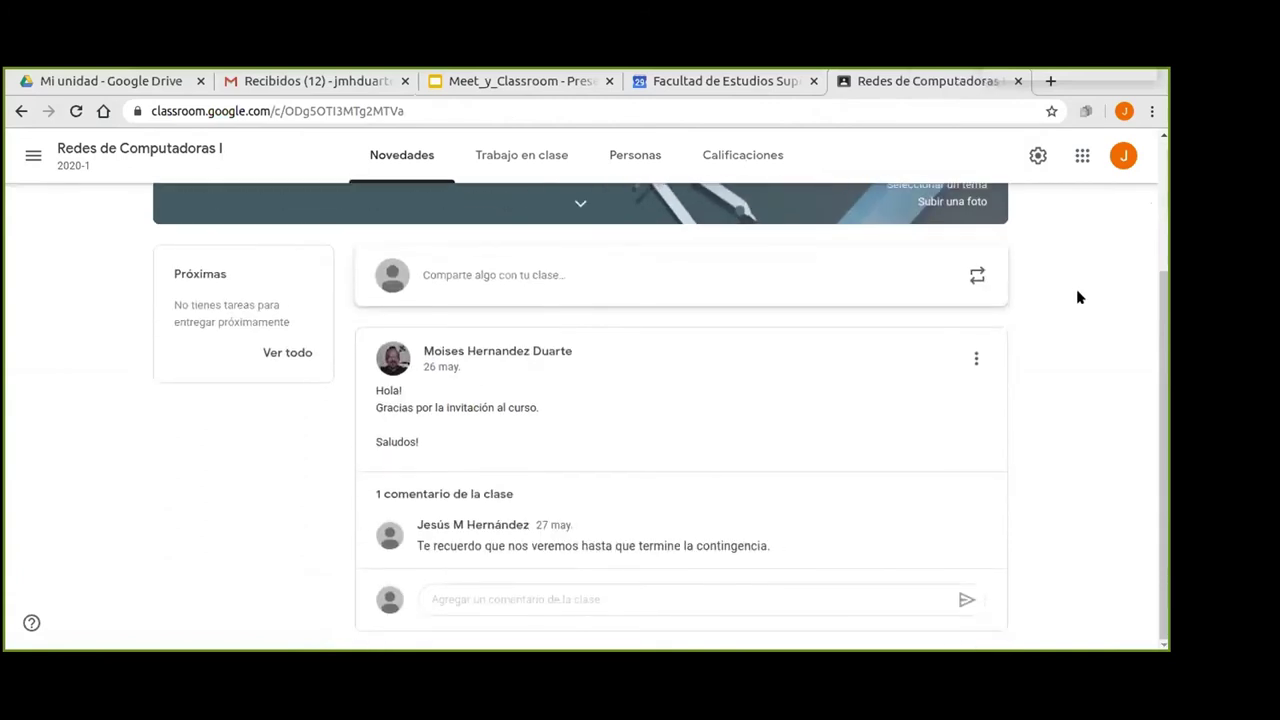
pyautogui.scroll(3, 1078, 295)
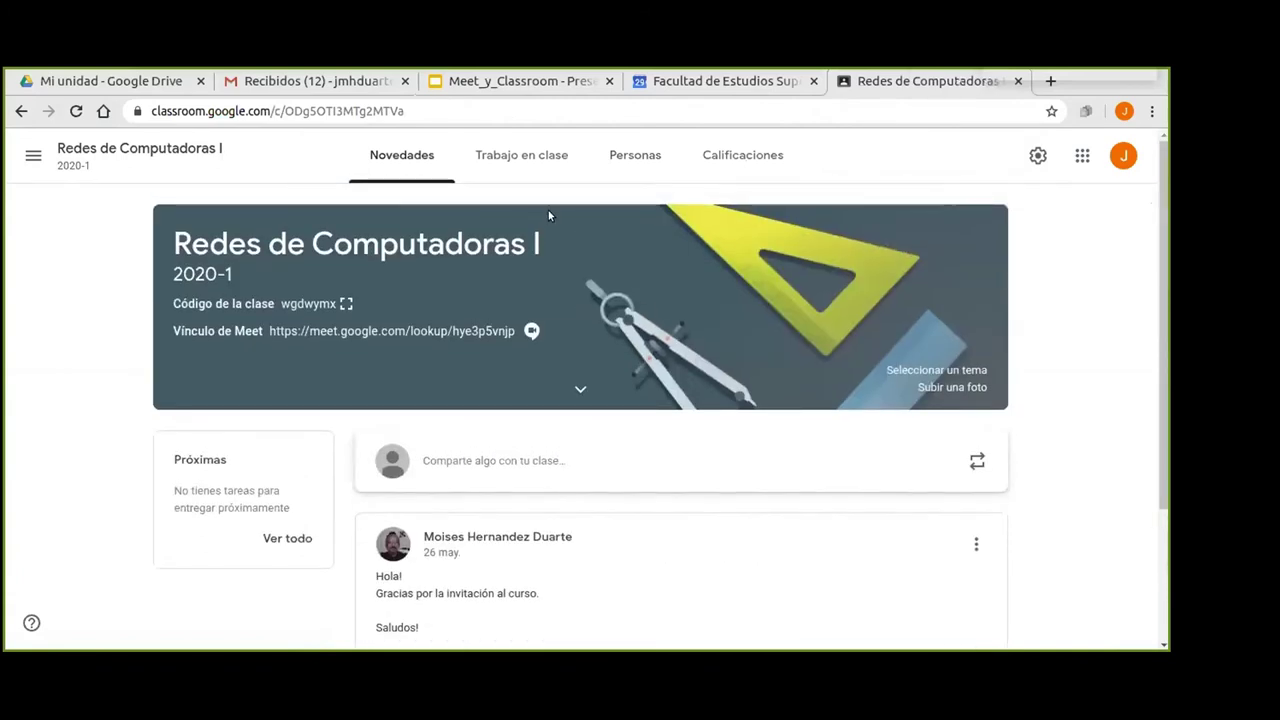
pyautogui.click(516, 160)
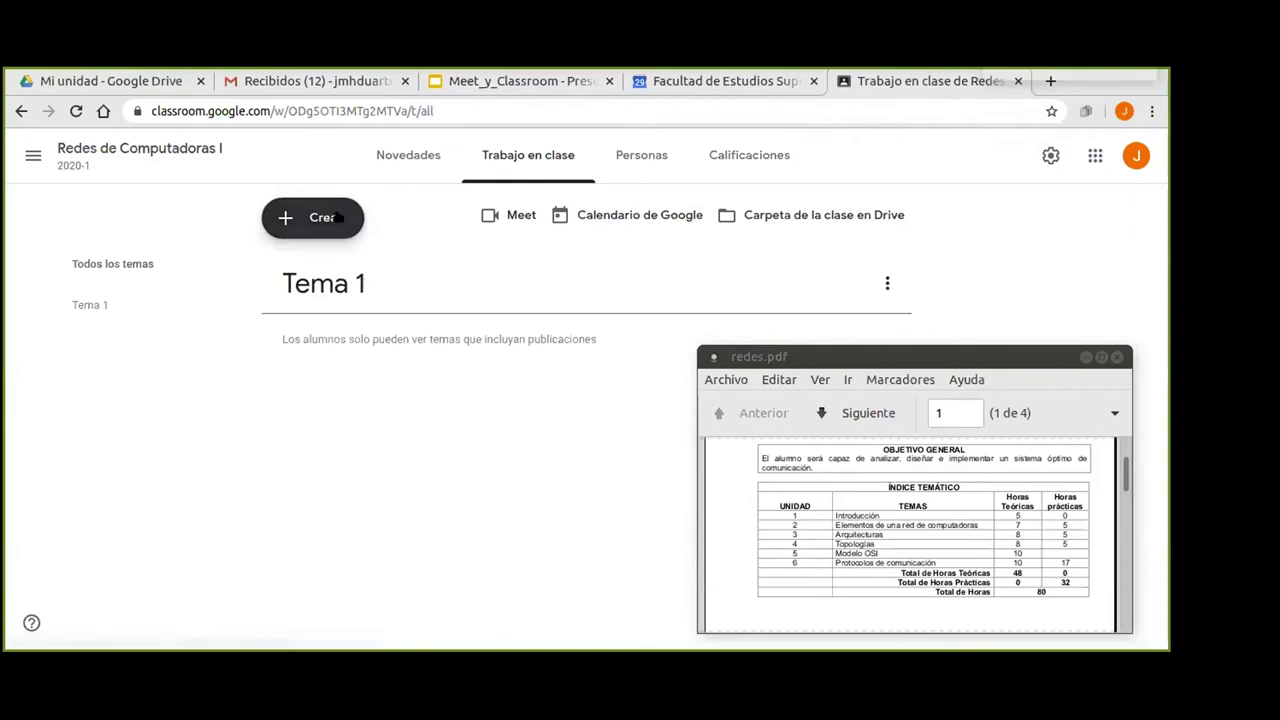
# Create a new topic named 'Temario y Rubricas' from the Crear menu.
pyautogui.click(301, 218)
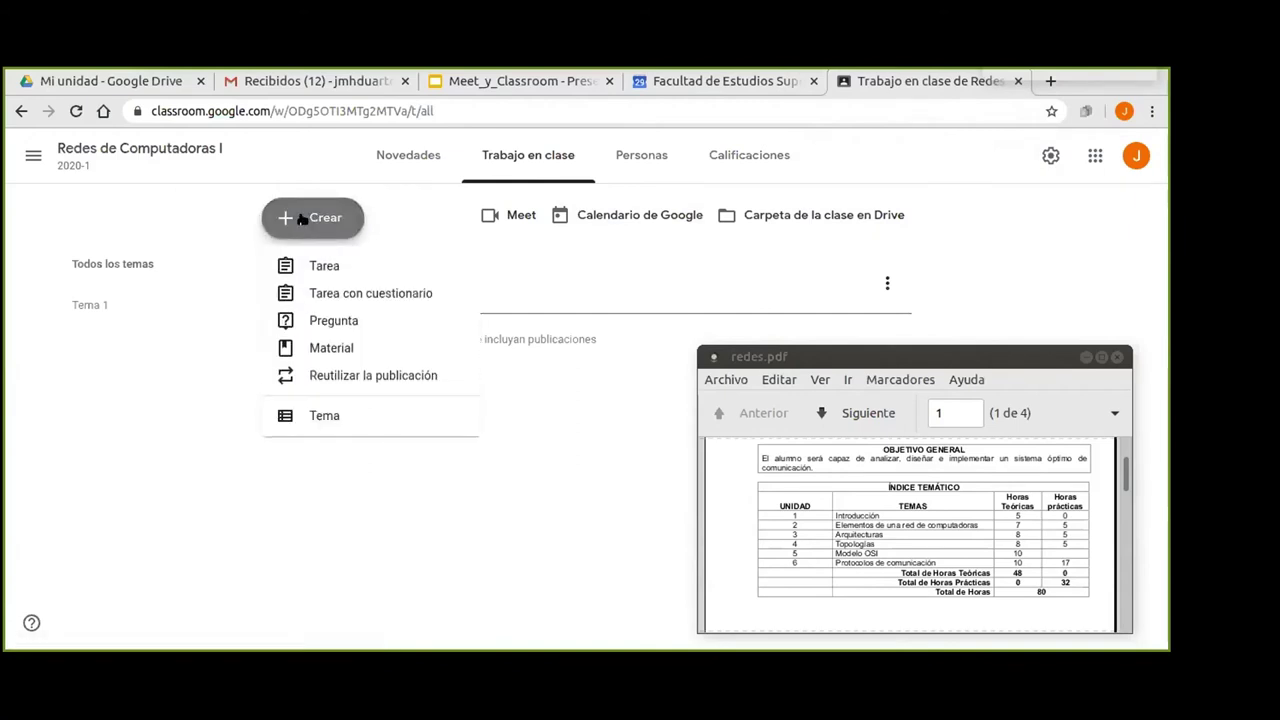
pyautogui.click(320, 416)
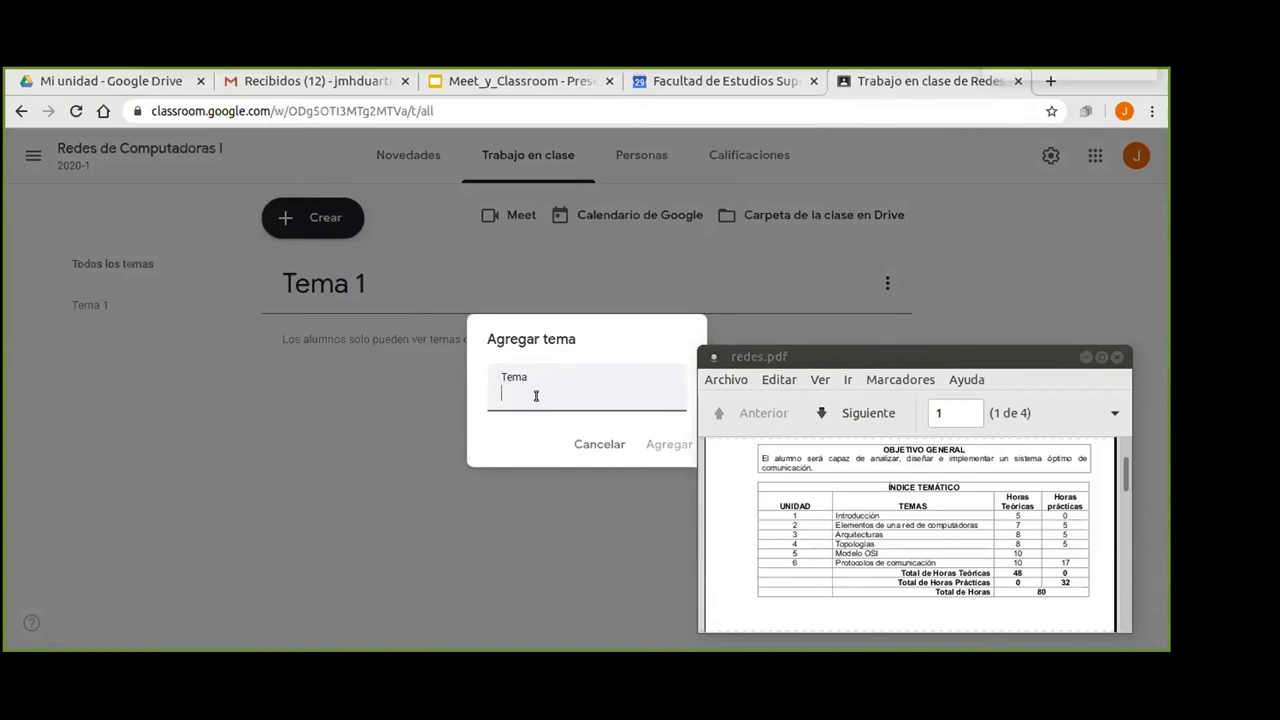
pyautogui.write('Temario y Rubricas')
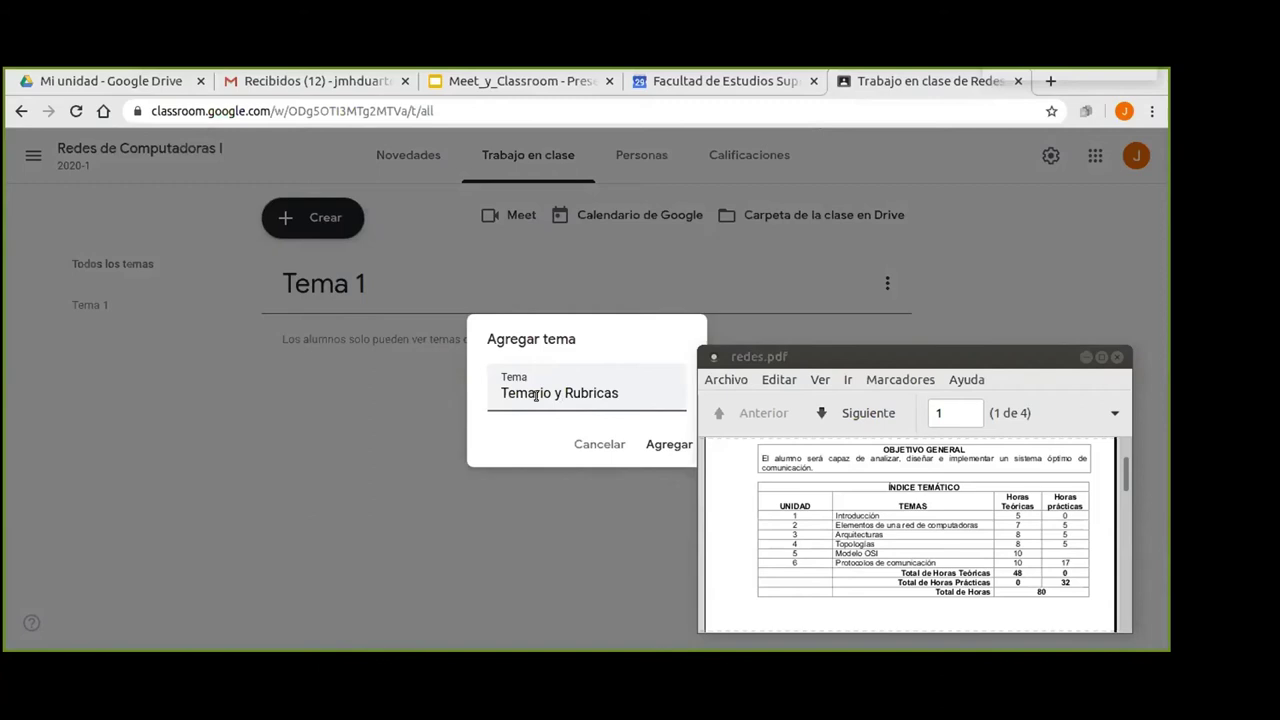
pyautogui.click(668, 444)
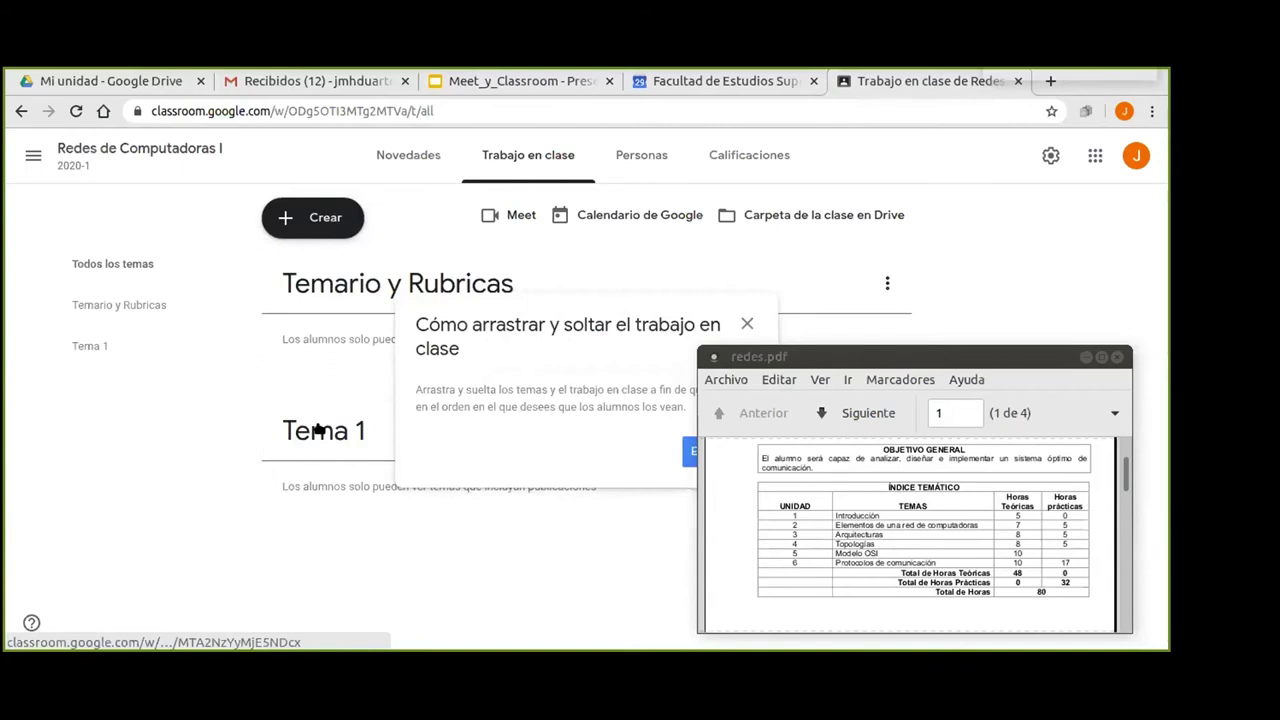
# Dismiss the drag-and-drop tip and rename topic 'Tema 1' to 'Elementos de una red de computadoras'.
pyautogui.click(747, 323)
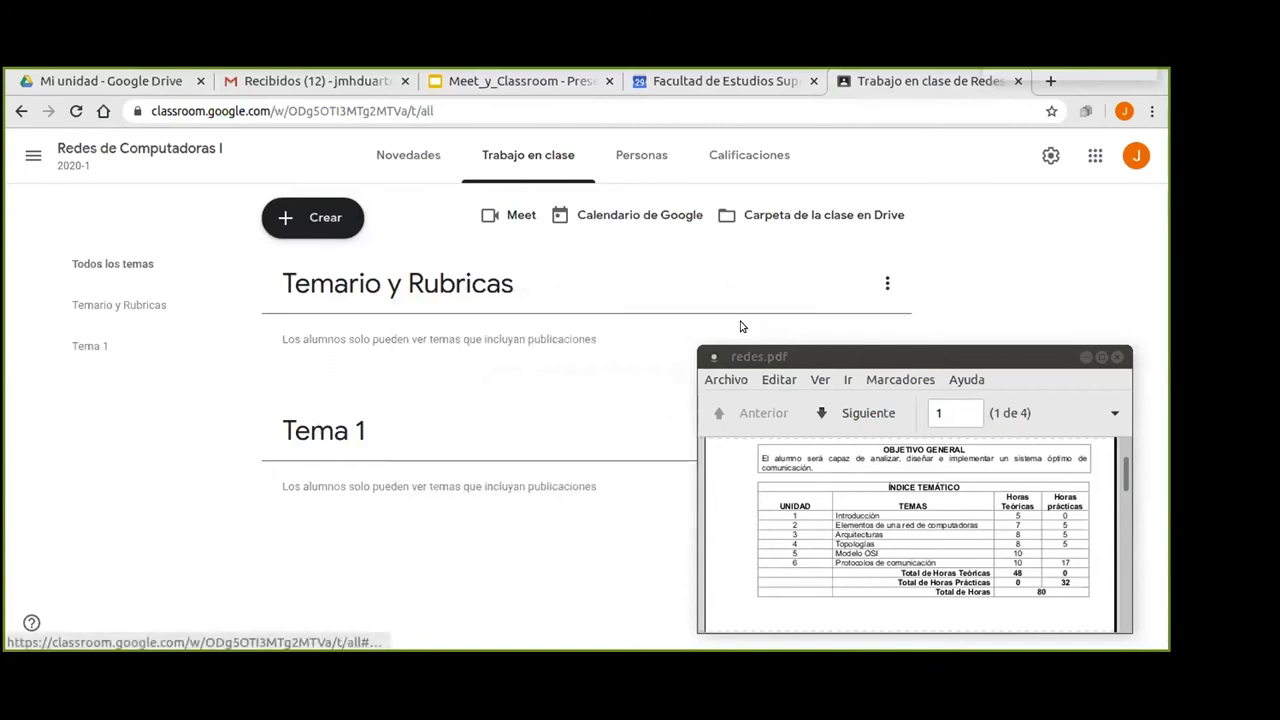
pyautogui.click(571, 459)
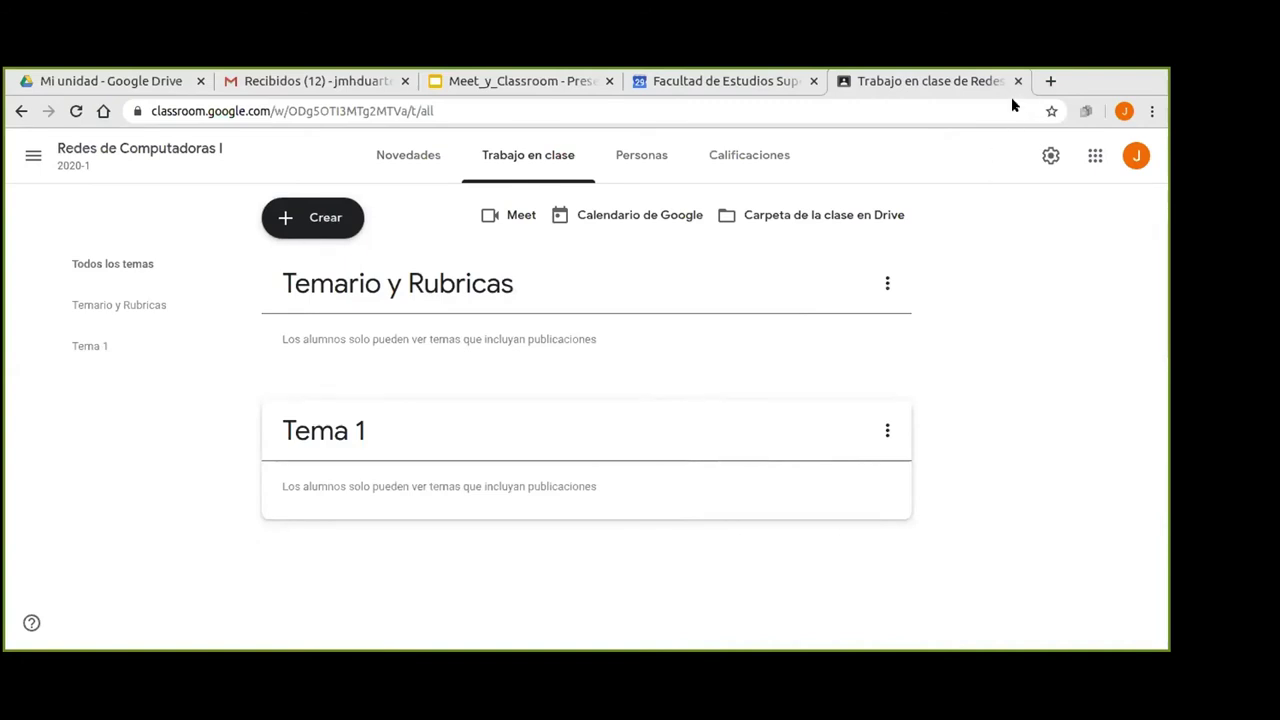
pyautogui.hotkey('alt', 'Tab')
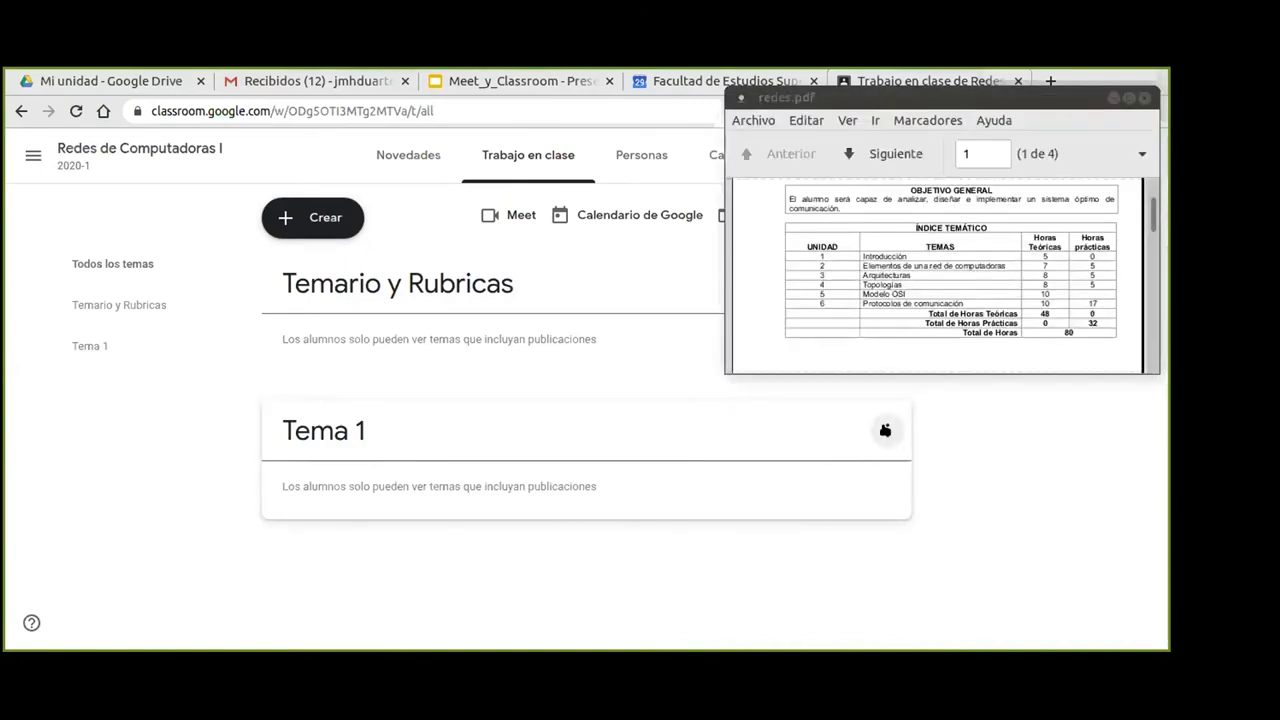
pyautogui.click(885, 430)
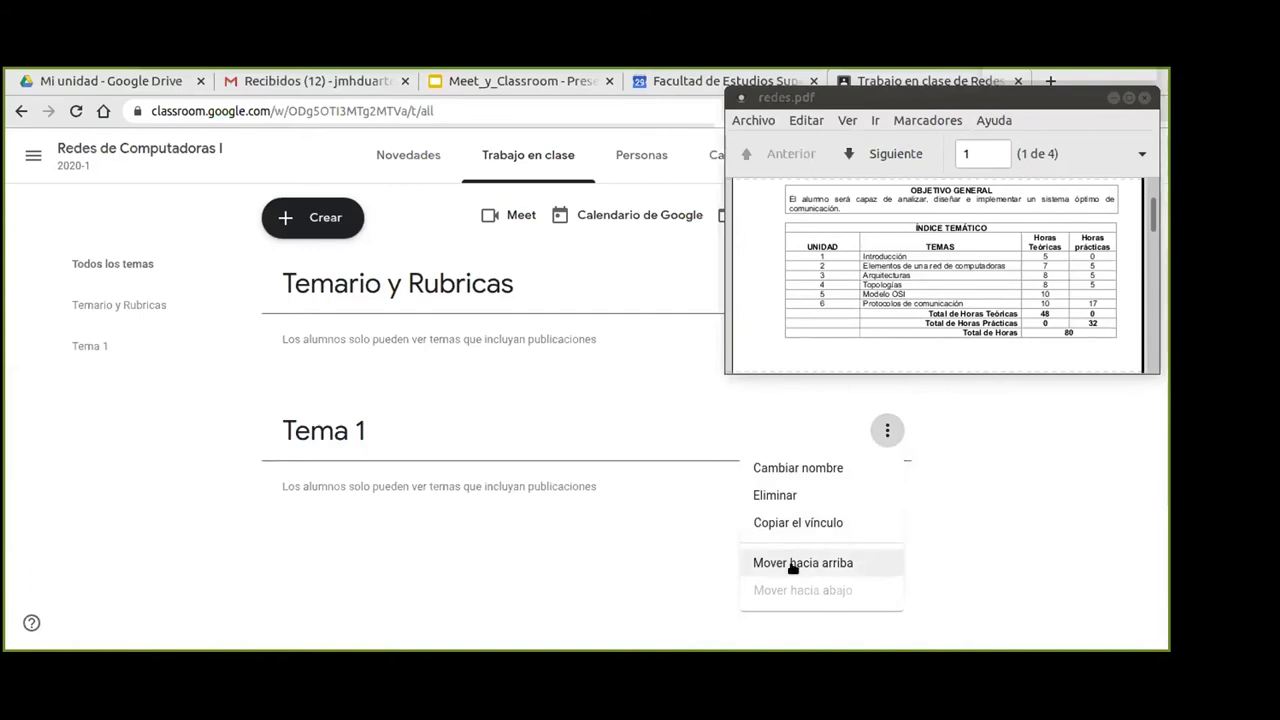
pyautogui.click(790, 472)
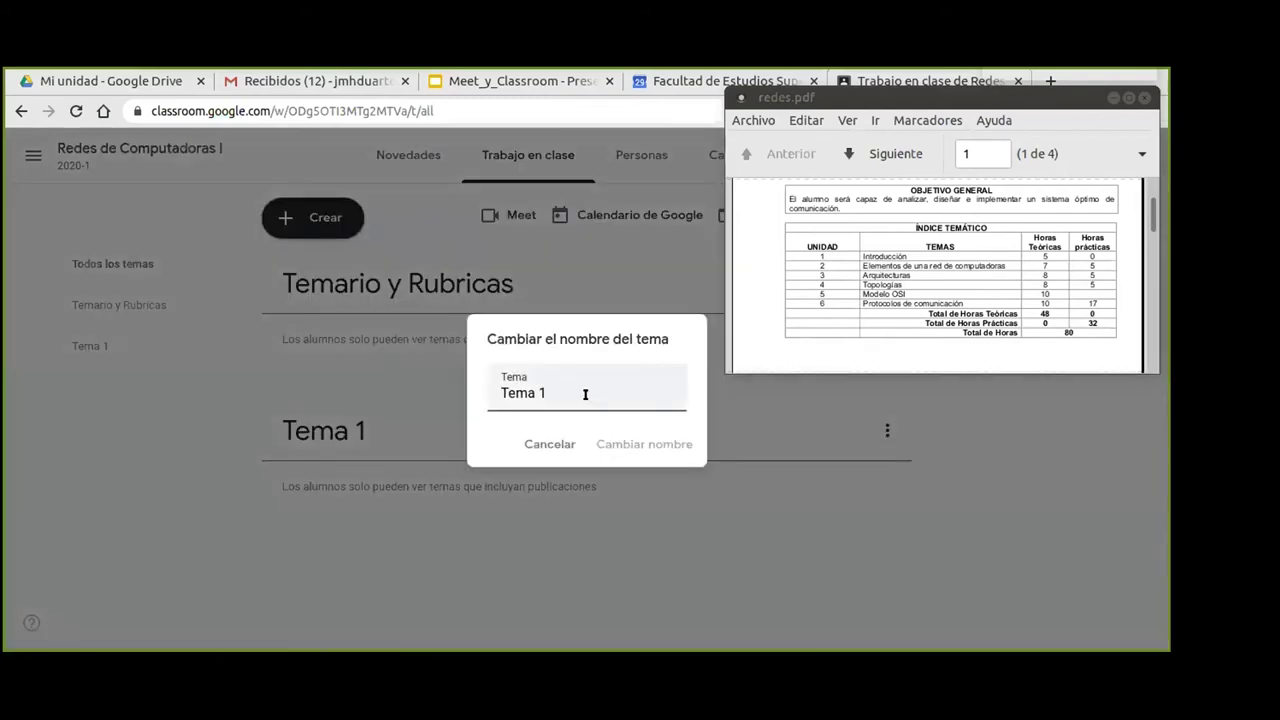
pyautogui.tripleClick(584, 394)
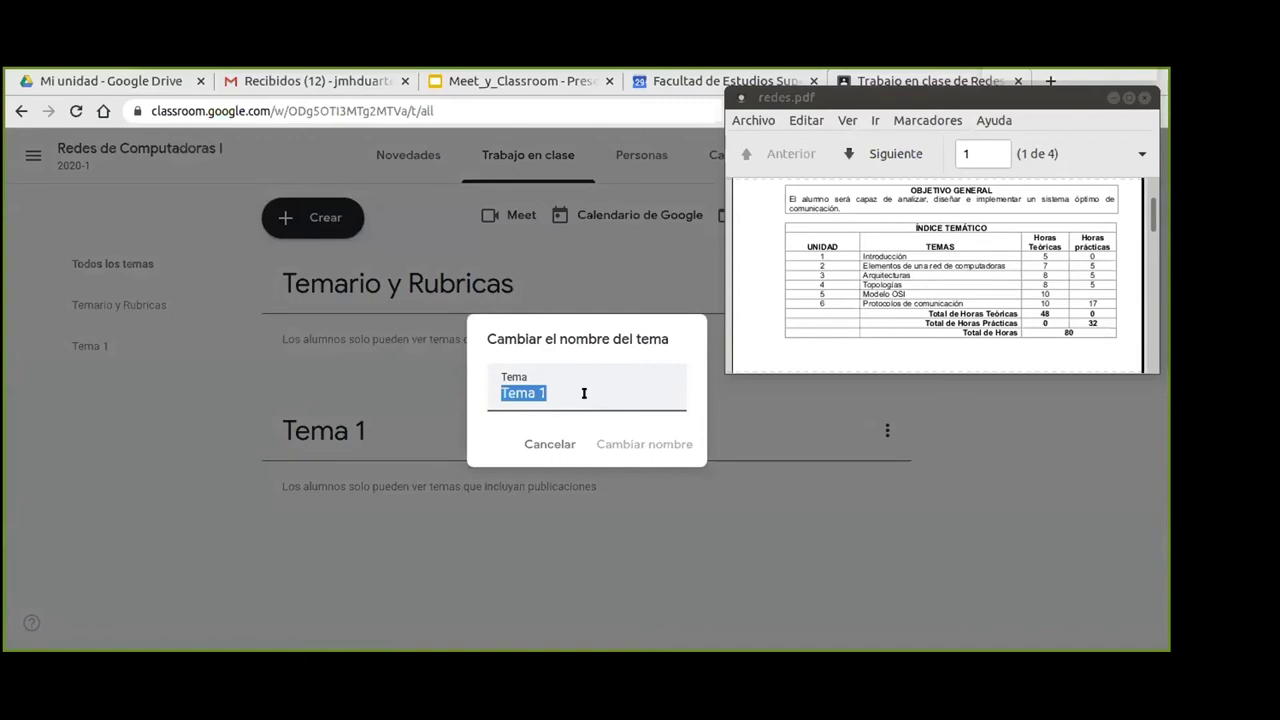
pyautogui.write('Elementos')
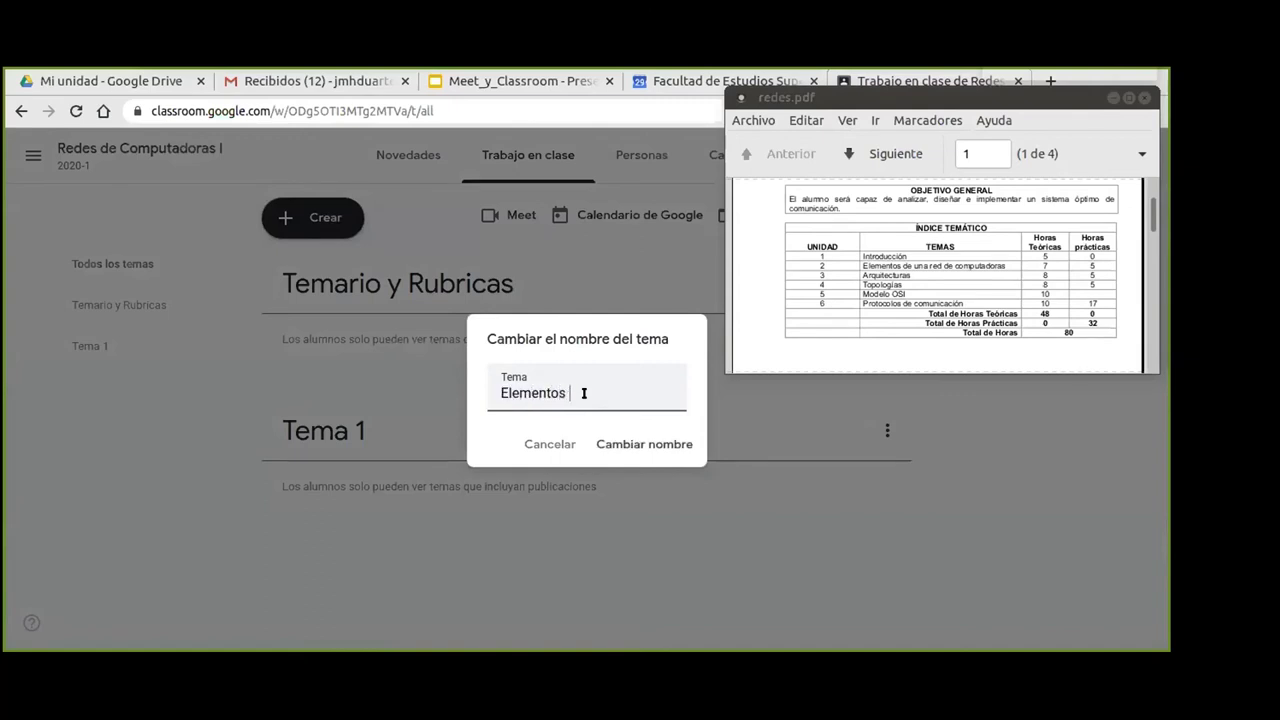
pyautogui.write(' de una red')
pyautogui.write(' de computadoras')
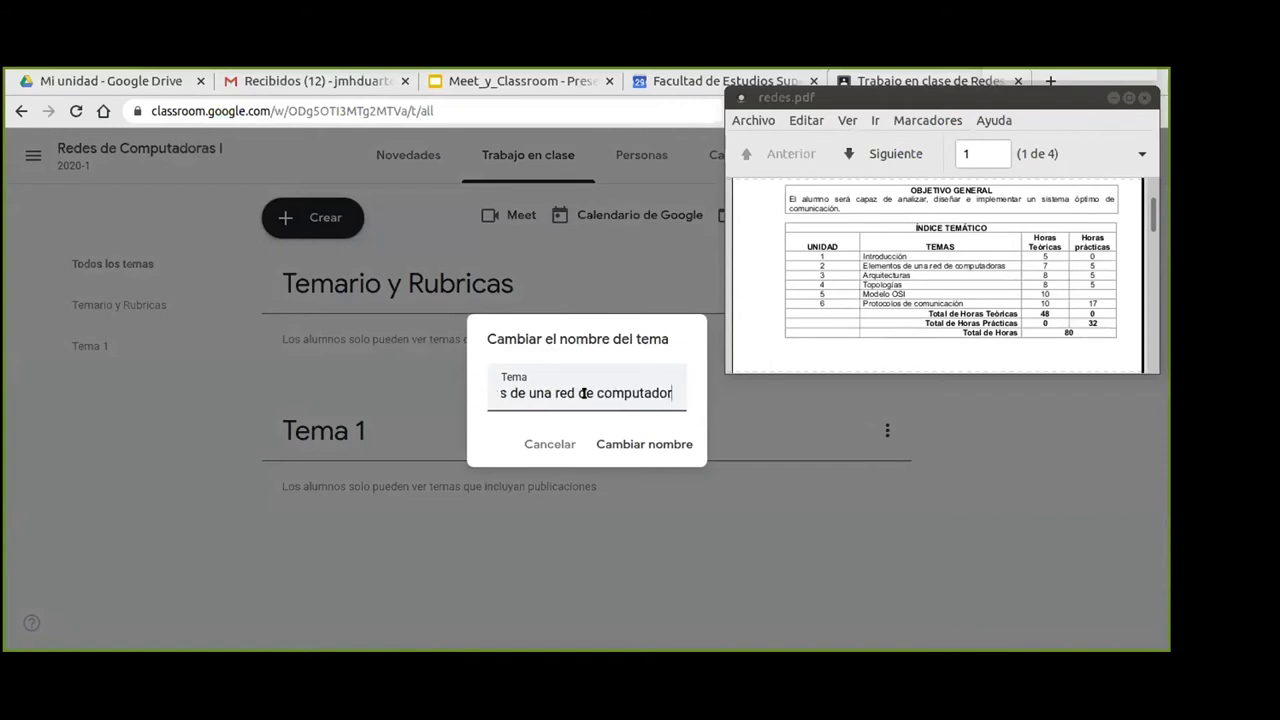
pyautogui.click(636, 443)
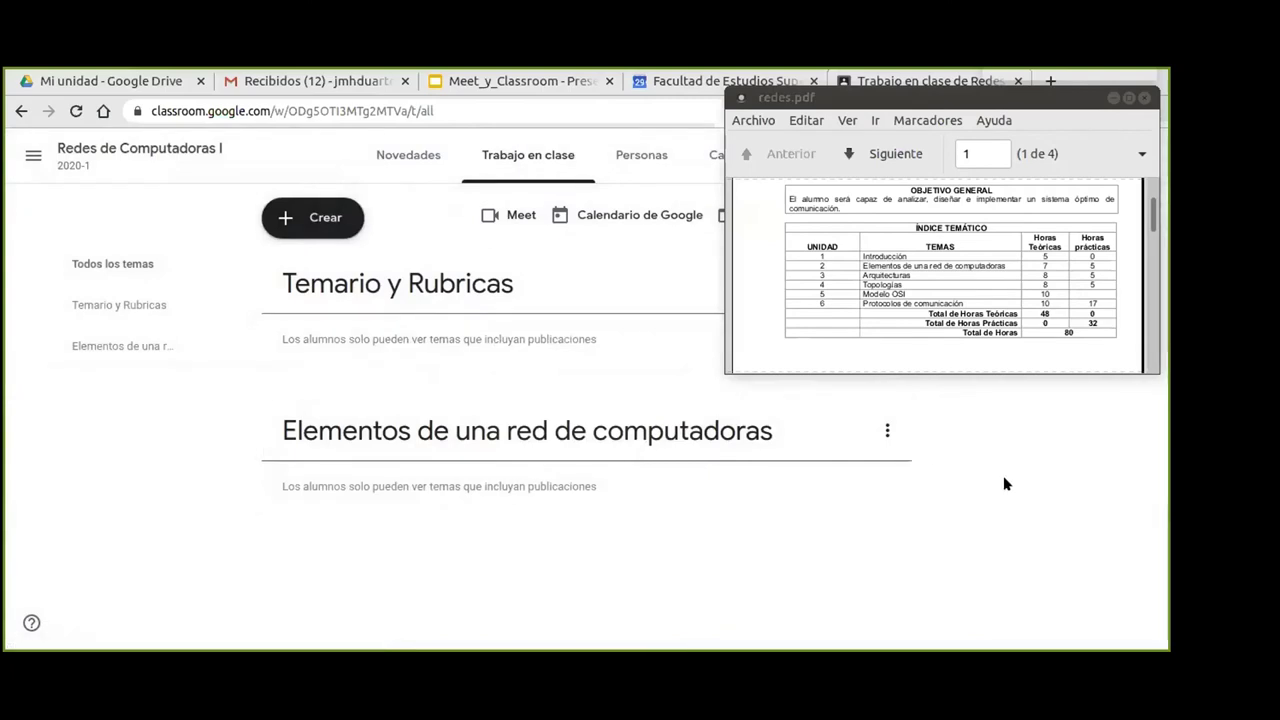
# Add two new topics, 'Arquitecturas' and 'Topologías'.
pyautogui.click(294, 224)
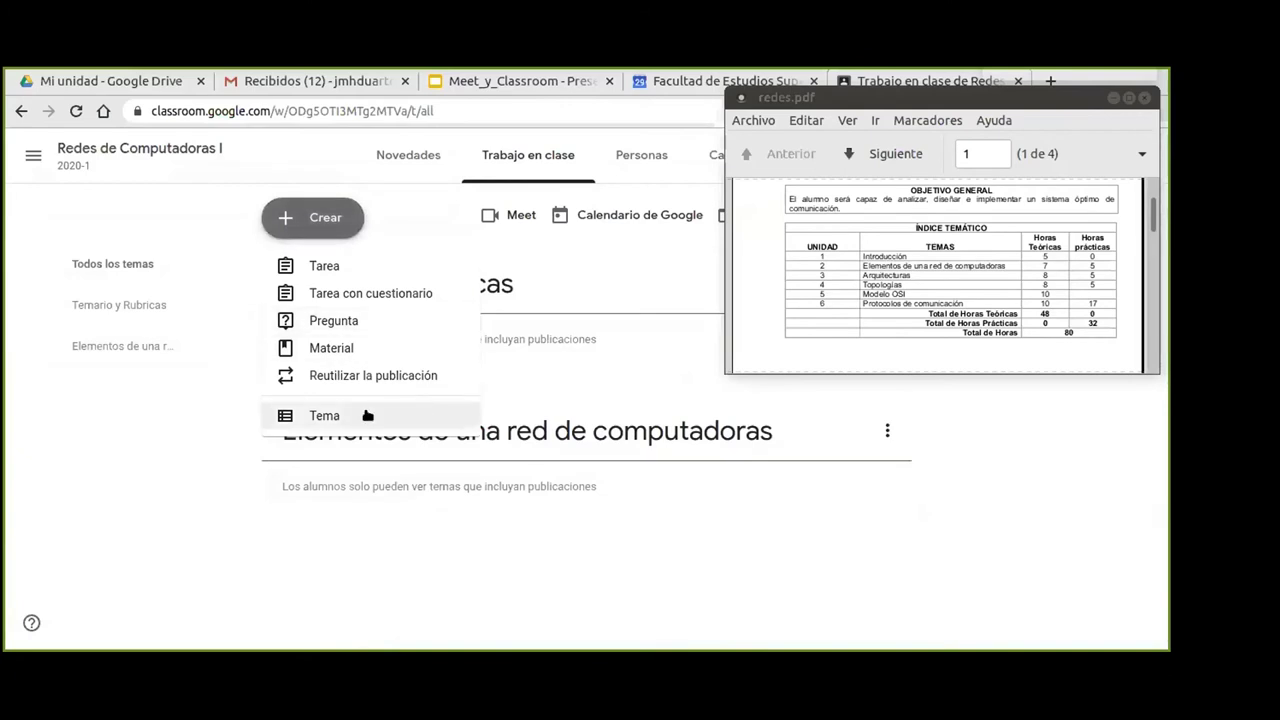
pyautogui.click(330, 416)
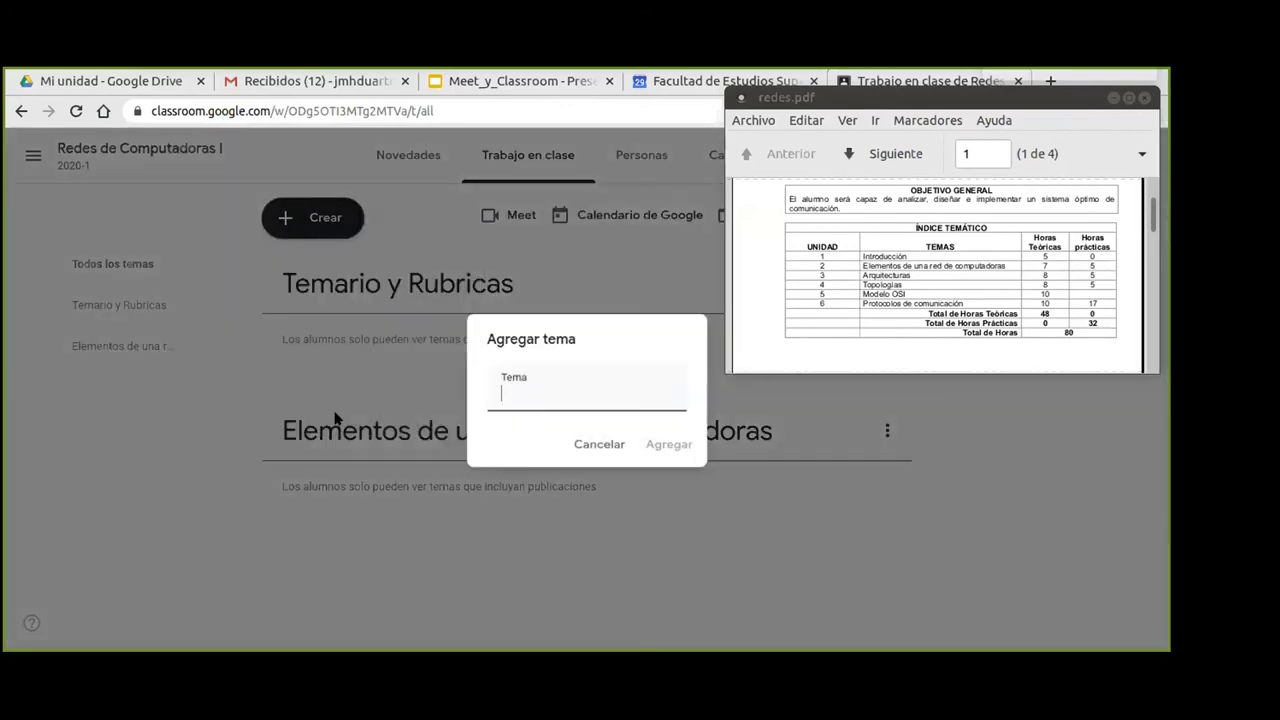
pyautogui.write('Arq')
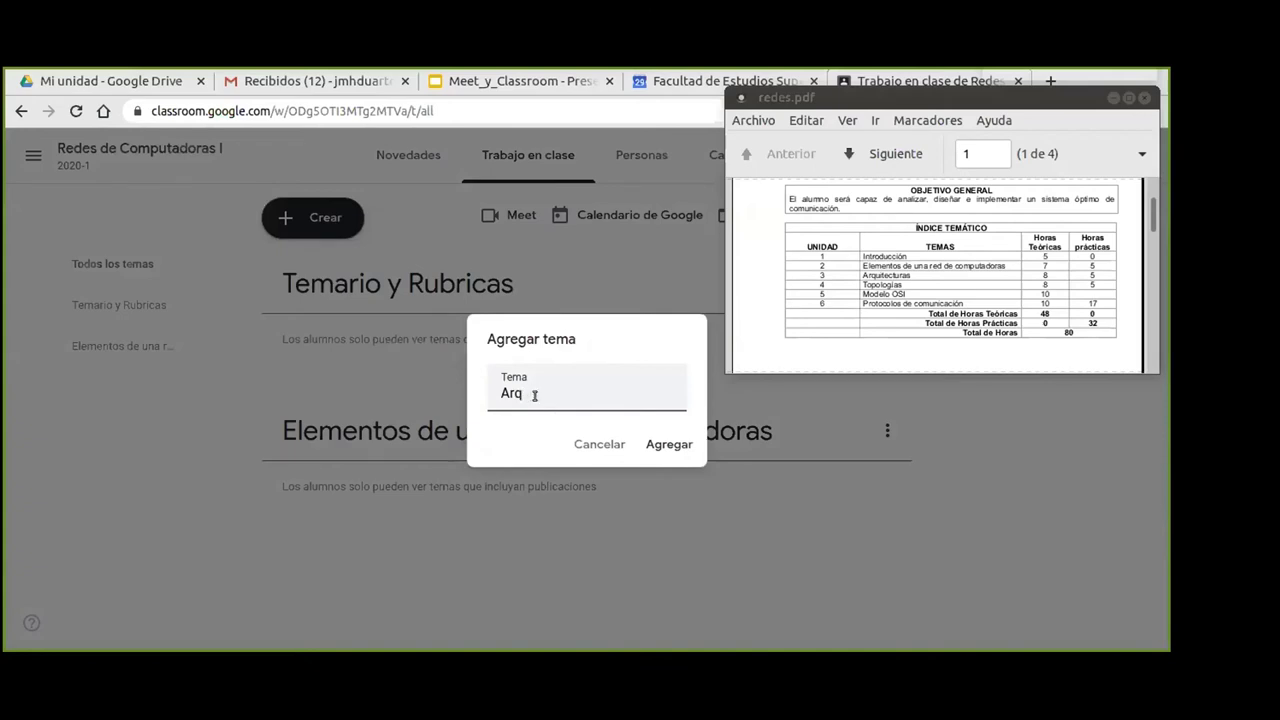
pyautogui.write('uitecturas')
pyautogui.click(657, 449)
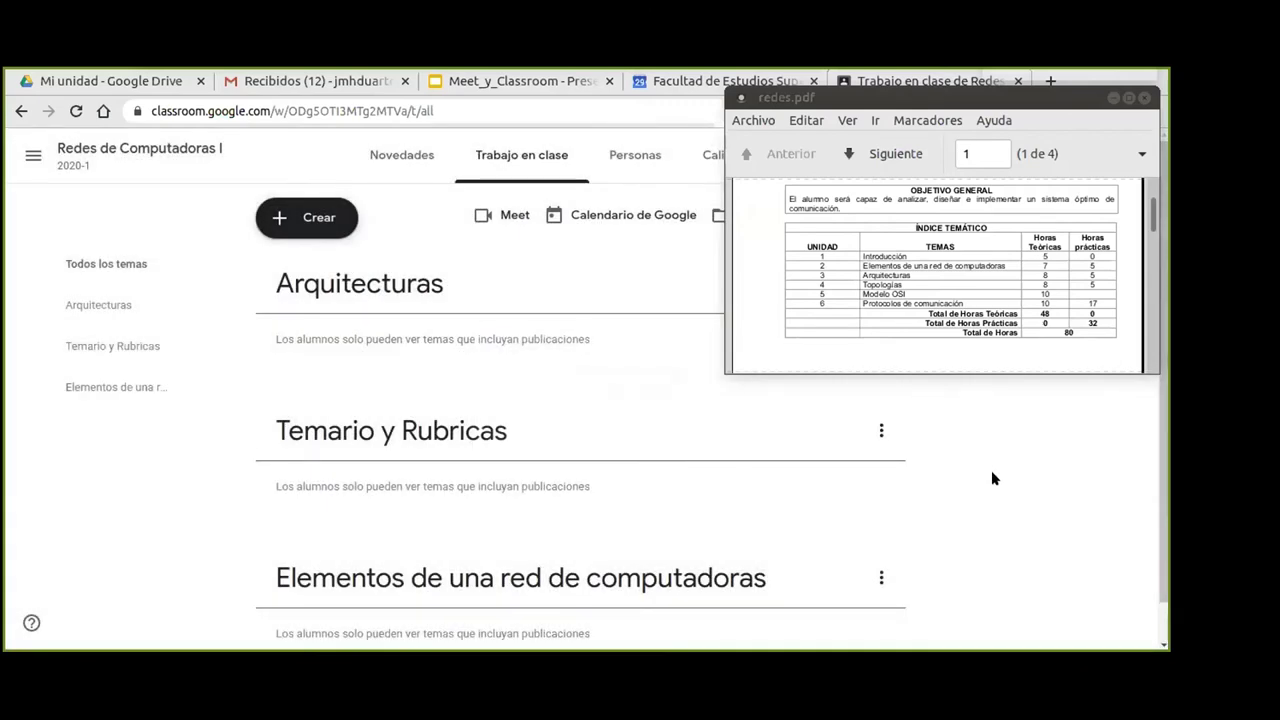
pyautogui.click(300, 218)
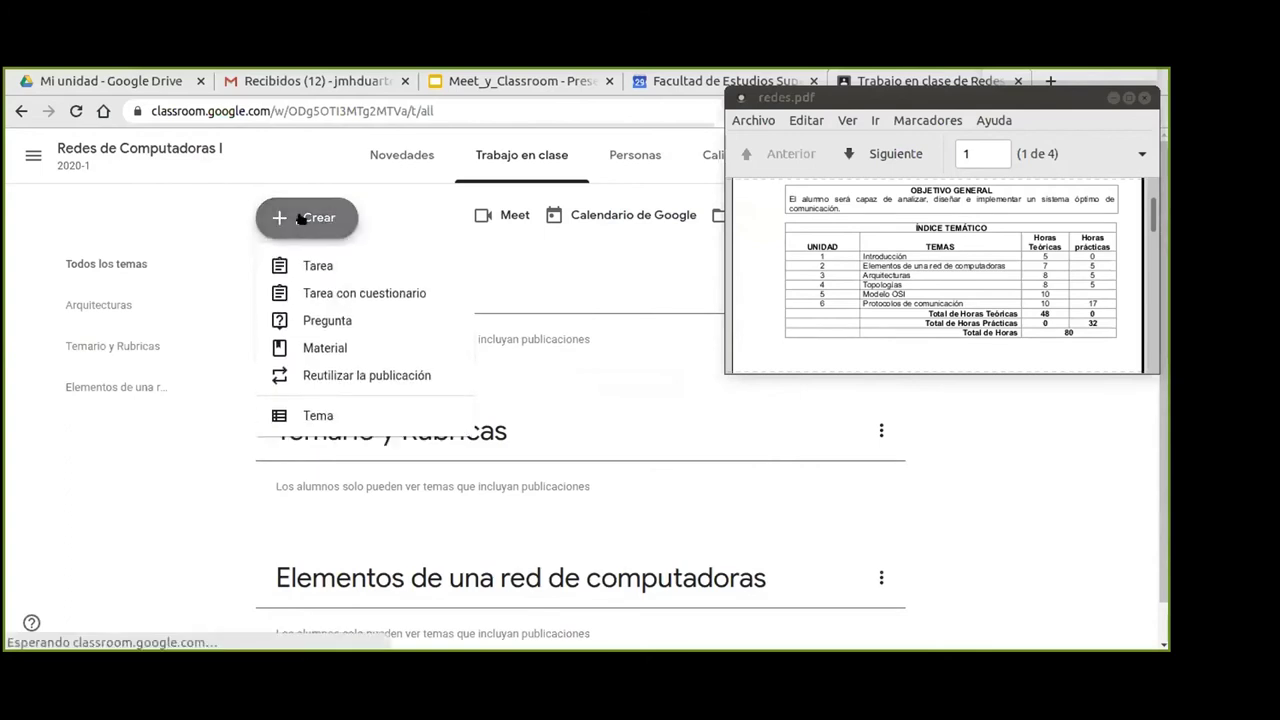
pyautogui.click(331, 418)
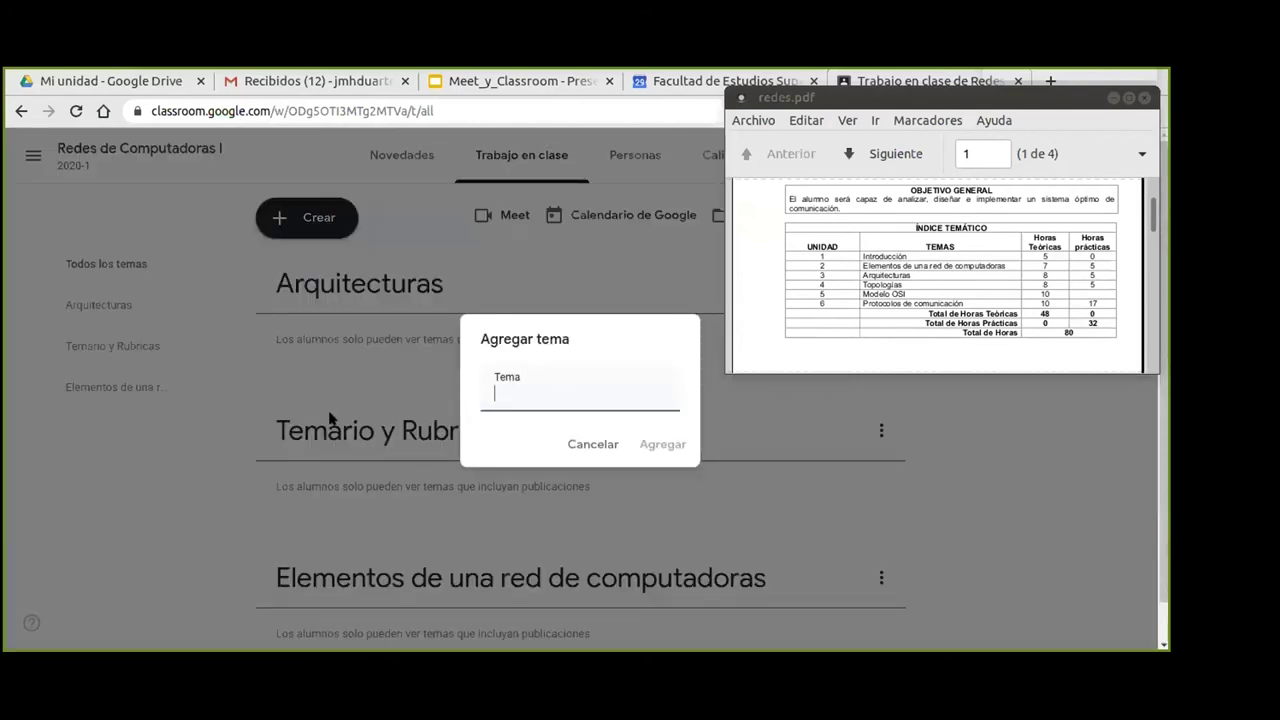
pyautogui.write('Topologías')
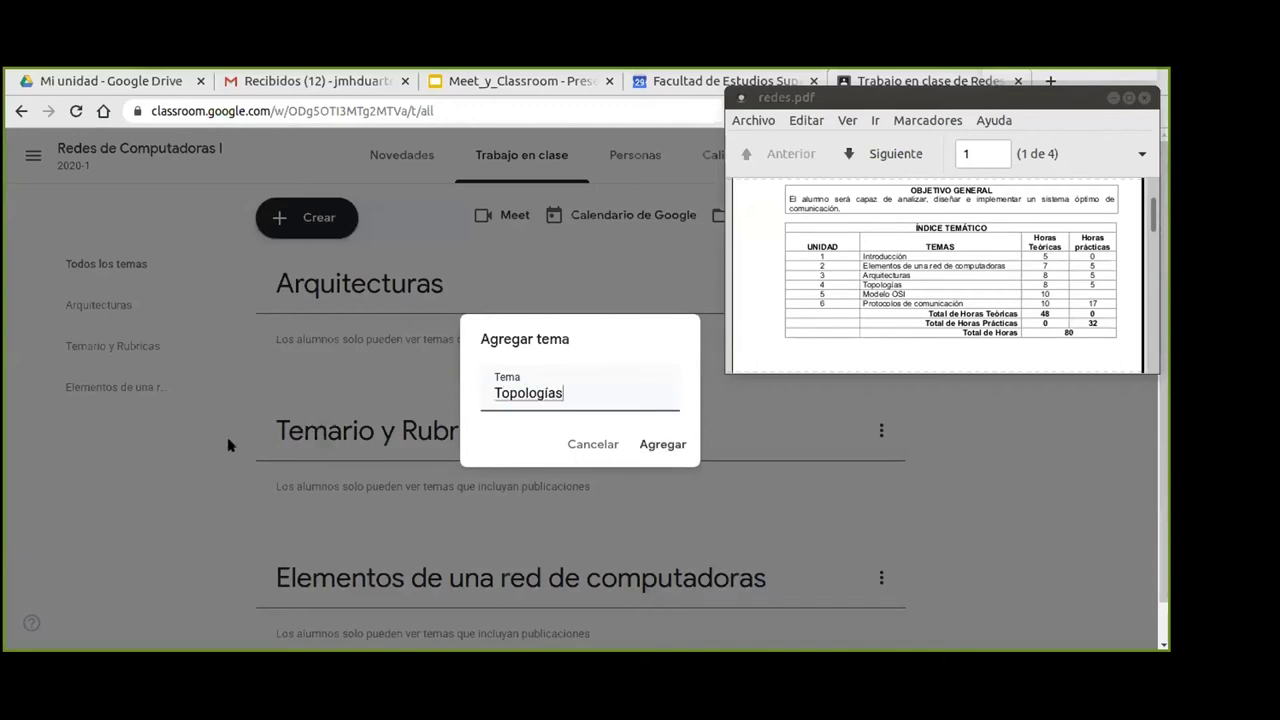
pyautogui.click(651, 446)
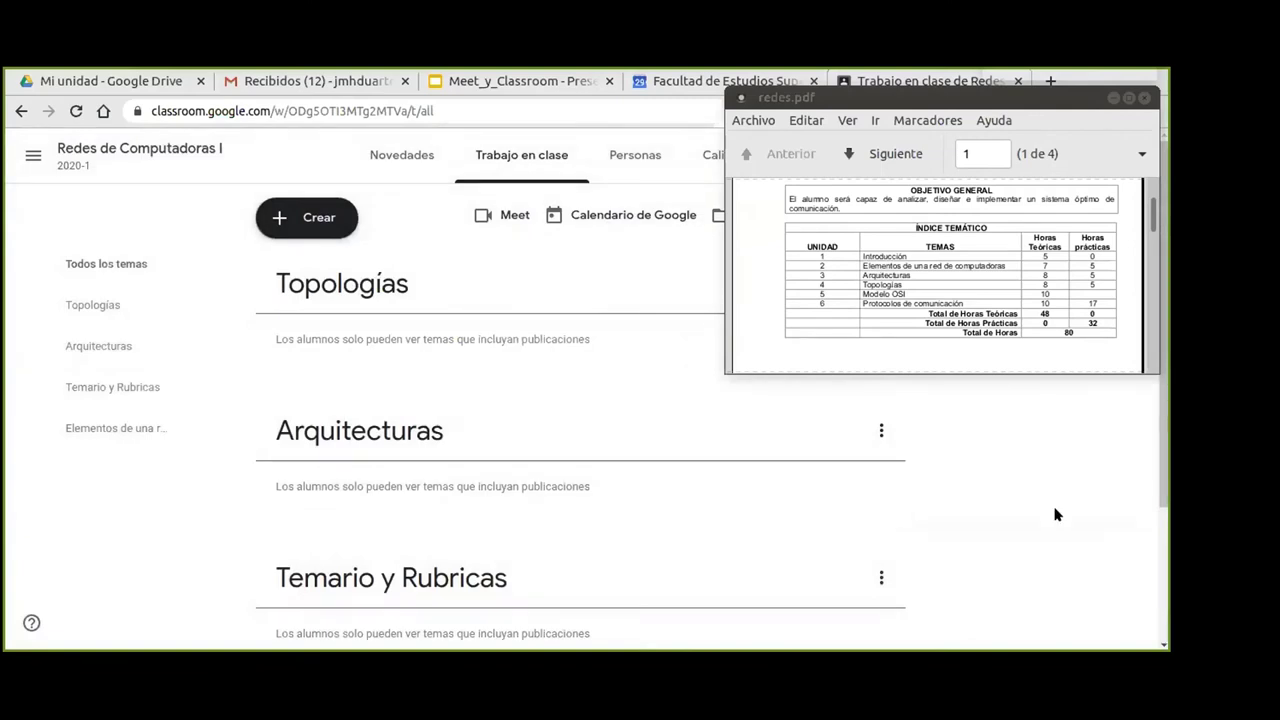
# Add a third topic, 'Protocolos de Comunicación'.
pyautogui.click(305, 217)
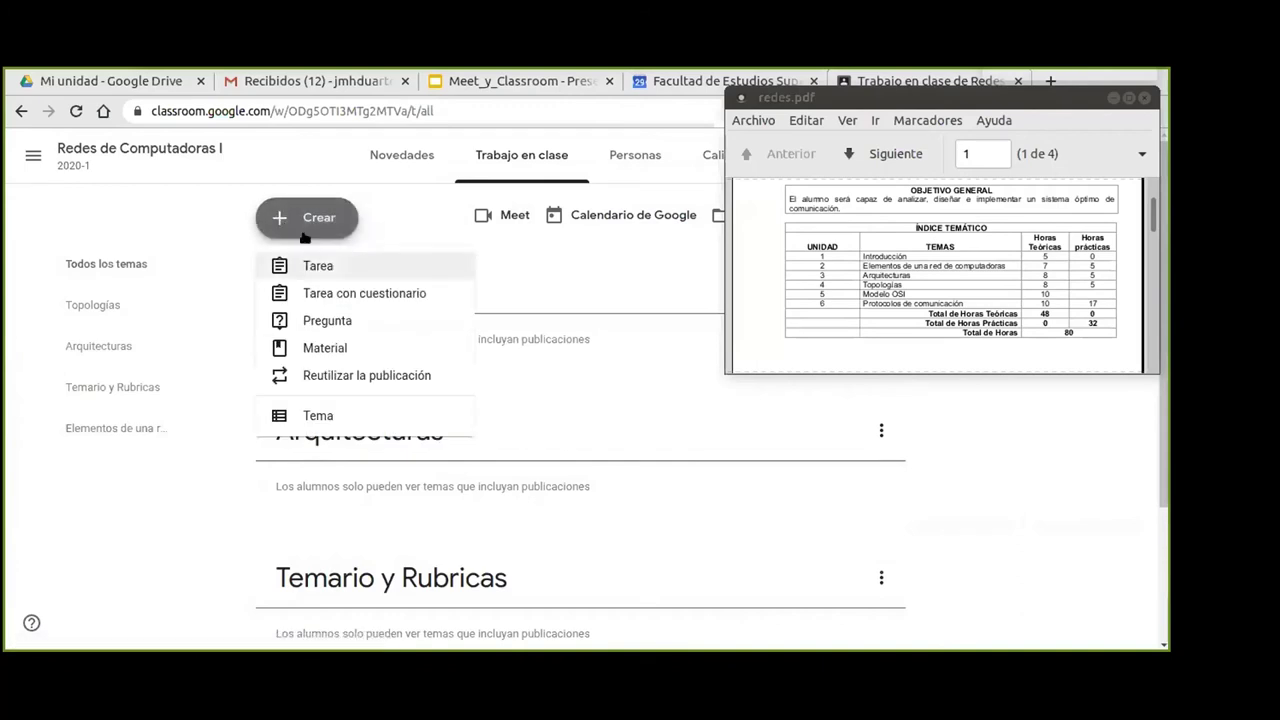
pyautogui.click(348, 416)
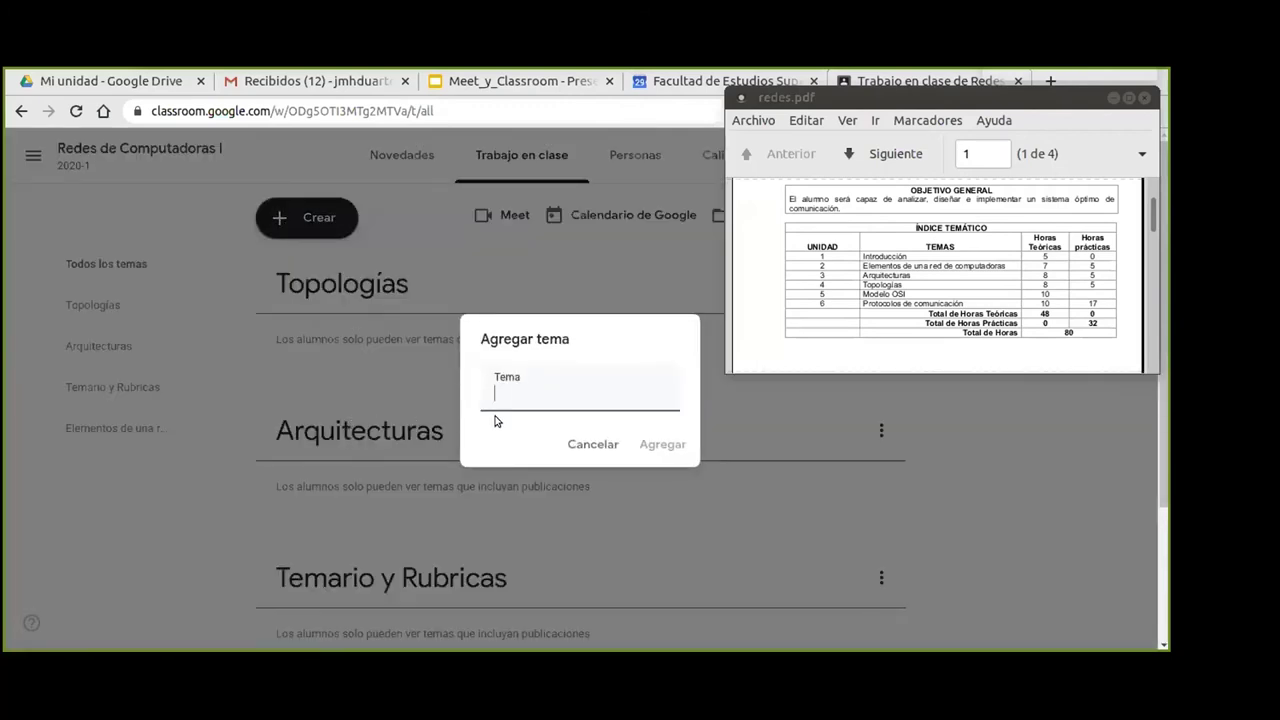
pyautogui.write('Protocolos de ')
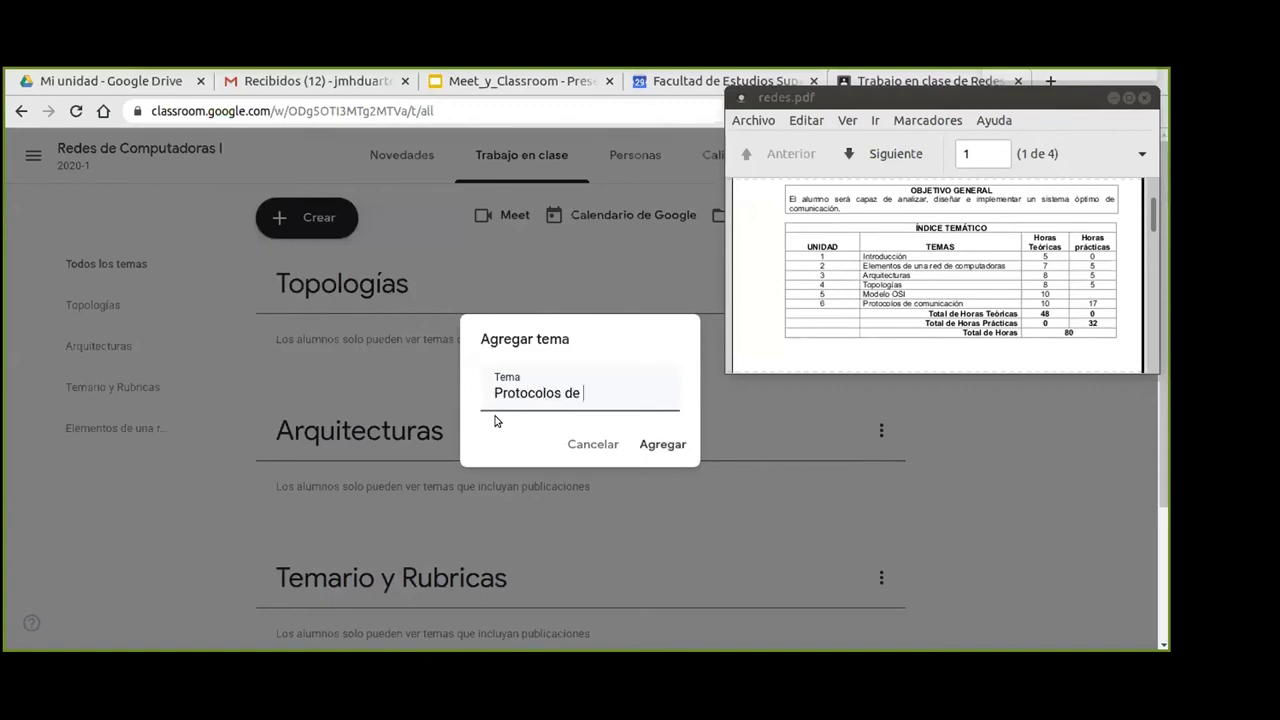
pyautogui.write('Comunicación')
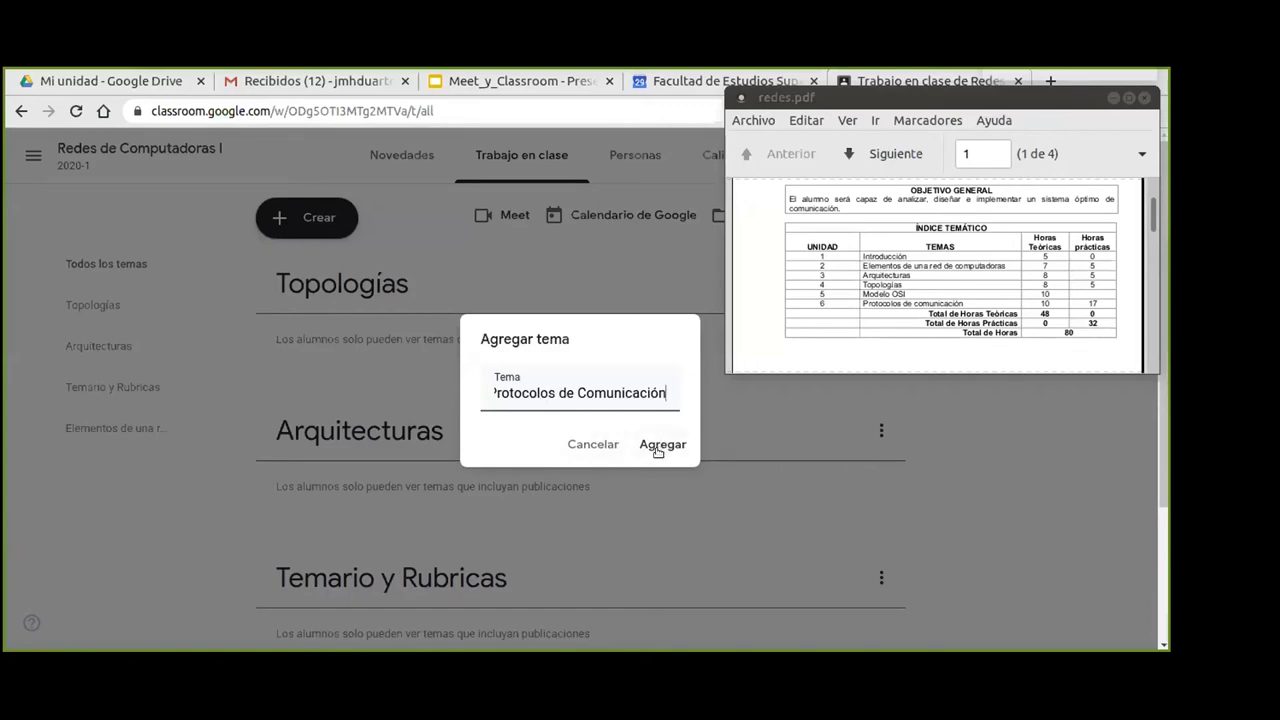
pyautogui.click(655, 447)
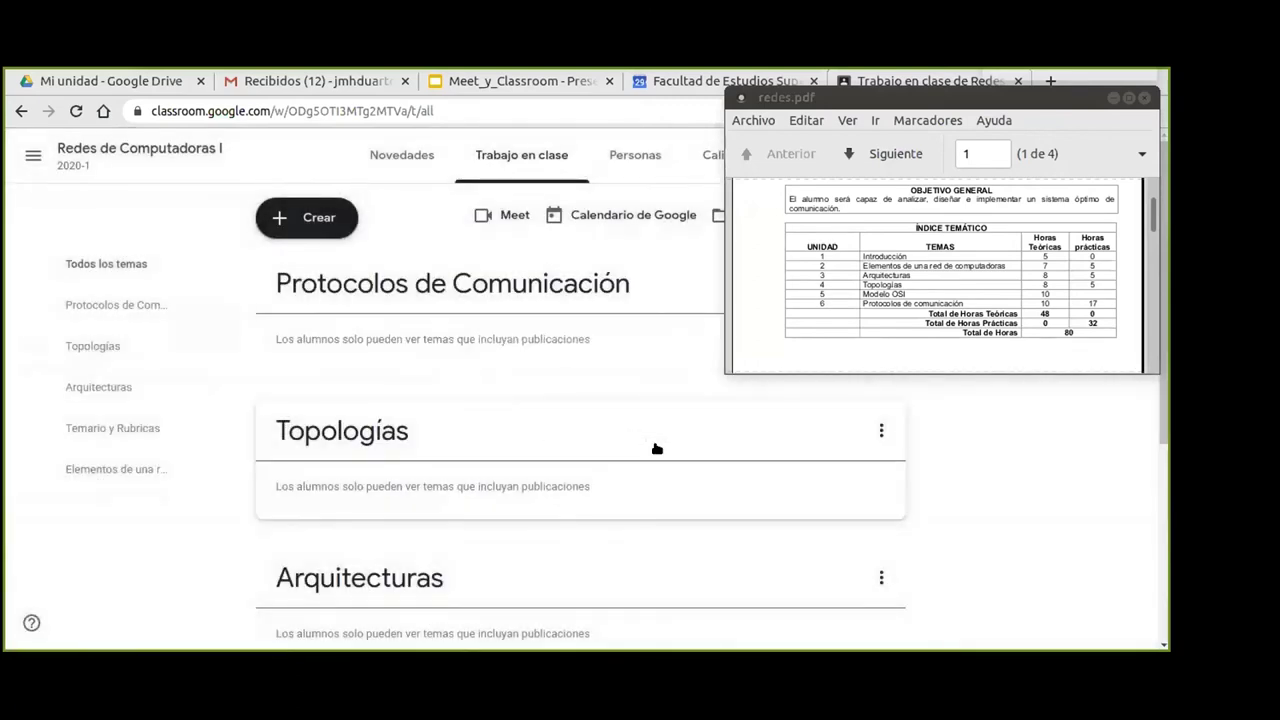
pyautogui.click(1113, 97)
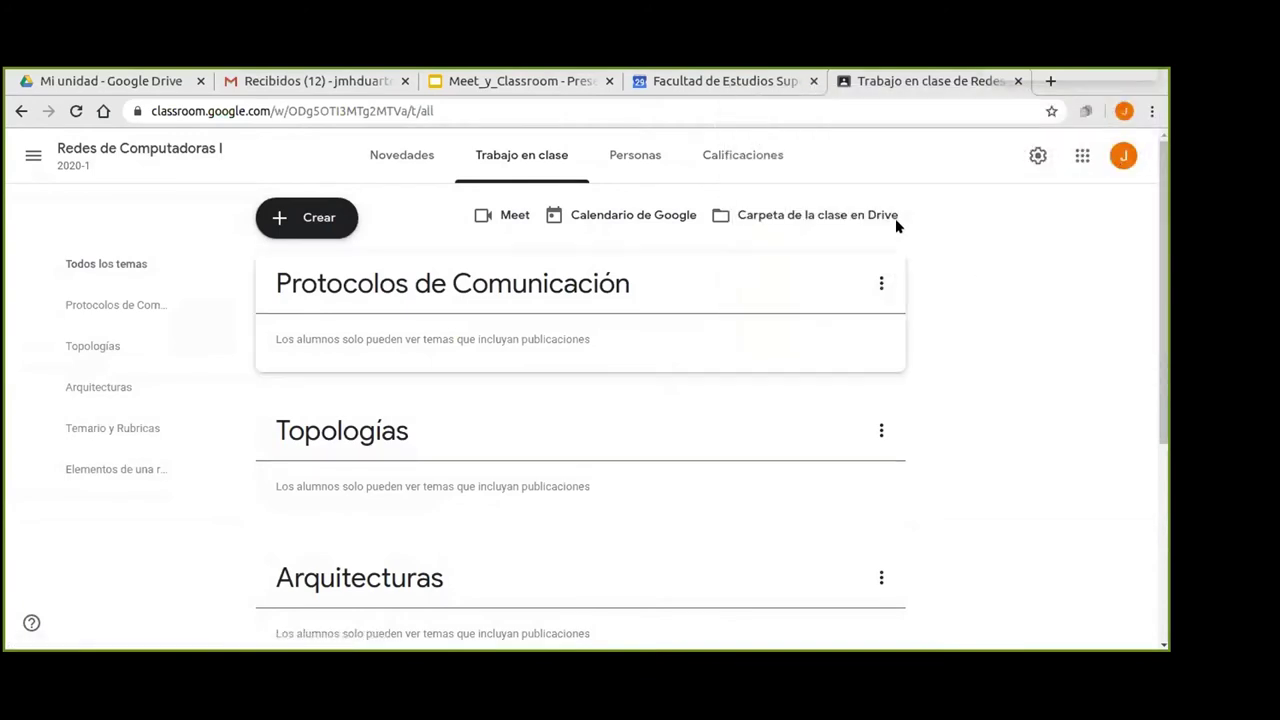
# Move Protocolos de Comunicación below Arquitecturas, then Topologías below Arquitecturas.
pyautogui.click(880, 283)
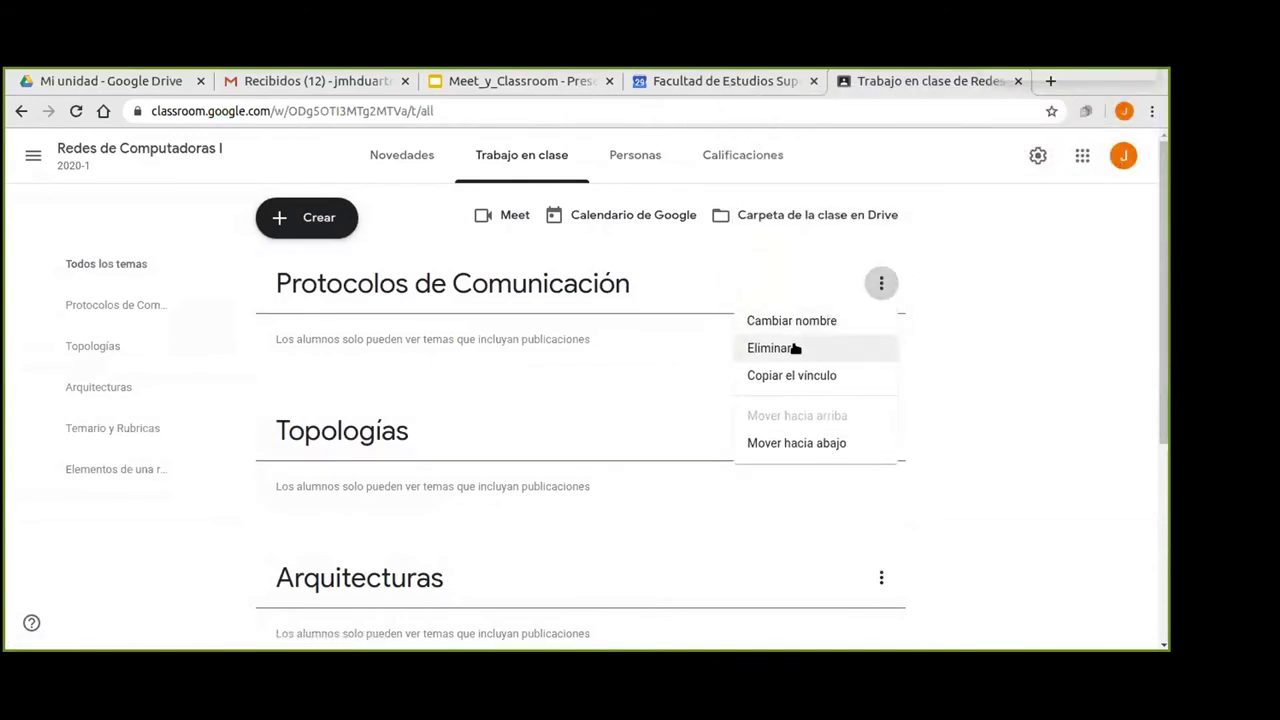
pyautogui.click(788, 443)
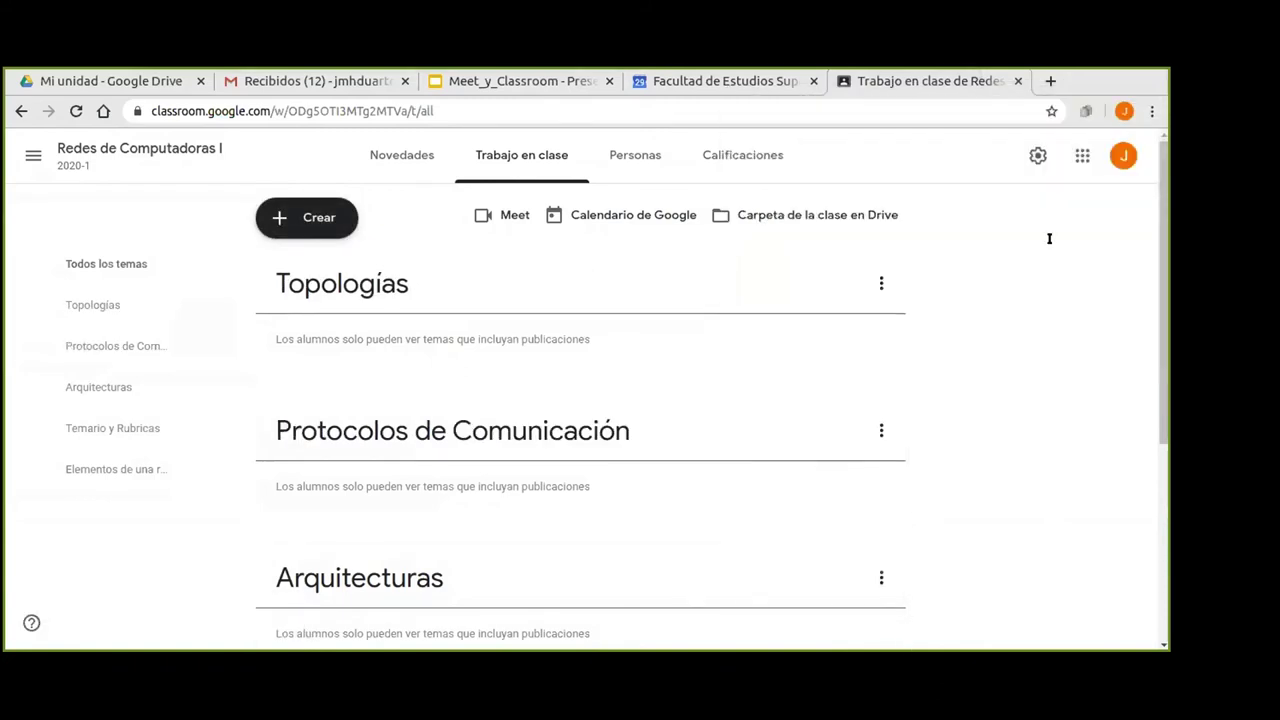
pyautogui.click(882, 430)
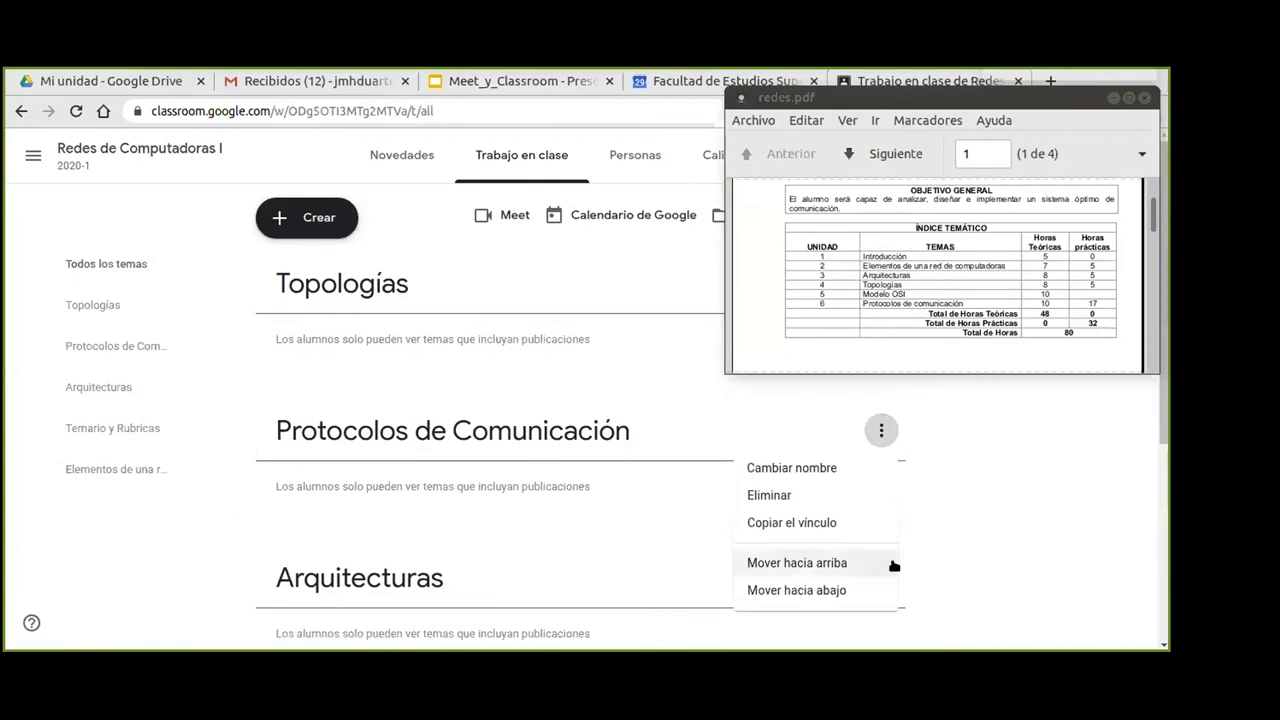
pyautogui.click(796, 590)
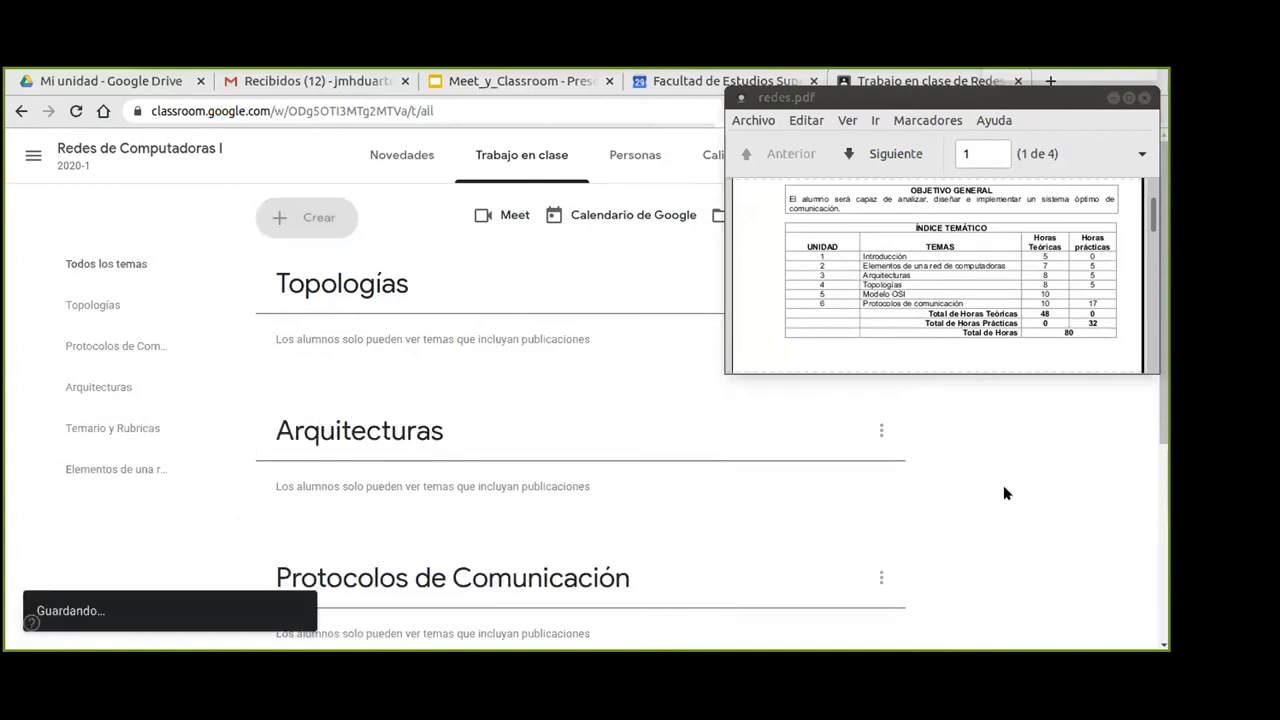
pyautogui.click(750, 425)
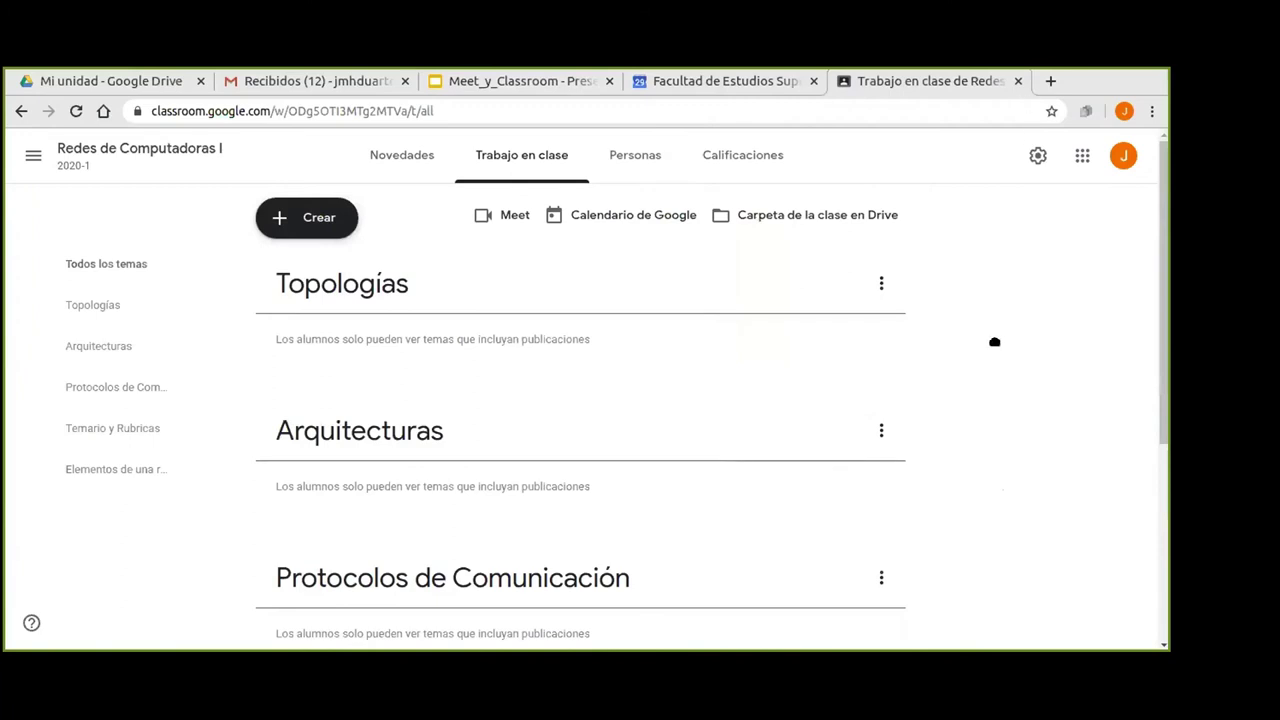
pyautogui.click(878, 284)
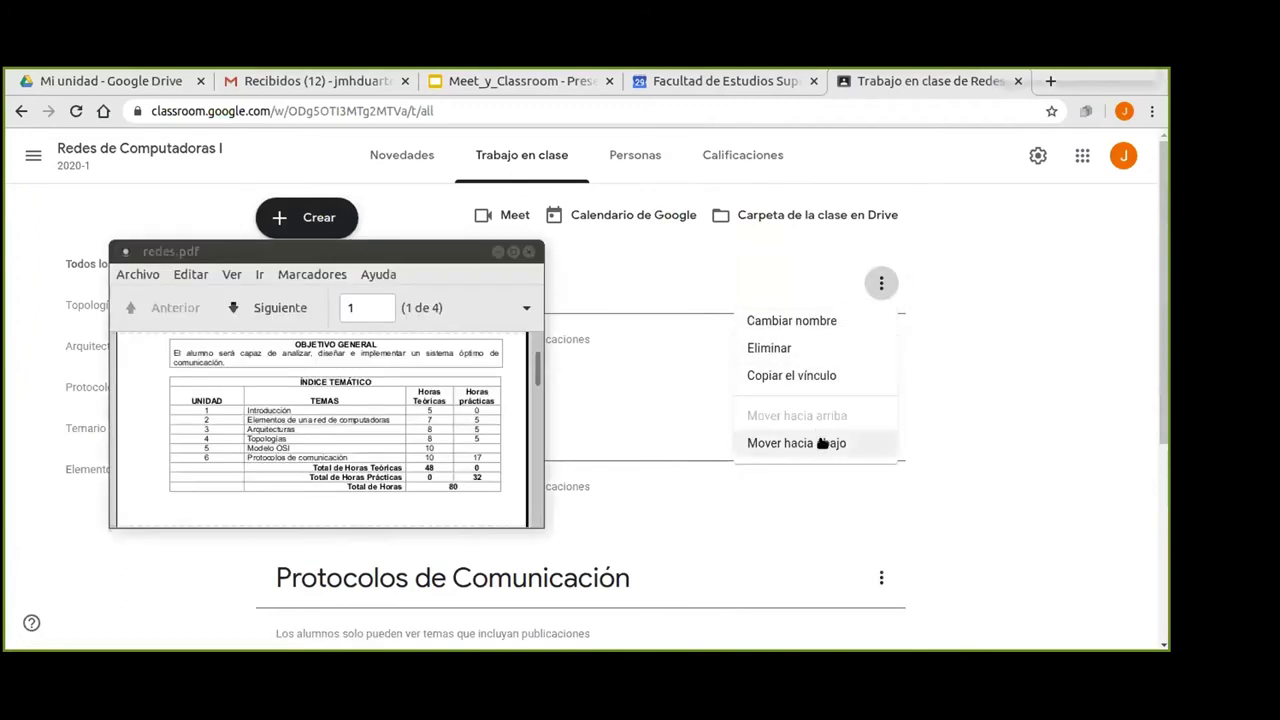
pyautogui.click(797, 445)
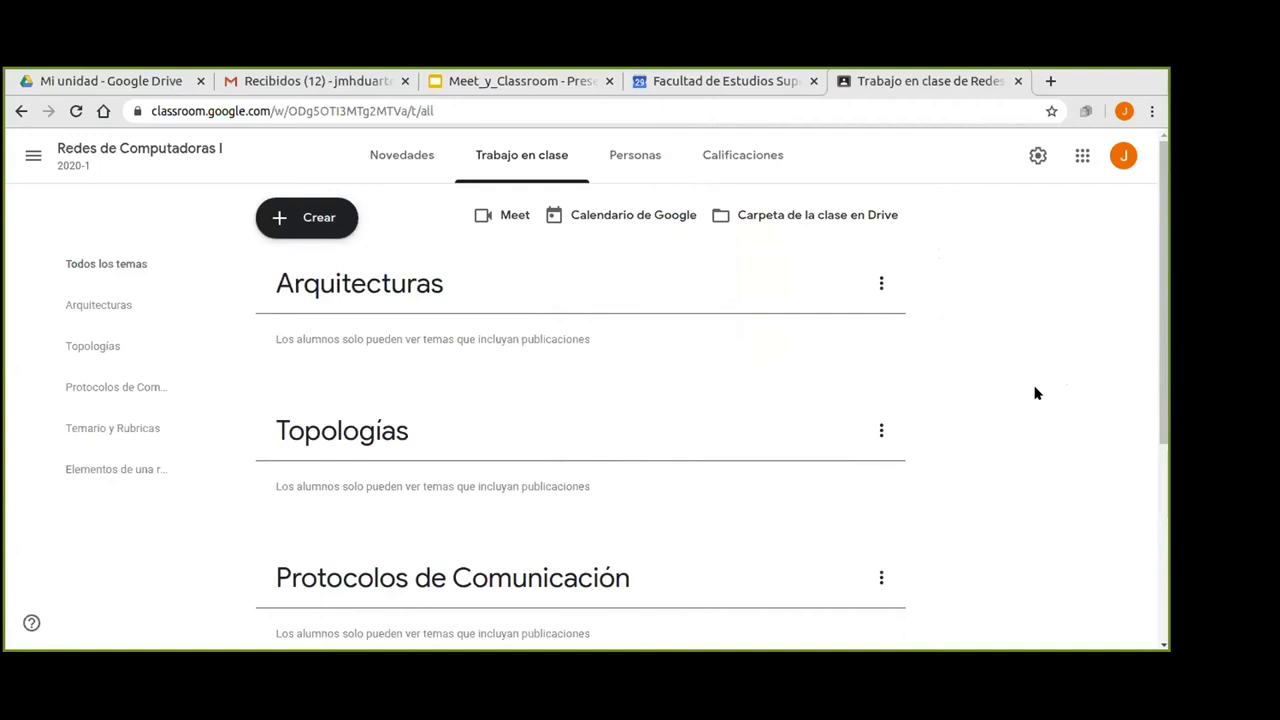
# Move Elementos de una red de computadoras up above Temario y Rubricas, Protocolos and Topologías.
pyautogui.scroll(-2, 970, 530)
pyautogui.scroll(-4, 975, 532)
pyautogui.click(881, 554)
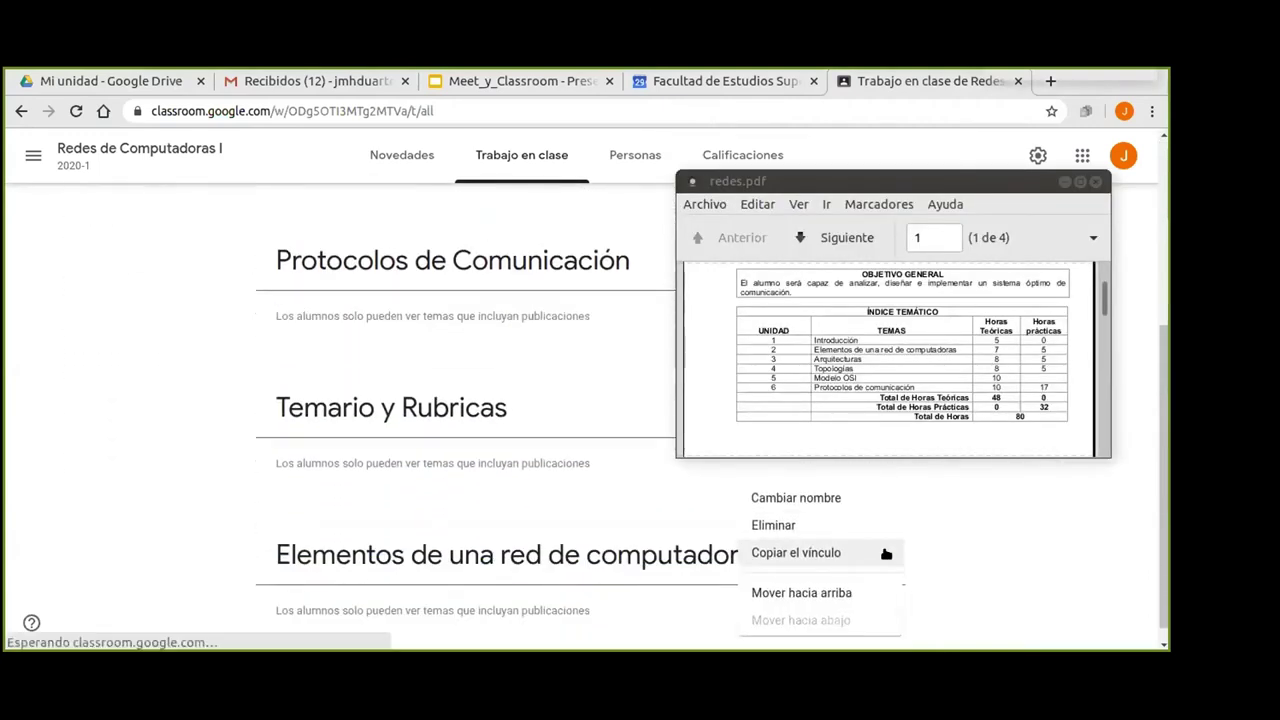
pyautogui.click(779, 592)
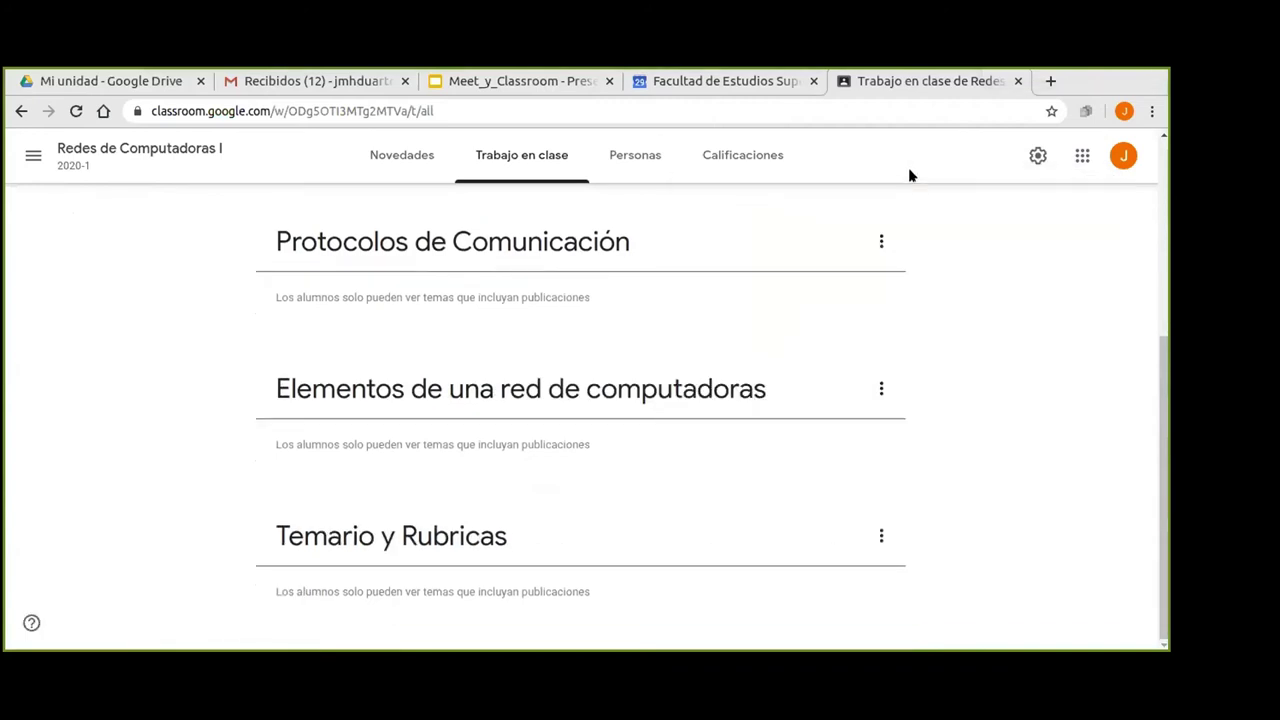
pyautogui.click(879, 389)
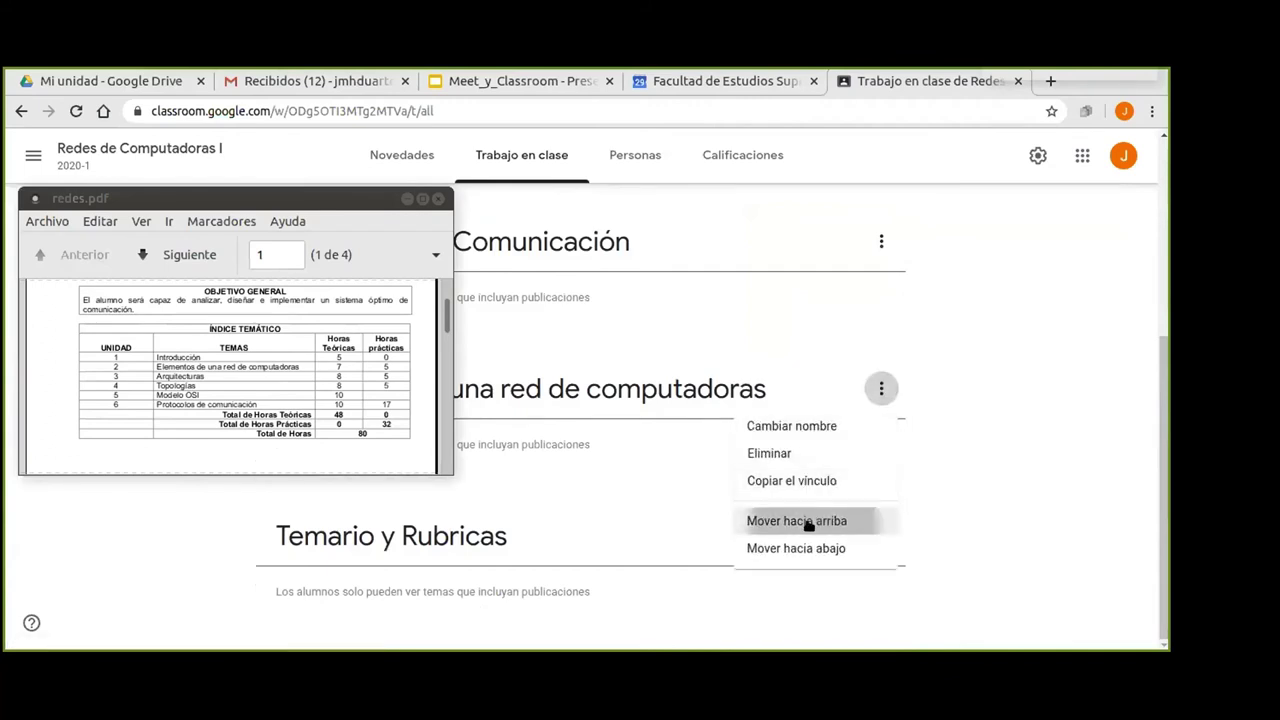
pyautogui.click(811, 521)
pyautogui.moveTo(315, 196); pyautogui.dragTo(400, 352)
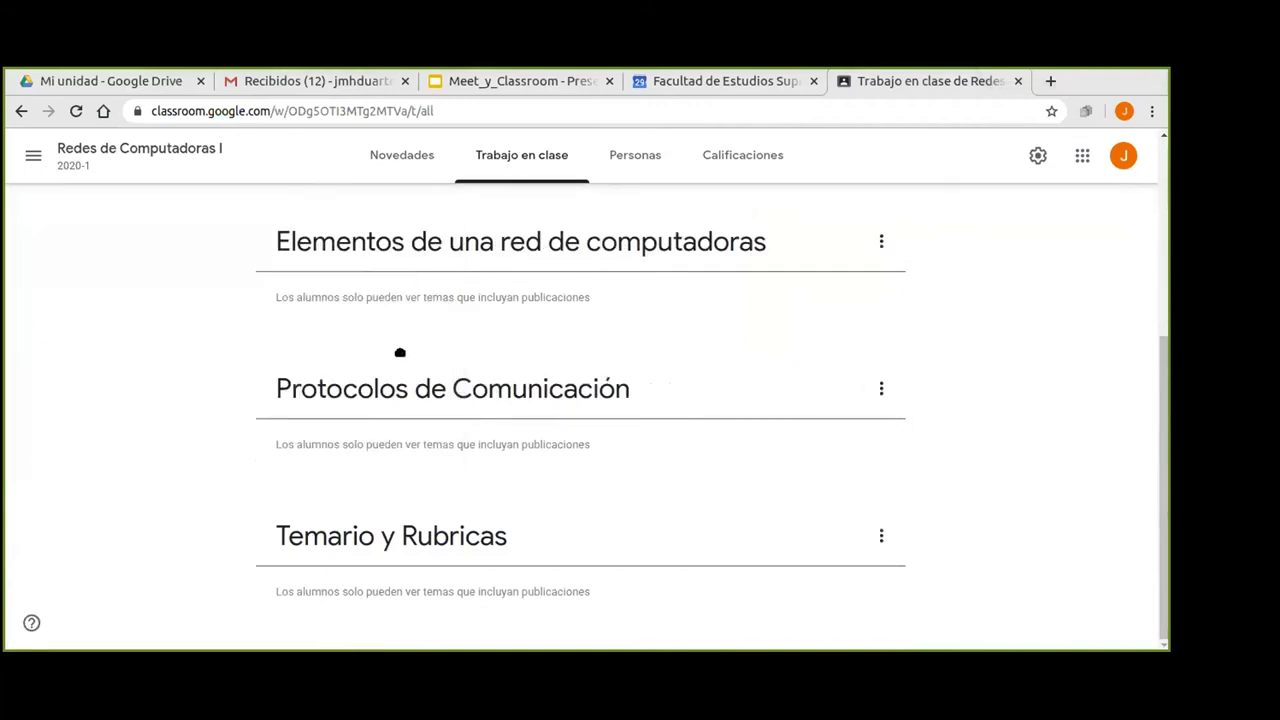
pyautogui.click(880, 240)
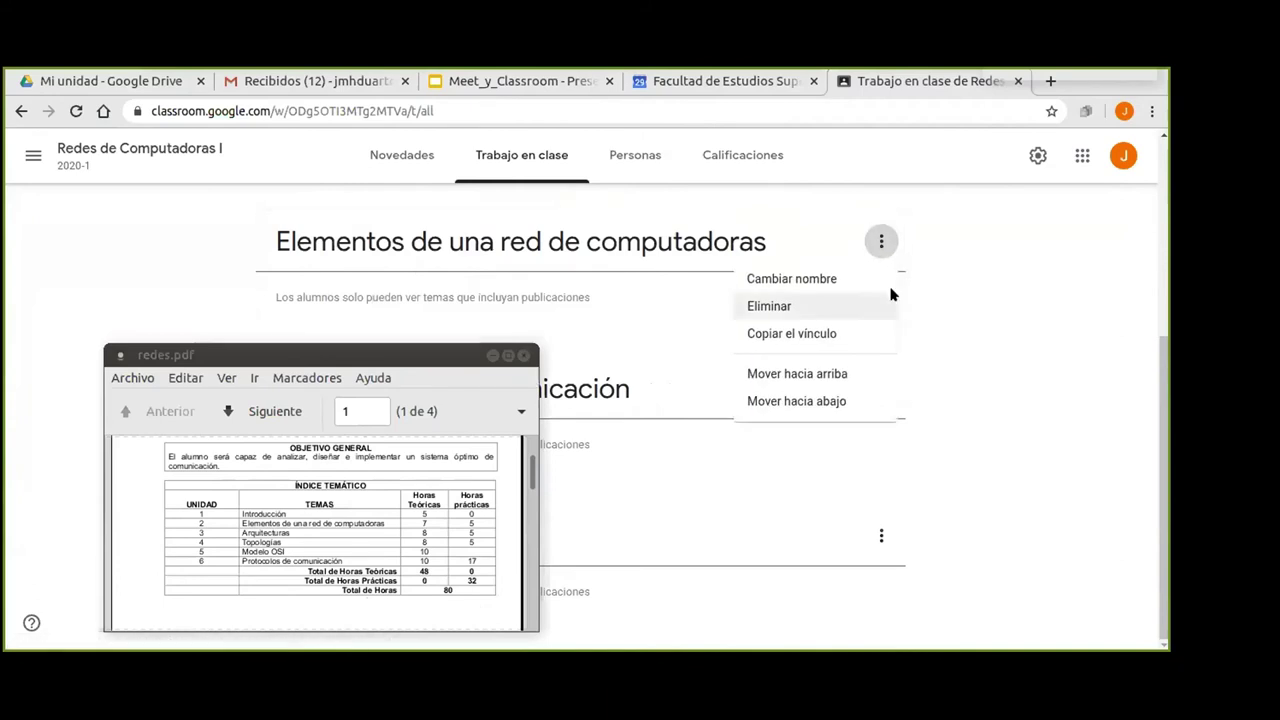
pyautogui.click(797, 375)
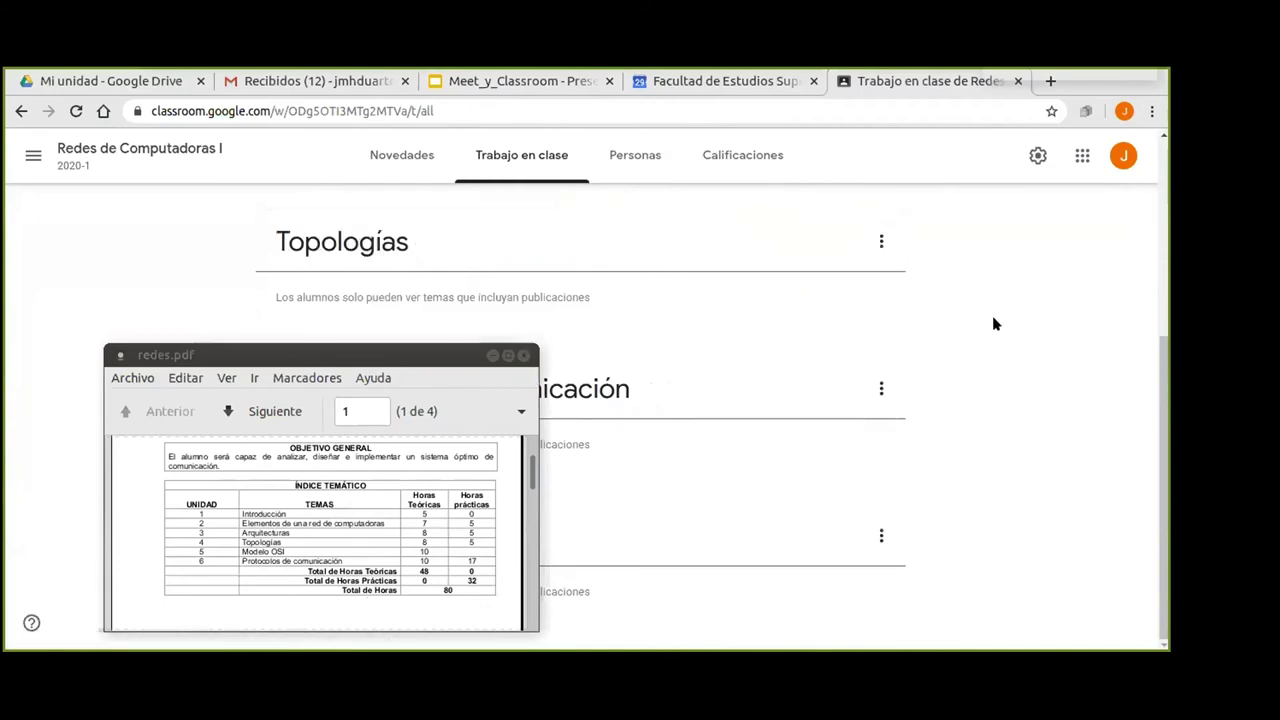
pyautogui.click(395, 352)
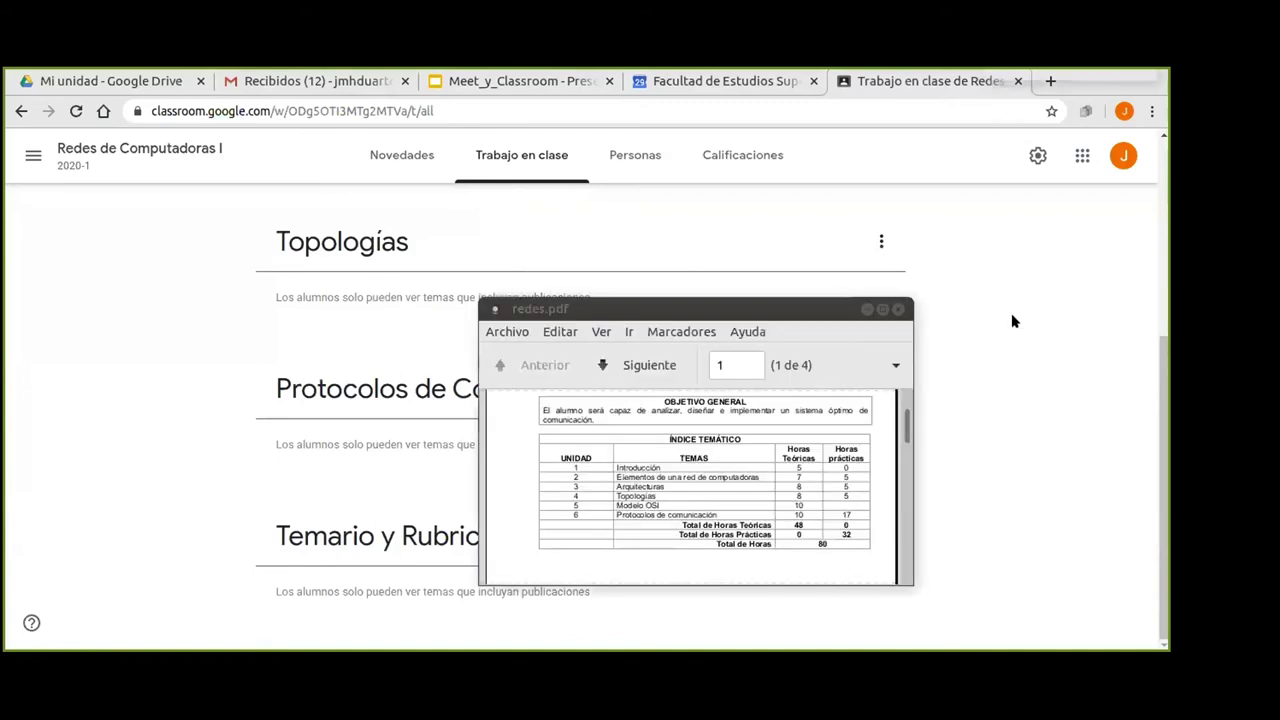
# Move Arquitecturas down so it follows Elementos de una red de computadoras.
pyautogui.scroll(5, 1011, 320)
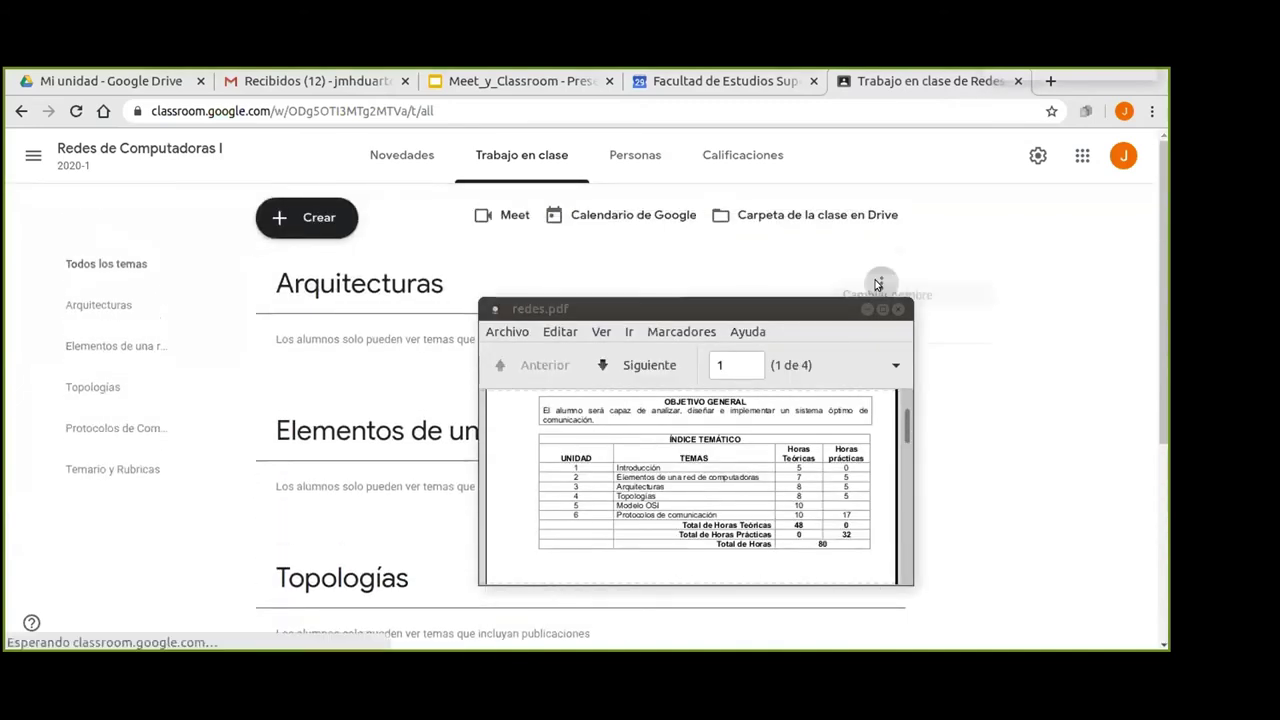
pyautogui.click(881, 283)
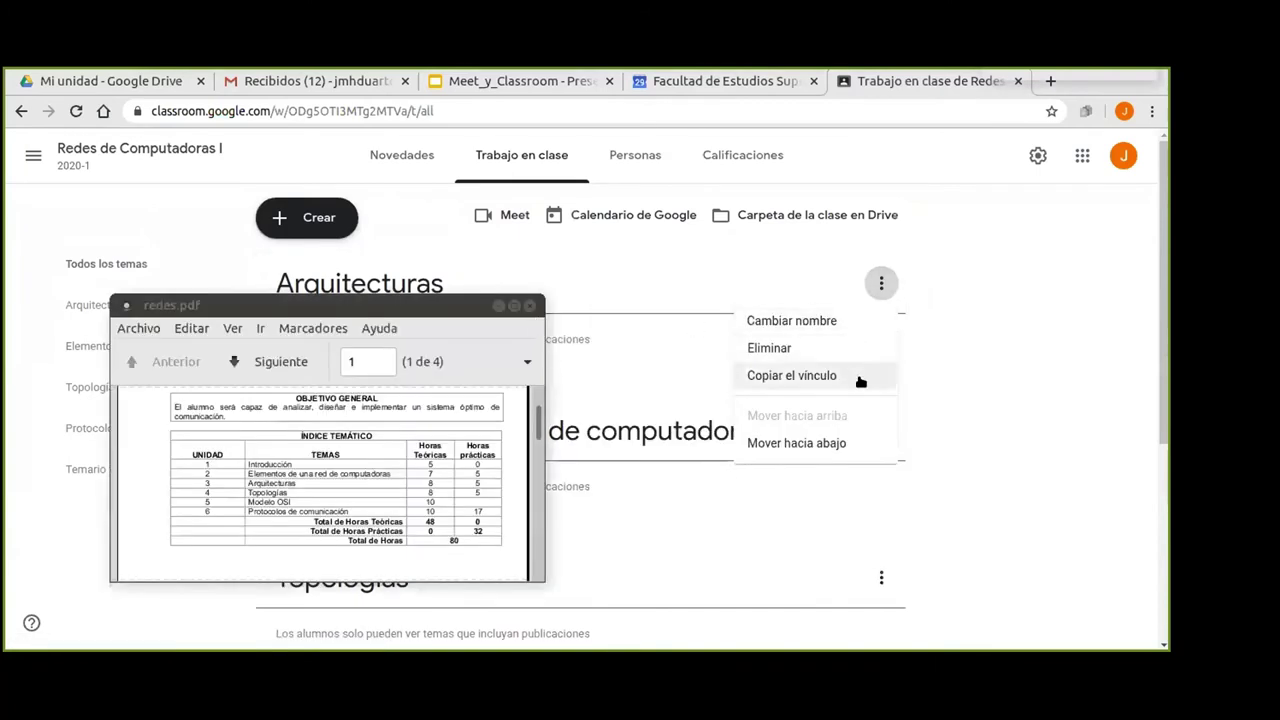
pyautogui.click(810, 443)
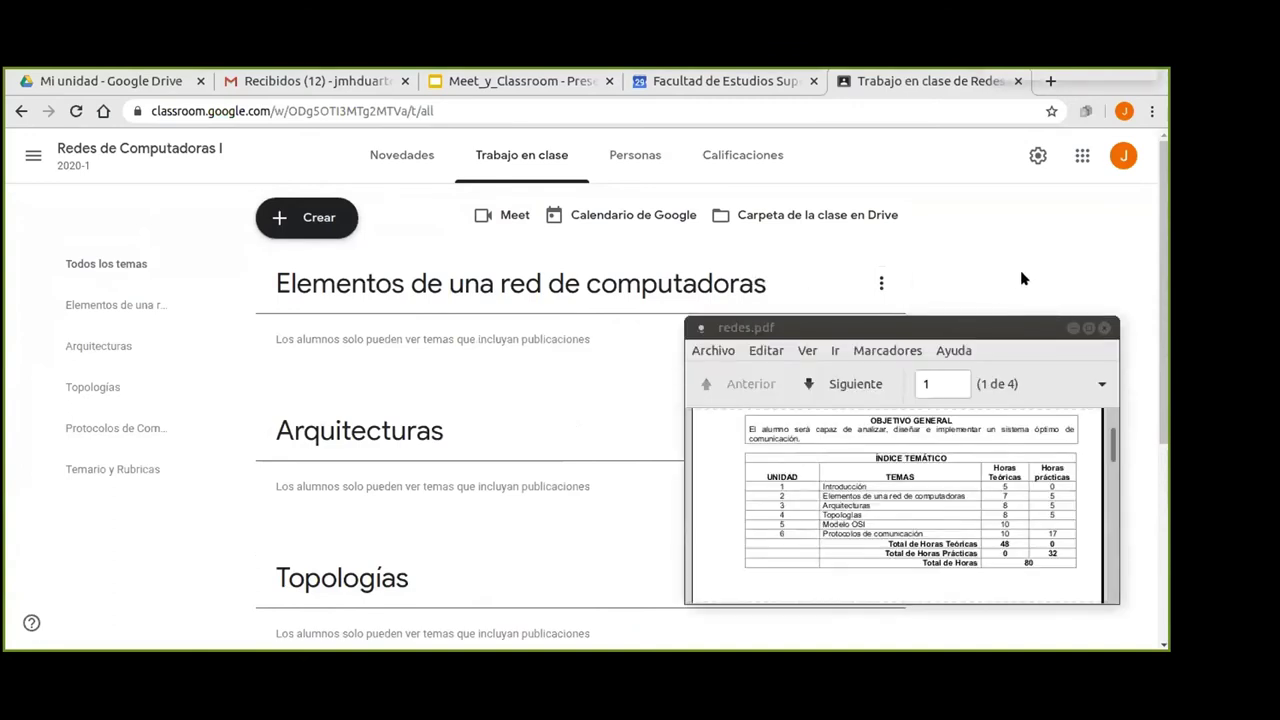
# Prefix the first topic's name with '1.' to read '1. Elementos de una red de computadoras'.
pyautogui.click(882, 284)
pyautogui.click(777, 321)
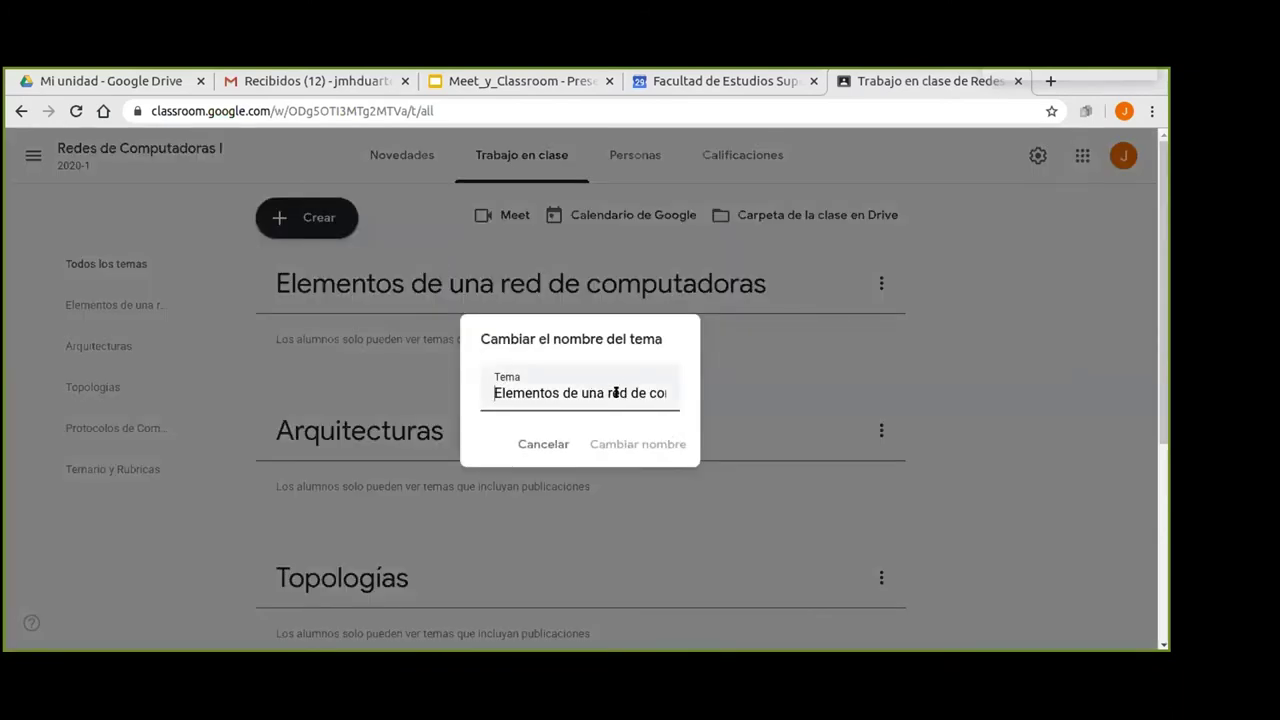
pyautogui.write('1.')
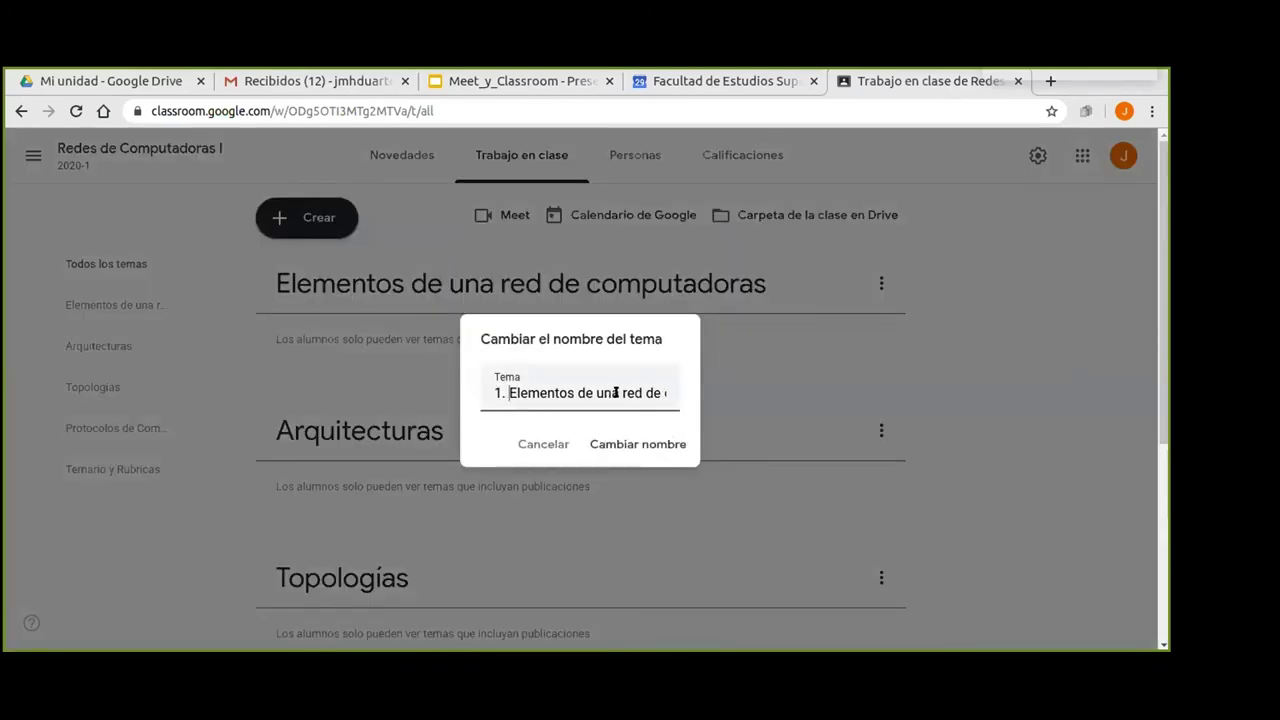
pyautogui.click(628, 446)
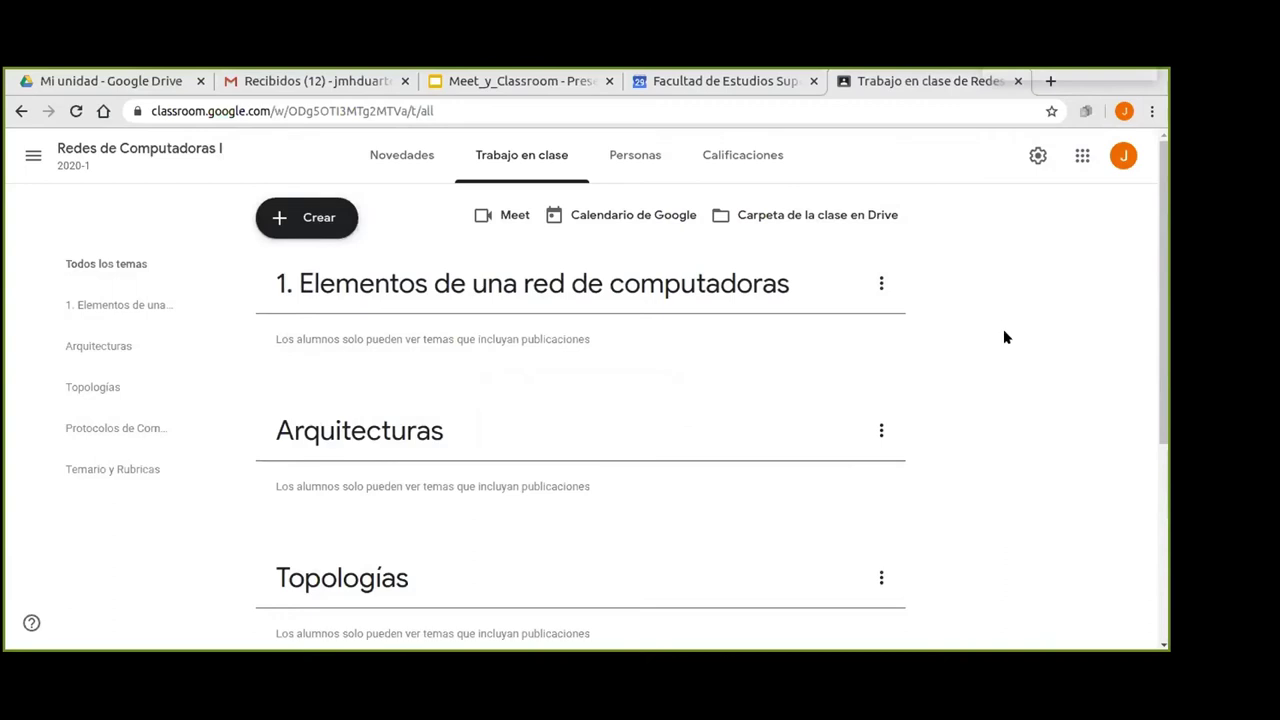
# Open and close the Arquitecturas options unchanged, then scroll to review the topic list.
pyautogui.click(882, 431)
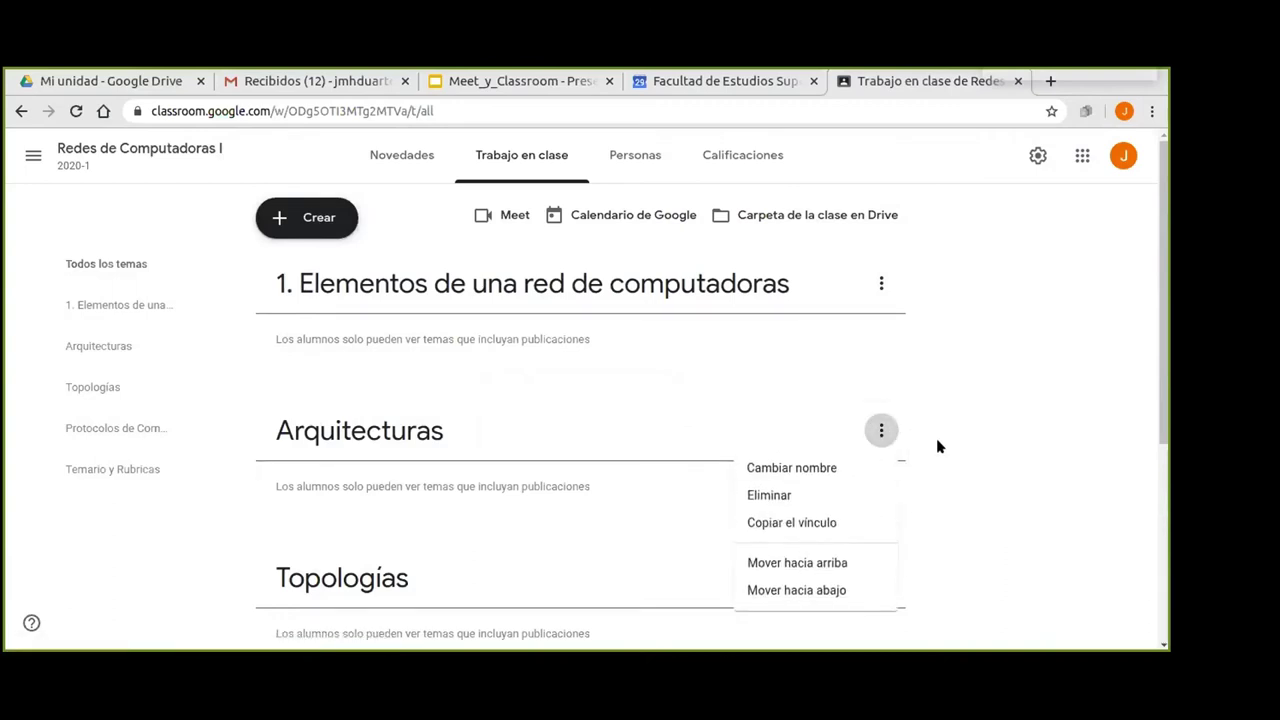
pyautogui.click(992, 398)
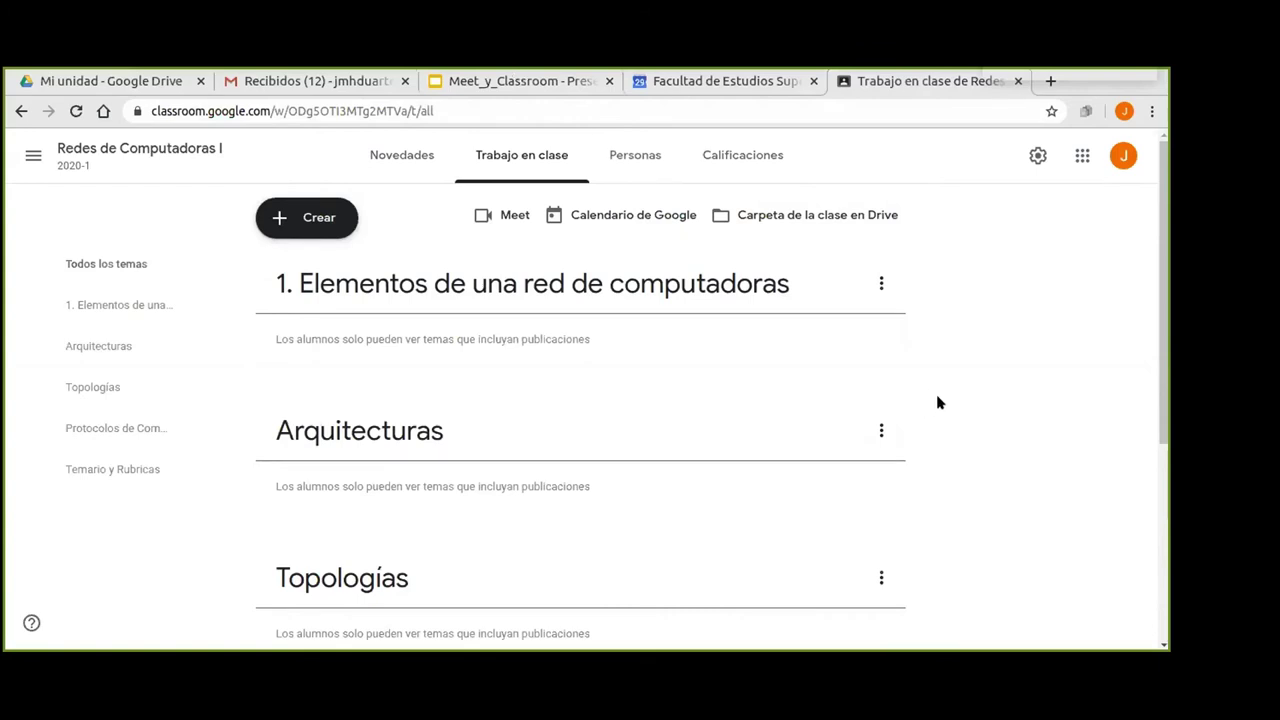
pyautogui.scroll(-2, 940, 405)
pyautogui.scroll(-3, 948, 406)
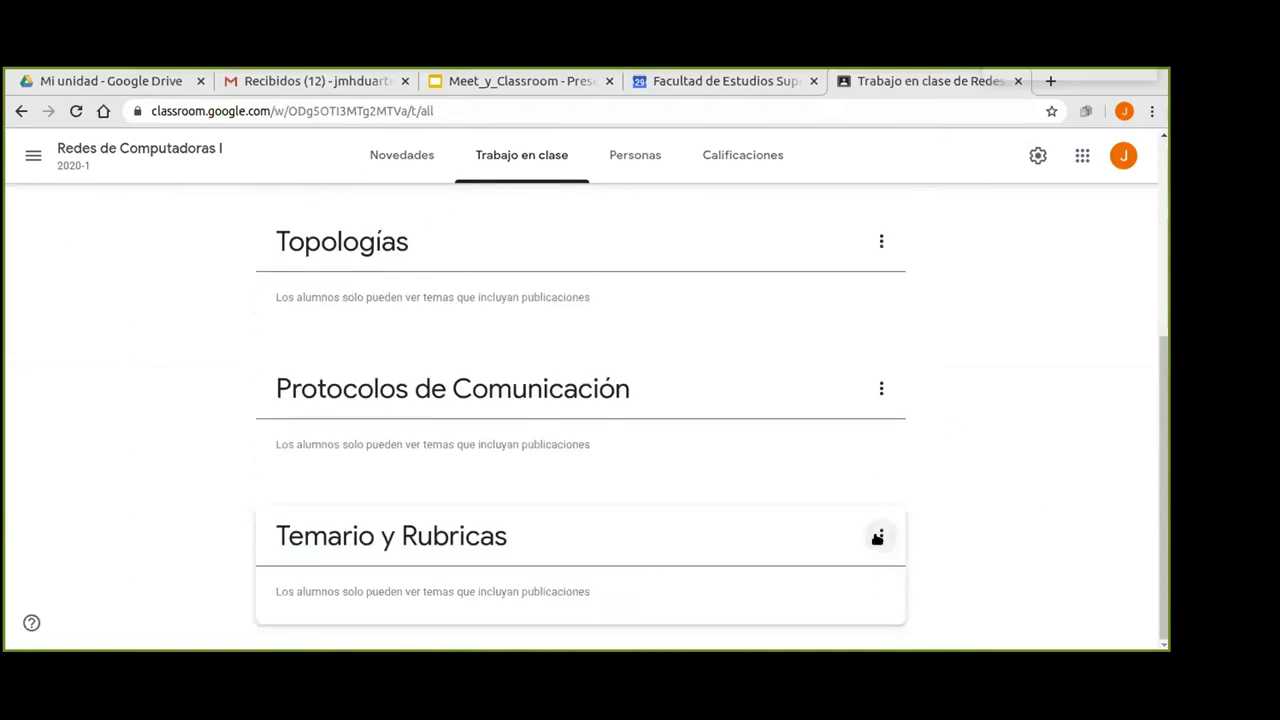
pyautogui.scroll(5, 1049, 404)
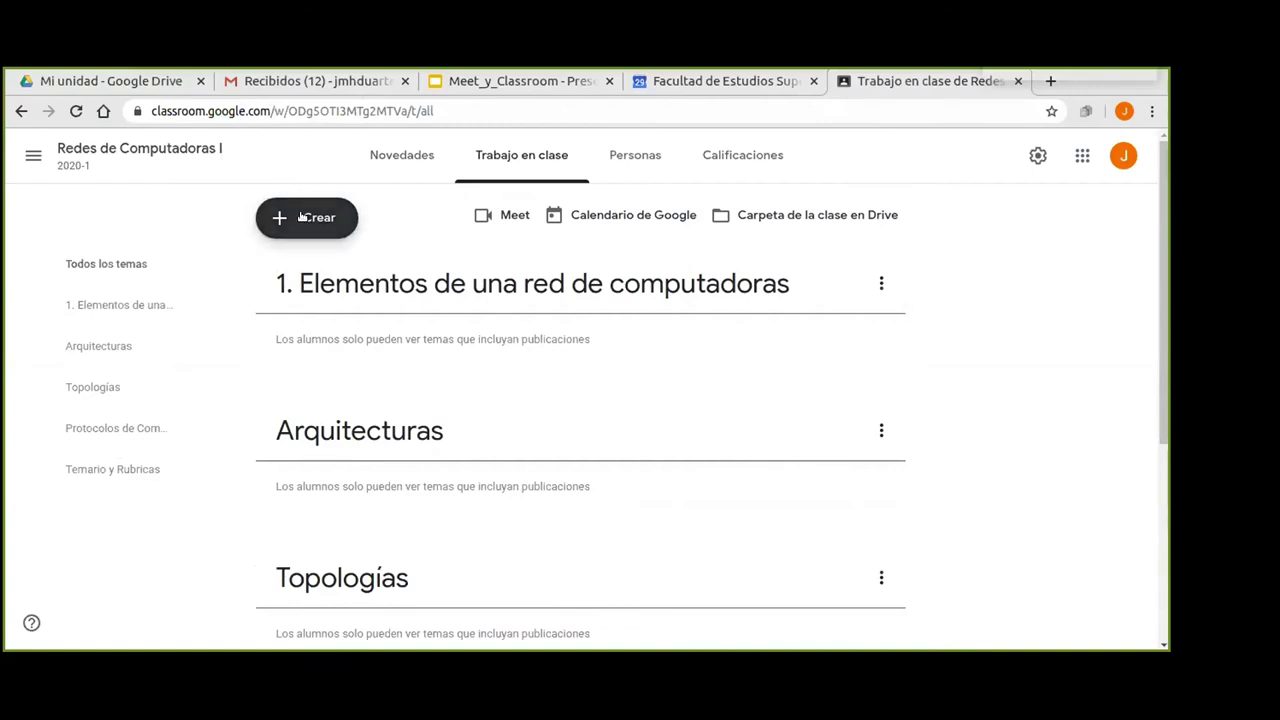
# Start a new material titled 'Temario y rubricas', fixing the last word with the spelling suggestion.
pyautogui.click(302, 217)
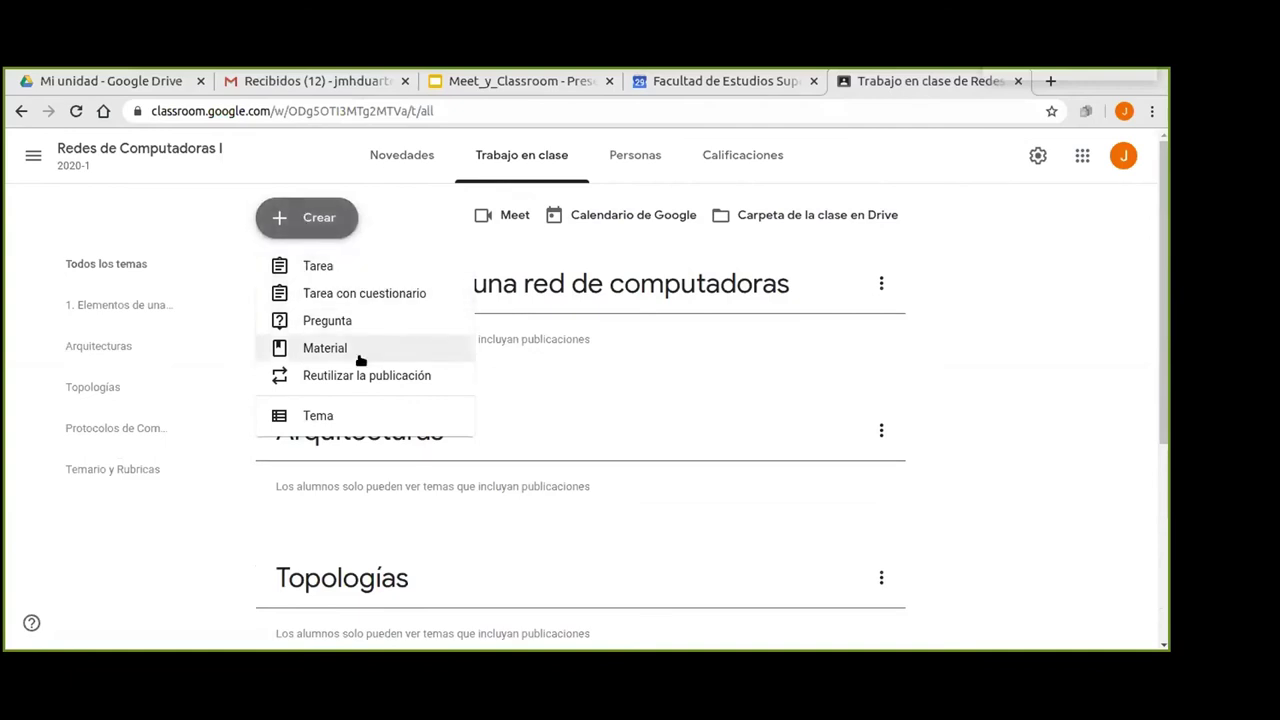
pyautogui.click(315, 354)
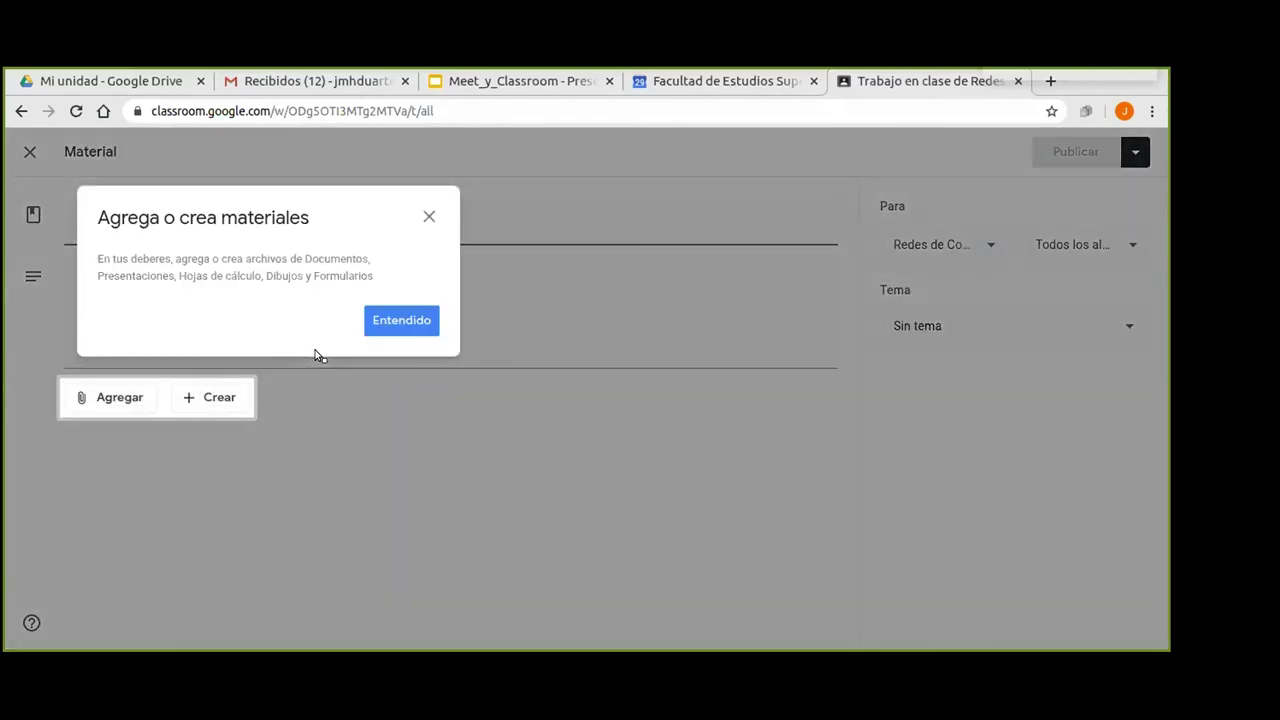
pyautogui.click(395, 319)
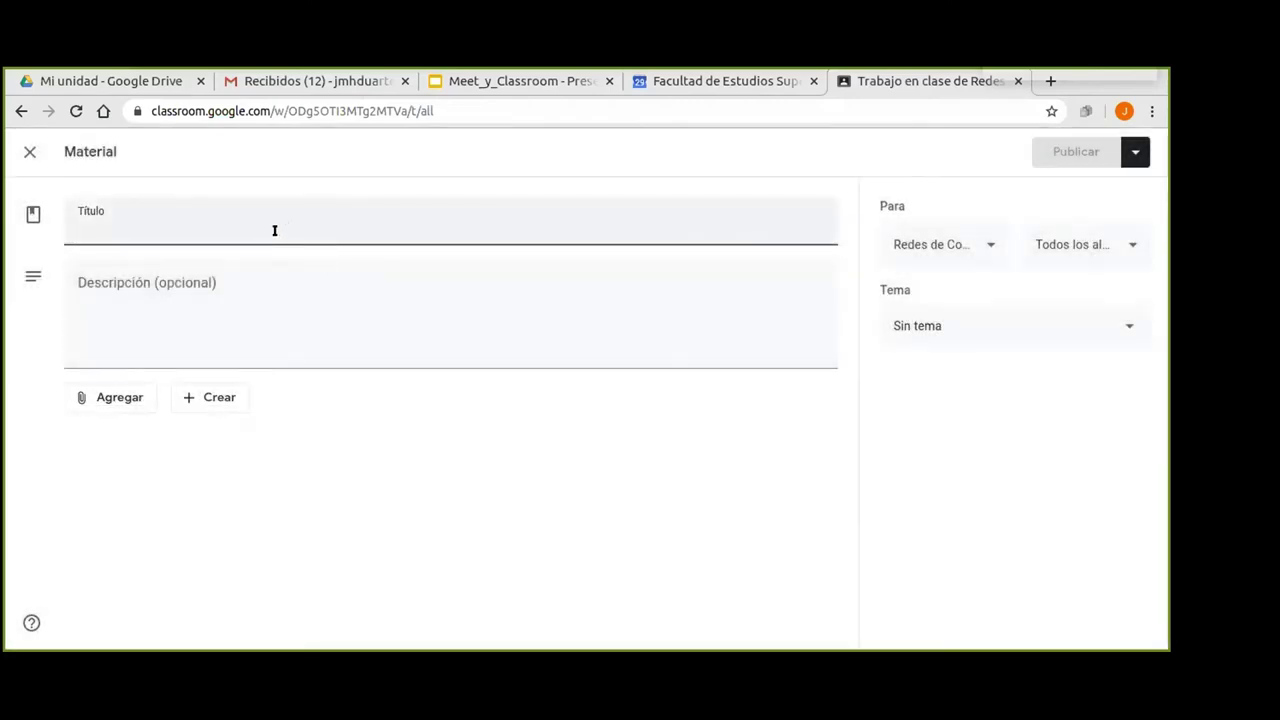
pyautogui.write('Tem')
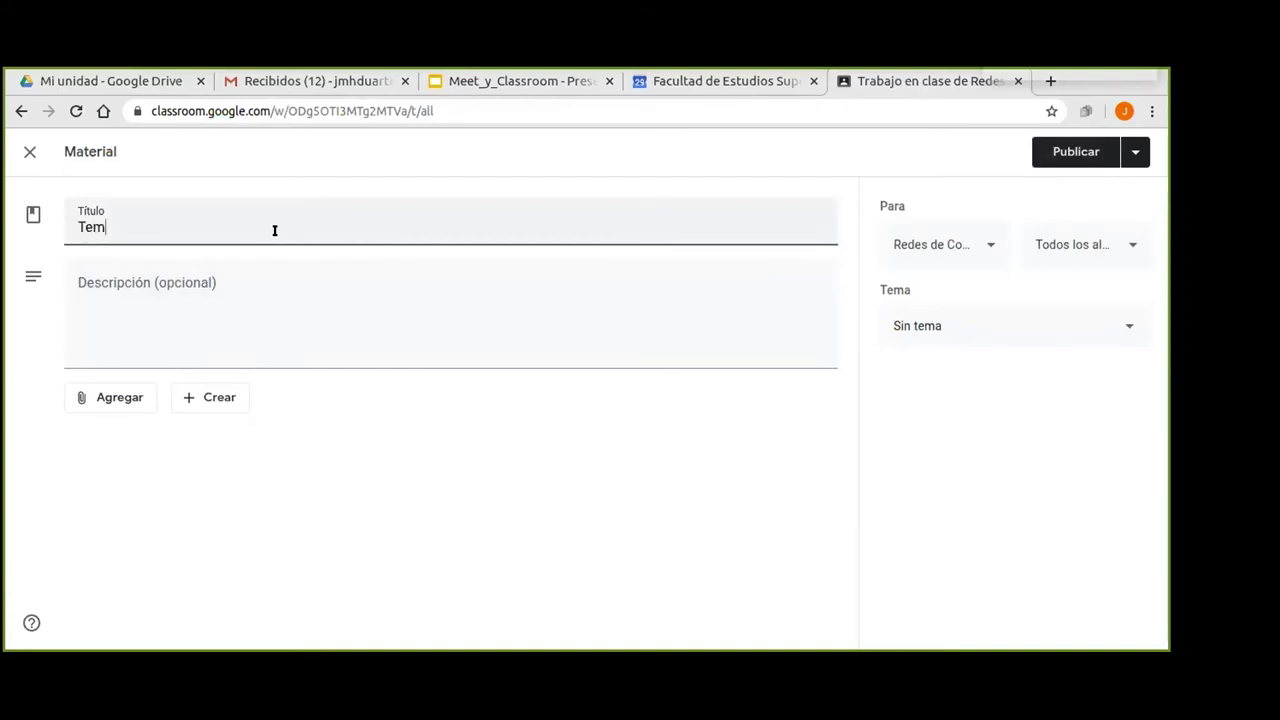
pyautogui.write('ario y rub')
pyautogui.press('BackSpace')
pyautogui.write('úbricas')
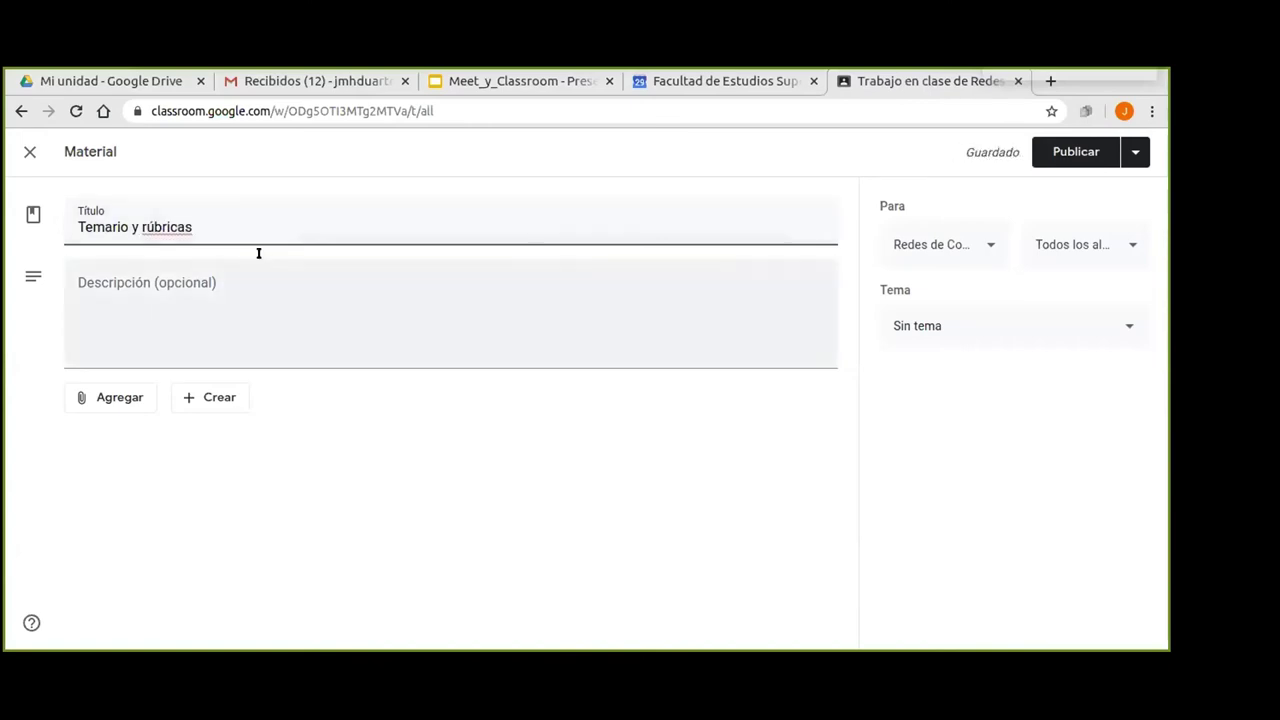
pyautogui.click(217, 274)
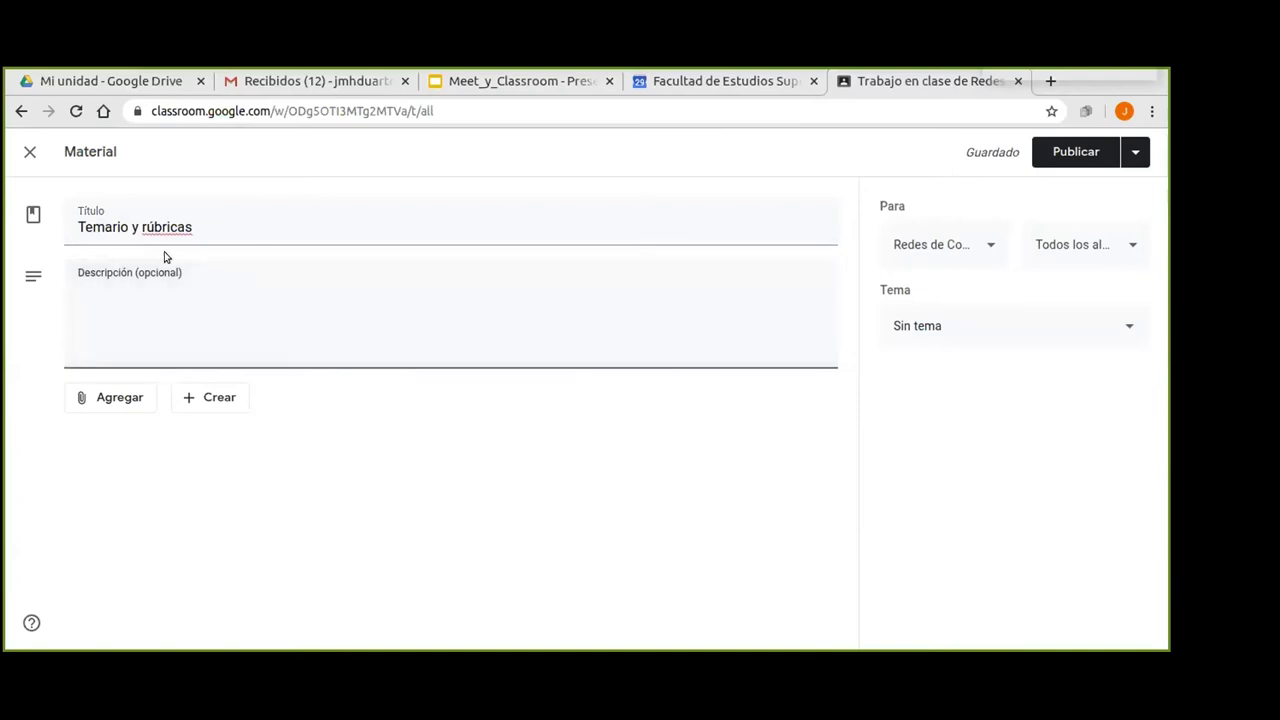
pyautogui.rightClick(150, 226)
pyautogui.click(185, 245)
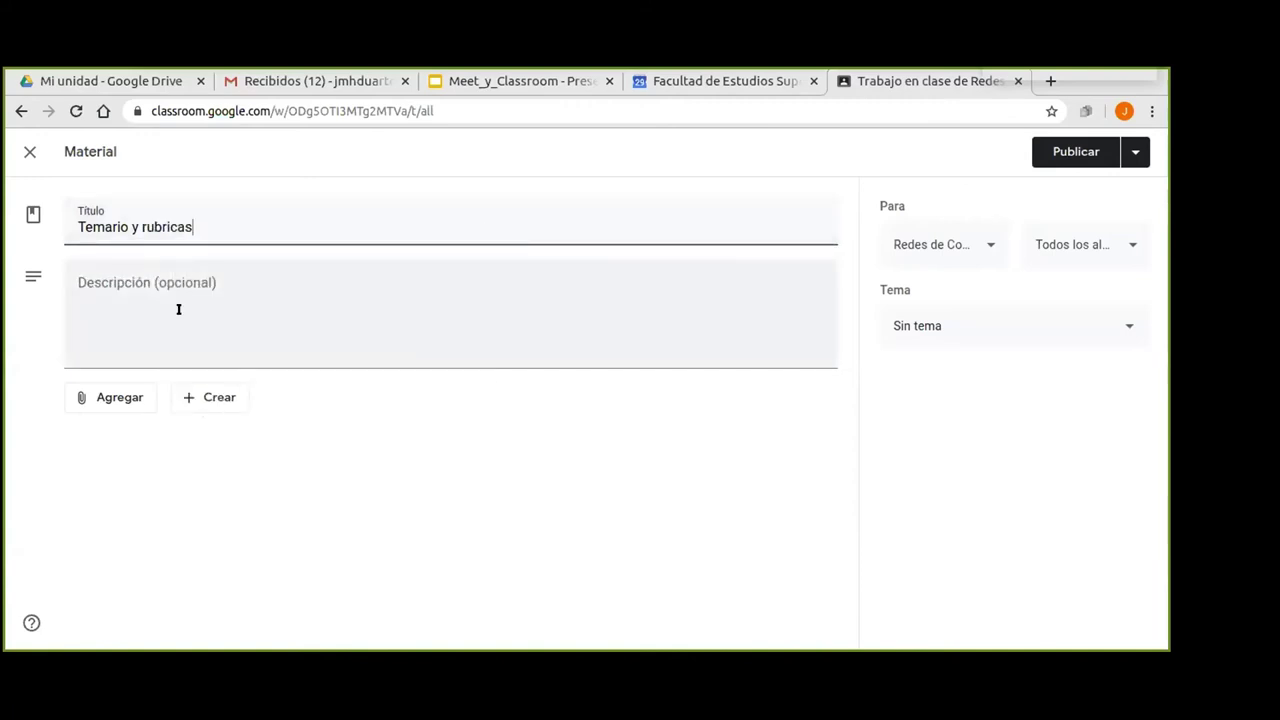
pyautogui.click(160, 353)
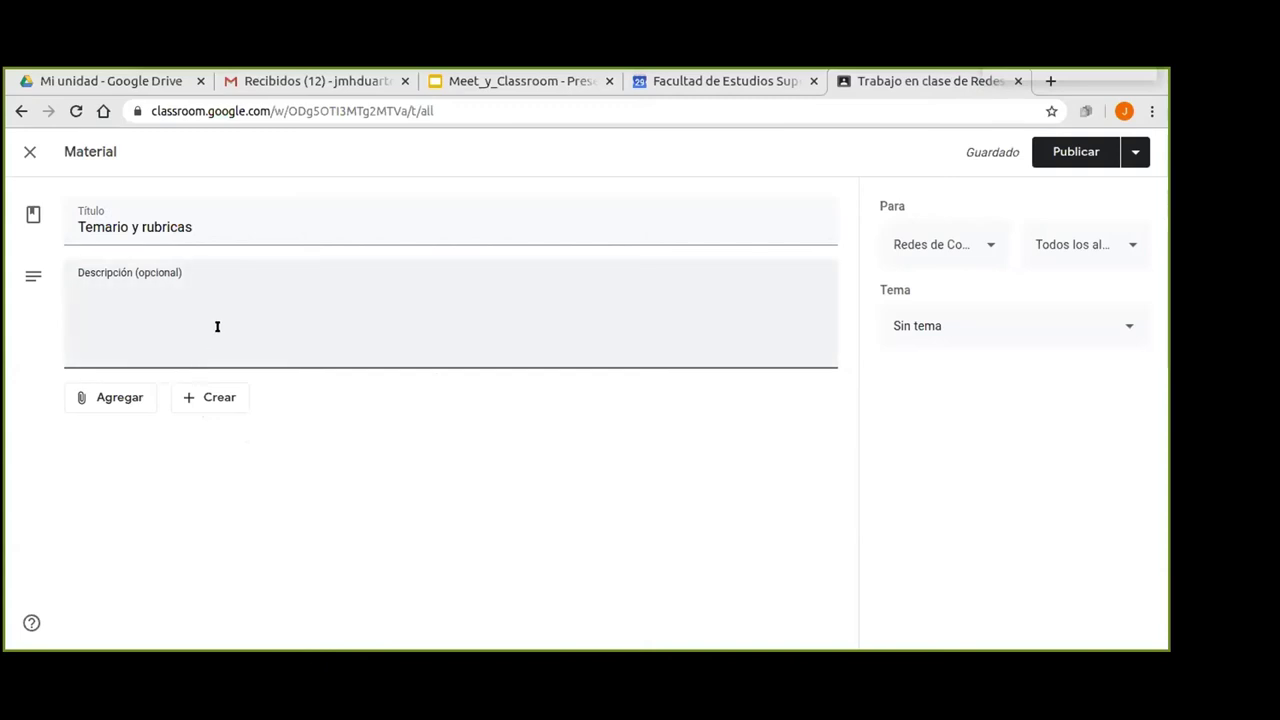
# Write the description's first line: 'Este es el temario oficial que se maneja en el plan de estudios de la FES Cuautitlán.'.
pyautogui.write('Este es e')
pyautogui.write('l temario ofic')
pyautogui.write('ial fique')
pyautogui.press('BackSpace')
pyautogui.press('BackSpace')
pyautogui.press('BackSpace')
pyautogui.press('BackSpace')
pyautogui.press('BackSpace')
pyautogui.write('ñ')
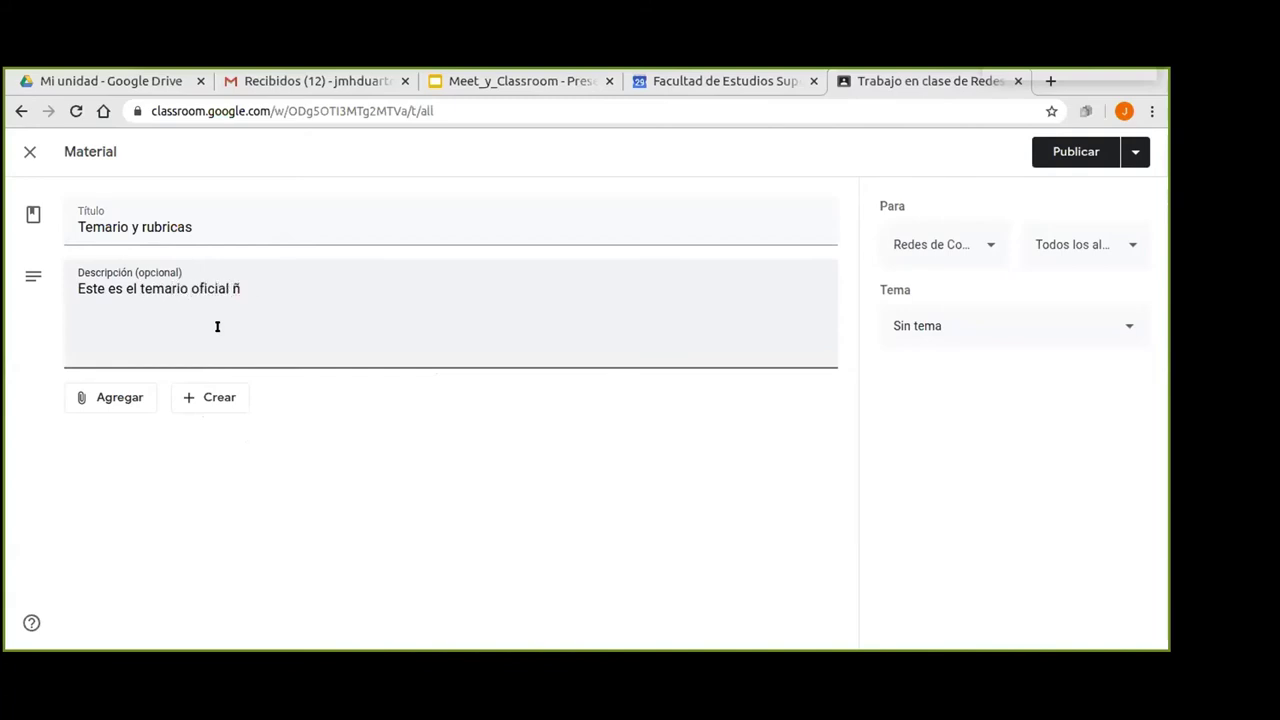
pyautogui.press('BackSpace')
pyautogui.write('que se maneja en el pl')
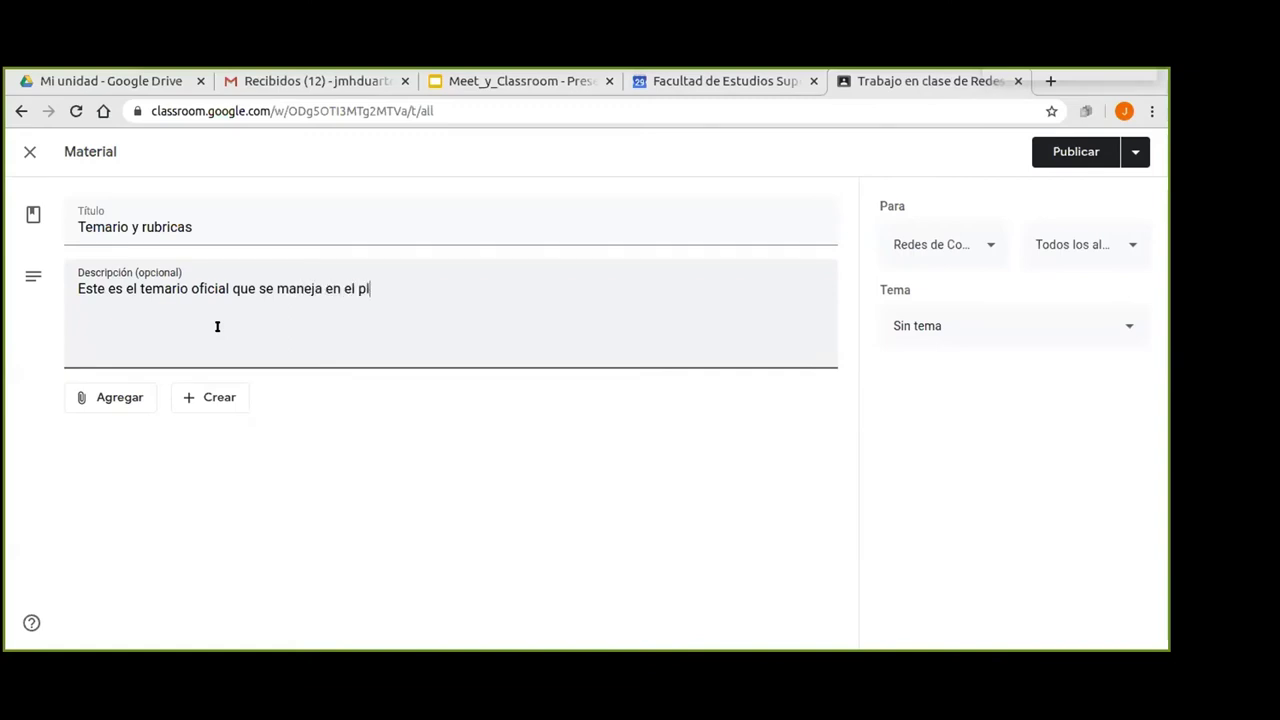
pyautogui.write('an de estudi')
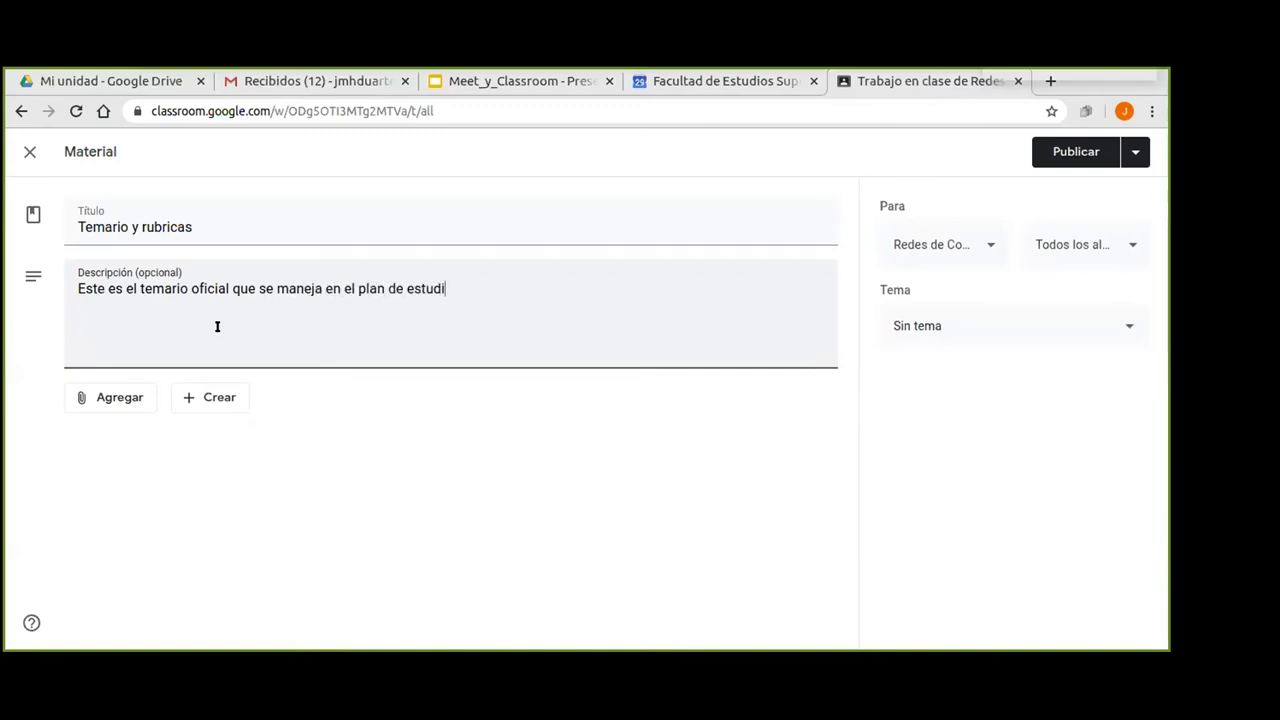
pyautogui.write('os de a')
pyautogui.press('BackSpace')
pyautogui.write('la FES')
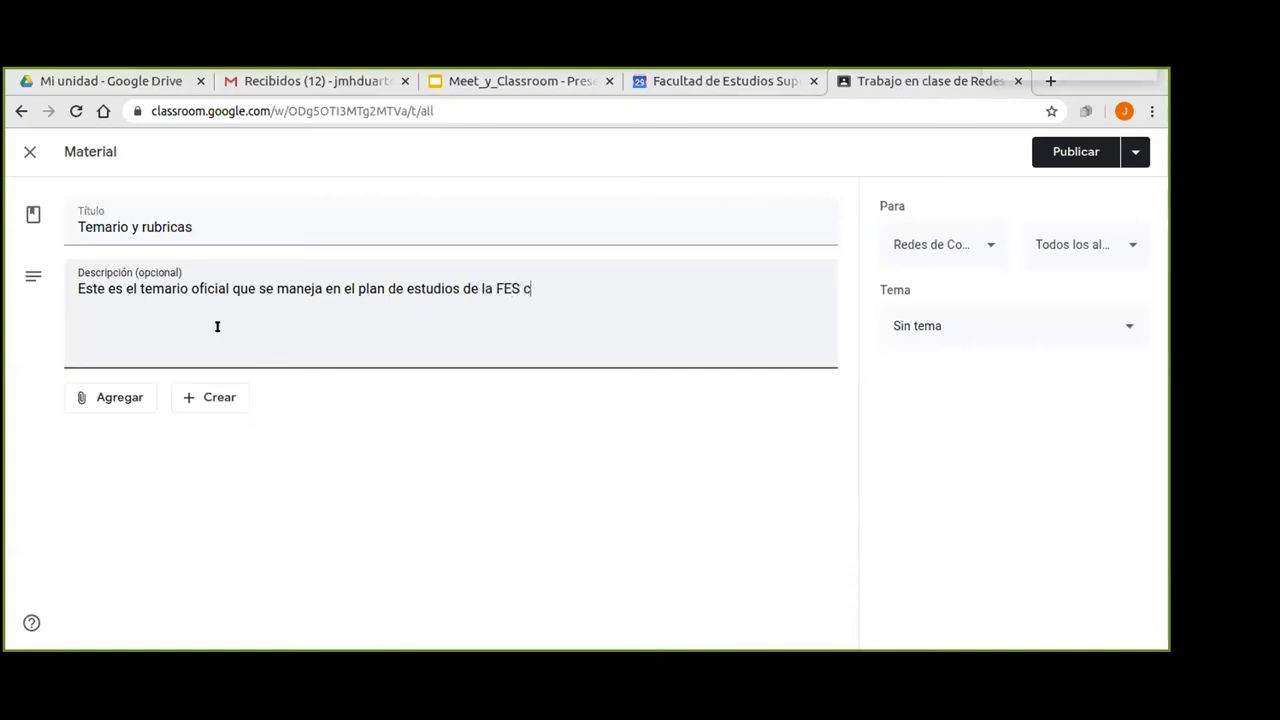
pyautogui.write(' Cuautitlán.')
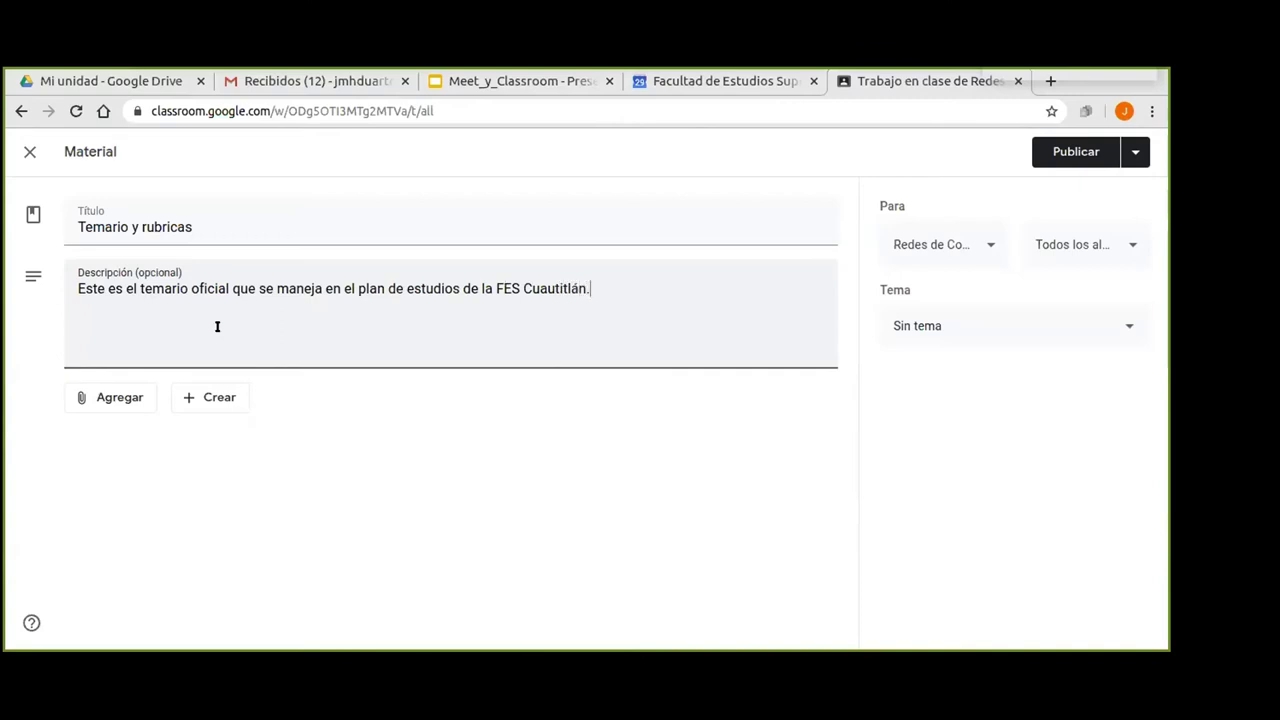
pyautogui.press('Return')
# Add the second line: 'Se incluyen también las metodologías de enseñanza y sugerencias de evaluación.'.
pyautogui.write('Es e')
pyautogui.press('BackSpace')
pyautogui.press('BackSpace')
pyautogui.press('BackSpace')
pyautogui.press('BackSpace')
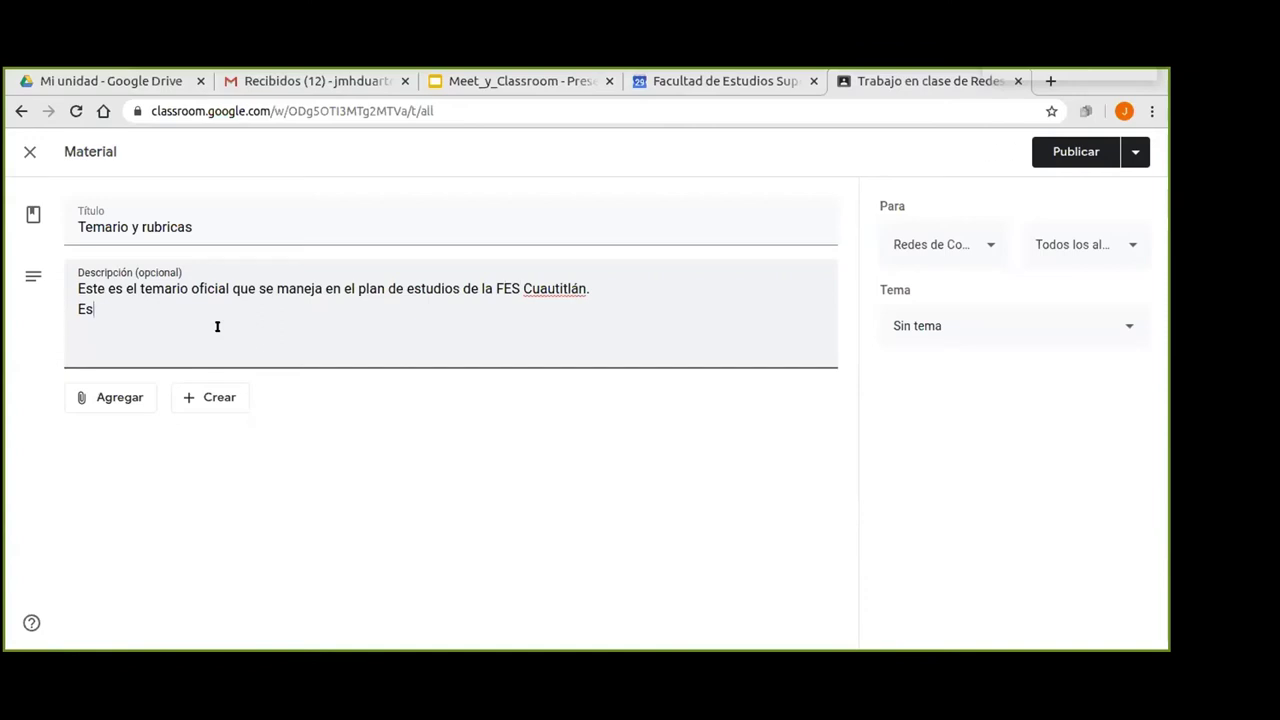
pyautogui.write('Se incluyen ')
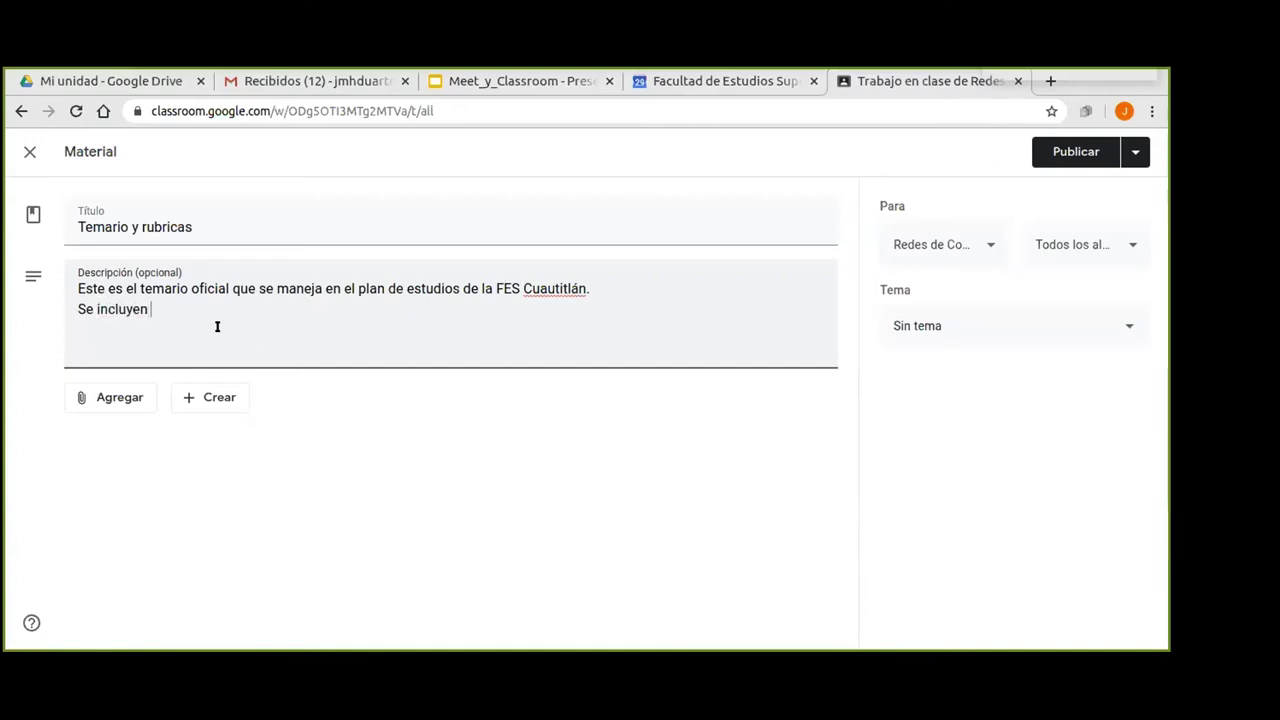
pyautogui.write('también las es')
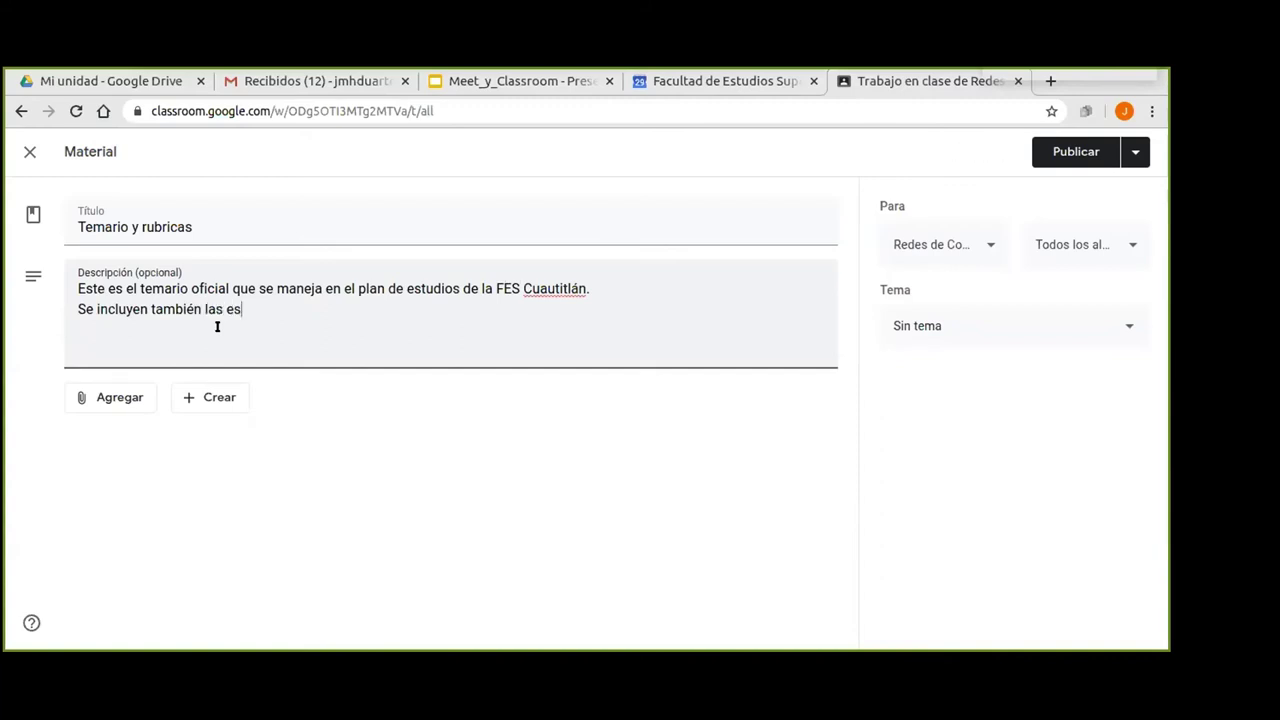
pyautogui.press('BackSpace')
pyautogui.press('BackSpace')
pyautogui.write('metodologías')
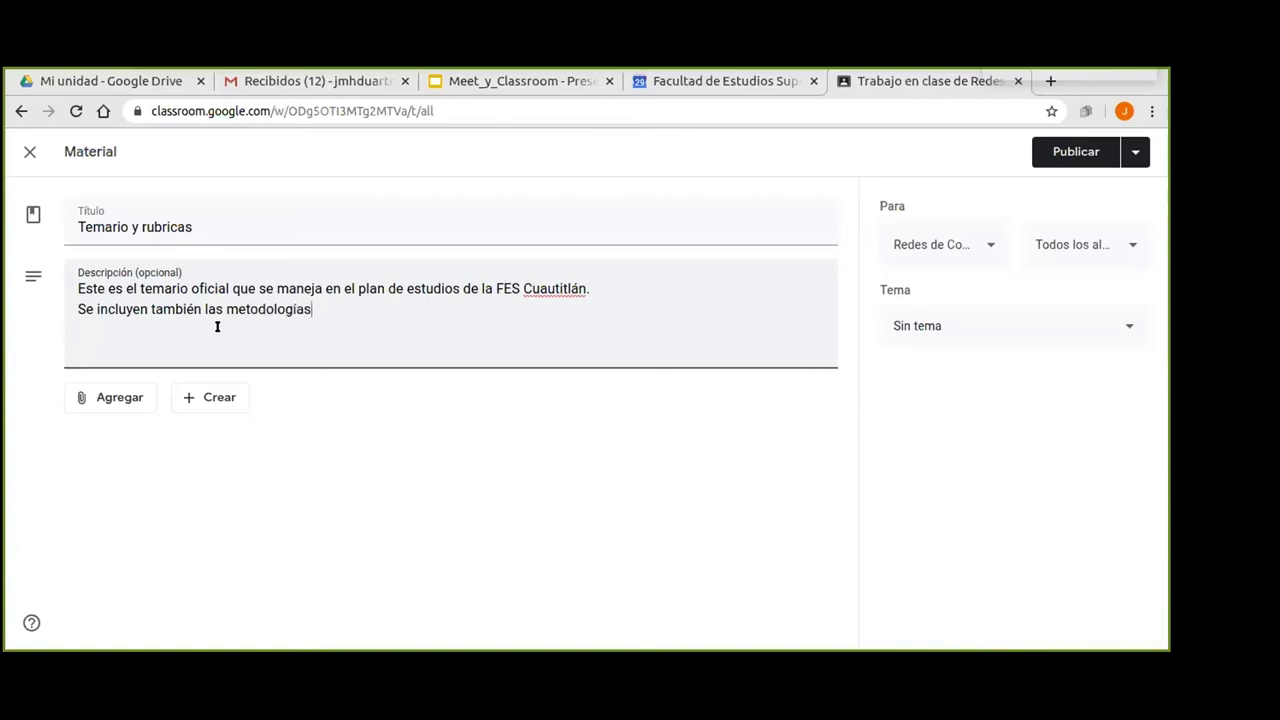
pyautogui.write(' de enseñanza y')
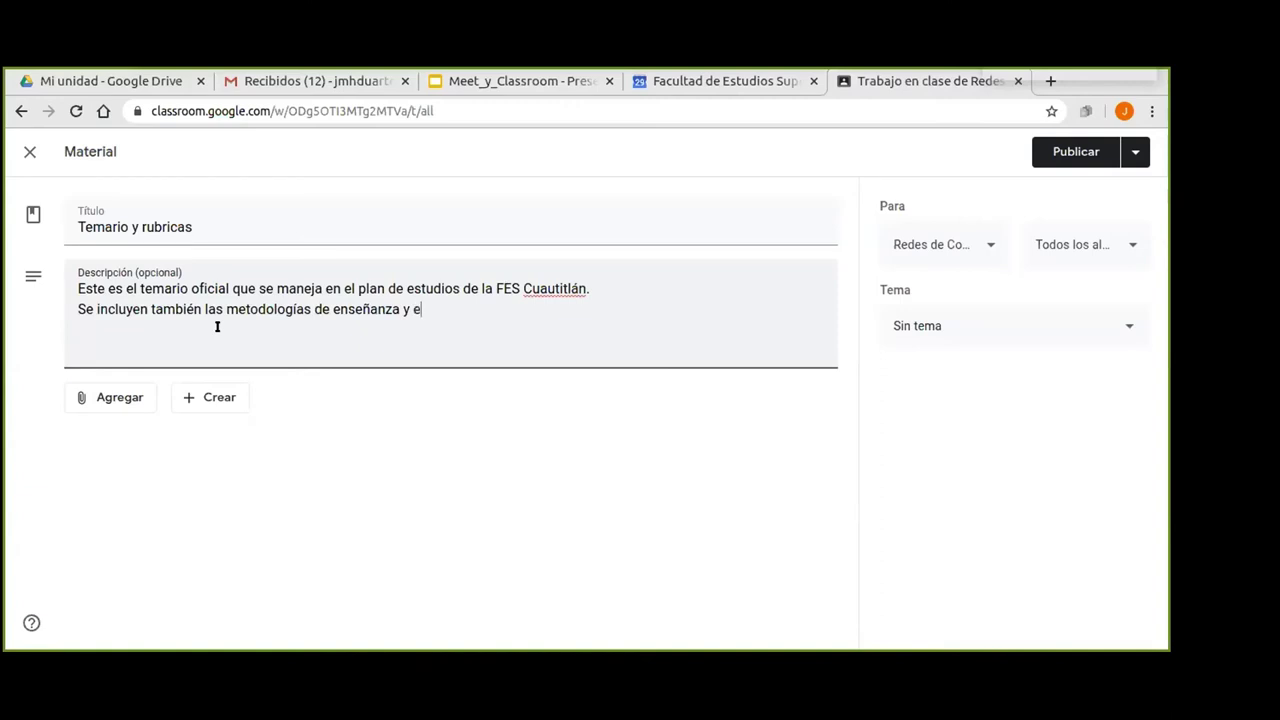
pyautogui.write(' sugeren')
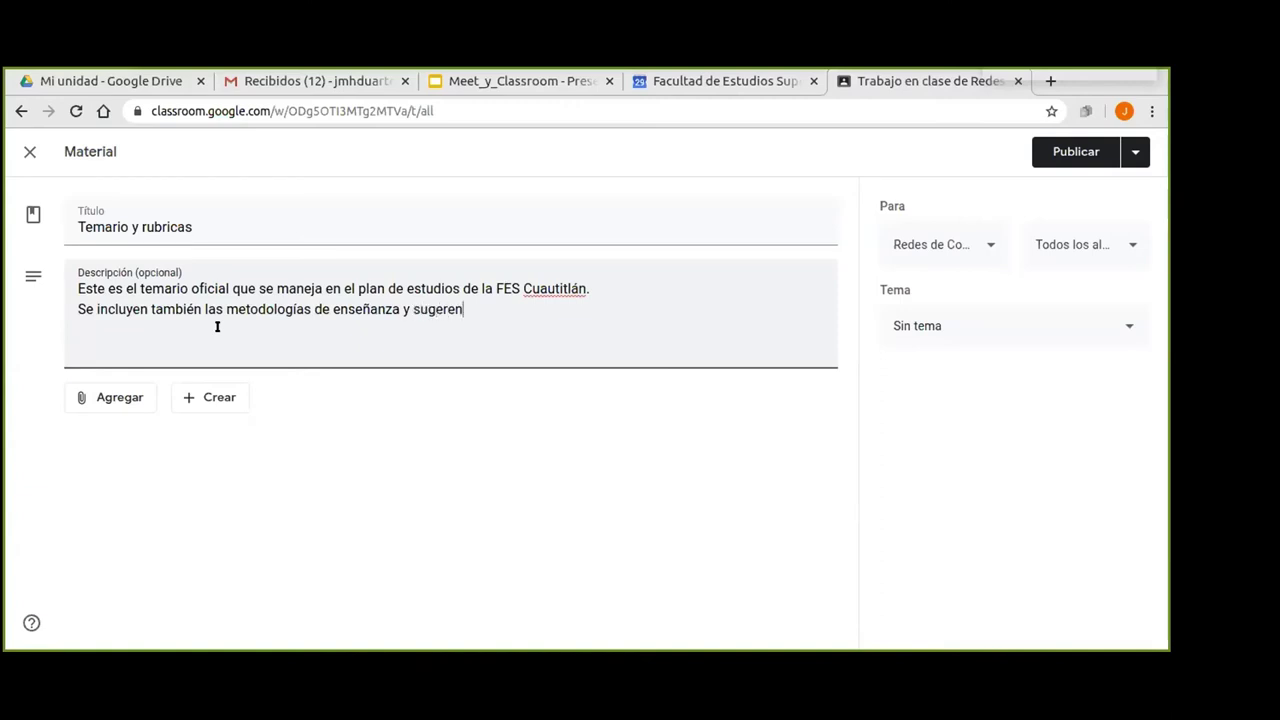
pyautogui.write('cias de evalucaió')
pyautogui.write('ión.')
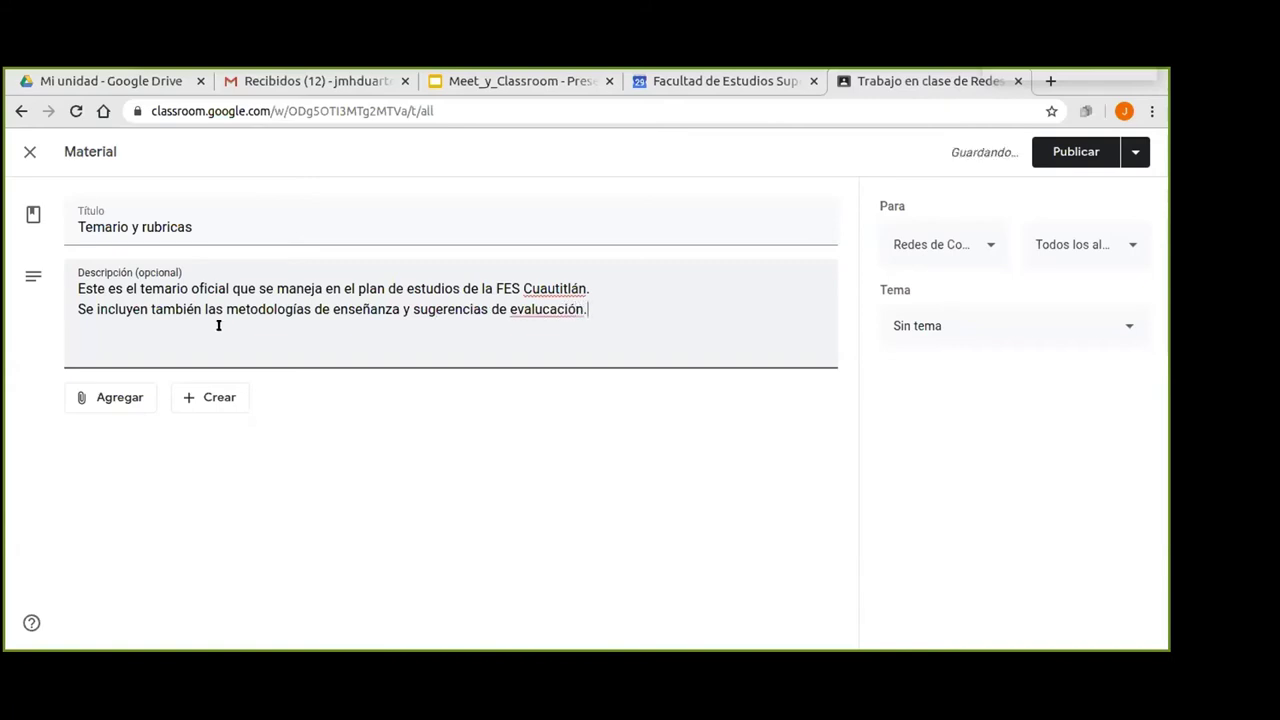
pyautogui.click(106, 402)
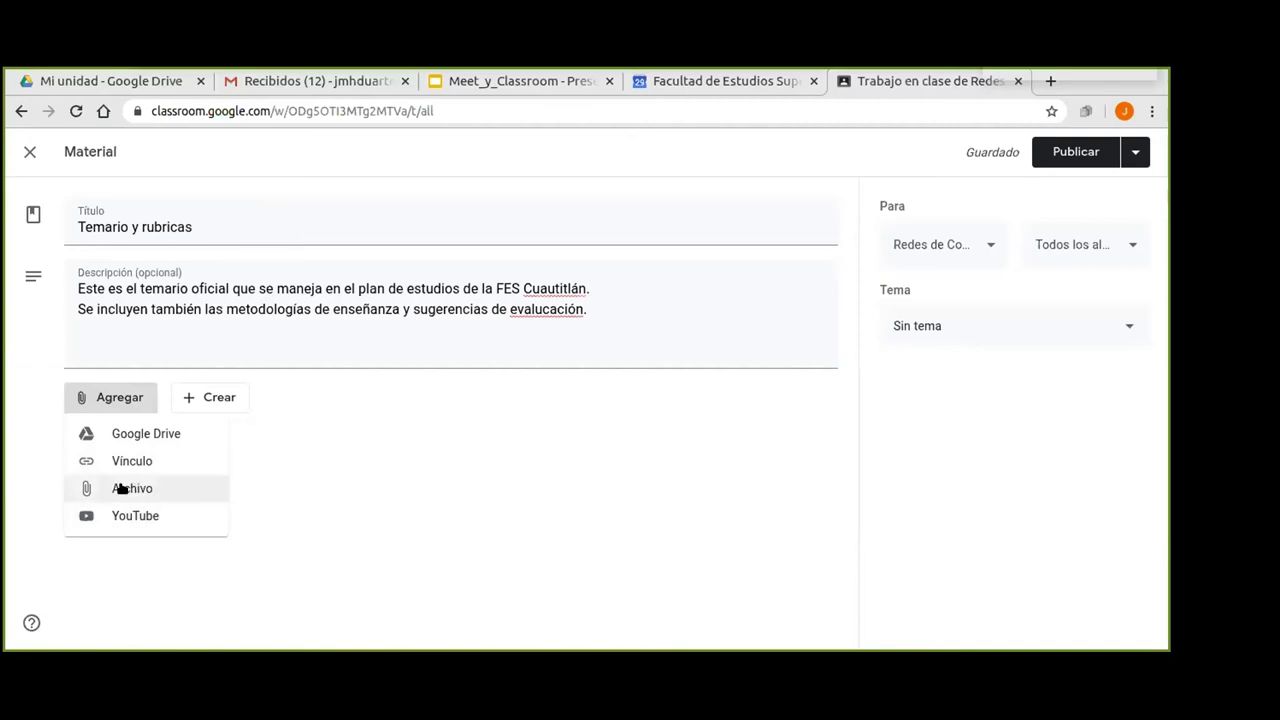
# Upload redes.pdf from the computer as the material's attached file.
pyautogui.click(120, 488)
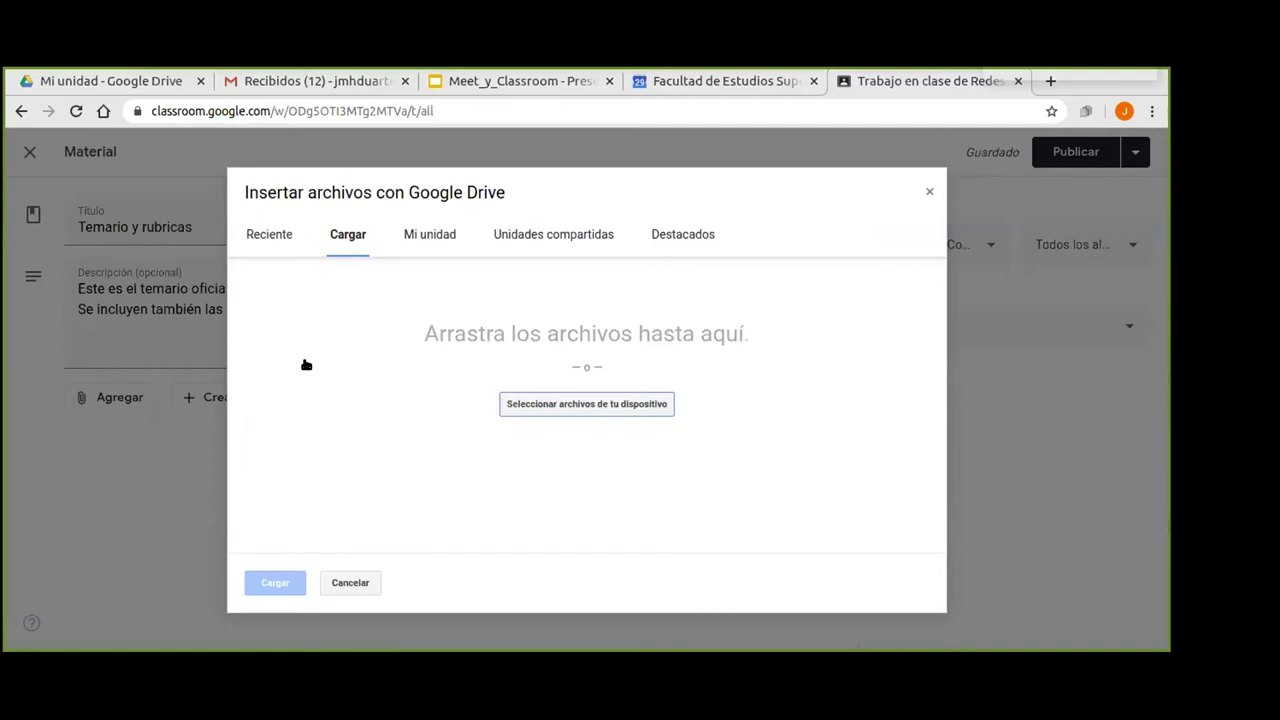
pyautogui.click(583, 408)
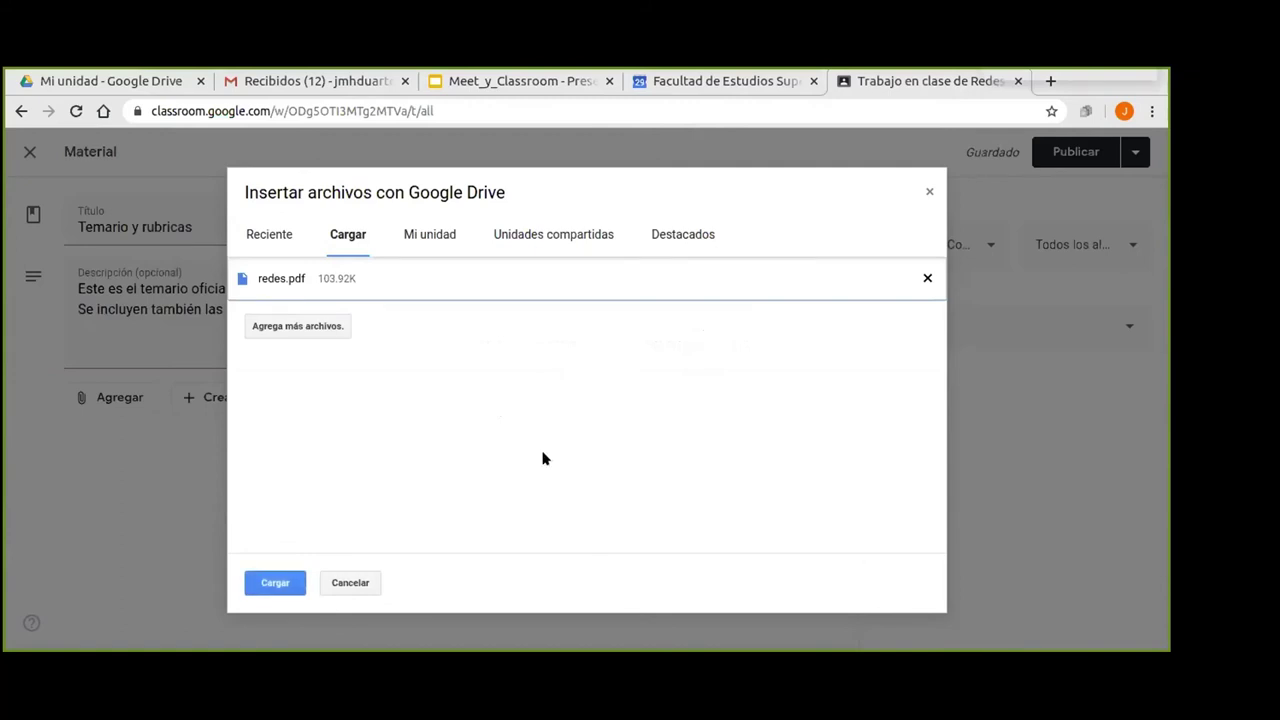
pyautogui.click(274, 583)
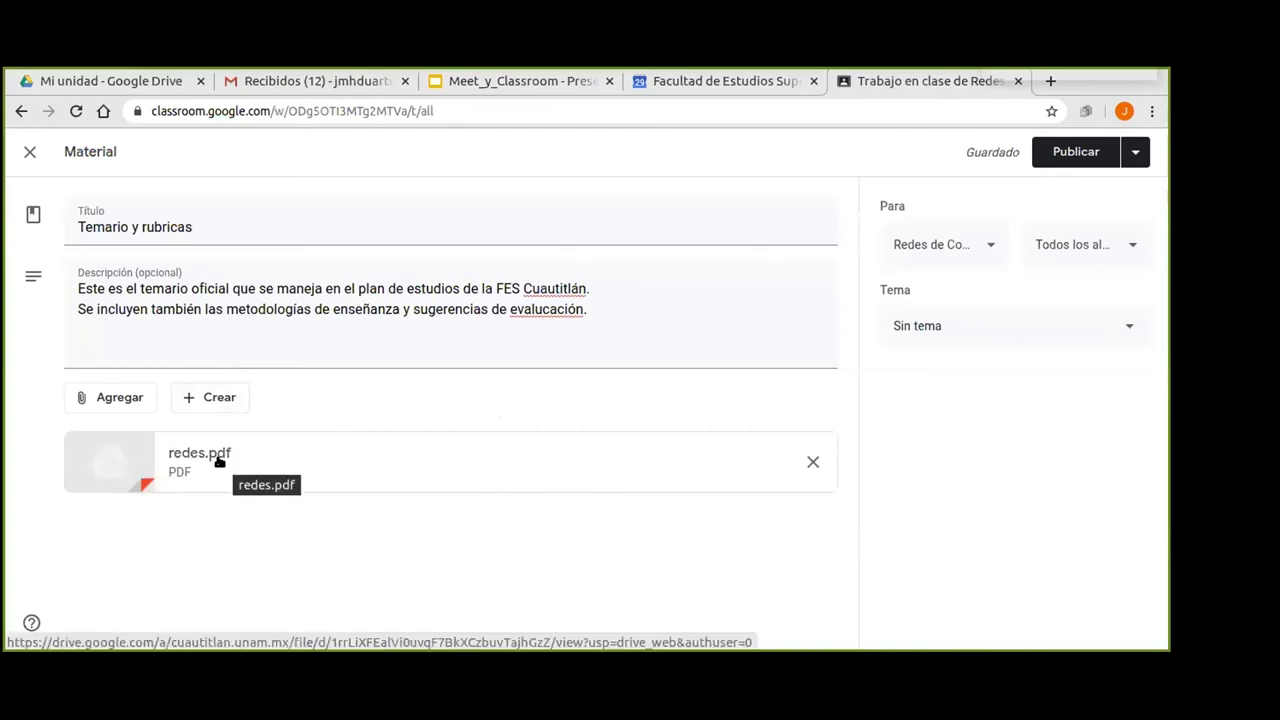
pyautogui.click(186, 455)
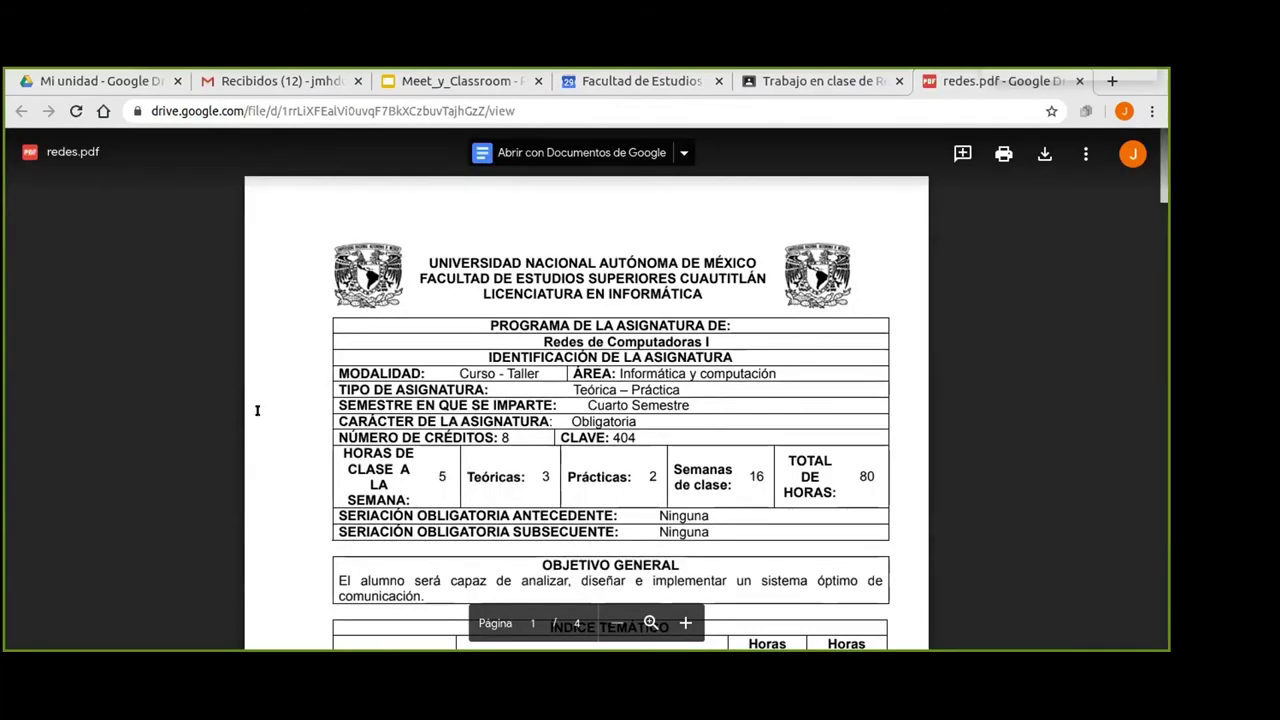
pyautogui.scroll(-1, 808, 372)
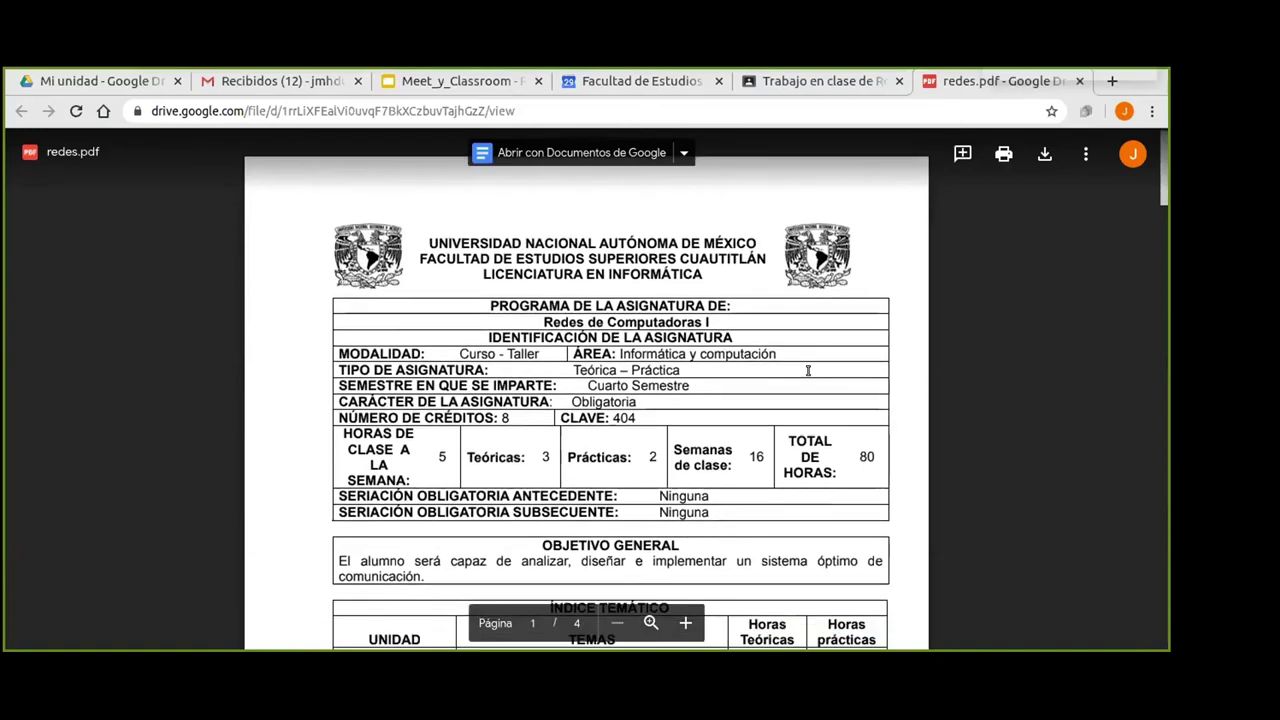
pyautogui.scroll(-10, 808, 372)
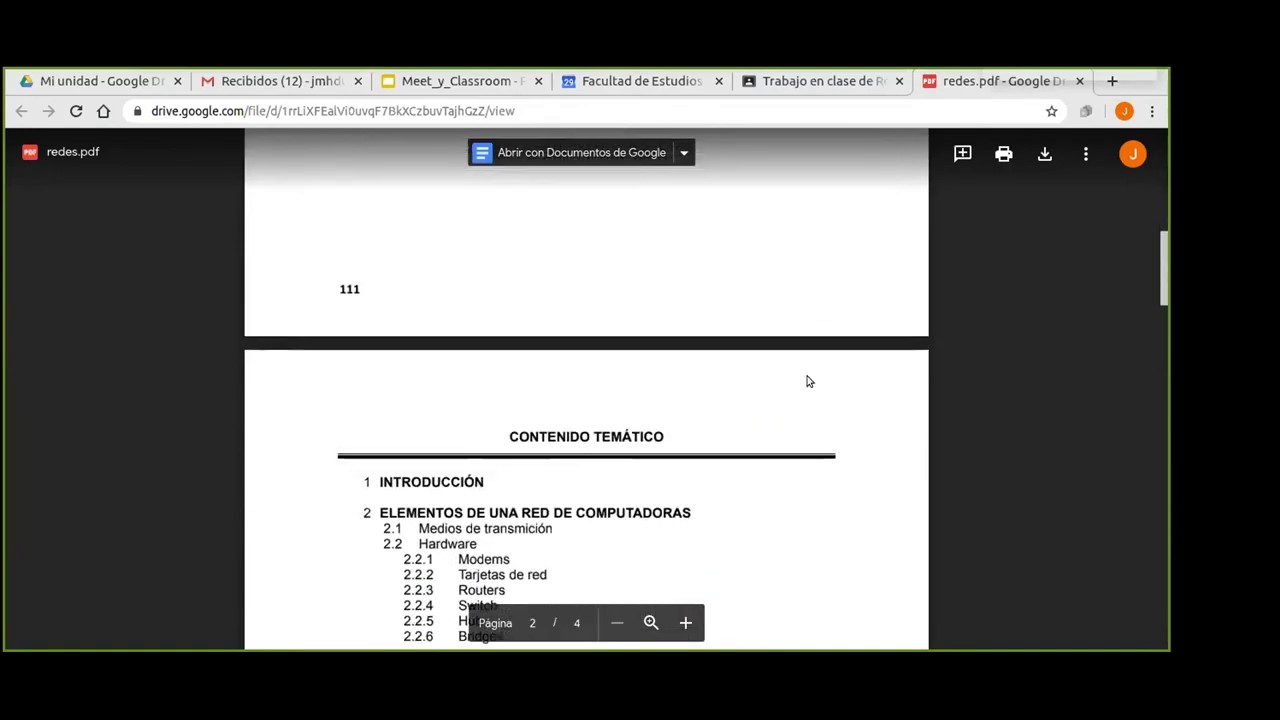
pyautogui.scroll(-7, 808, 377)
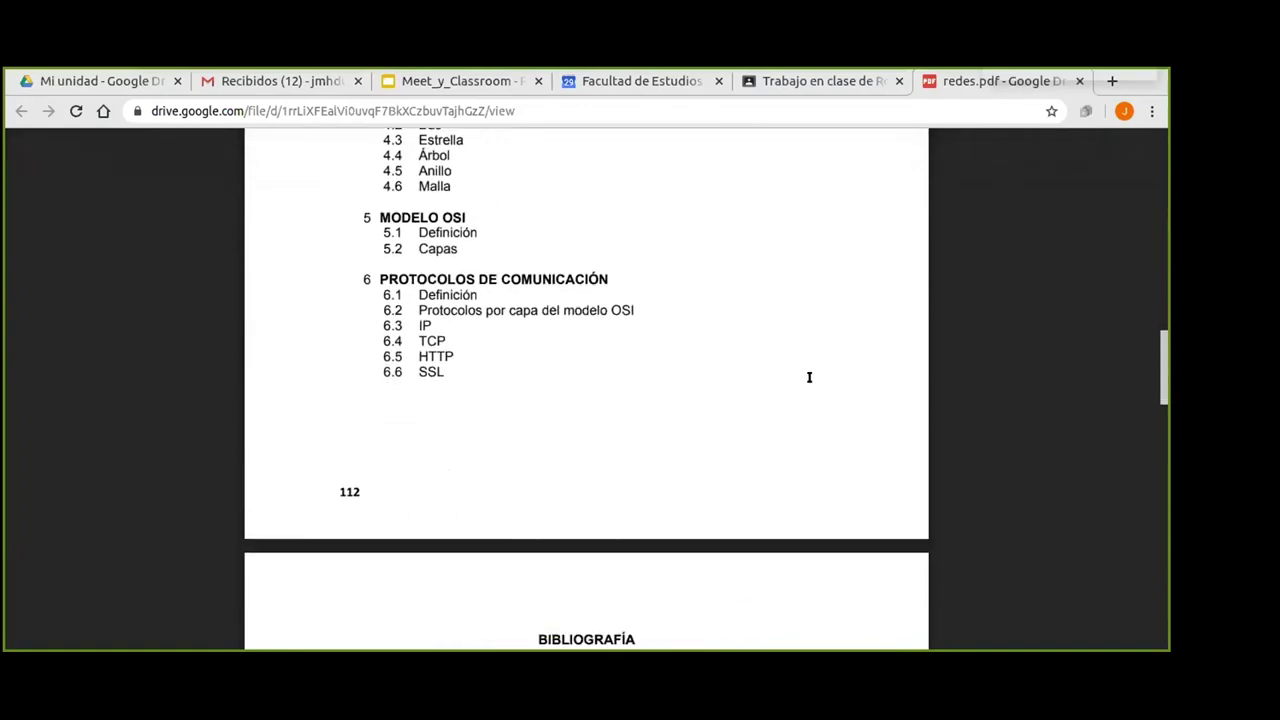
pyautogui.scroll(-8, 810, 381)
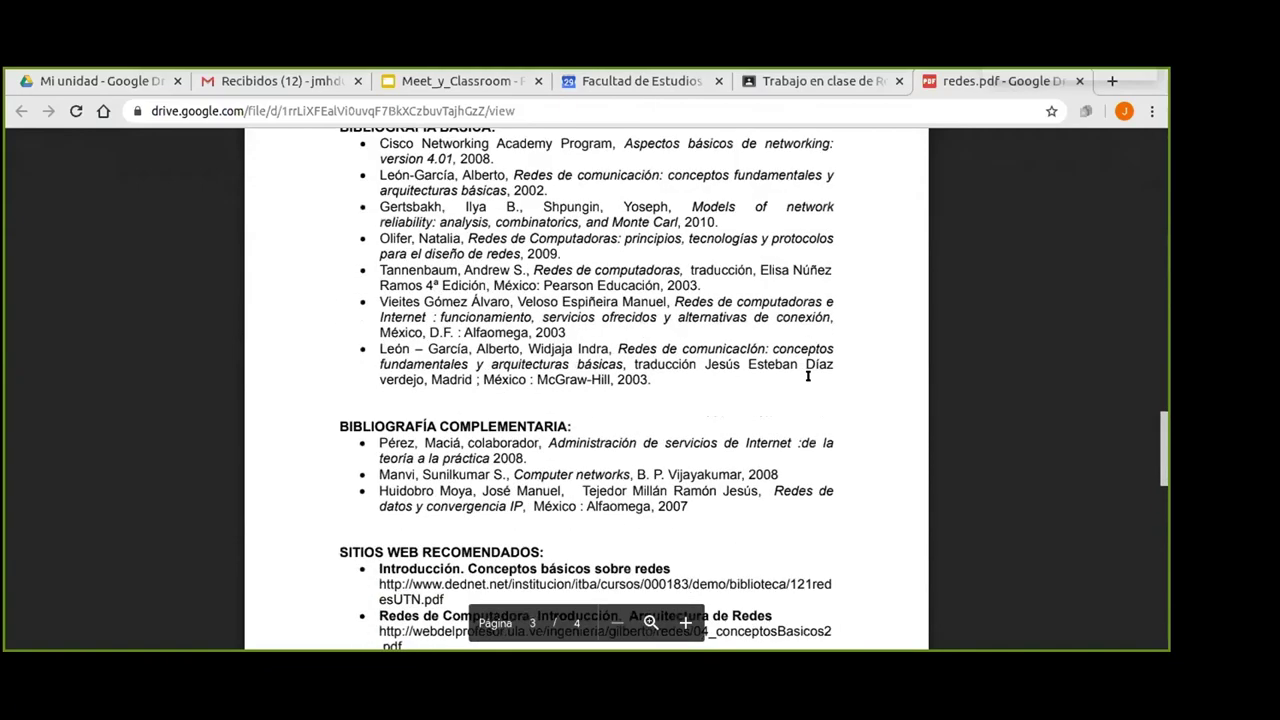
pyautogui.scroll(6, 808, 377)
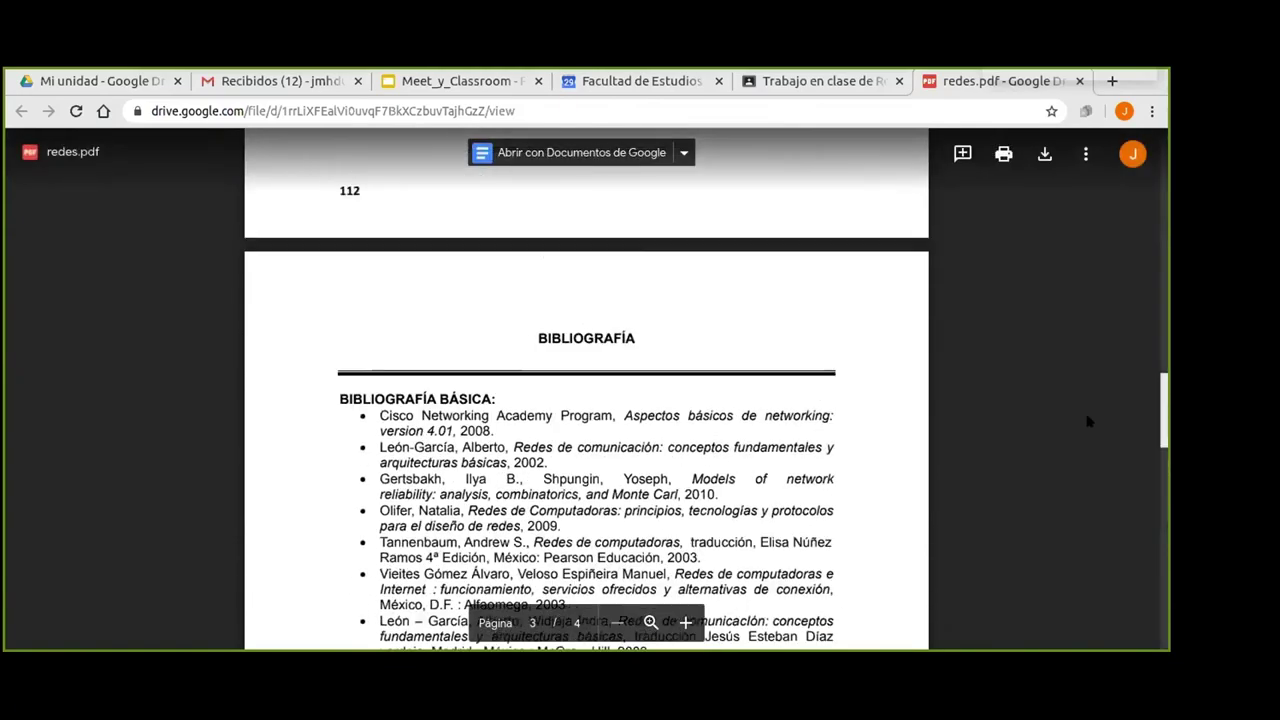
pyautogui.moveTo(1162, 418); pyautogui.dragTo(1092, 95)
pyautogui.click(1079, 81)
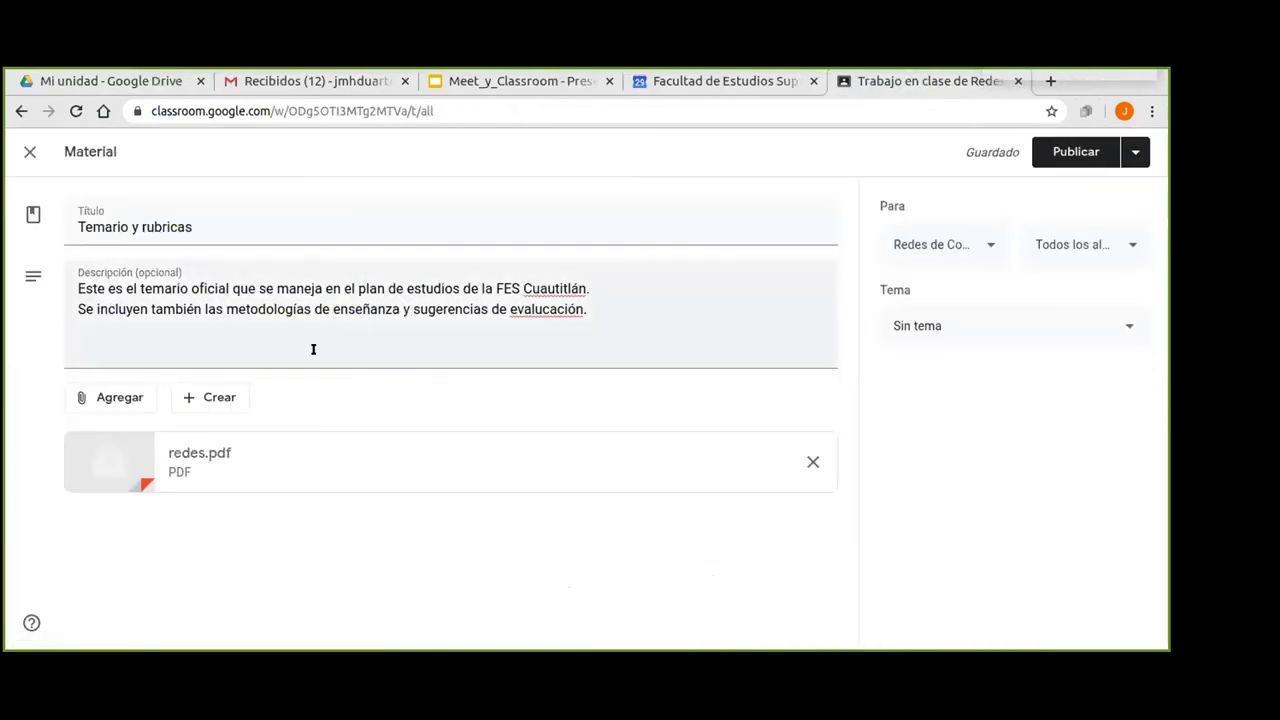
# Publish the 'Temario y rubricas' material with redes.pdf to the classwork page.
pyautogui.click(213, 397)
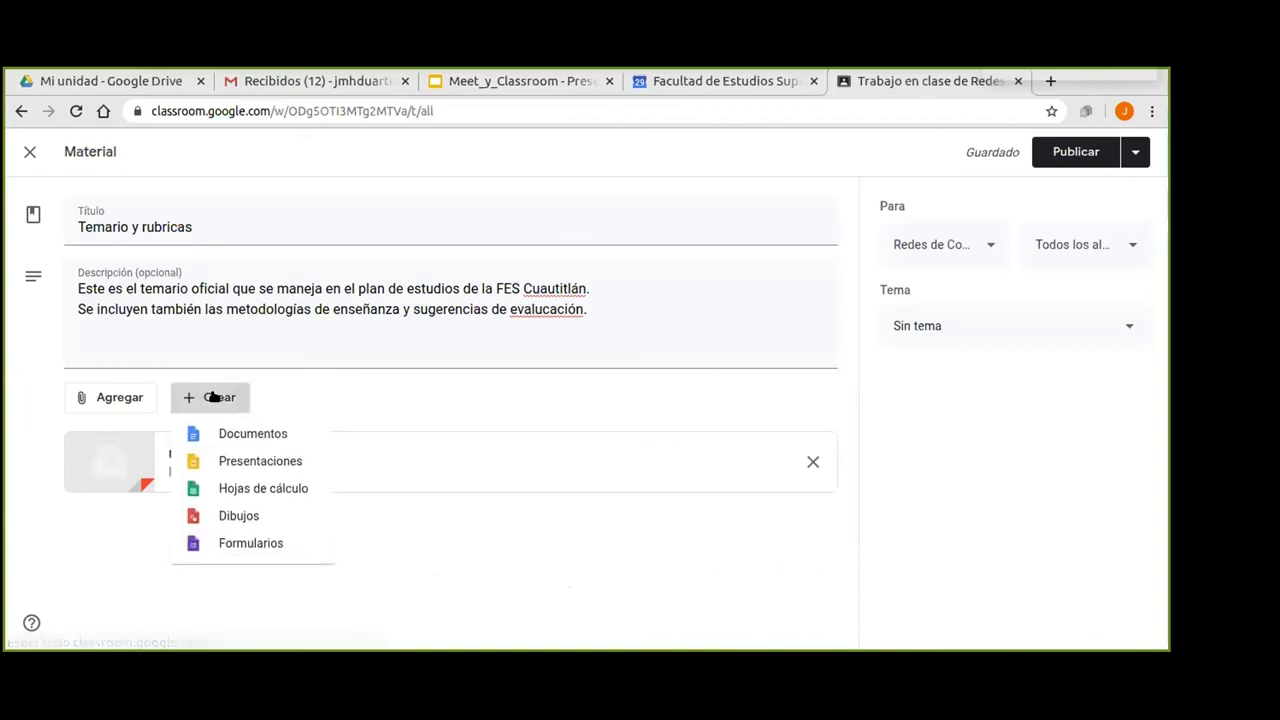
pyautogui.click(287, 394)
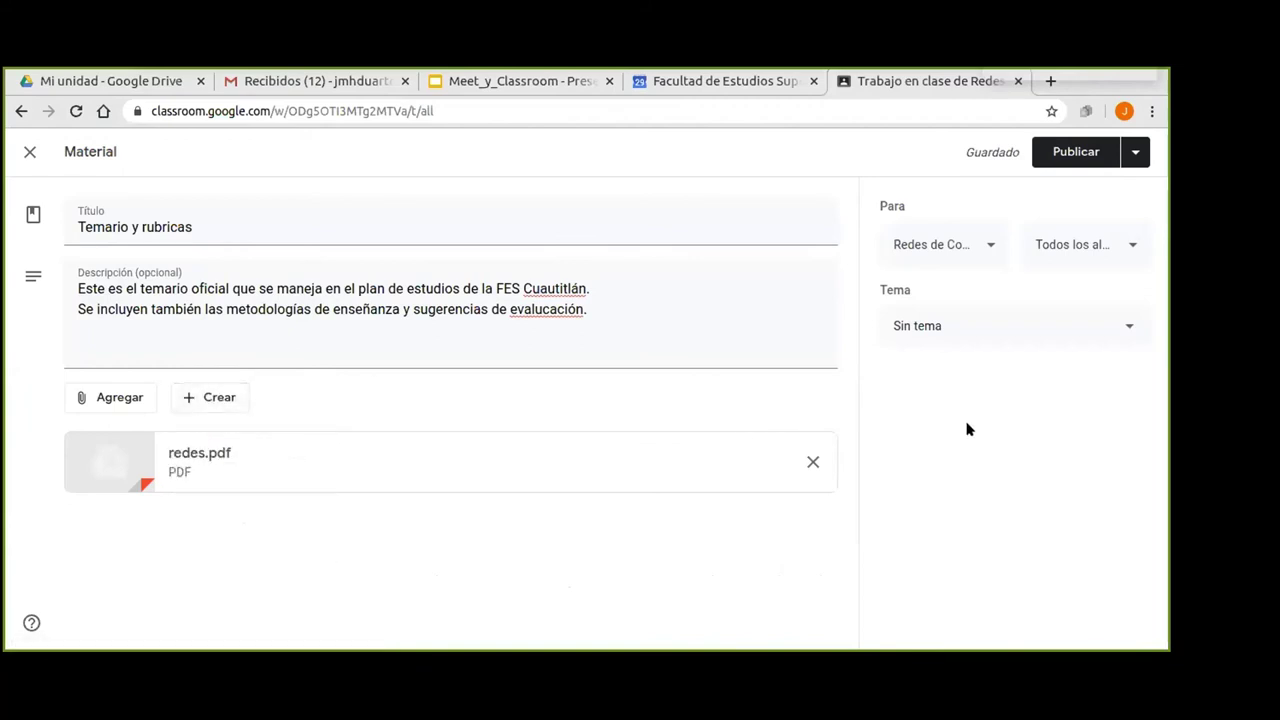
pyautogui.click(1068, 151)
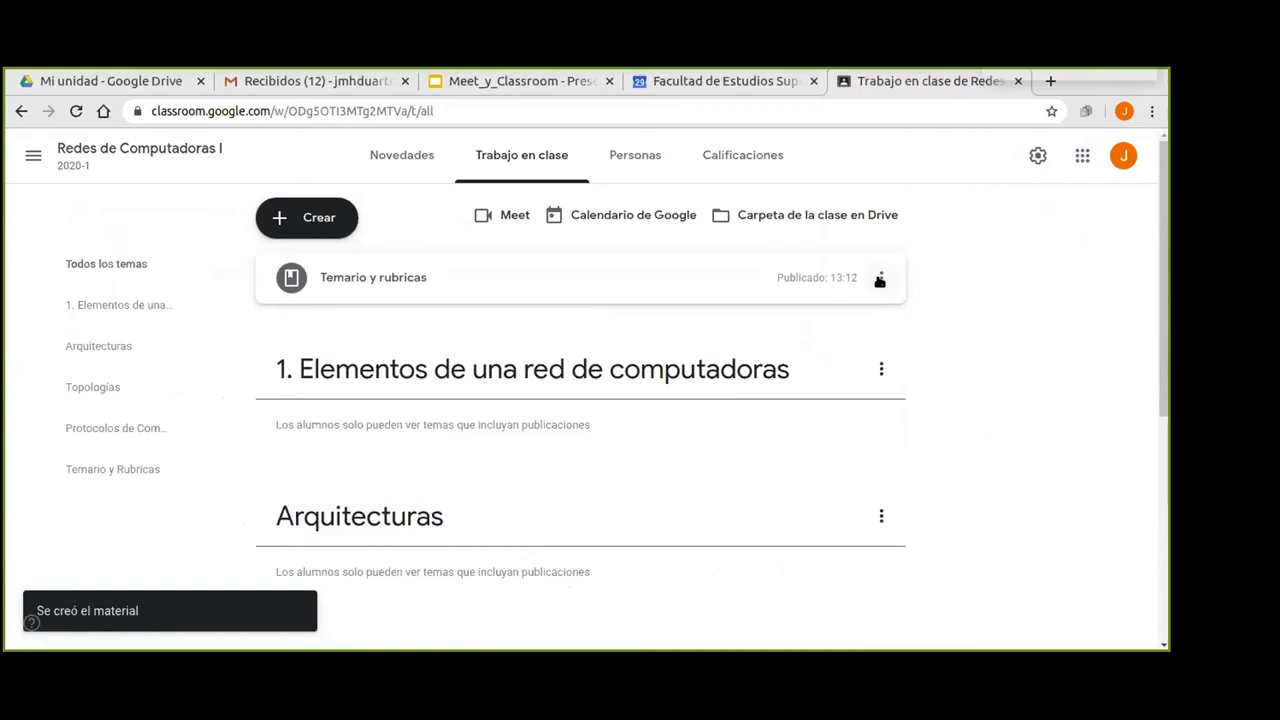
pyautogui.scroll(-4, 1037, 338)
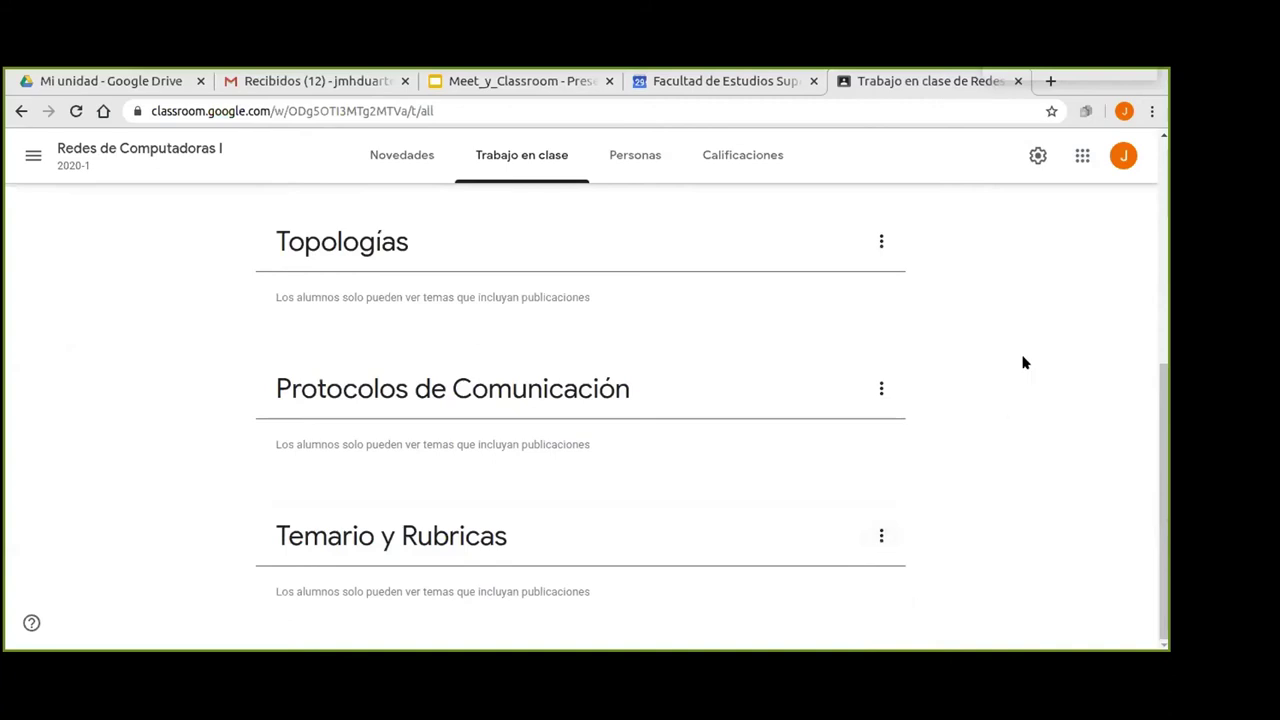
pyautogui.scroll(3, 1021, 364)
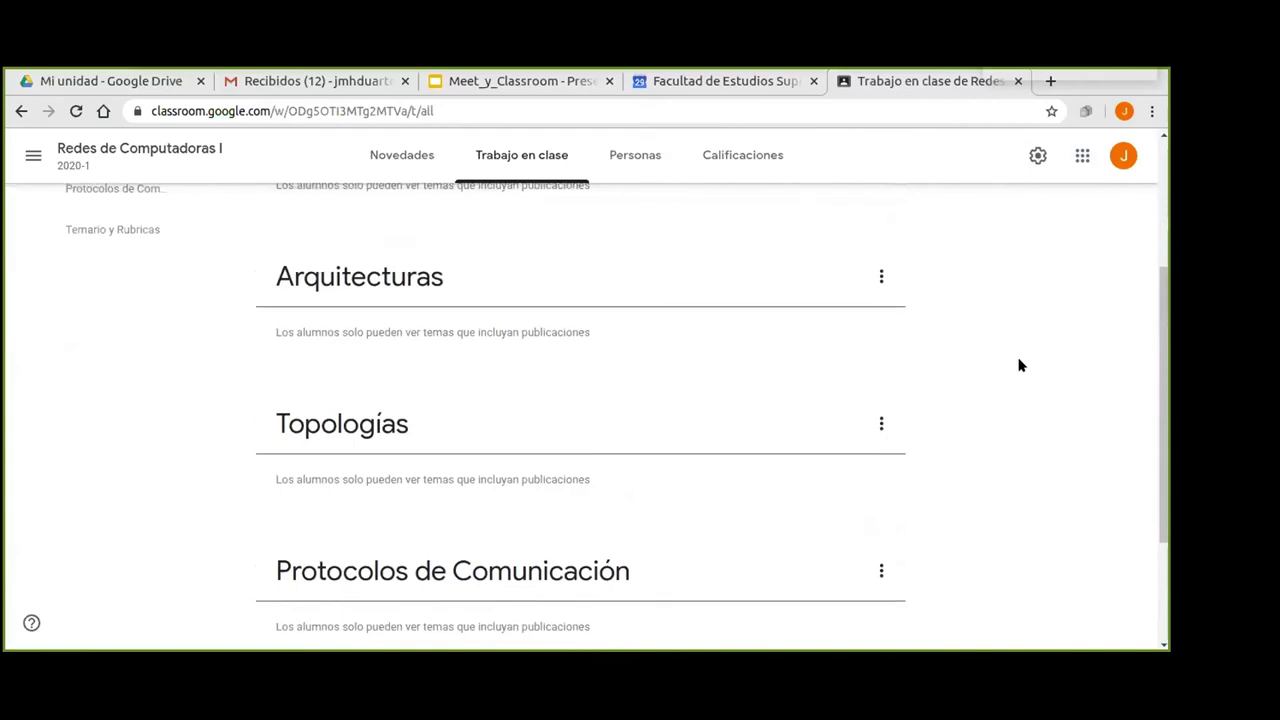
pyautogui.scroll(1, 1013, 365)
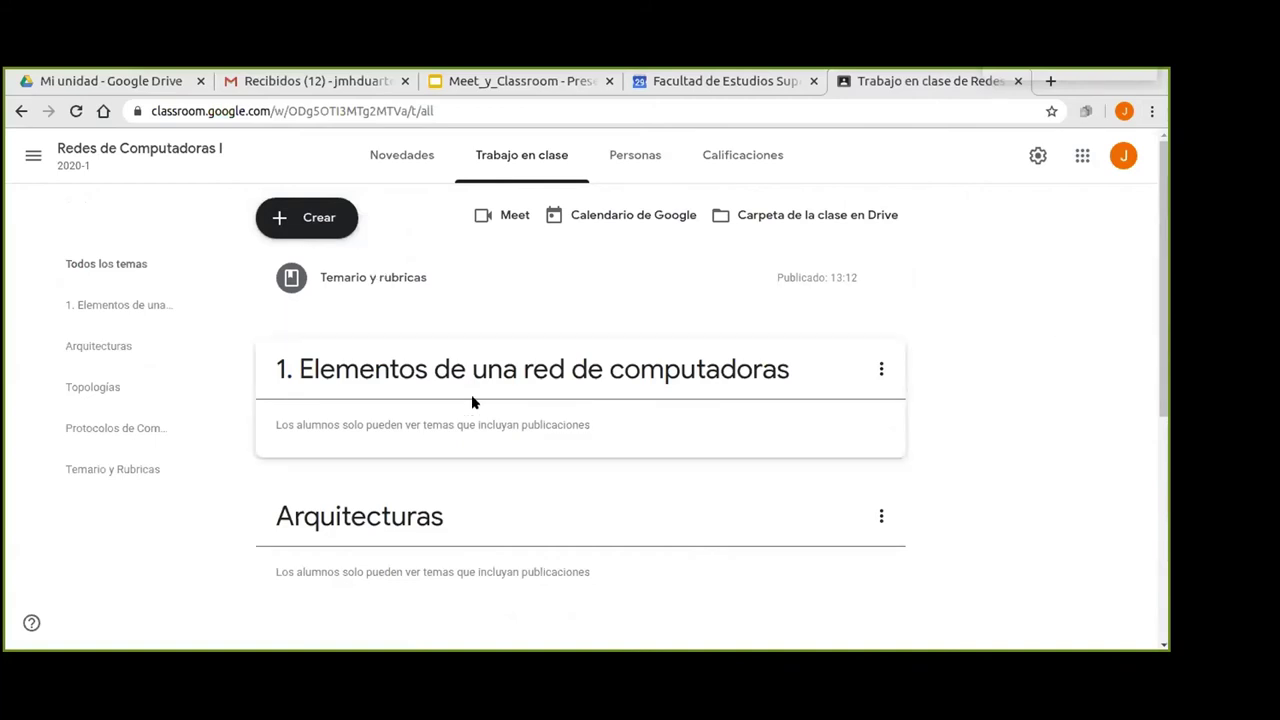
# Check the options menus of the first topic and the new Temario y rubricas post.
pyautogui.click(881, 369)
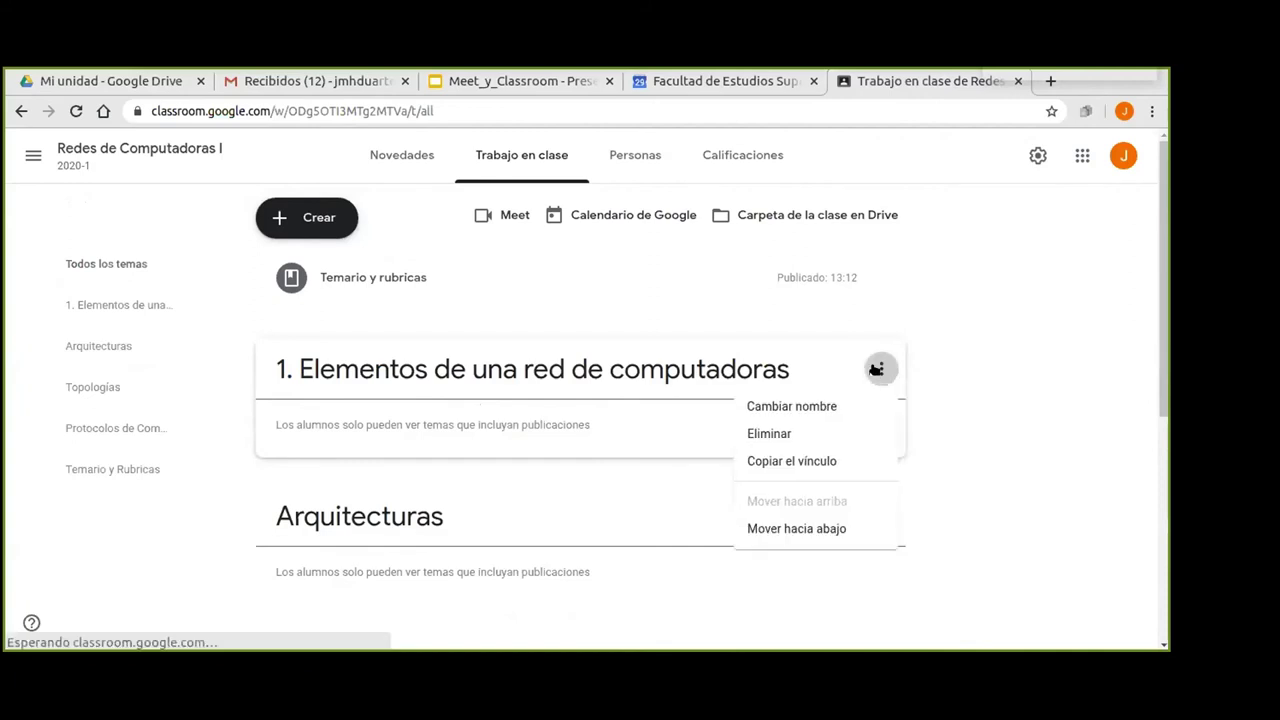
pyautogui.click(975, 344)
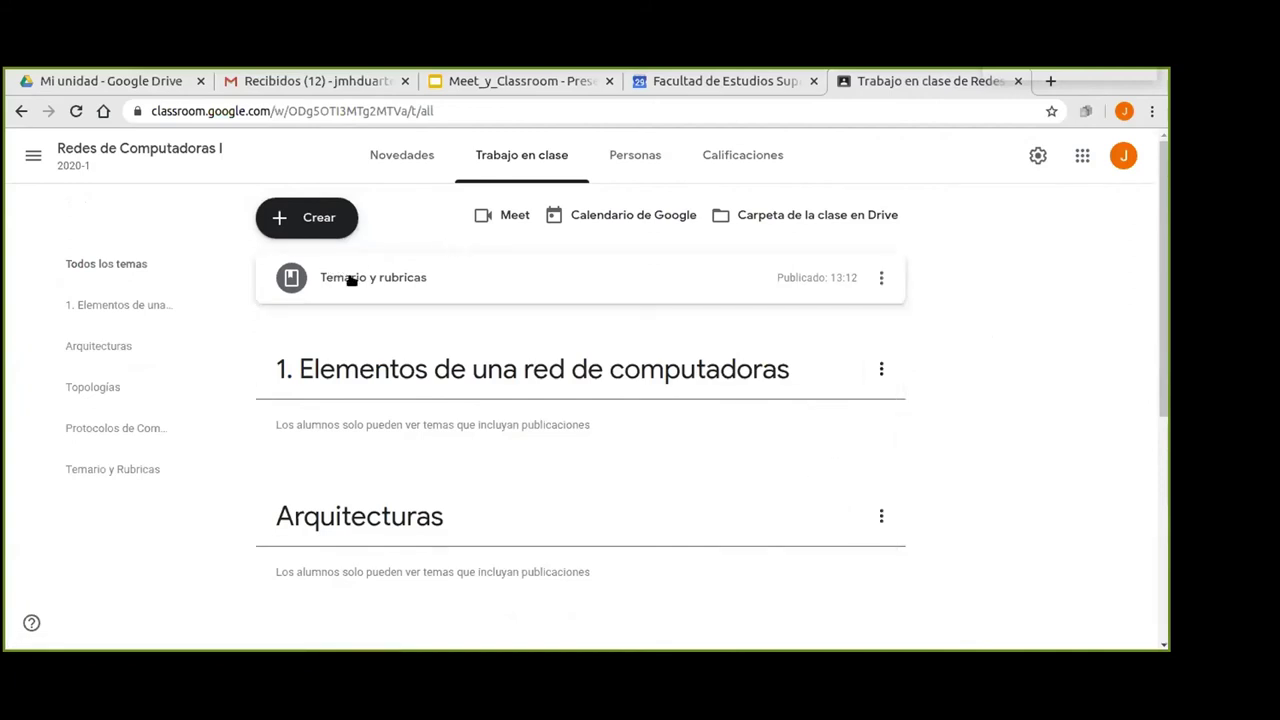
pyautogui.click(881, 277)
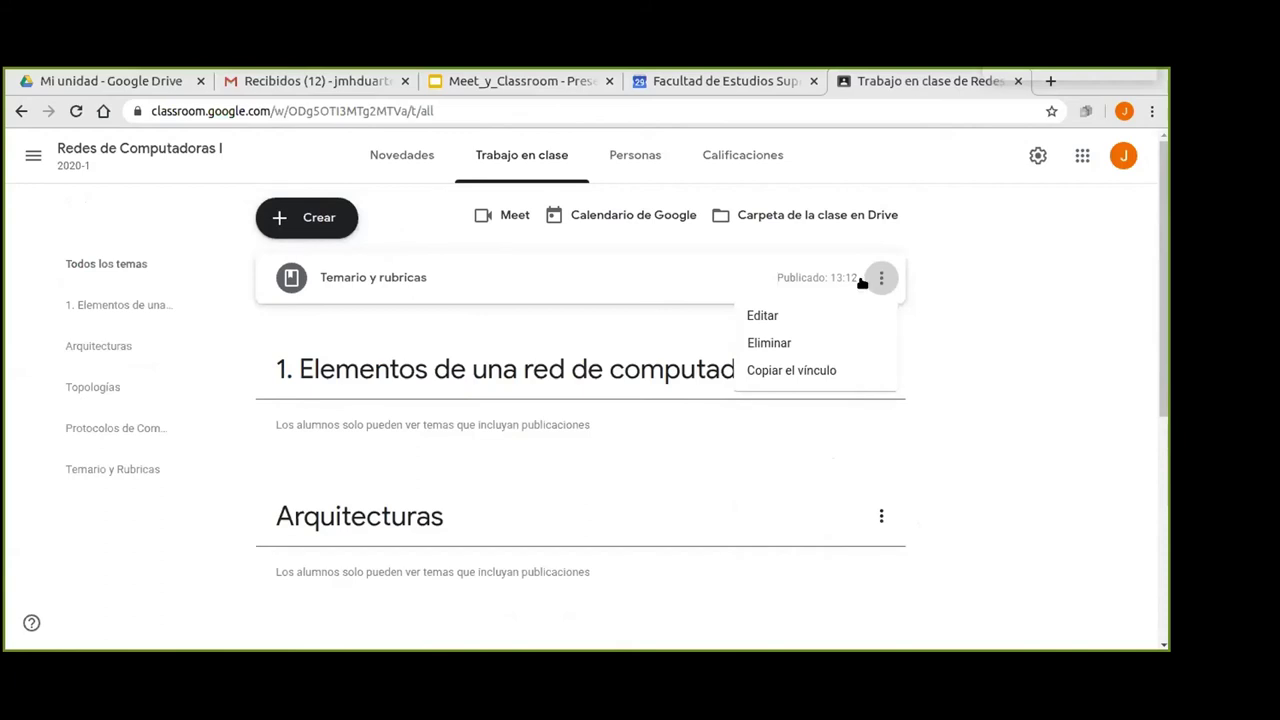
pyautogui.click(1027, 272)
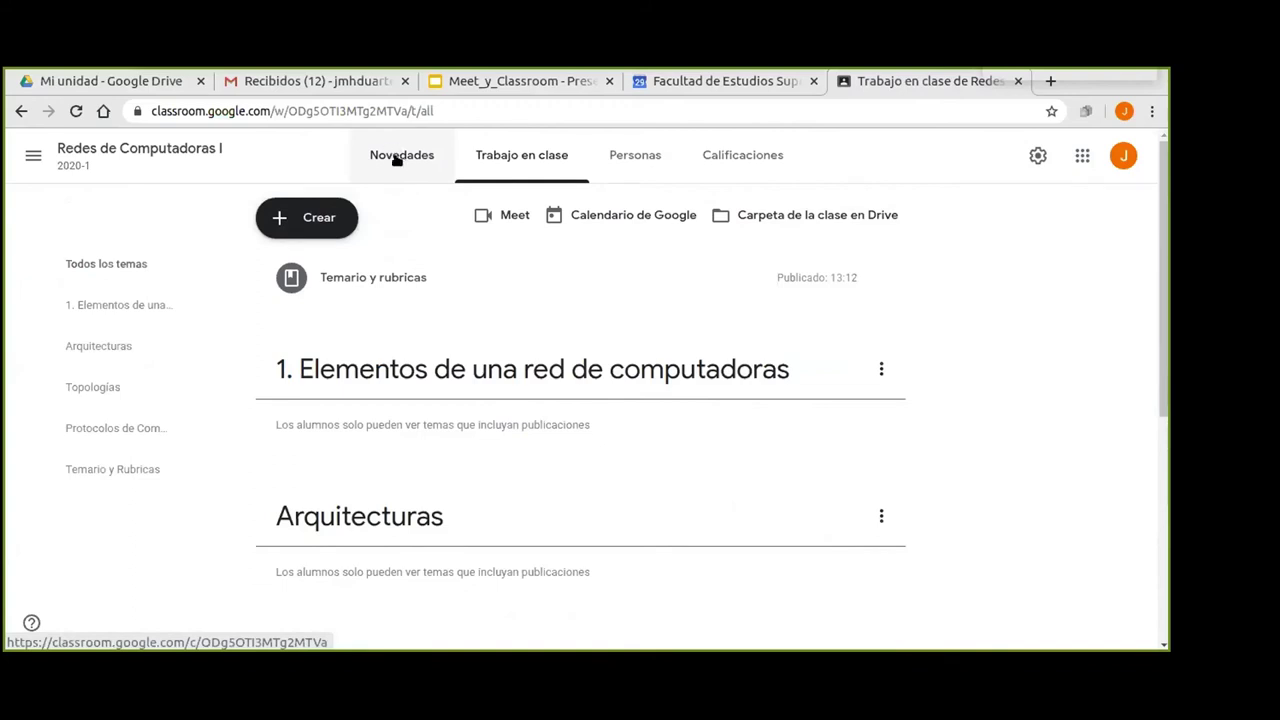
# View the class stream showing the new post, then switch to the Meet_y_Classroom presentation.
pyautogui.click(397, 162)
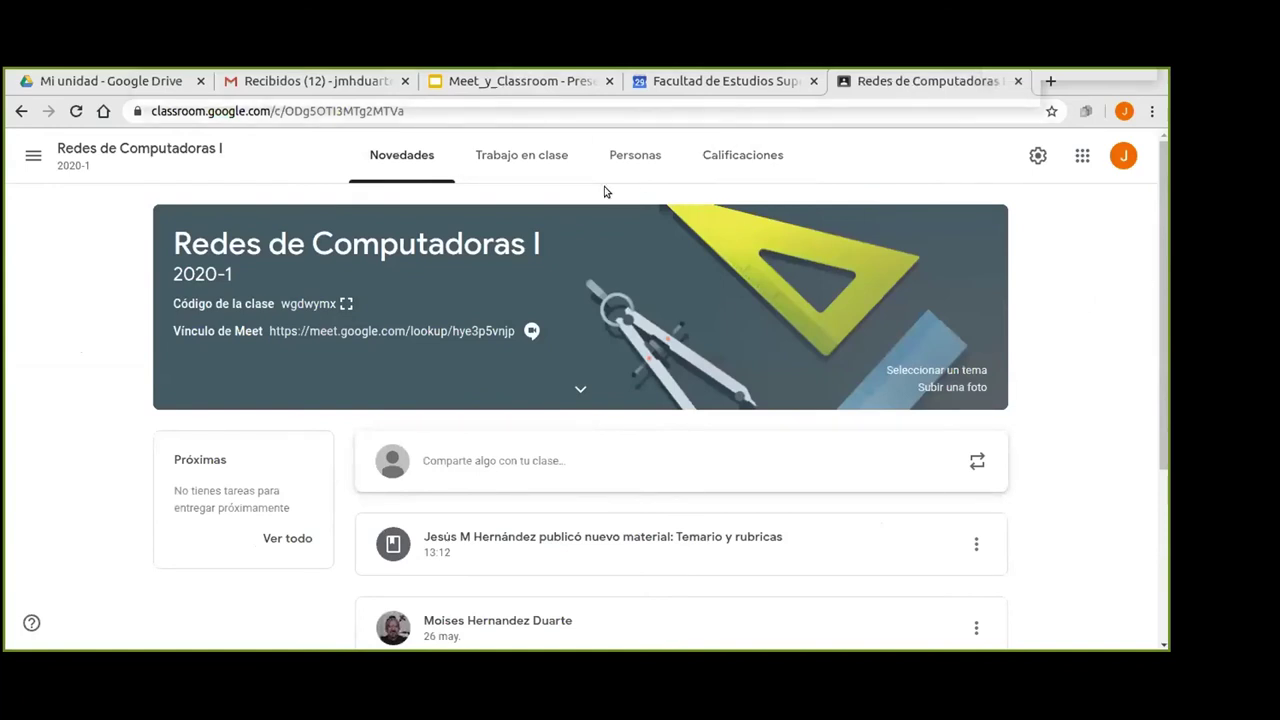
pyautogui.click(508, 84)
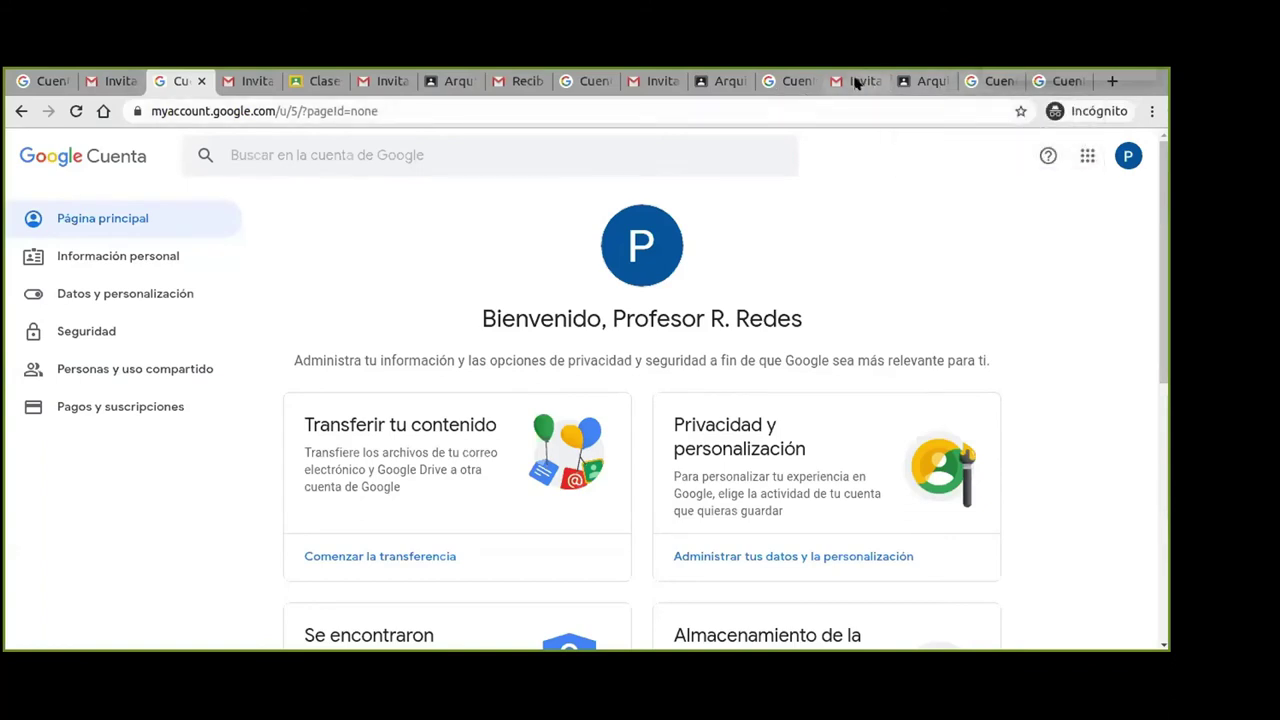
# Switch to a test account and accept the Redes de Computadoras I co-teaching invitation, then return to Classroom.
pyautogui.click(789, 83)
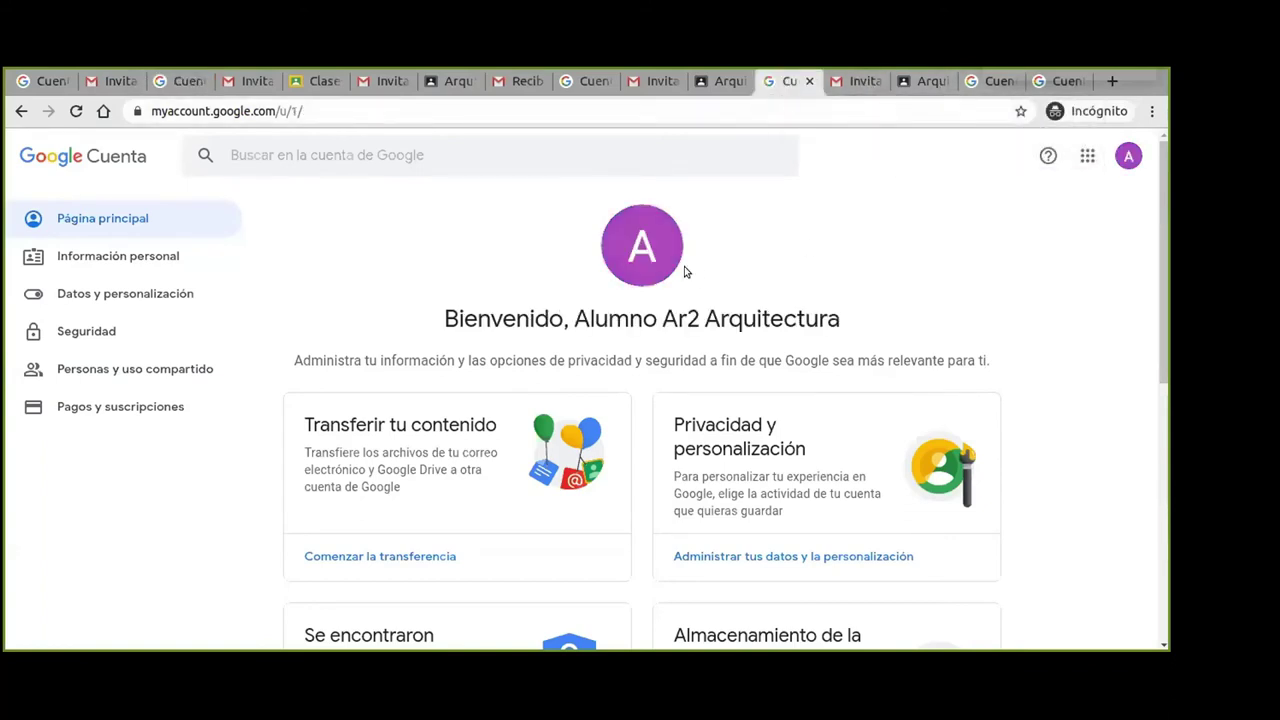
pyautogui.click(584, 82)
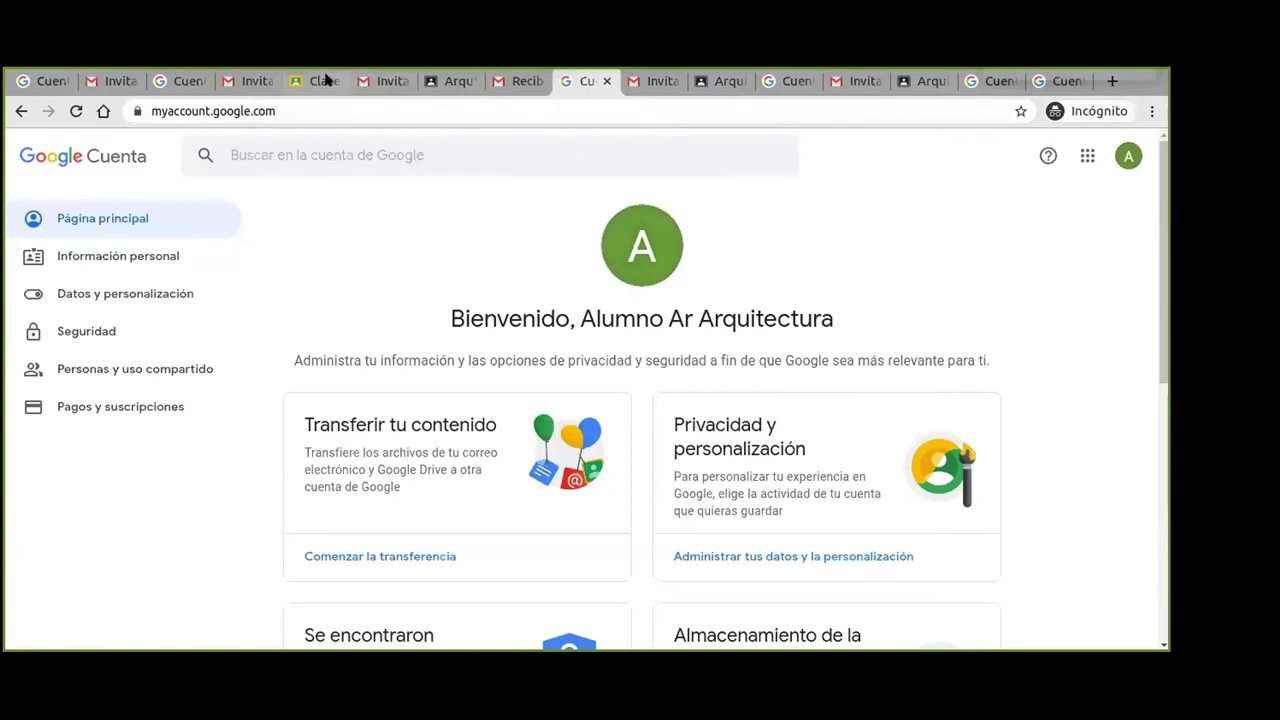
pyautogui.click(392, 83)
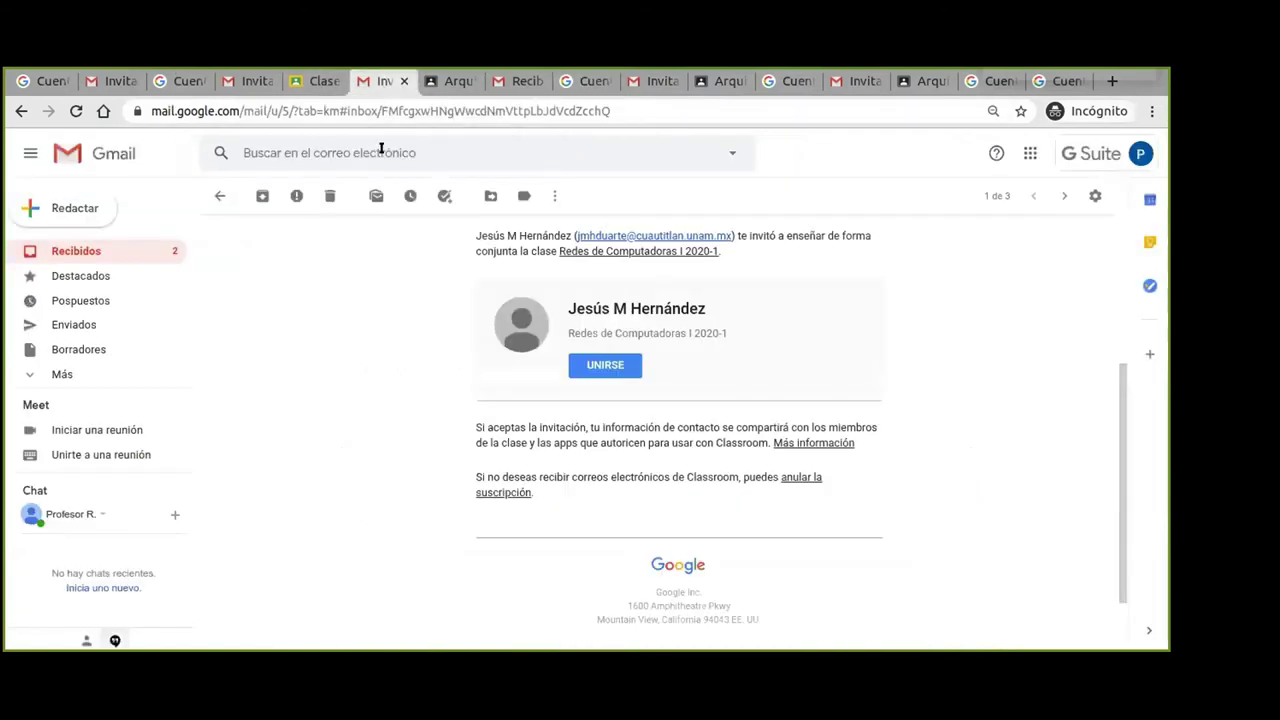
pyautogui.click(606, 364)
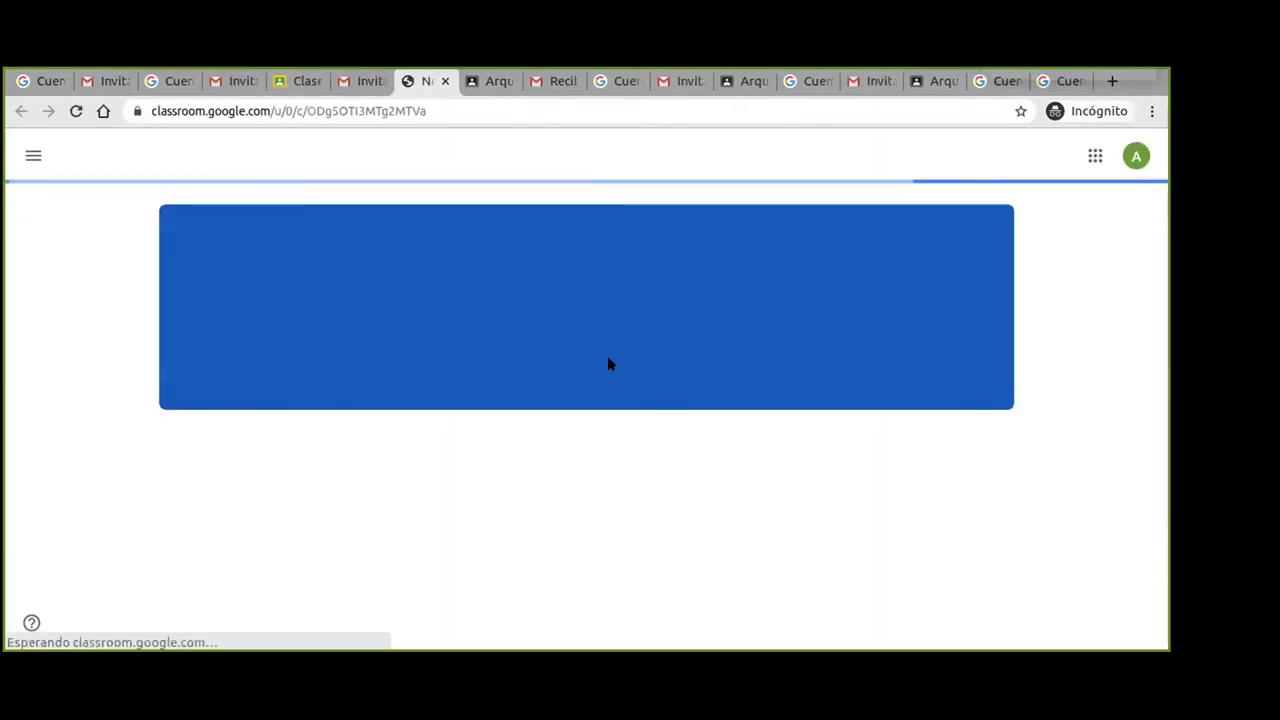
pyautogui.click(658, 462)
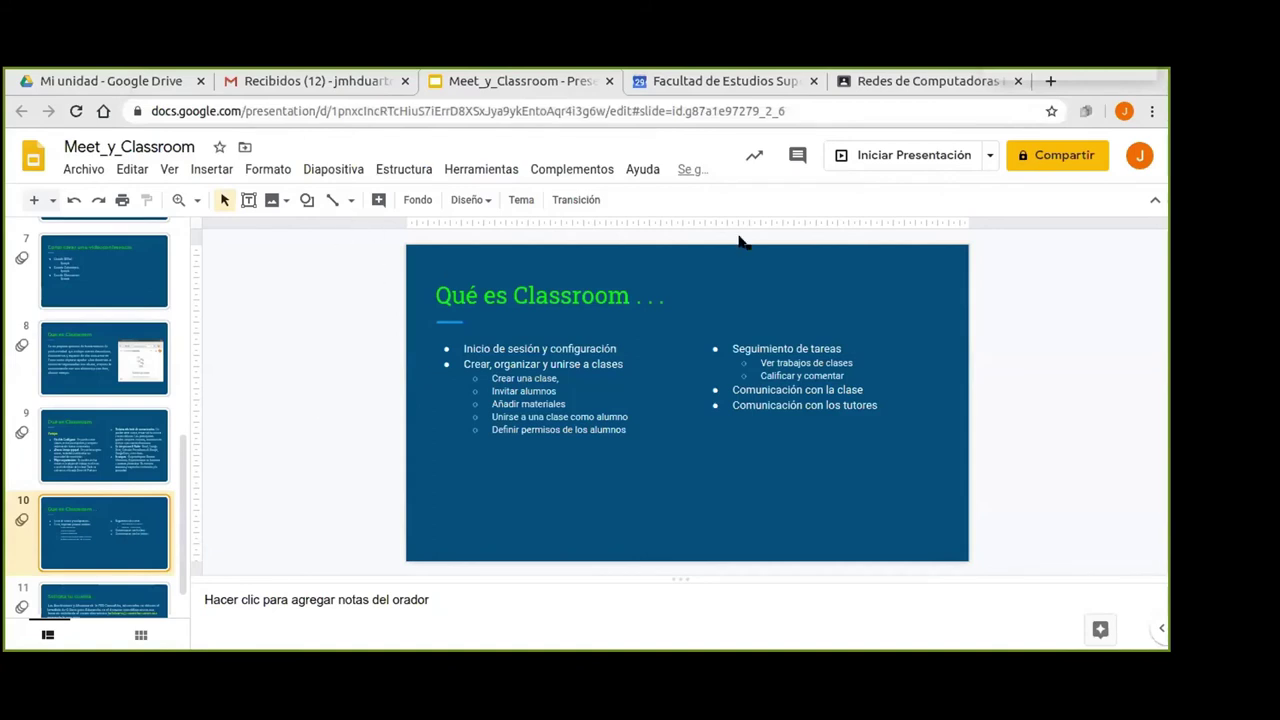
# Review the Redes de Computadoras I Personas list of teachers, students and pending invitations.
pyautogui.click(915, 82)
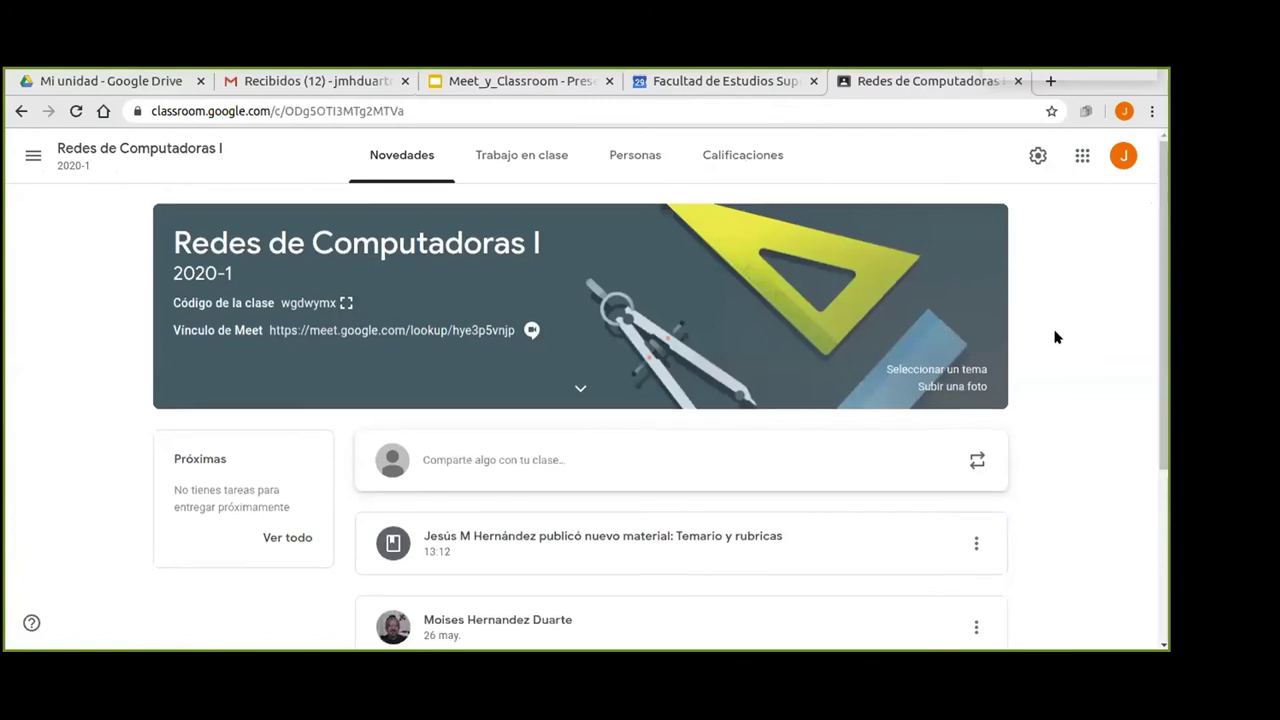
pyautogui.scroll(-5, 1055, 337)
pyautogui.scroll(5, 1055, 338)
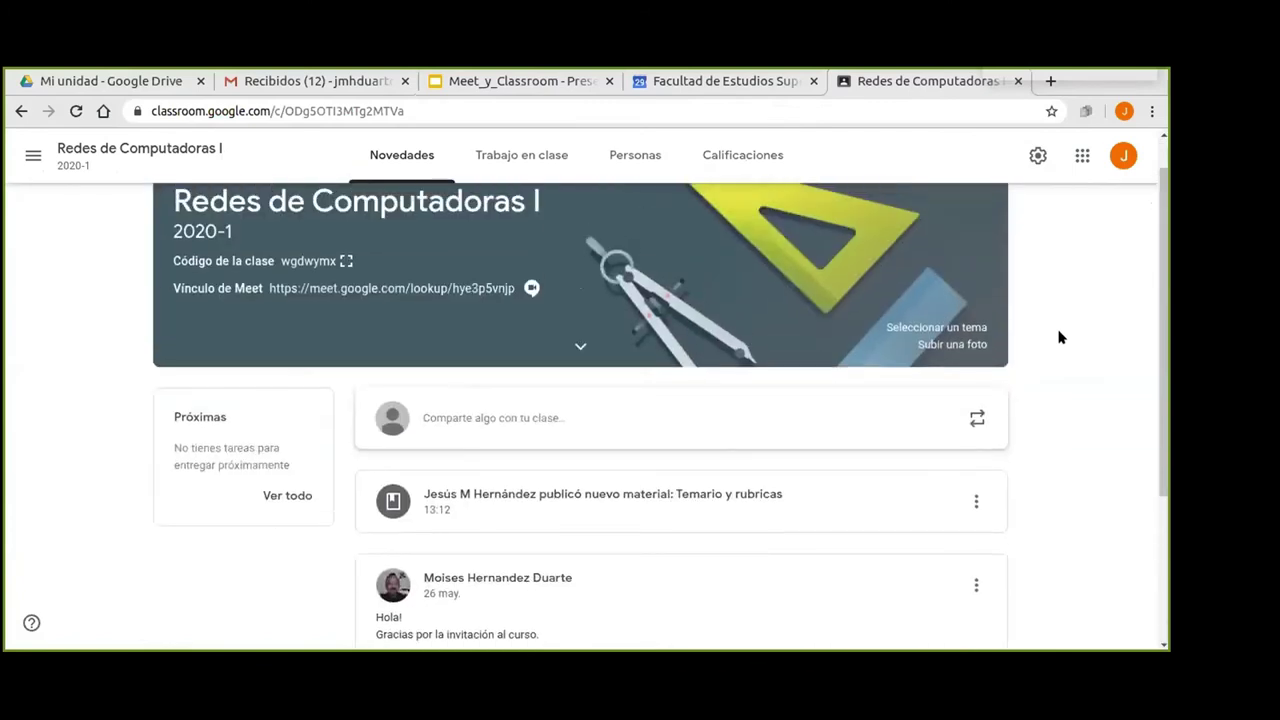
pyautogui.click(628, 160)
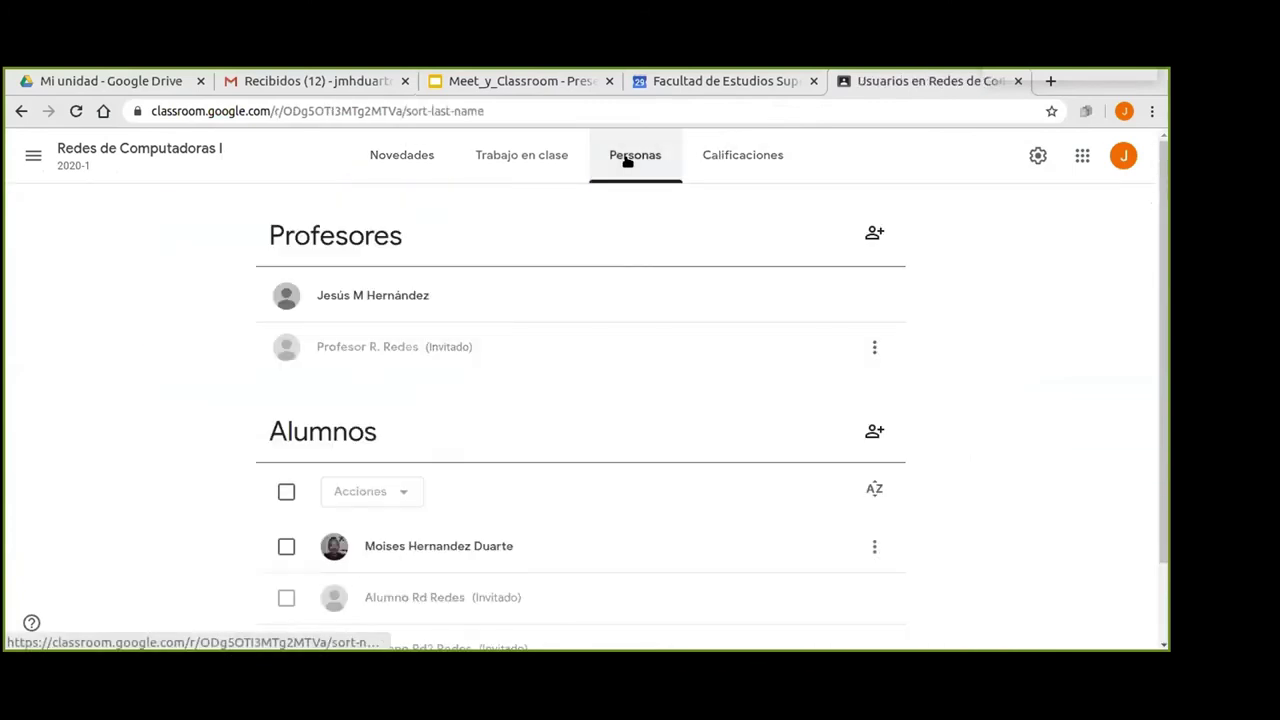
pyautogui.scroll(-1, 1012, 310)
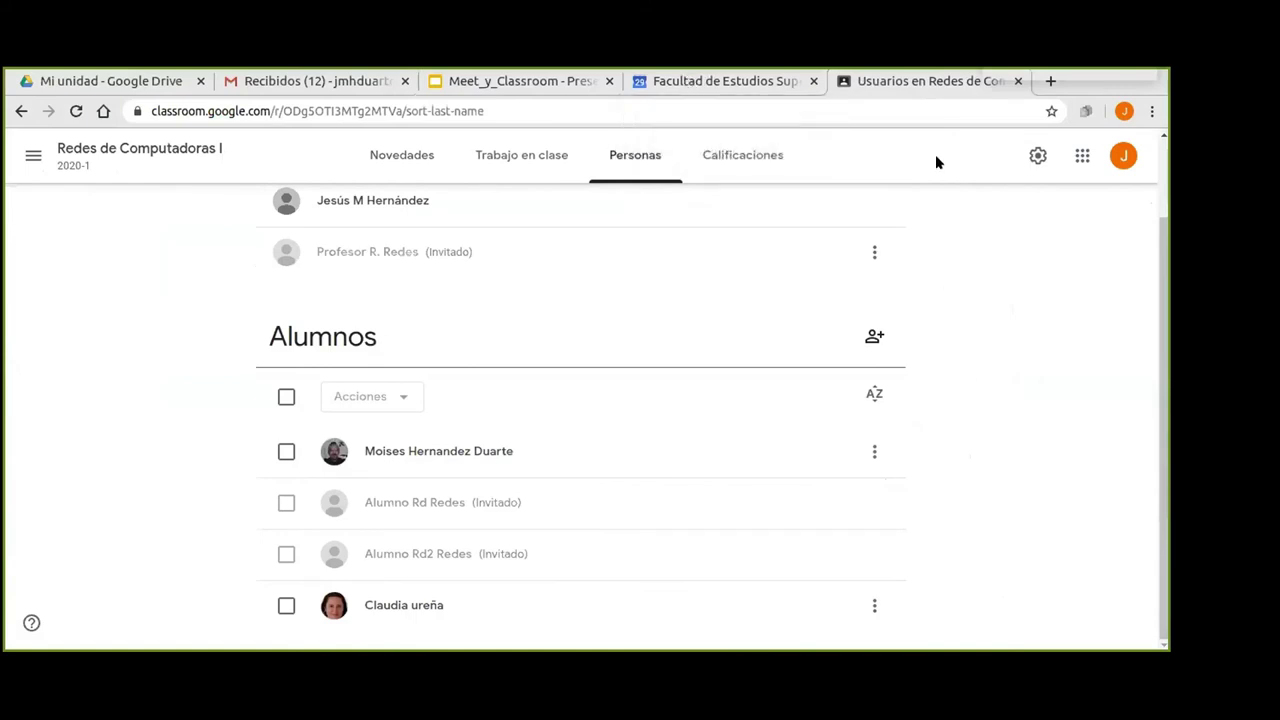
pyautogui.scroll(1, 979, 315)
pyautogui.scroll(2, 979, 315)
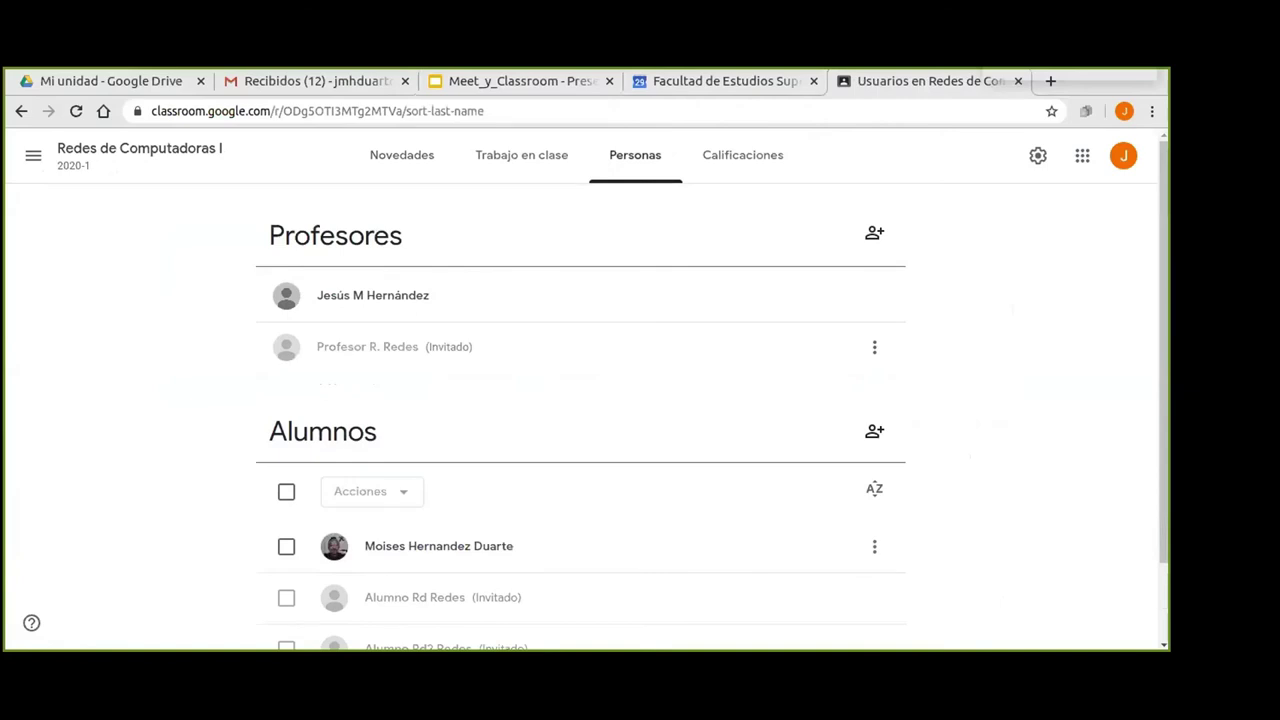
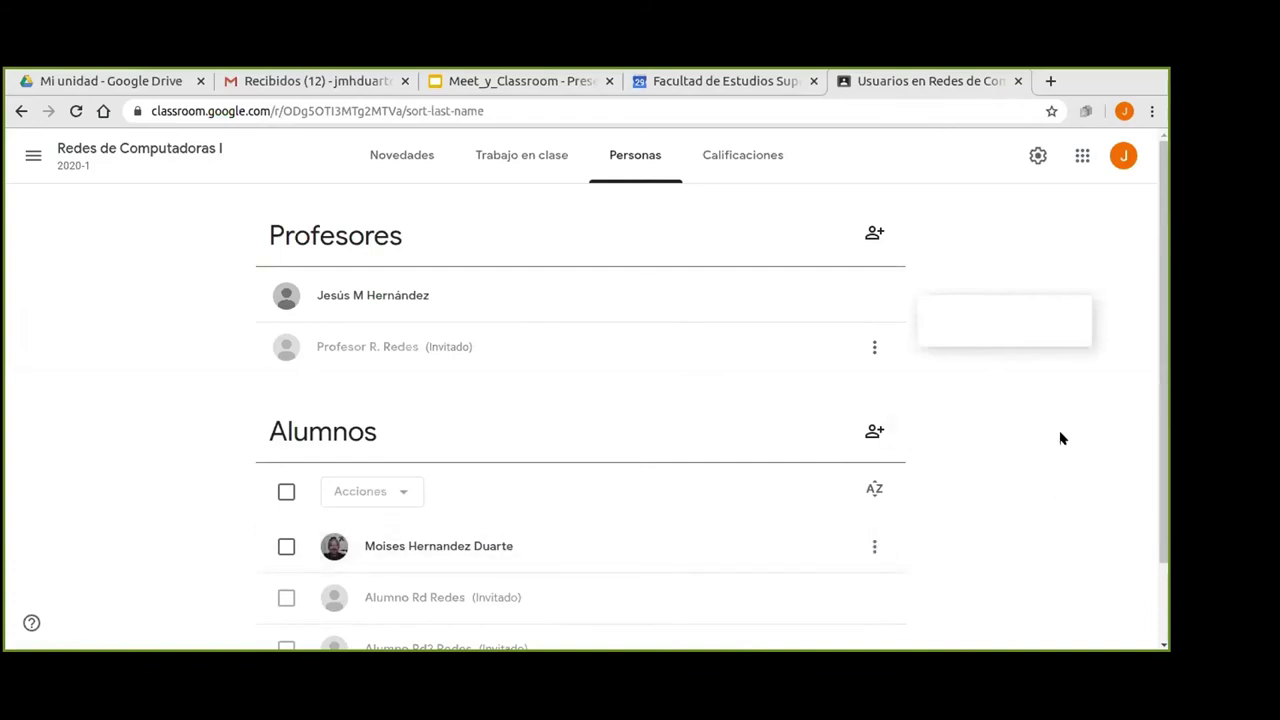
# Glance at Trabajo en clase, then return to the Redes de Computadoras I stream and scroll to recent posts.
pyautogui.click(506, 163)
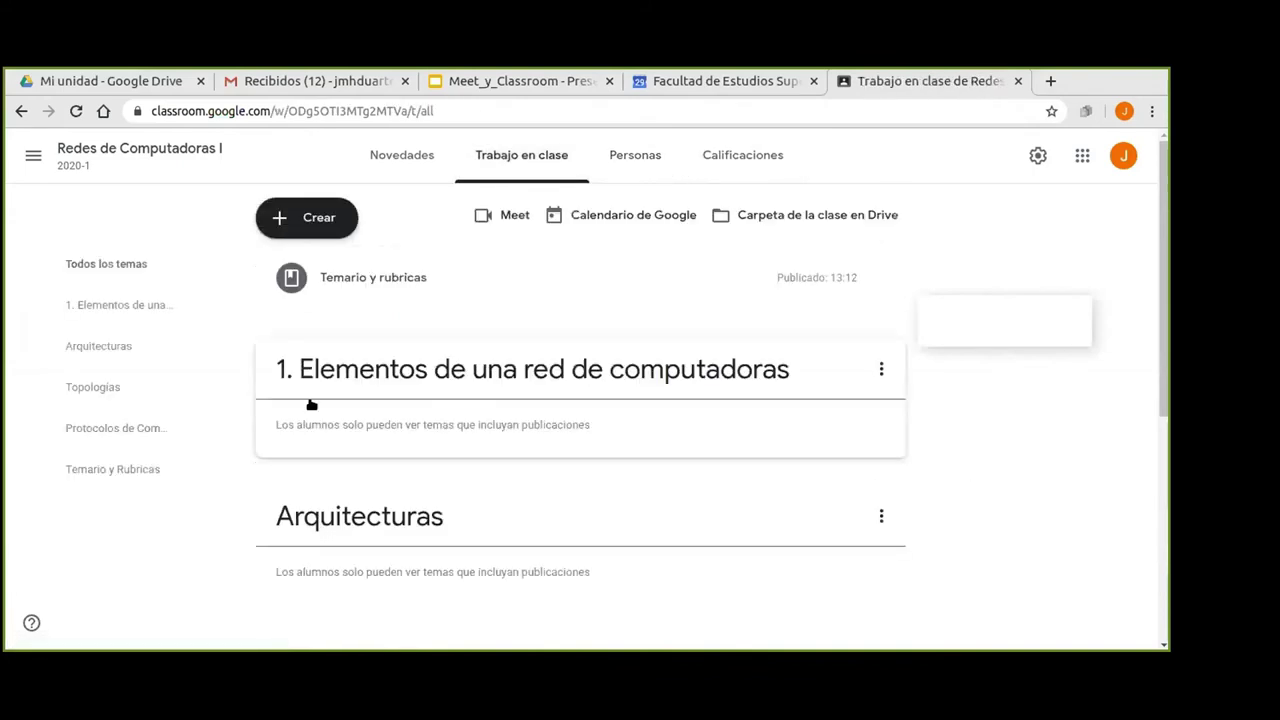
pyautogui.click(396, 157)
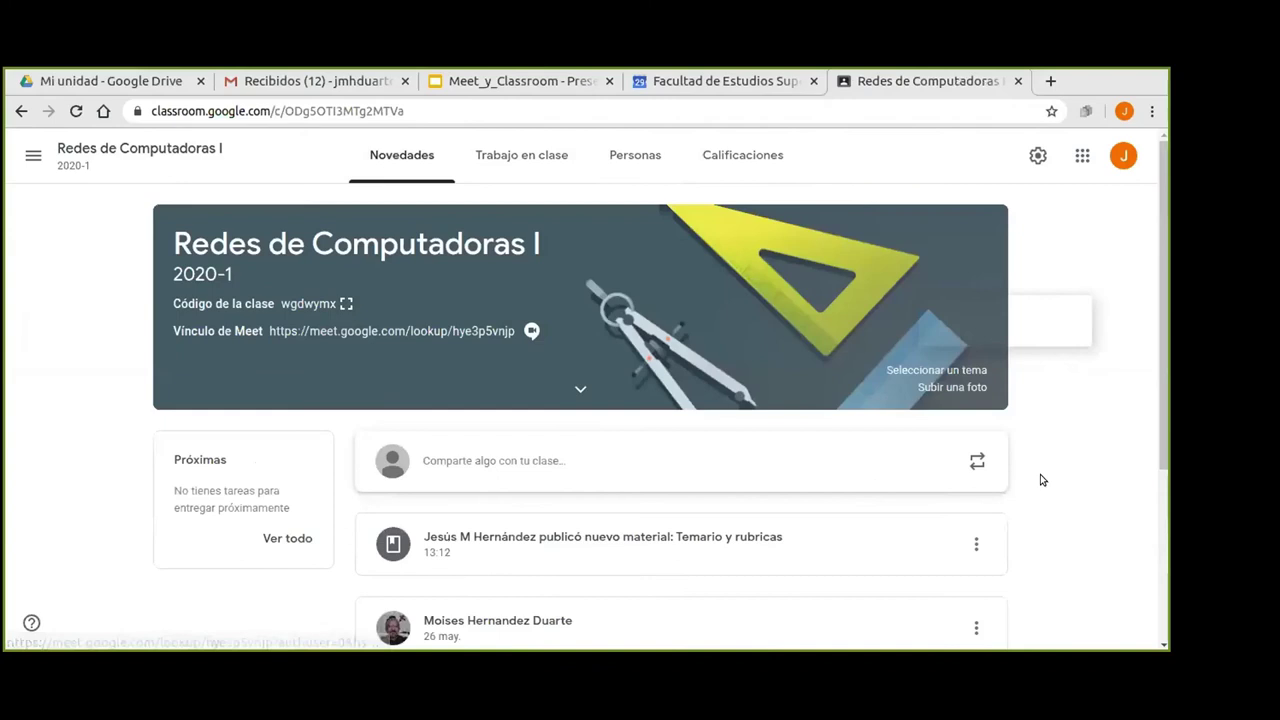
pyautogui.scroll(-2, 1062, 430)
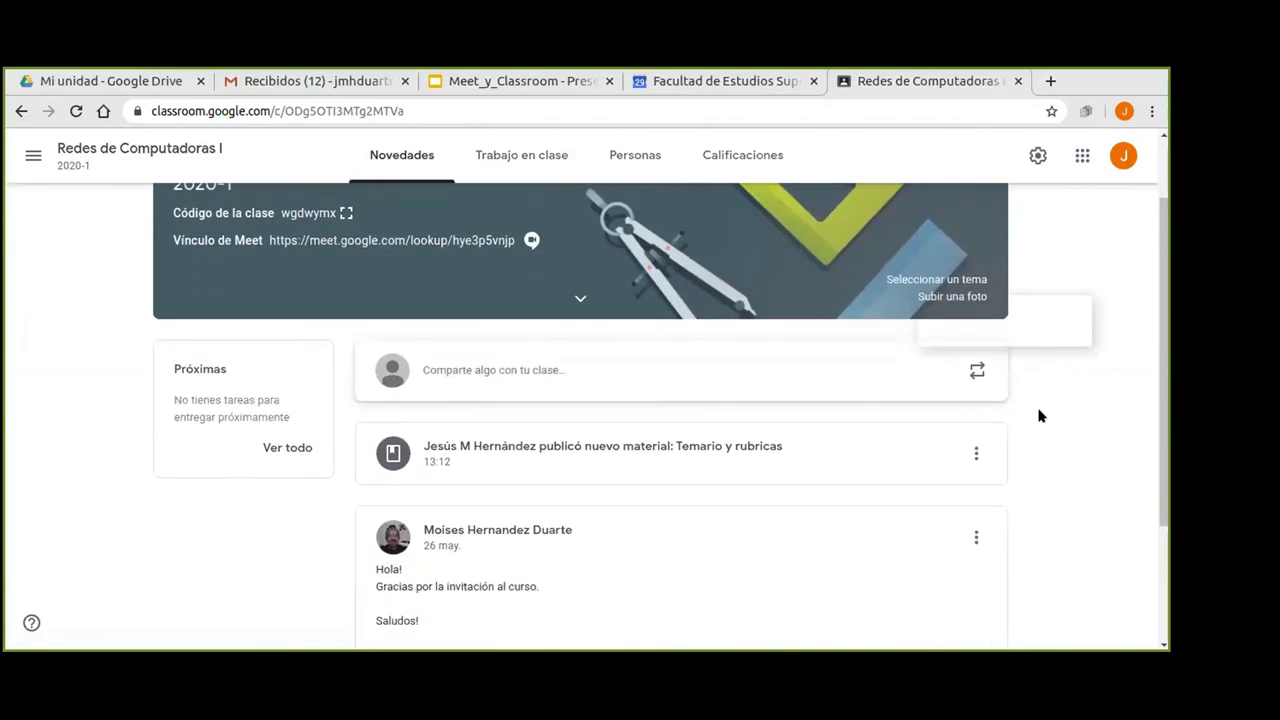
# Write the announcement 'El día Miércoles vamos a tener sesión de práctica en el laboratorio de redes.'.
pyautogui.click(490, 369)
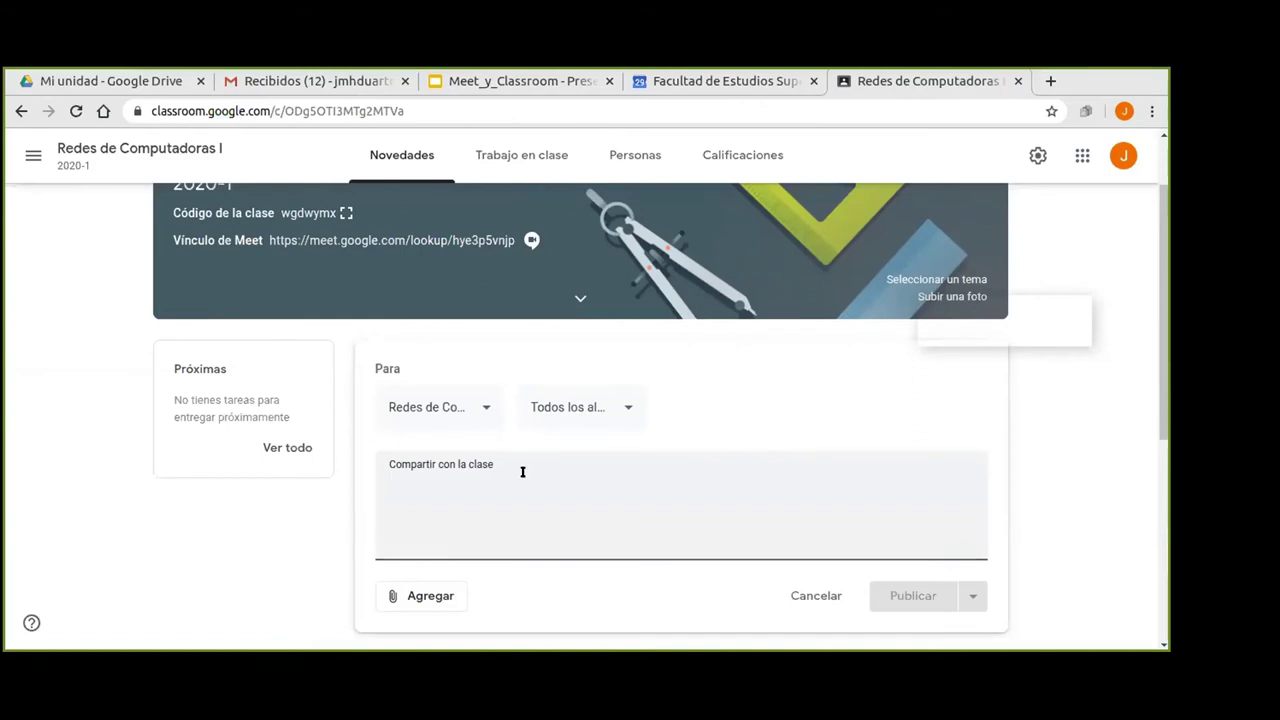
pyautogui.write('El dia M')
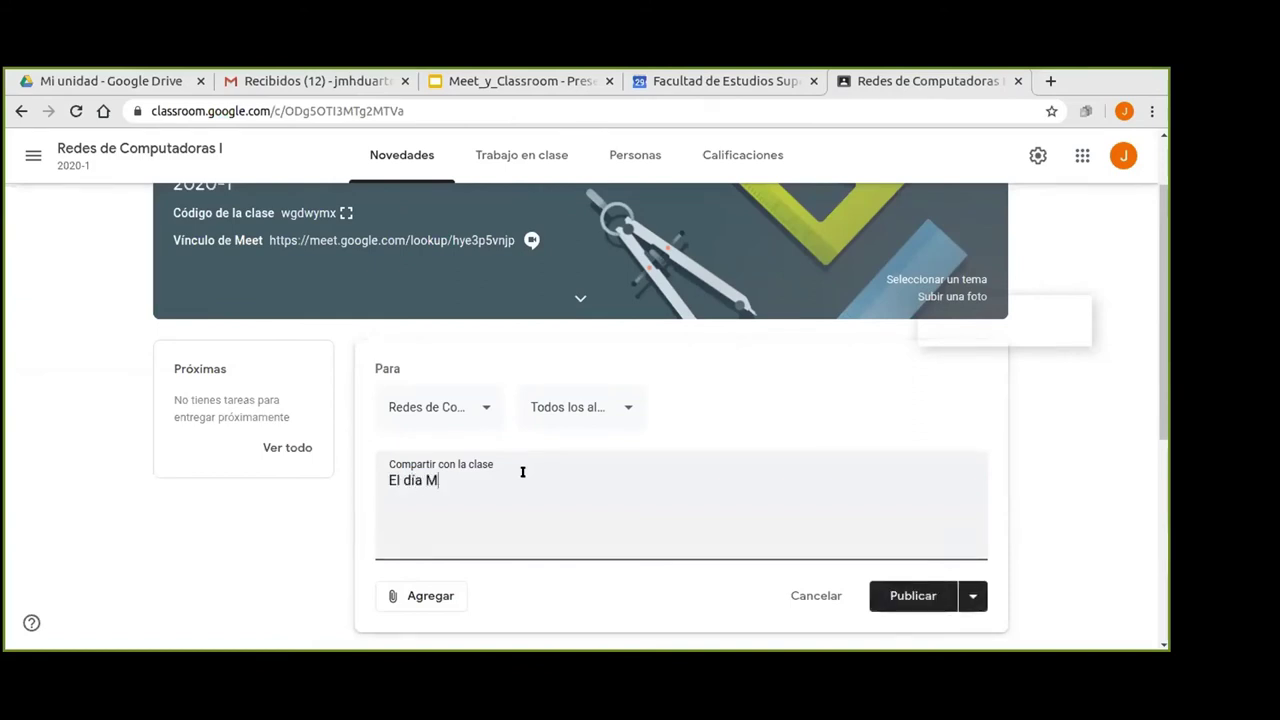
pyautogui.write('iércoles vamos a tener ujsesión d')
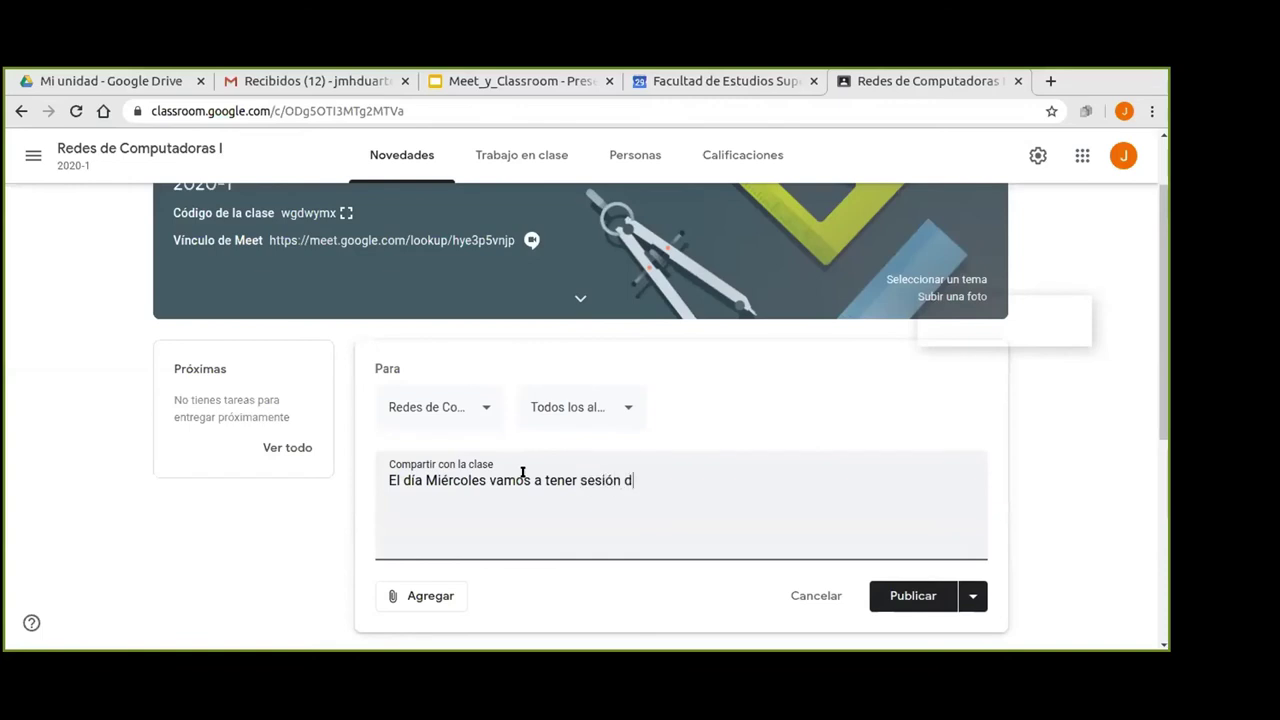
pyautogui.write('e práctica en el laboratorio de redes.')
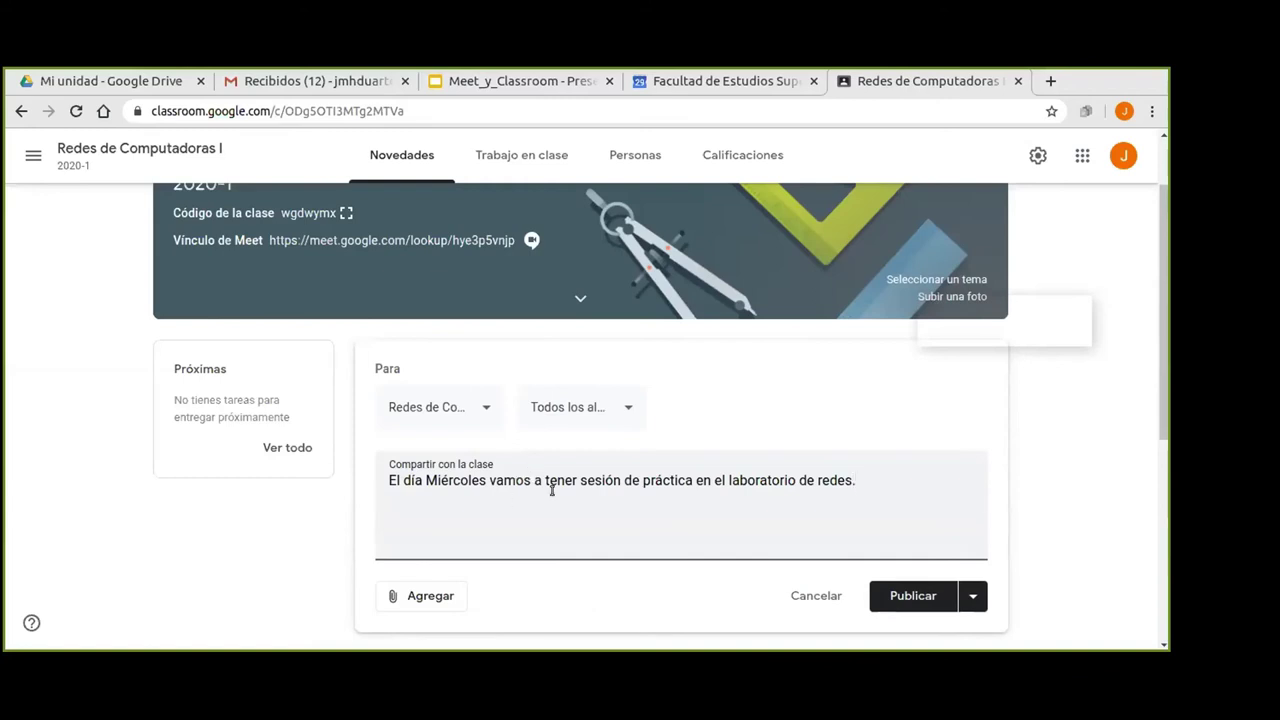
pyautogui.click(484, 410)
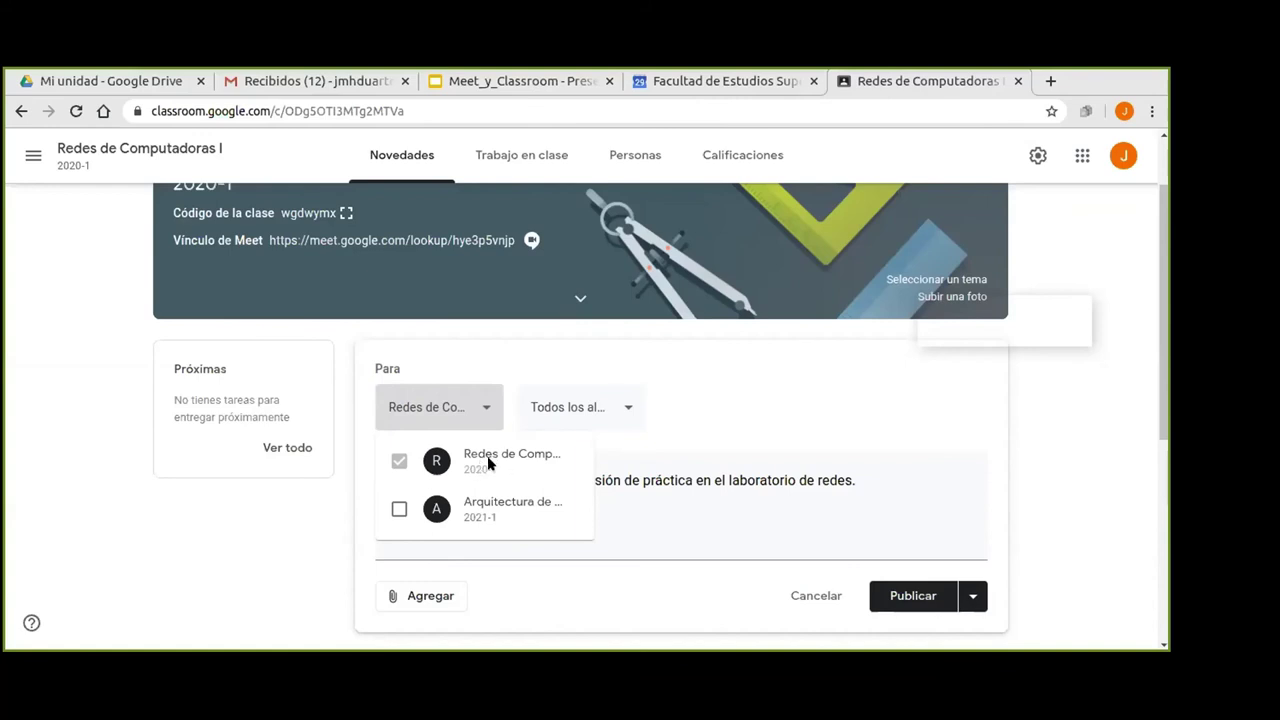
# Keep Redes de Computadoras I as the only class receiving the announcement.
pyautogui.click(399, 509)
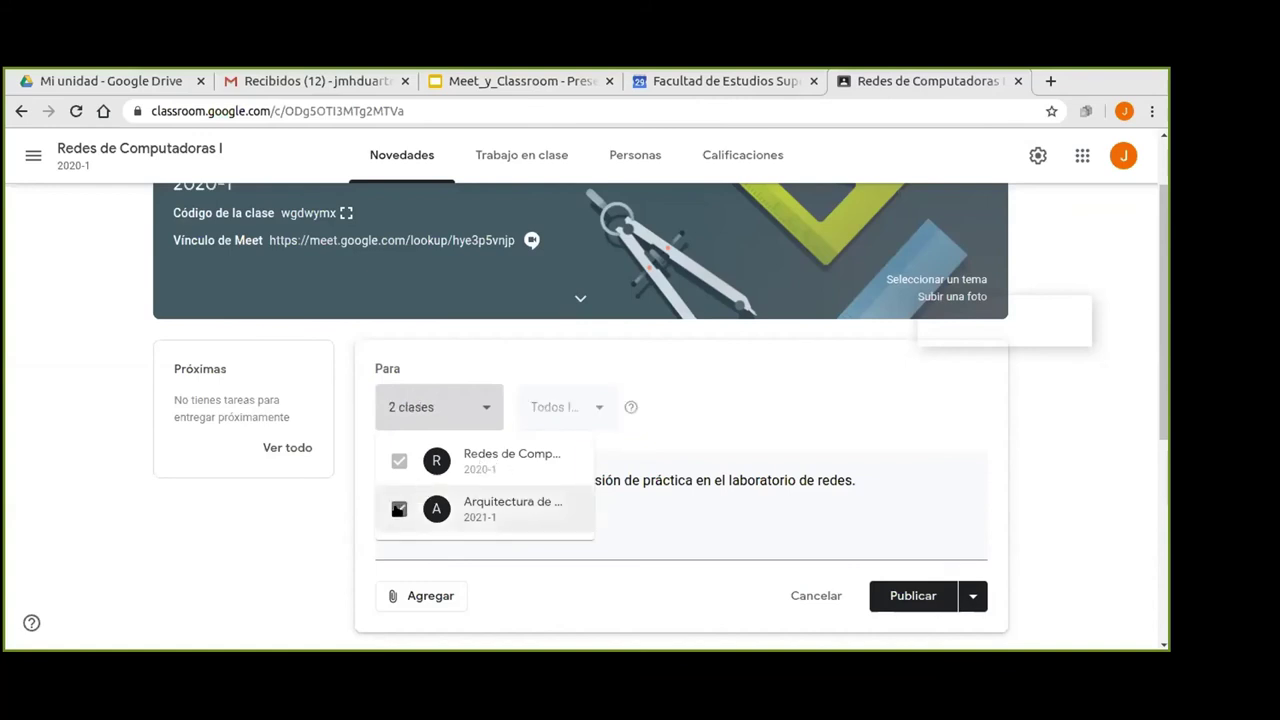
pyautogui.click(398, 510)
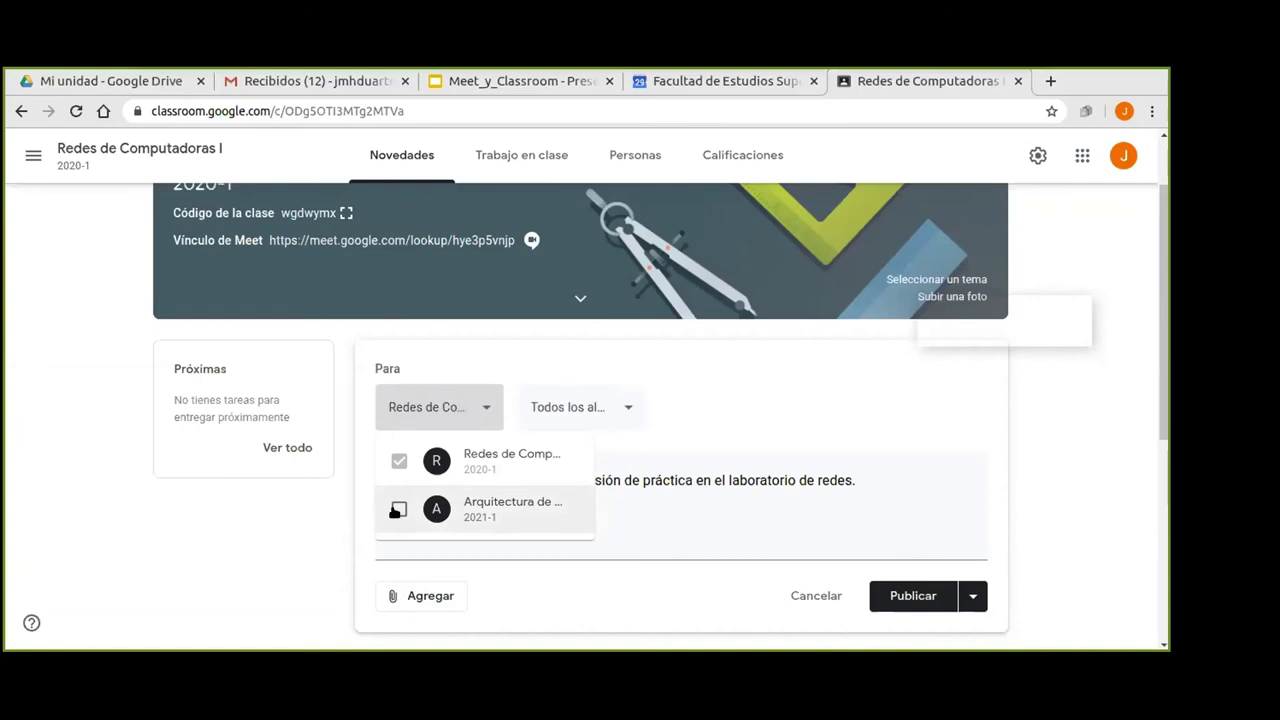
pyautogui.click(691, 405)
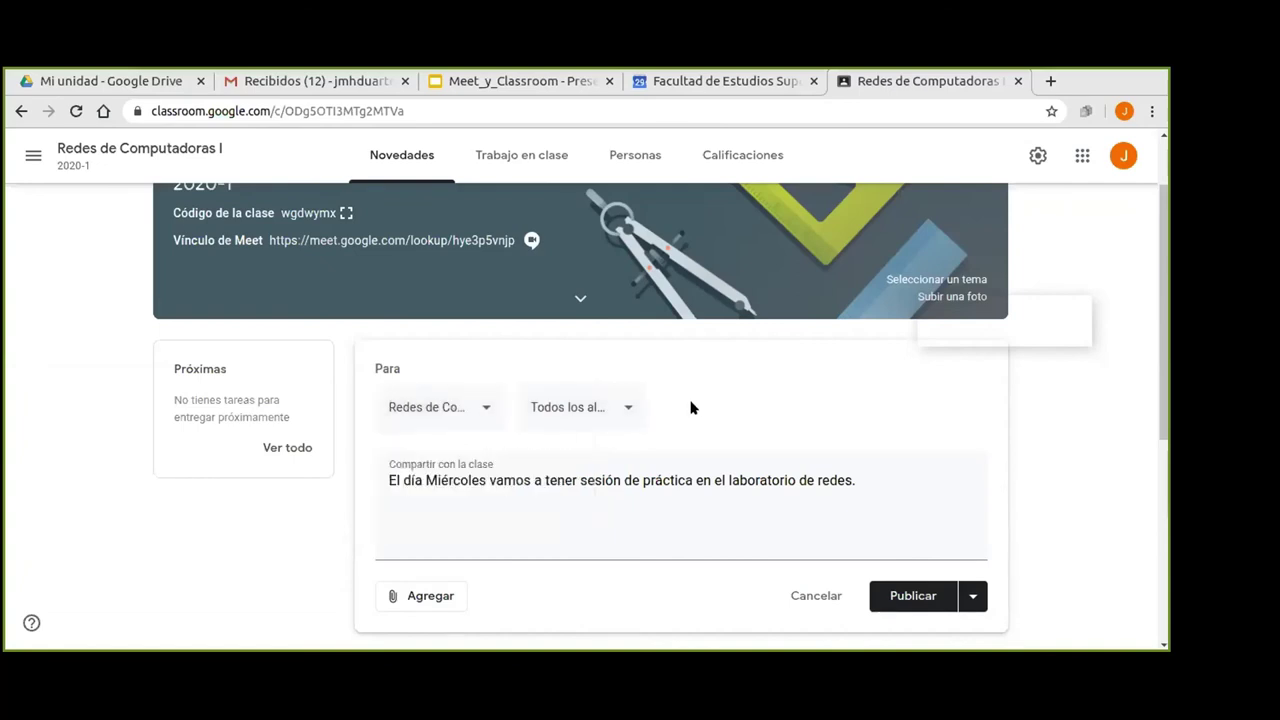
# Narrow the announcement's student recipients from all students to a single student.
pyautogui.click(630, 406)
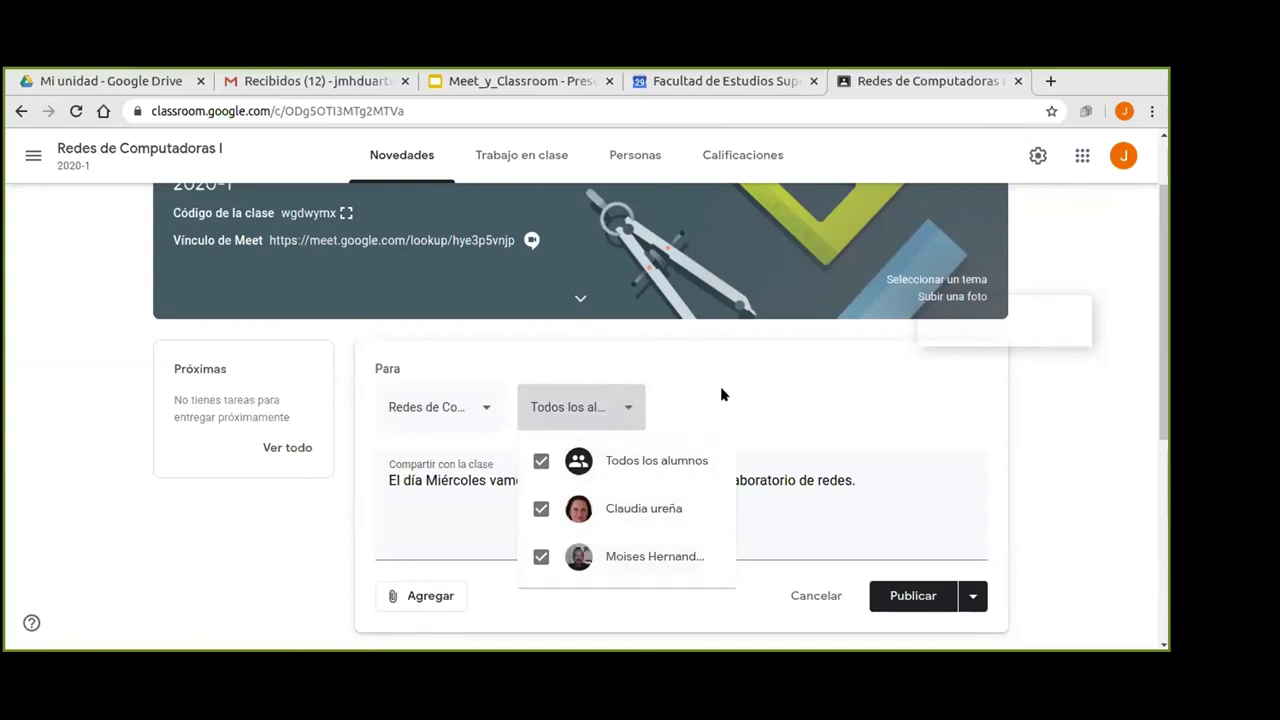
pyautogui.click(542, 557)
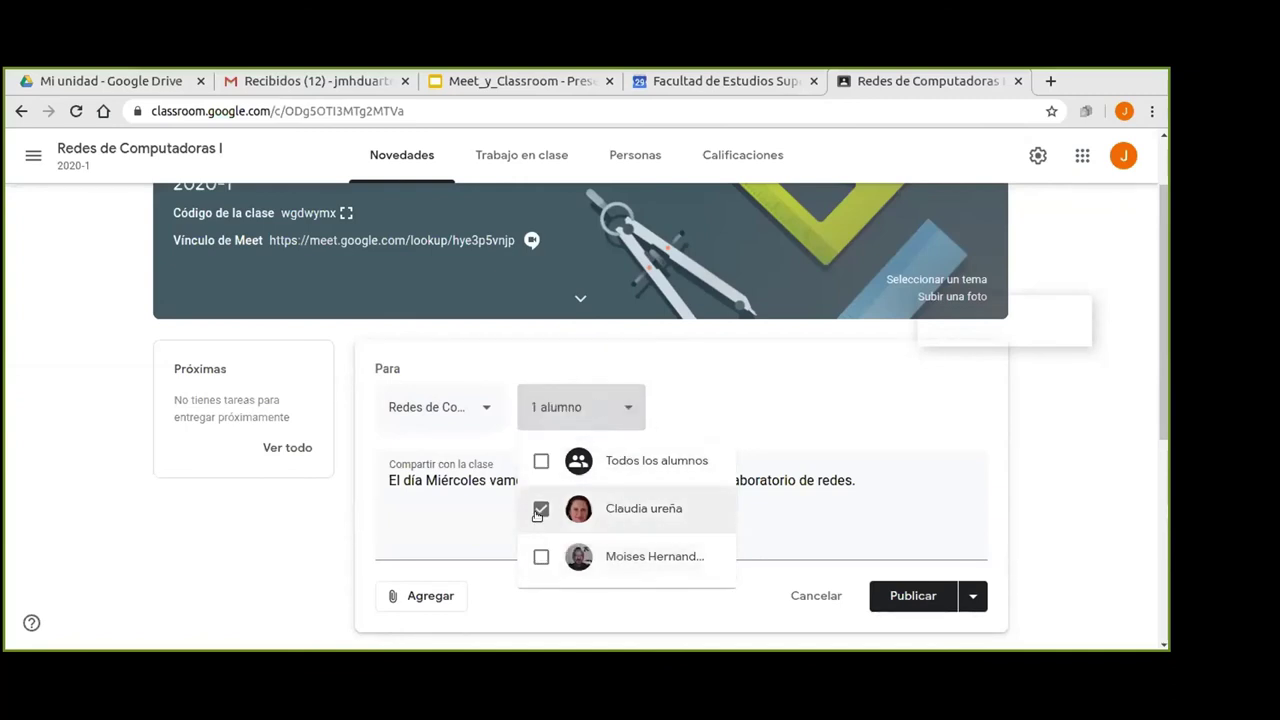
pyautogui.click(541, 509)
pyautogui.click(540, 460)
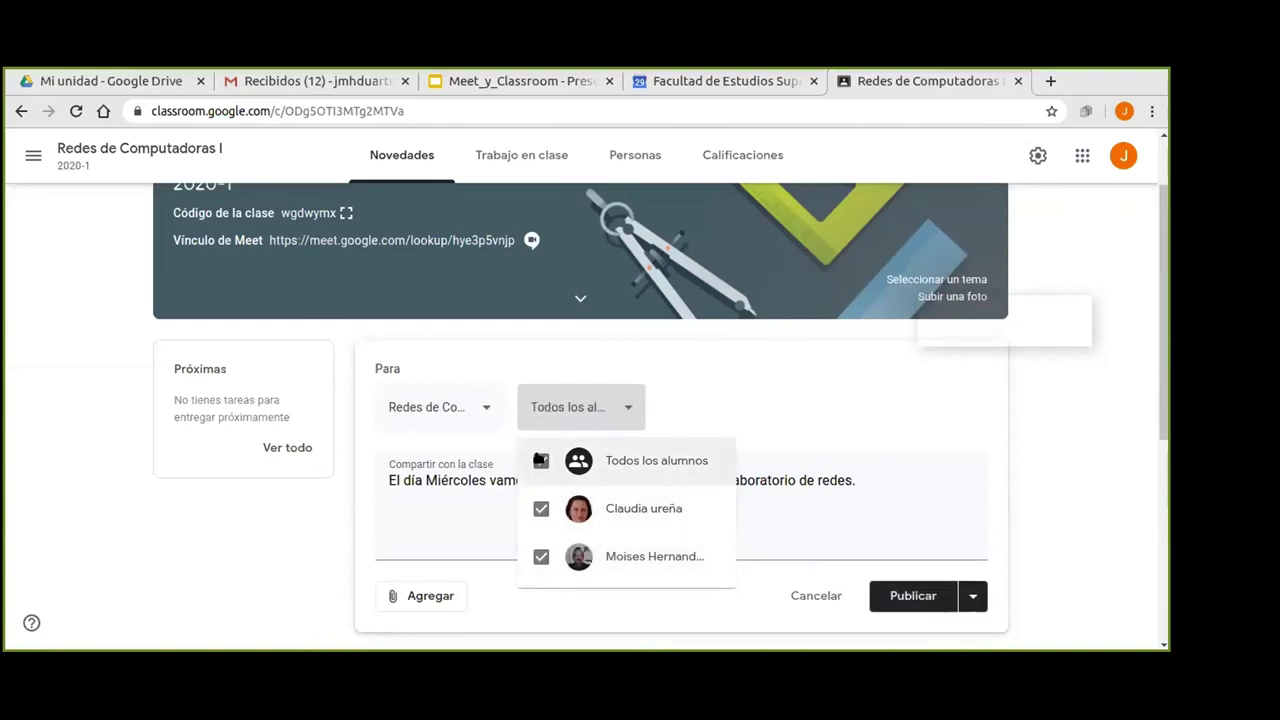
pyautogui.click(541, 461)
pyautogui.click(541, 461)
pyautogui.click(540, 557)
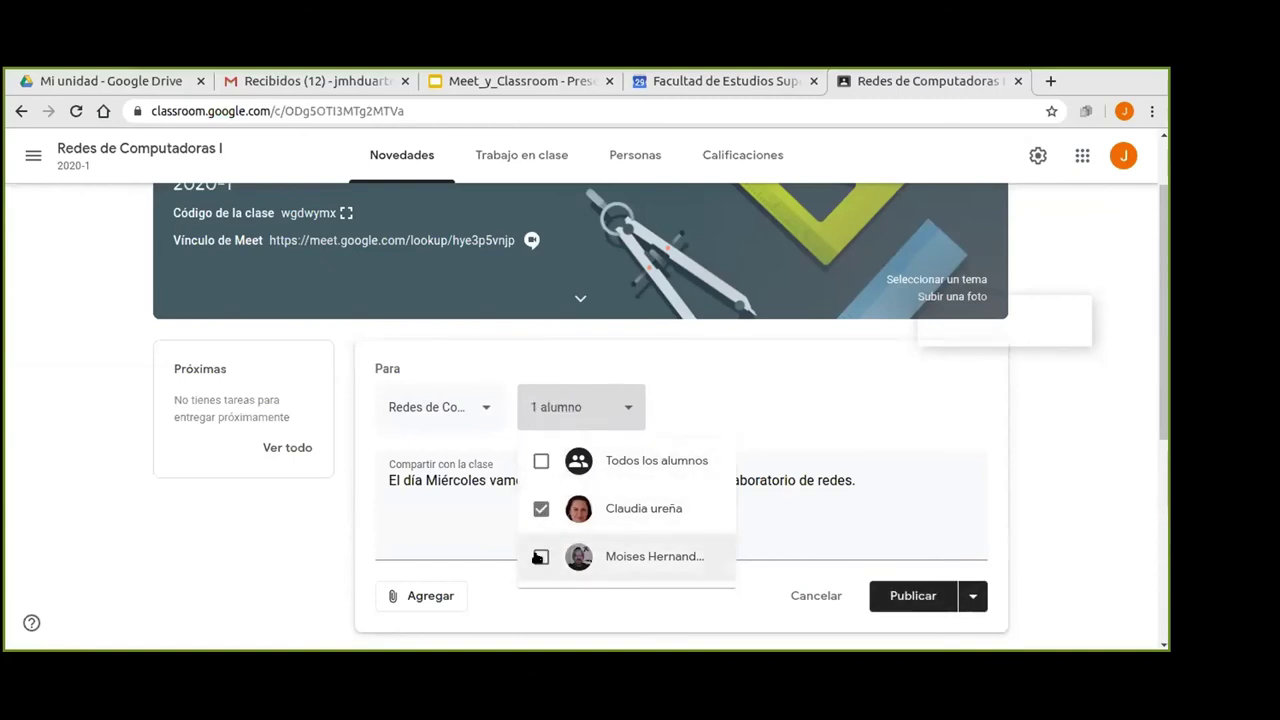
pyautogui.click(540, 557)
pyautogui.click(541, 509)
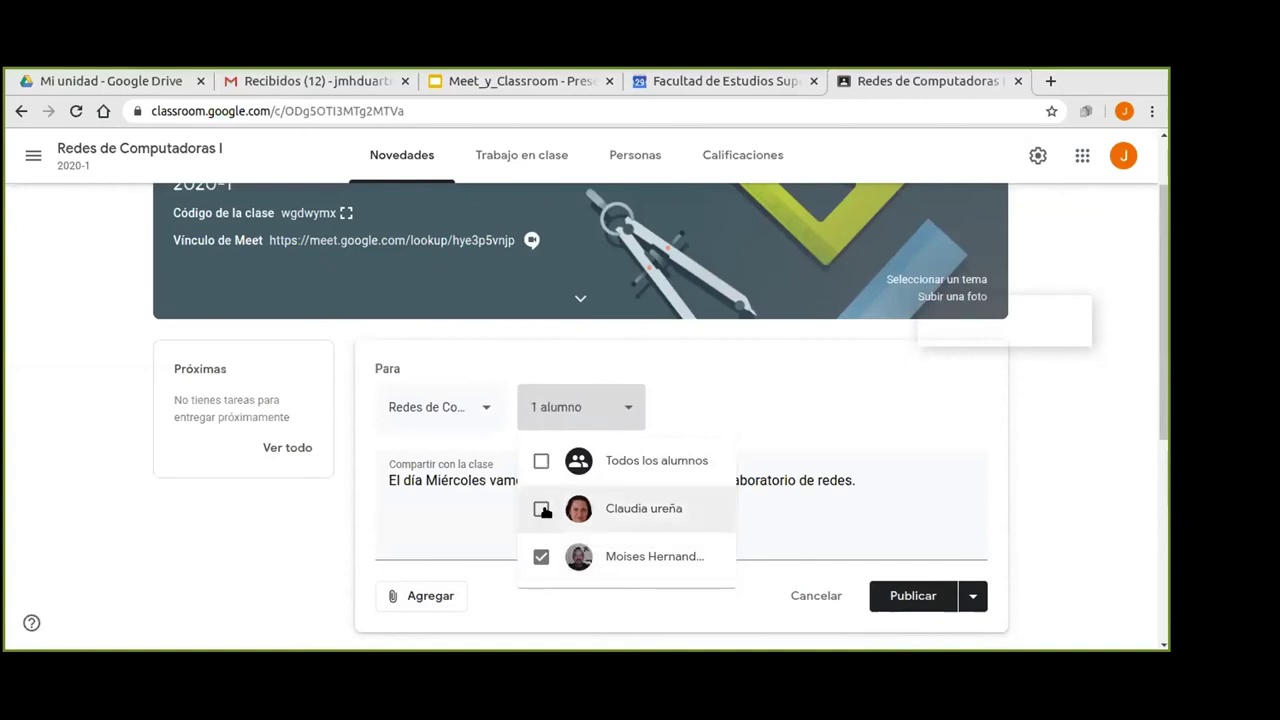
pyautogui.click(736, 404)
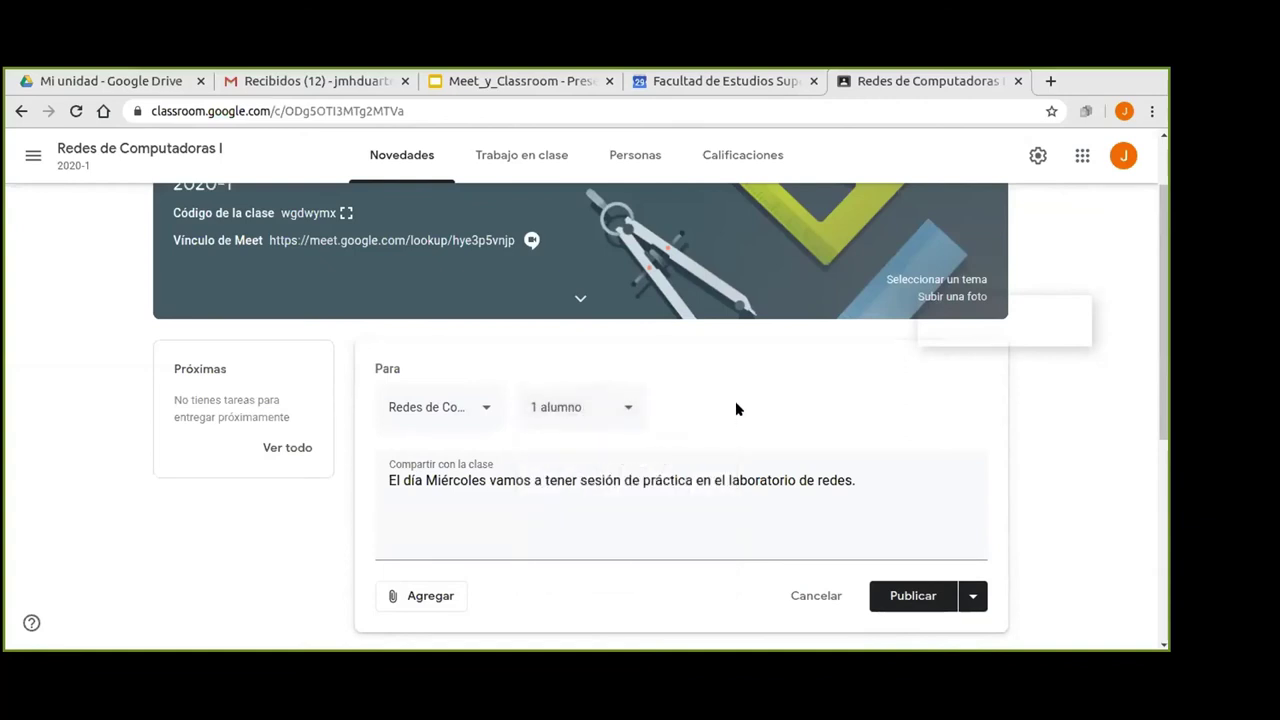
# Publish the lab-session announcement without attachments, then go to the Trabajo en clase page.
pyautogui.scroll(-3, 1085, 478)
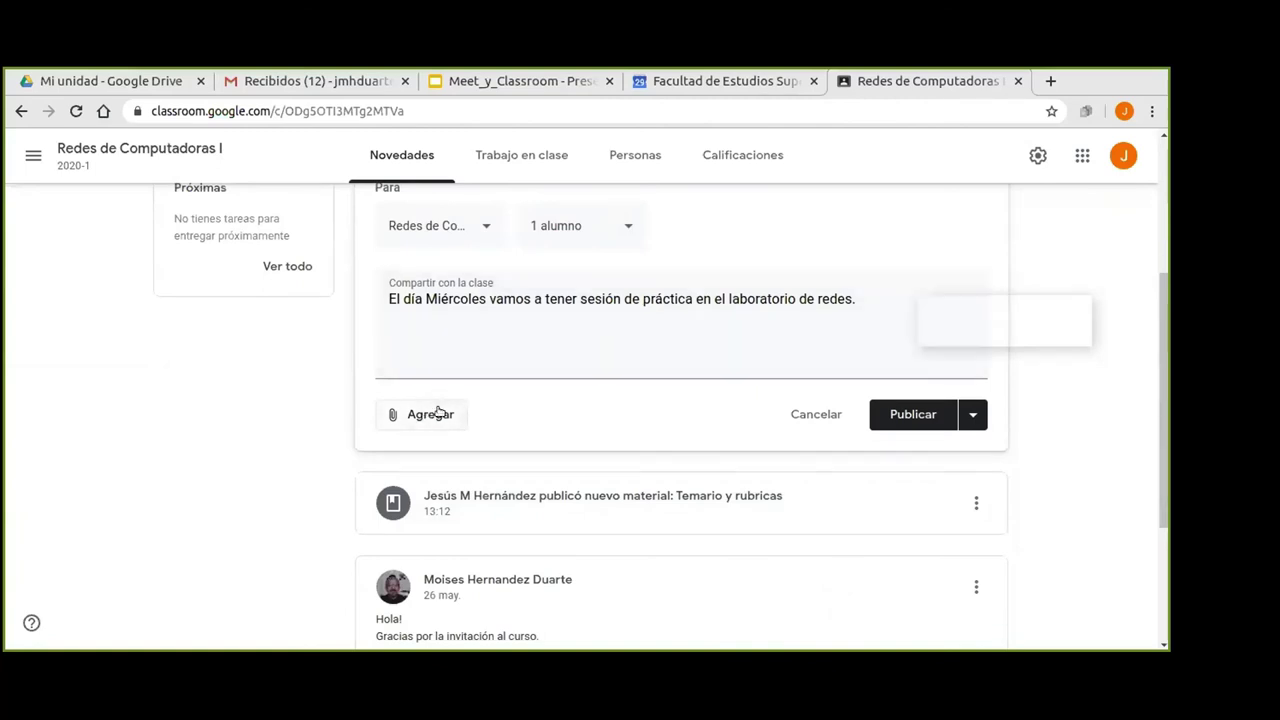
pyautogui.click(421, 414)
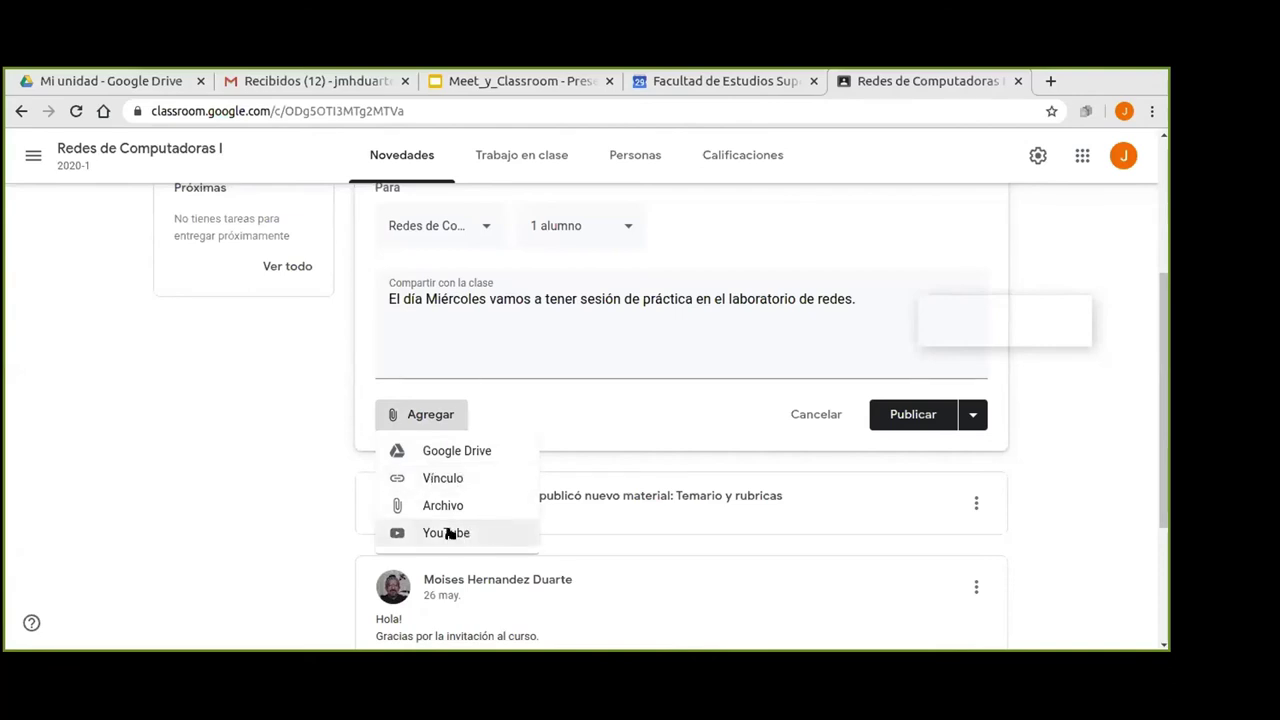
pyautogui.click(242, 429)
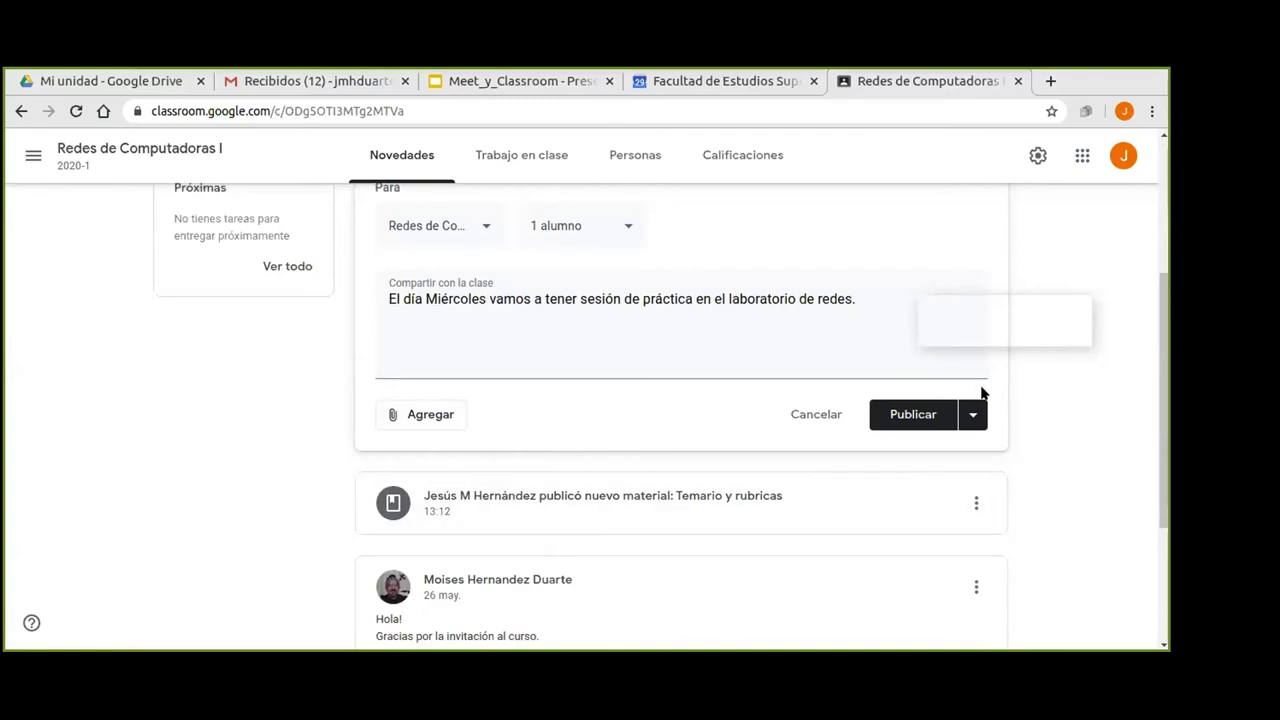
pyautogui.click(900, 415)
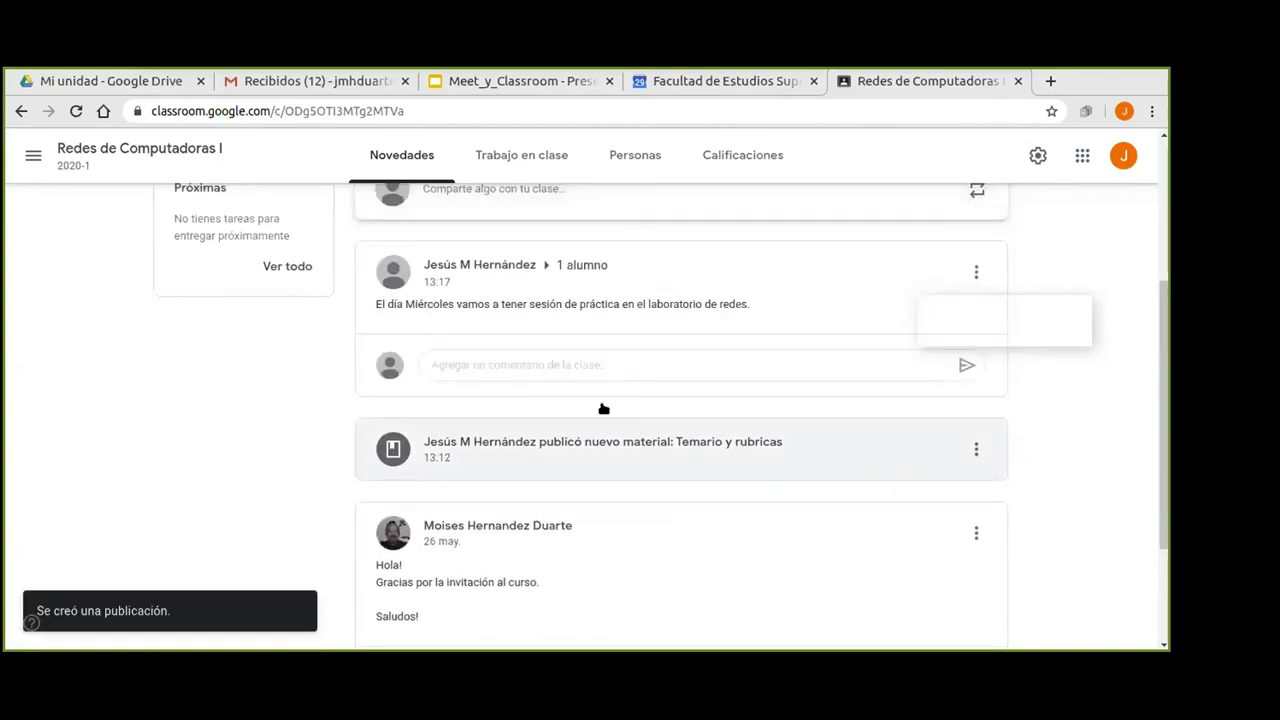
pyautogui.click(515, 151)
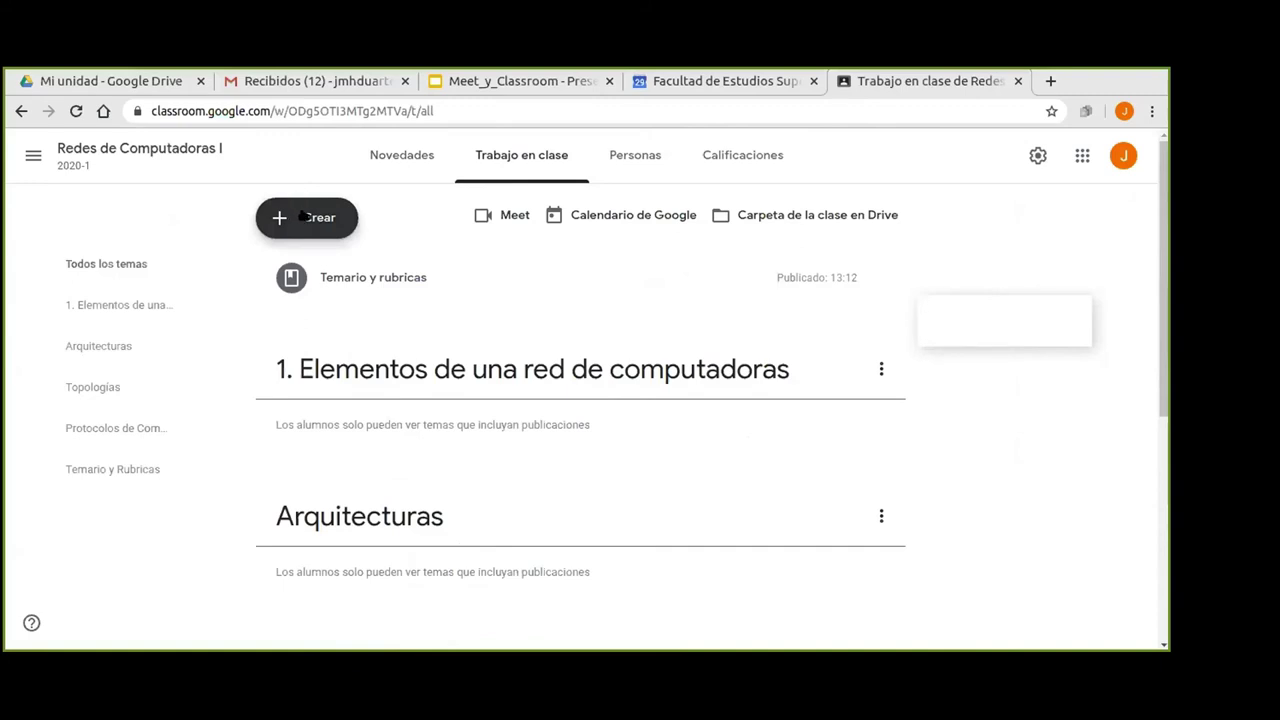
# Create a new assignment titled 'Trabajo de Elementos de una Red'.
pyautogui.click(303, 216)
pyautogui.click(317, 267)
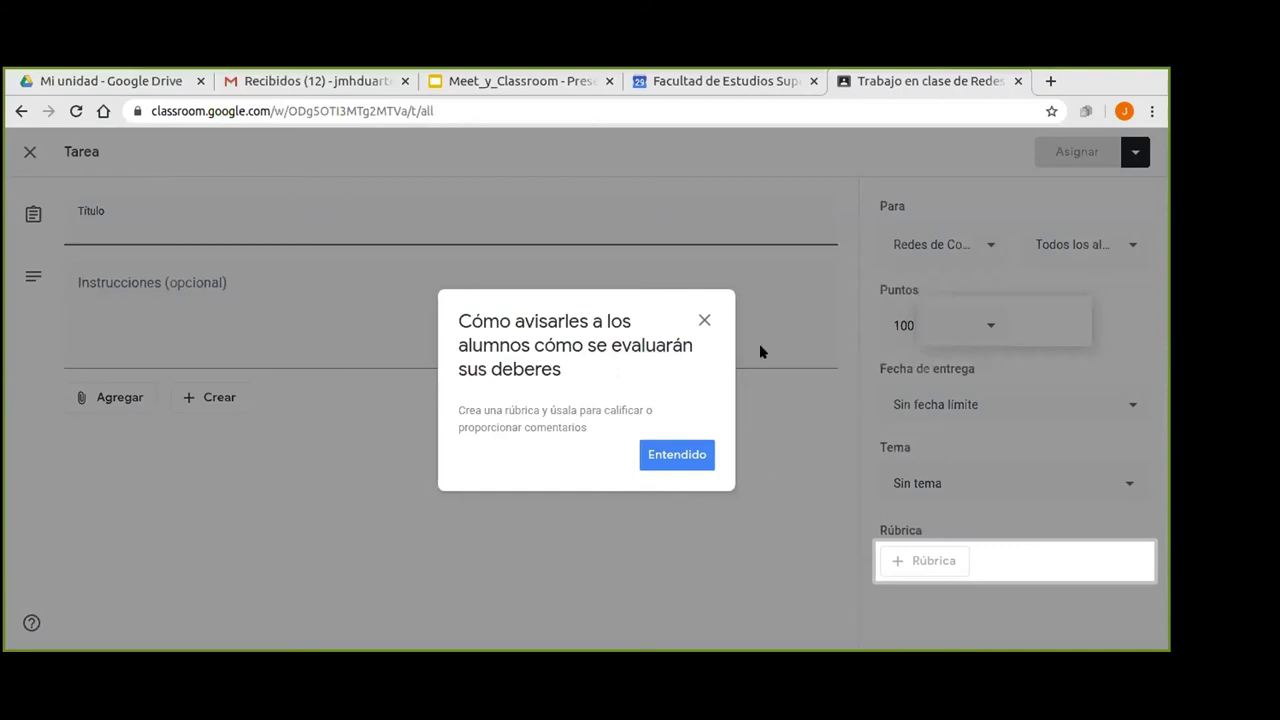
pyautogui.click(680, 455)
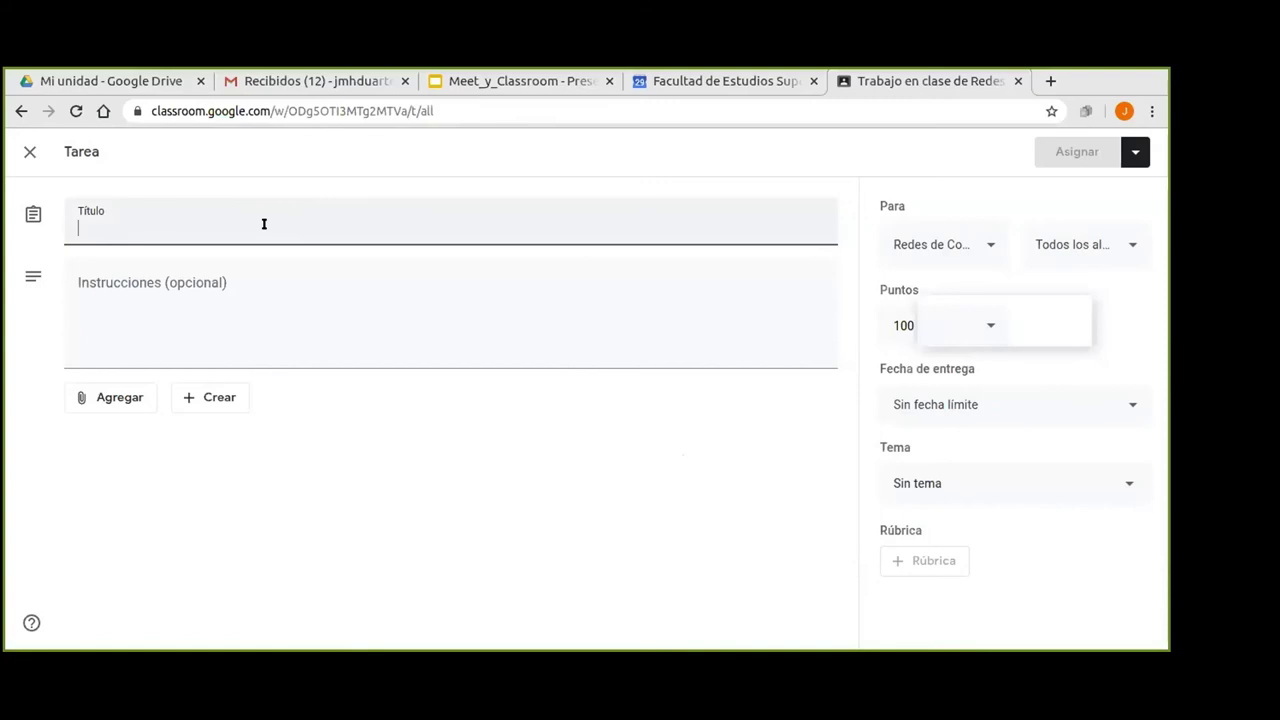
pyautogui.write('Trabajo del')
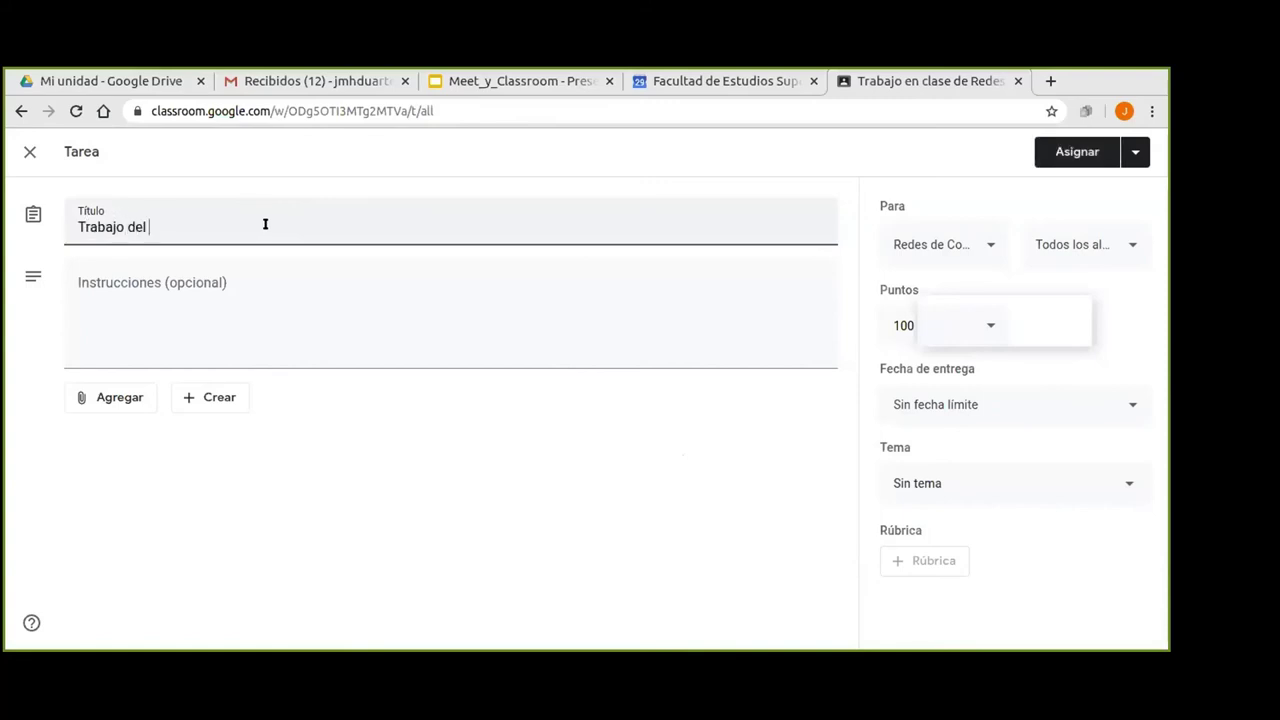
pyautogui.write(' Modelo')
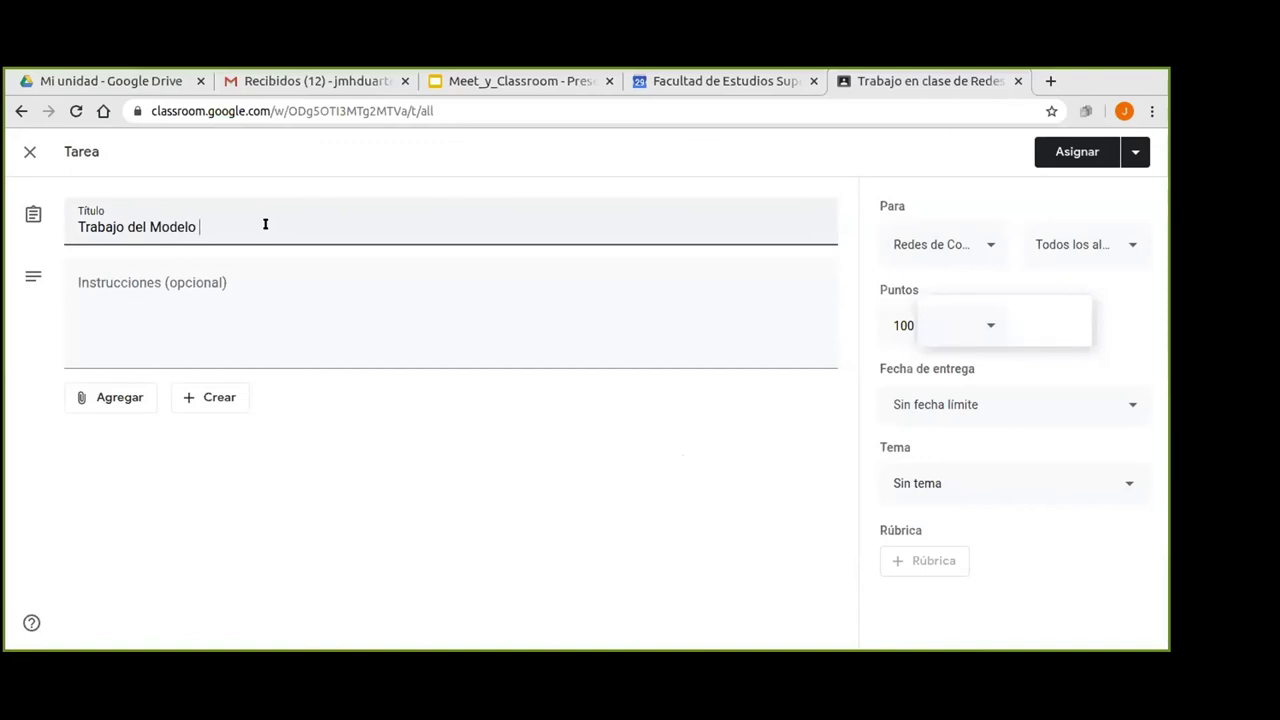
pyautogui.press('BackSpace')
pyautogui.press('BackSpace')
pyautogui.press('BackSpace')
pyautogui.press('BackSpace')
pyautogui.press('BackSpace')
pyautogui.press('BackSpace')
pyautogui.press('BackSpace')
pyautogui.write('Elementos')
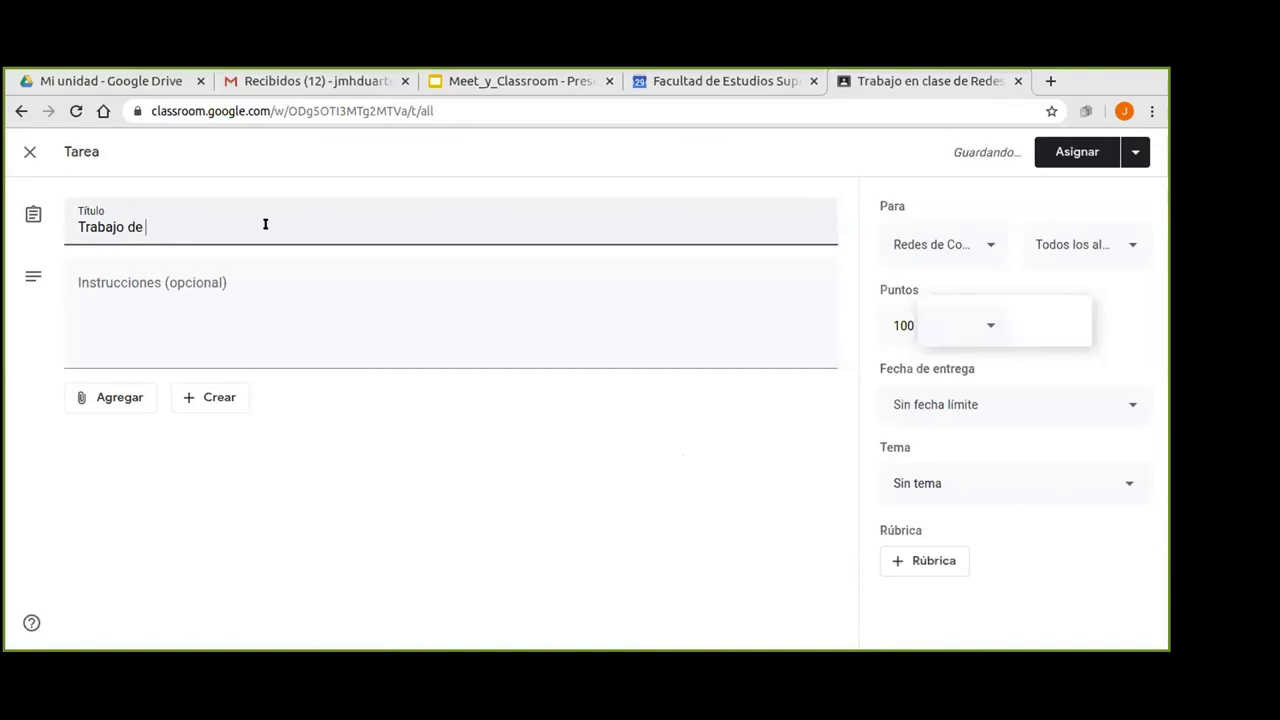
pyautogui.write(' de una Red')
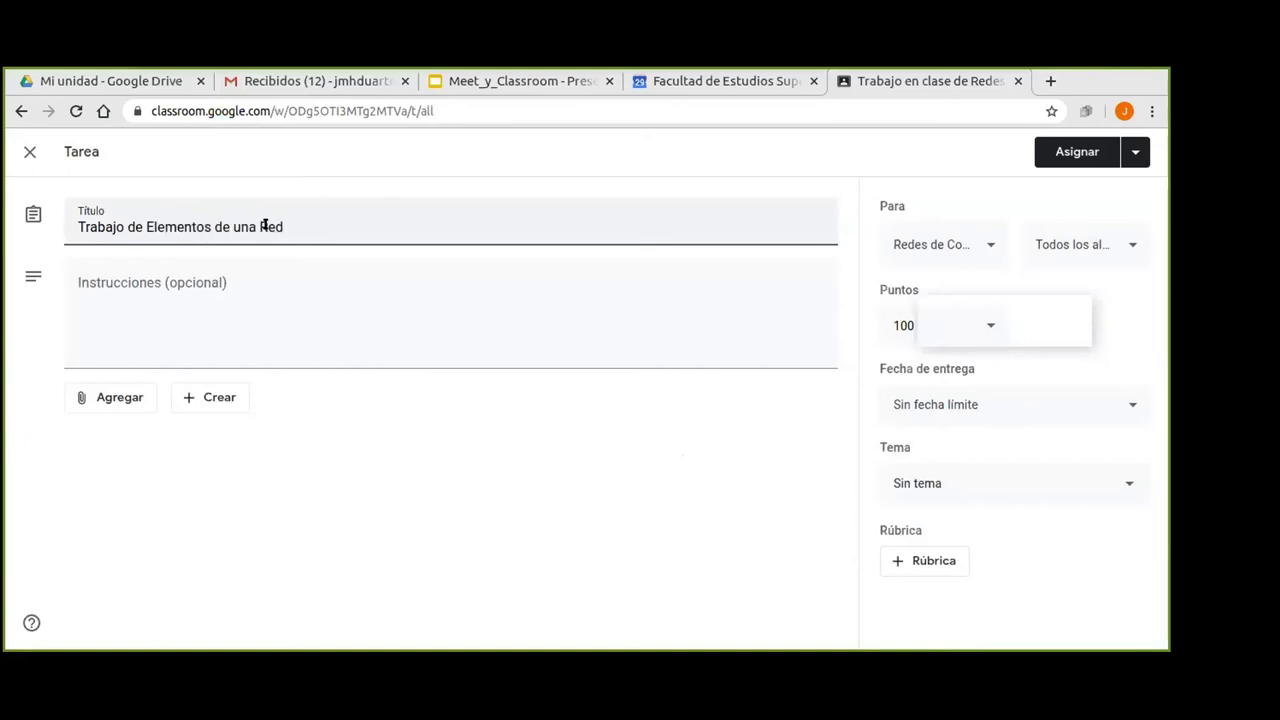
pyautogui.click(222, 294)
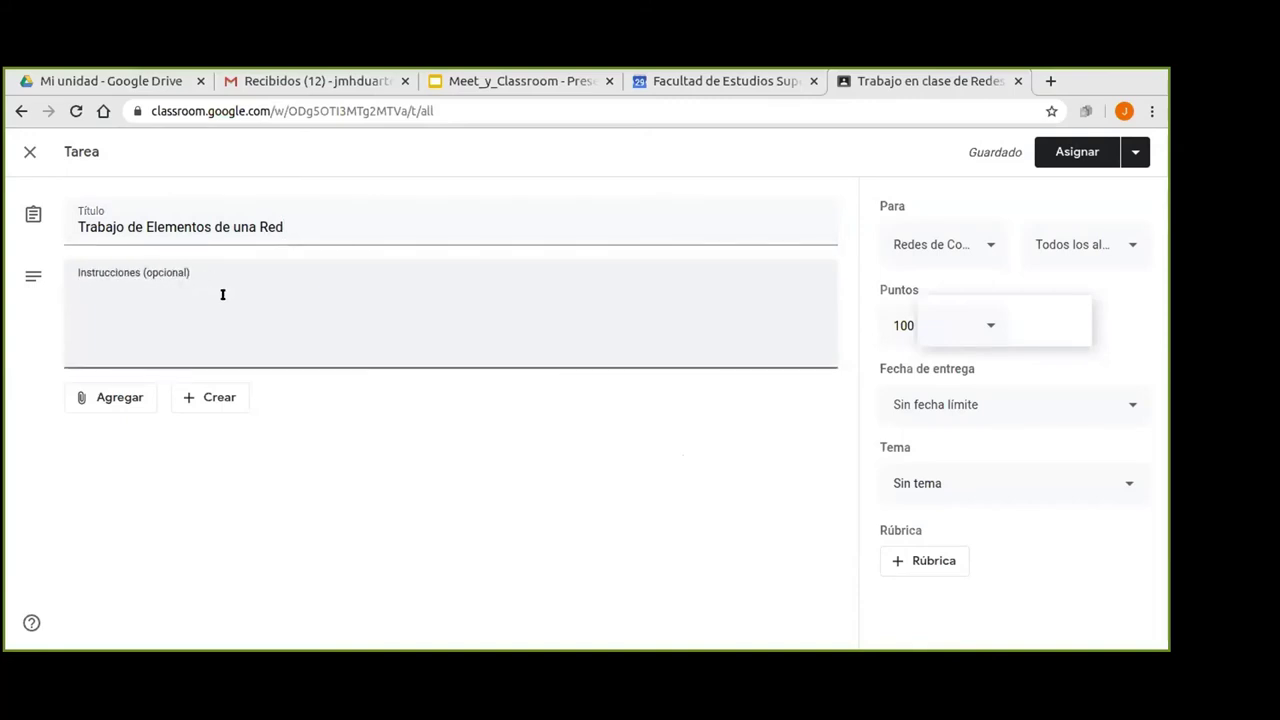
# Enter the instruction line 'Deben incluir cuando menos 5 elementos para el trabajo.'.
pyautogui.write('De')
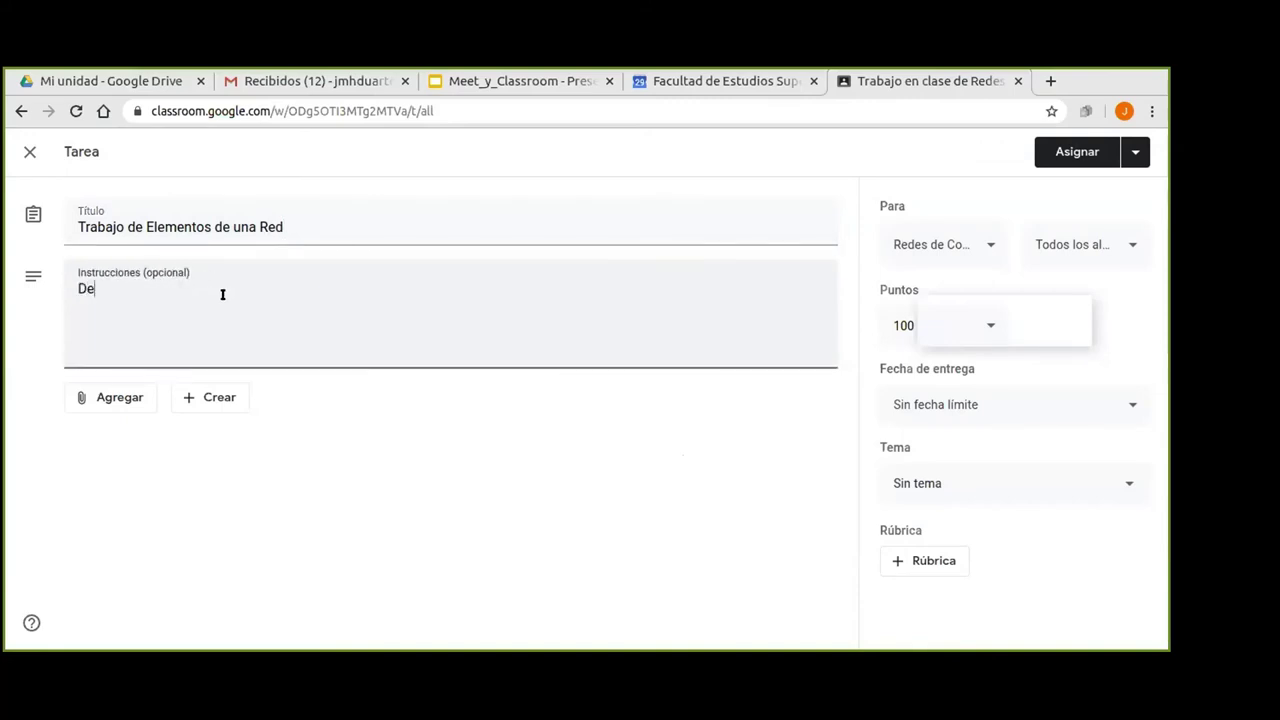
pyautogui.write('ben incluir cuando men')
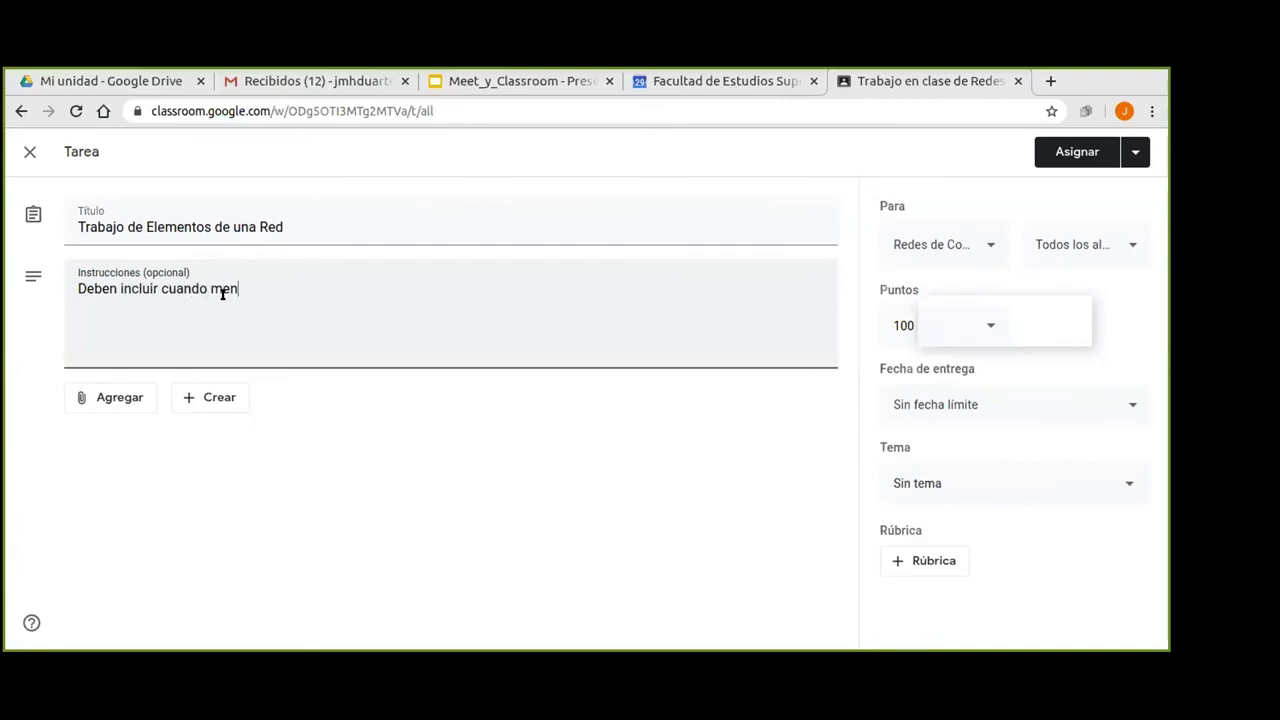
pyautogui.write('os 5 elemenots')
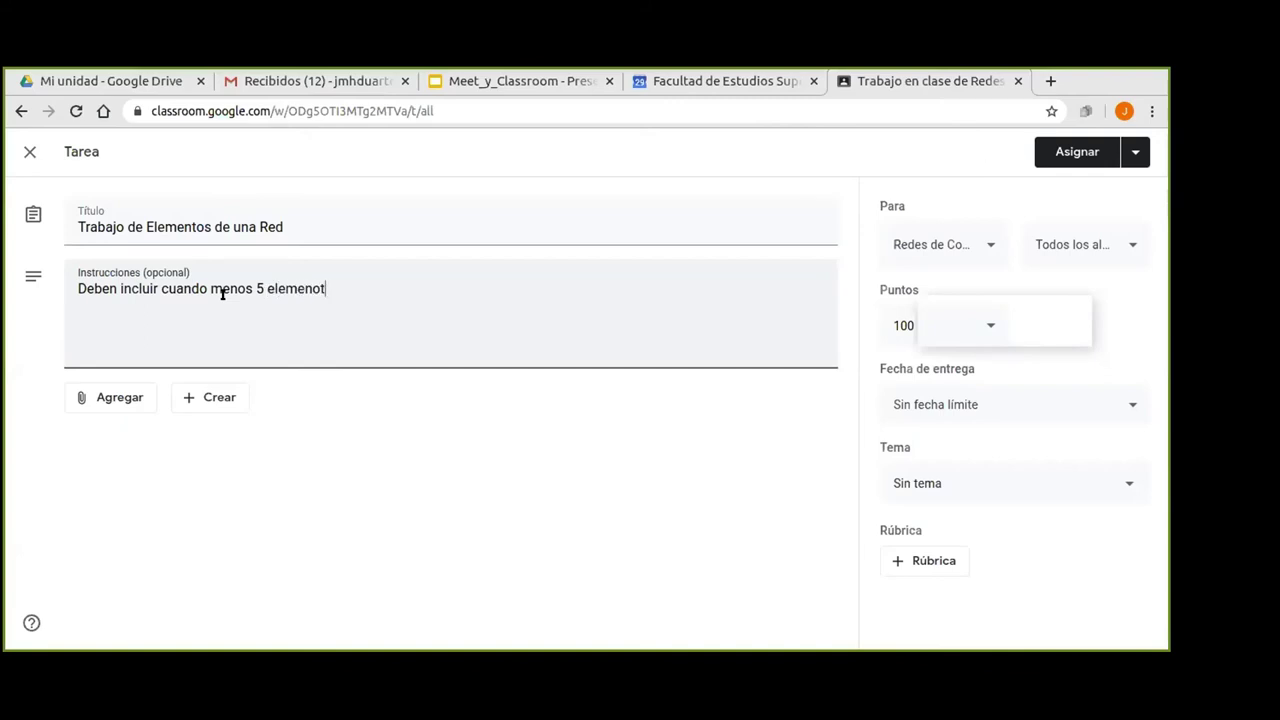
pyautogui.press('BackSpace')
pyautogui.press('BackSpace')
pyautogui.write('os para el tr')
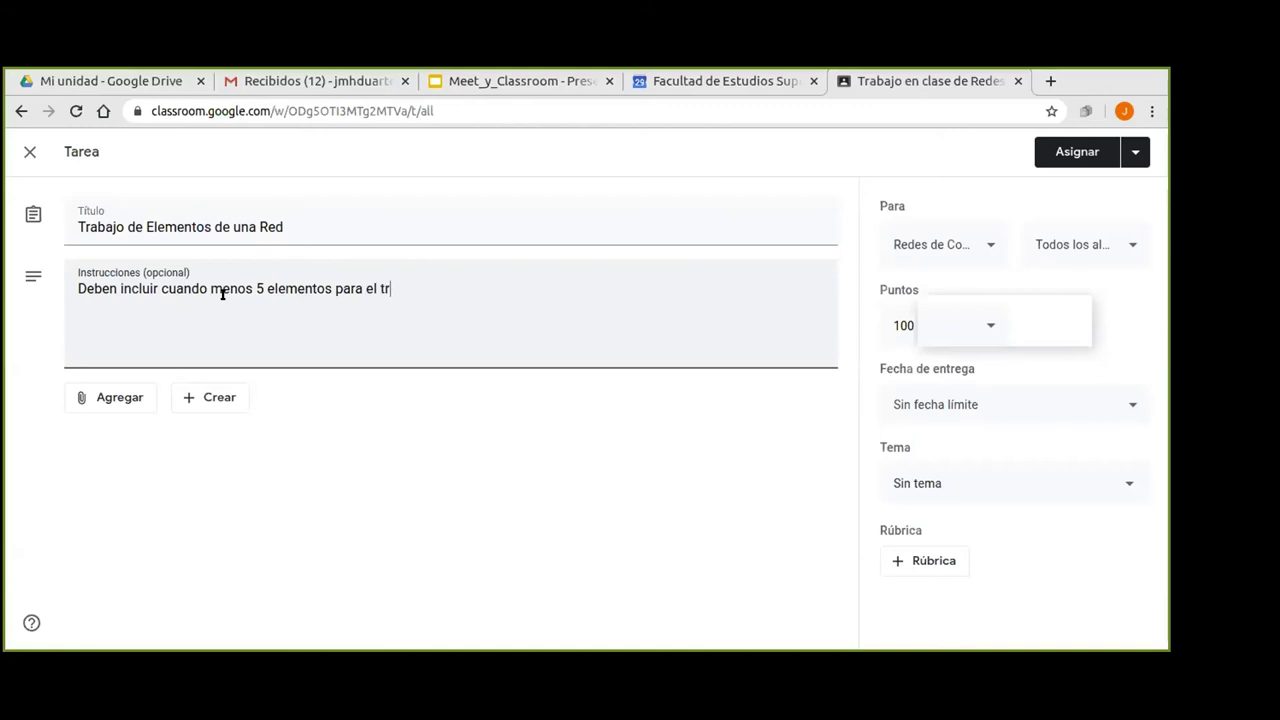
pyautogui.write('abano')
pyautogui.press('BackSpace')
pyautogui.press('BackSpace')
pyautogui.write('jo')
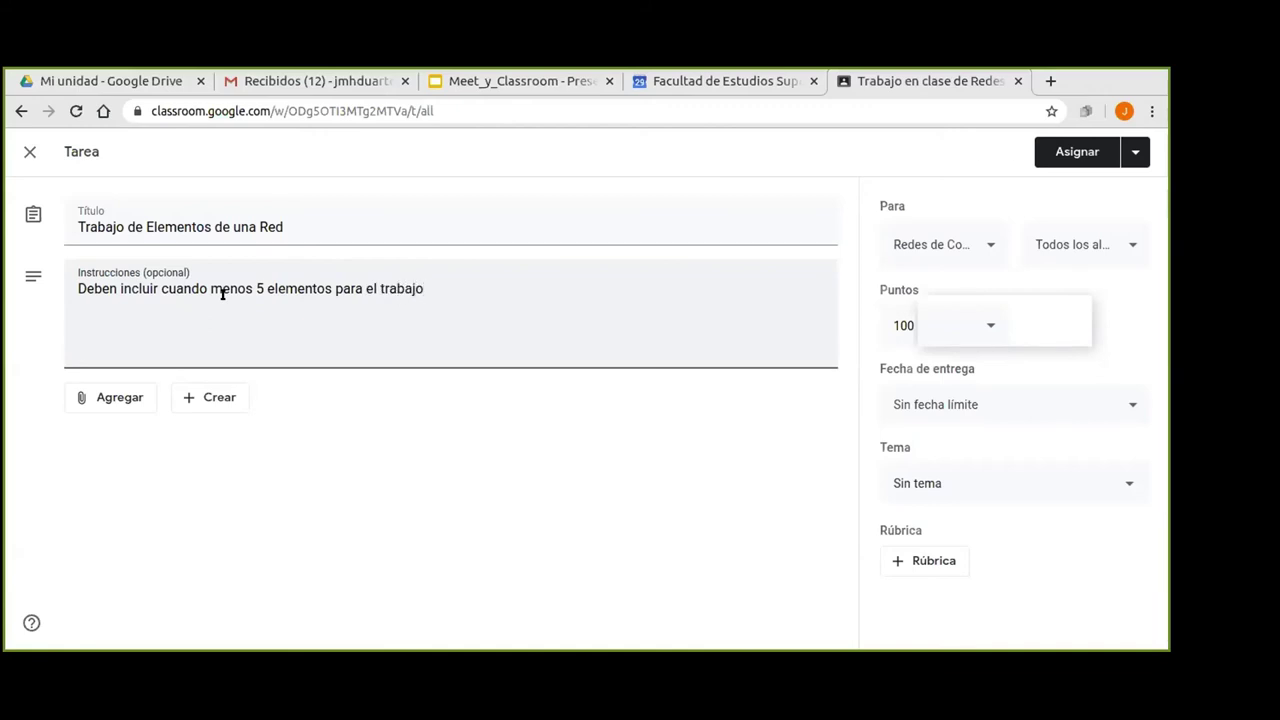
pyautogui.write('.')
pyautogui.press('Return')
# Add the second line 'Consultar al menos 3 referencias bibliográficos.'.
pyautogui.write('Consu')
pyautogui.press('BackSpace')
pyautogui.write('ltar al mn')
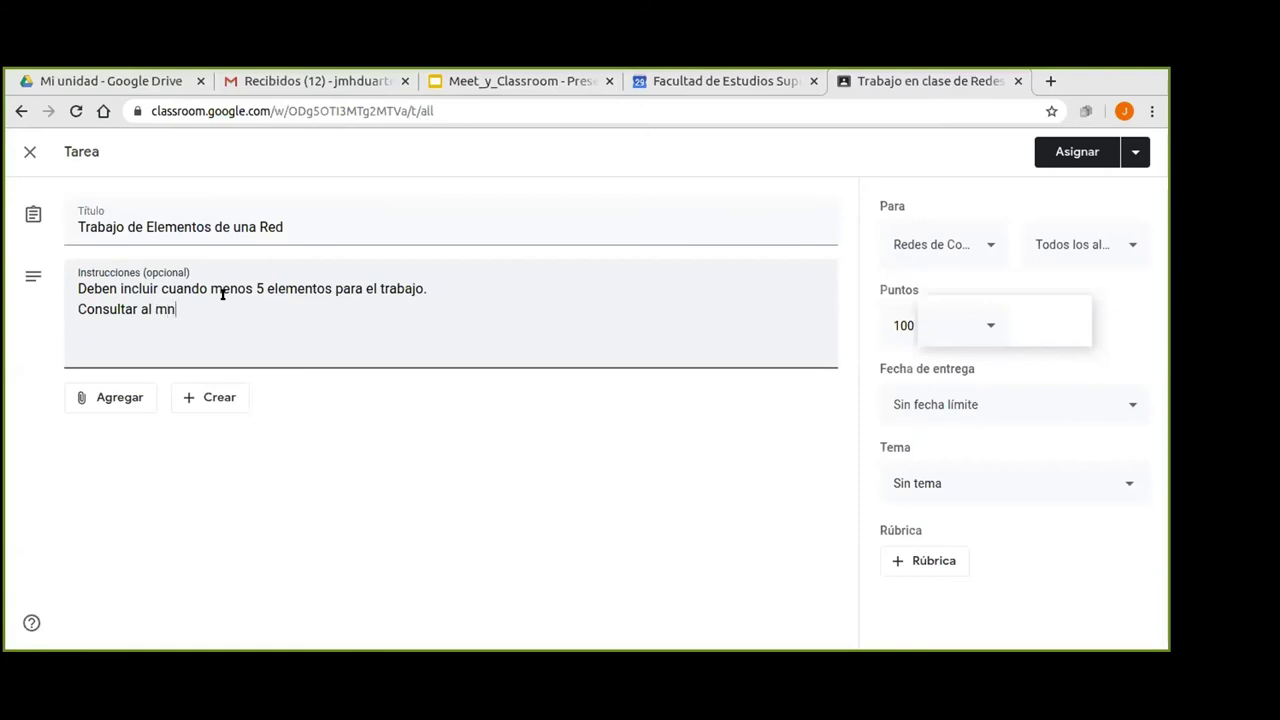
pyautogui.press('BackSpace')
pyautogui.write('enos 3')
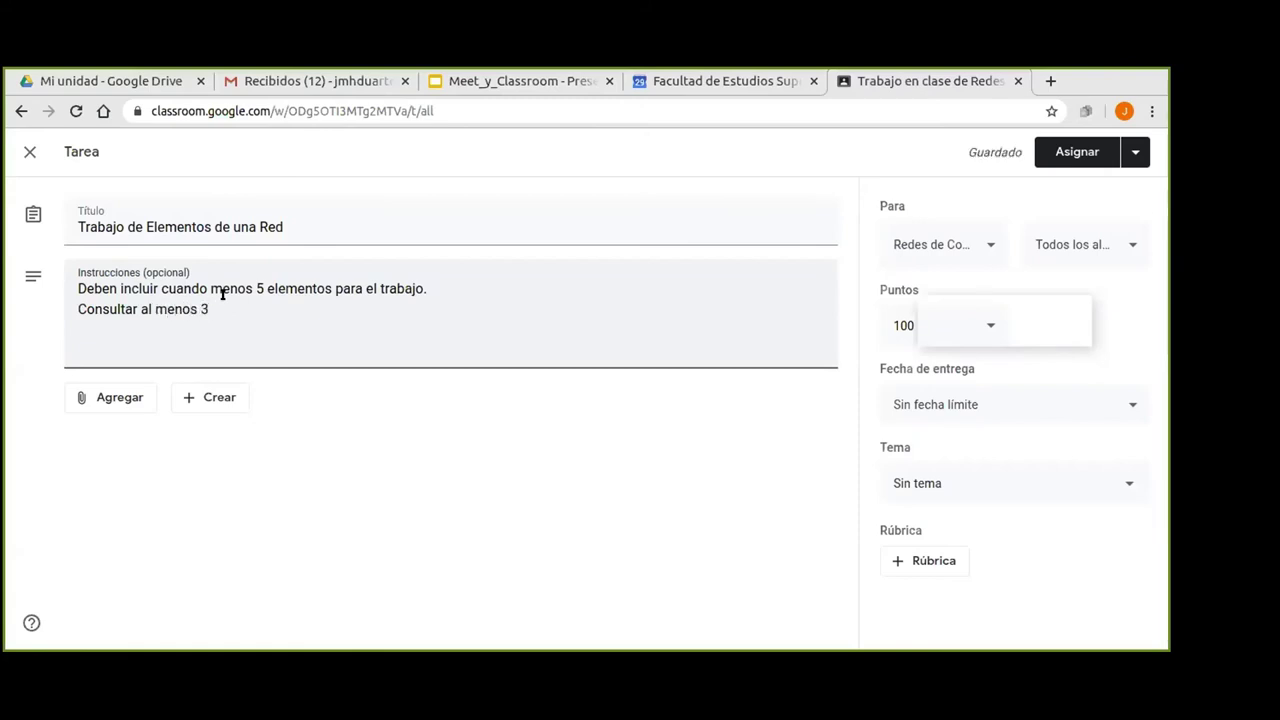
pyautogui.write('referenc')
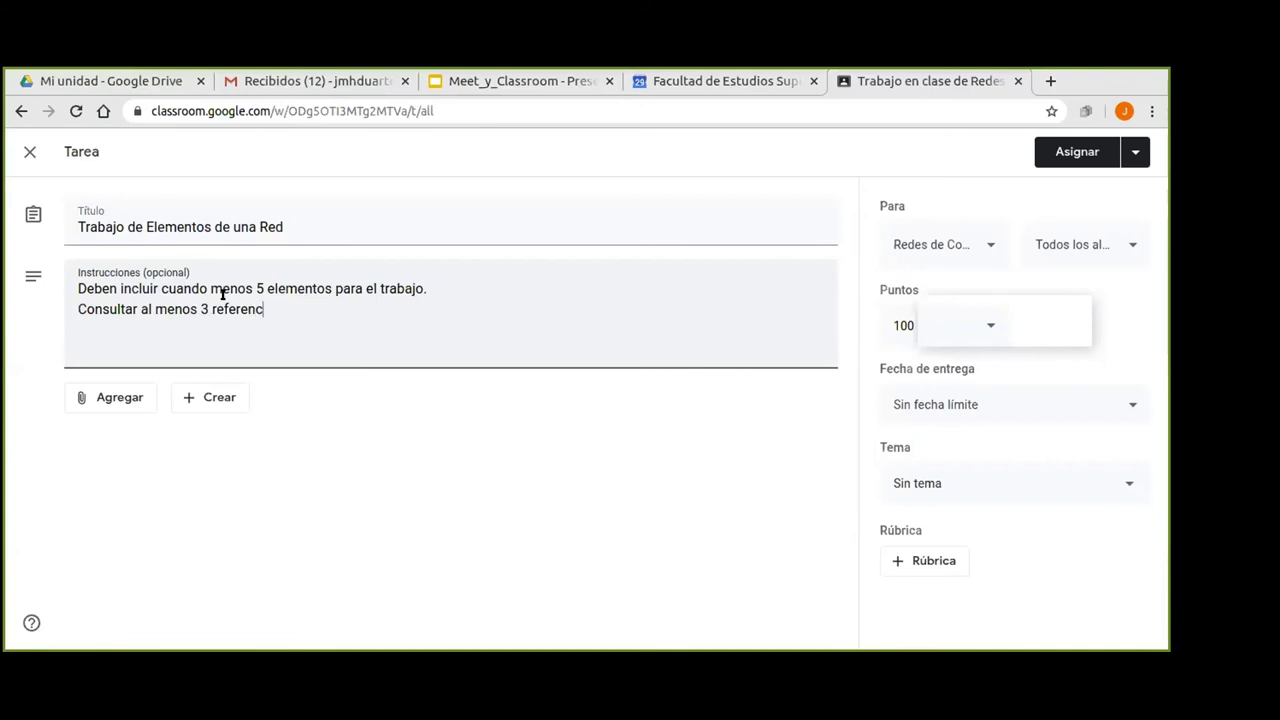
pyautogui.write('ias bibliográficos')
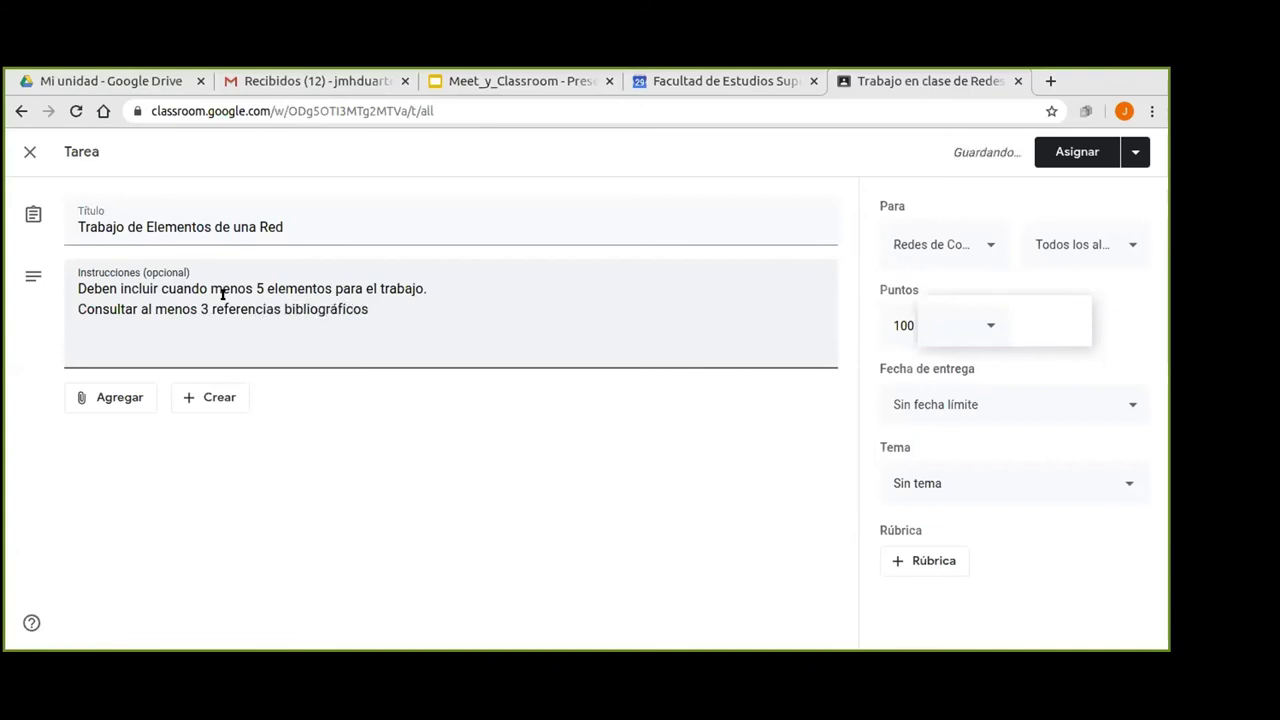
pyautogui.write('.')
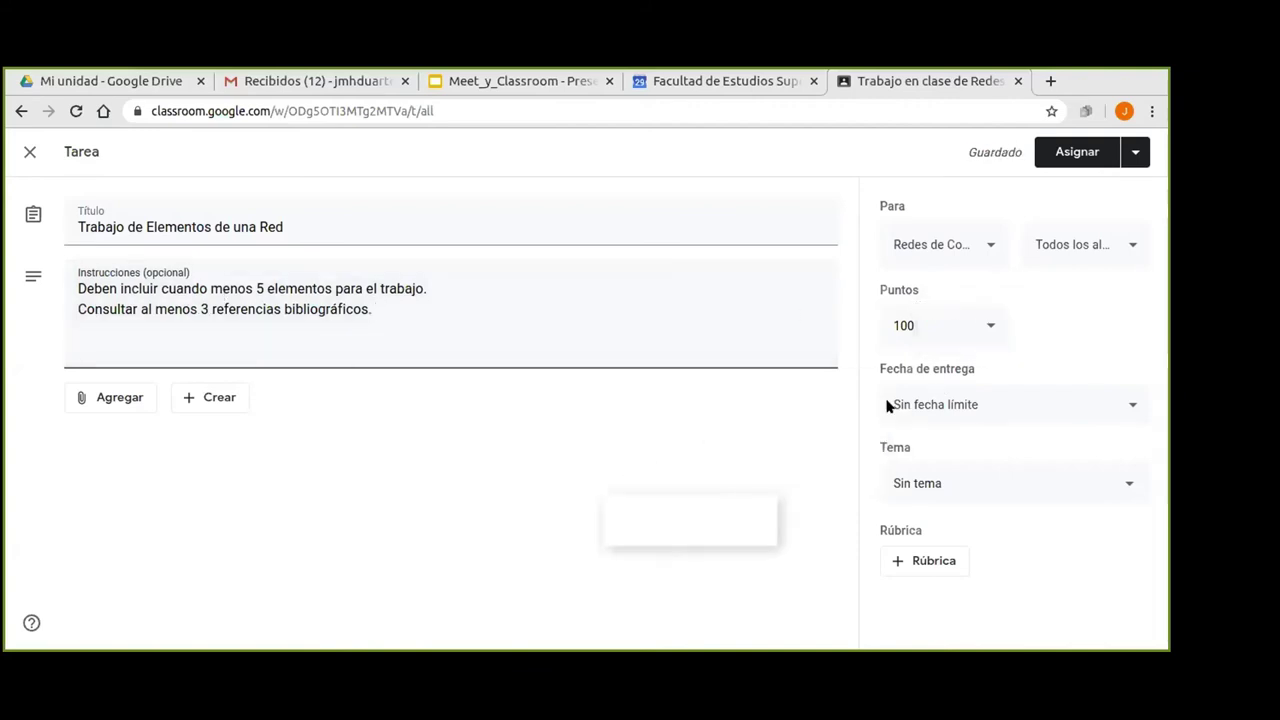
pyautogui.click(990, 251)
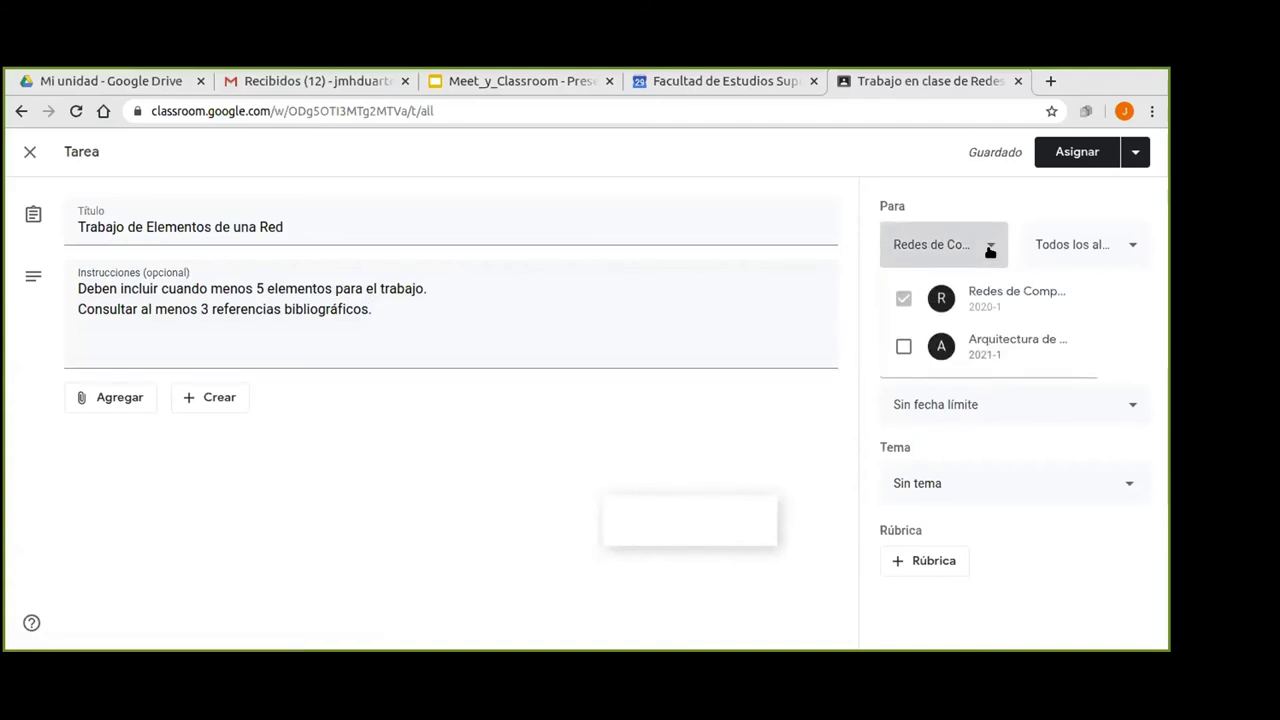
pyautogui.click(983, 192)
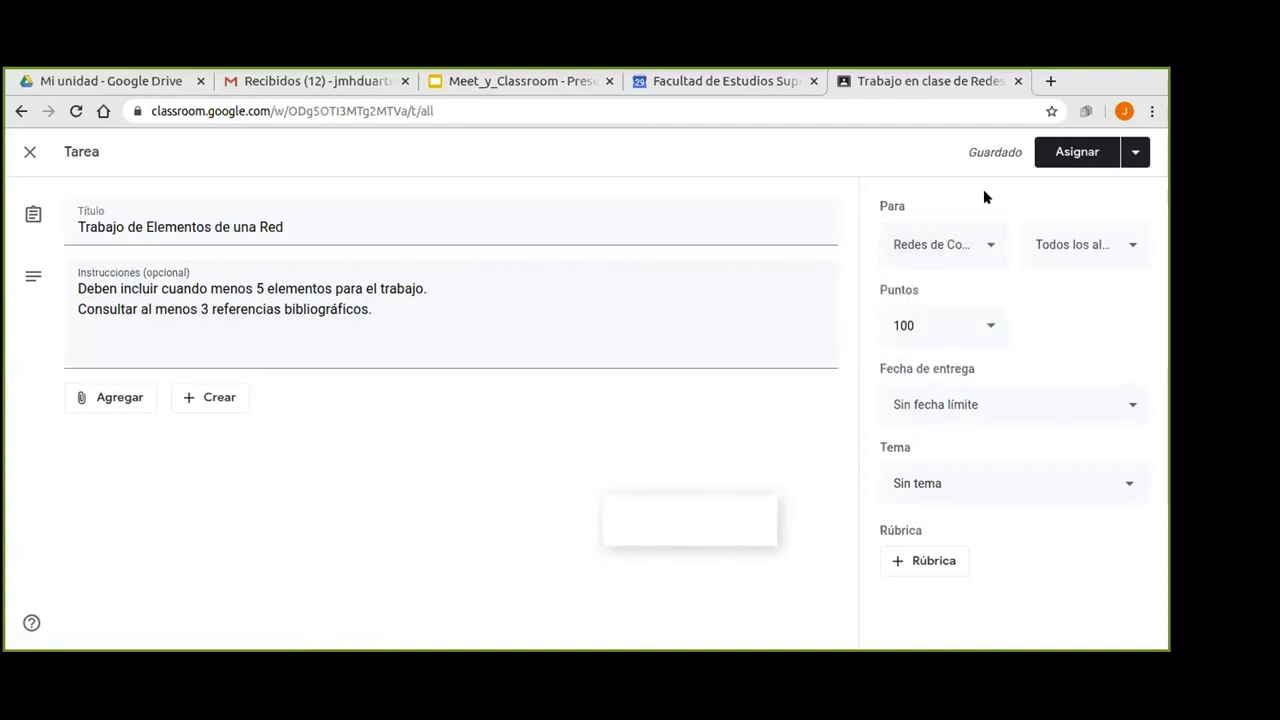
pyautogui.click(987, 250)
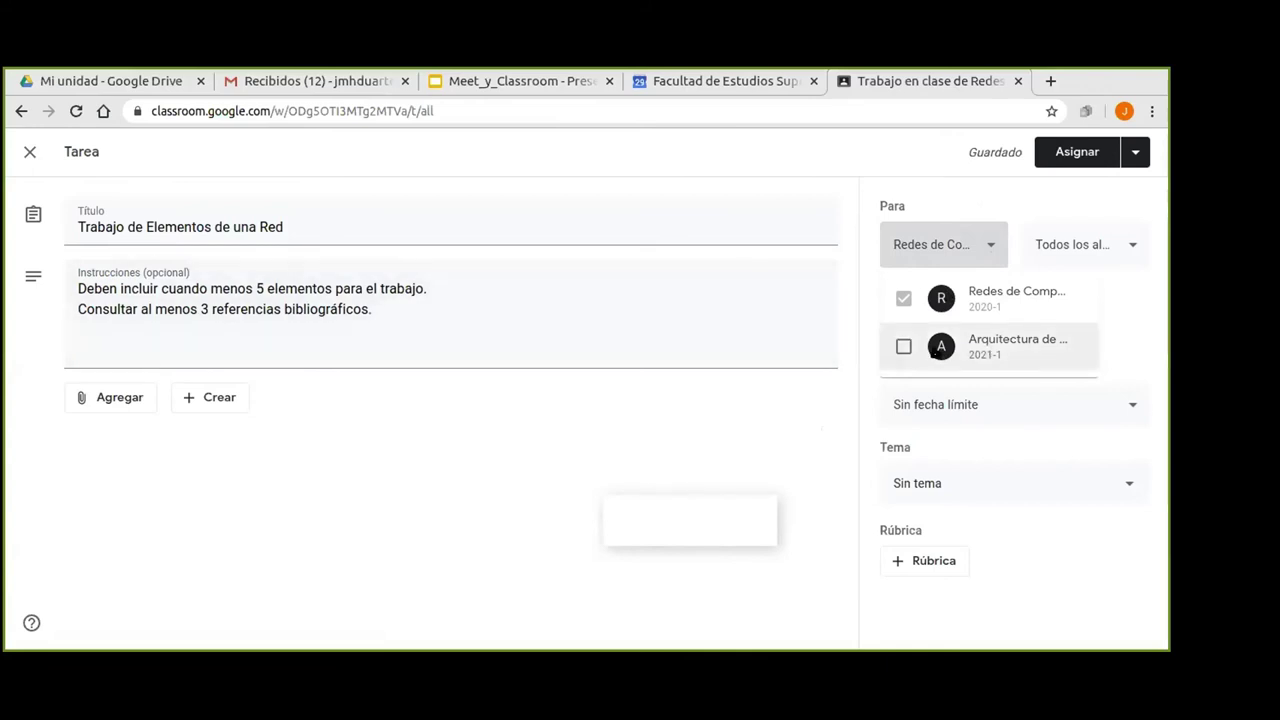
pyautogui.click(986, 247)
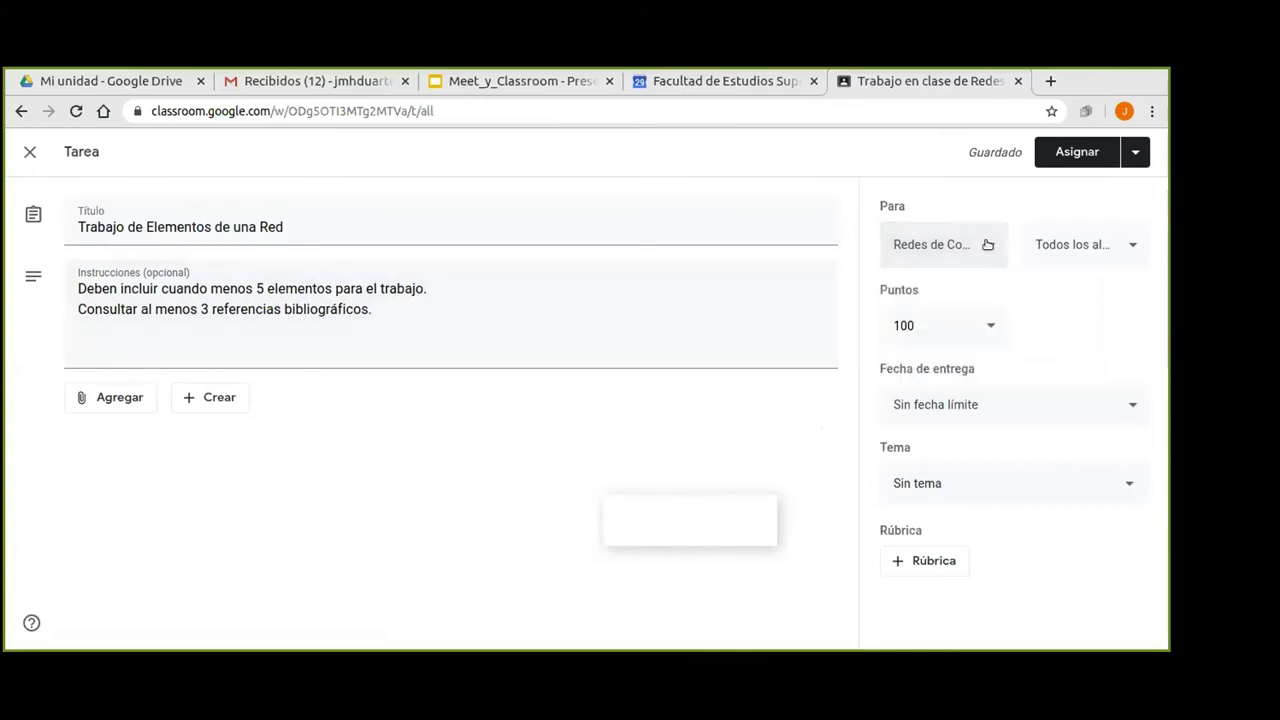
pyautogui.click(1132, 244)
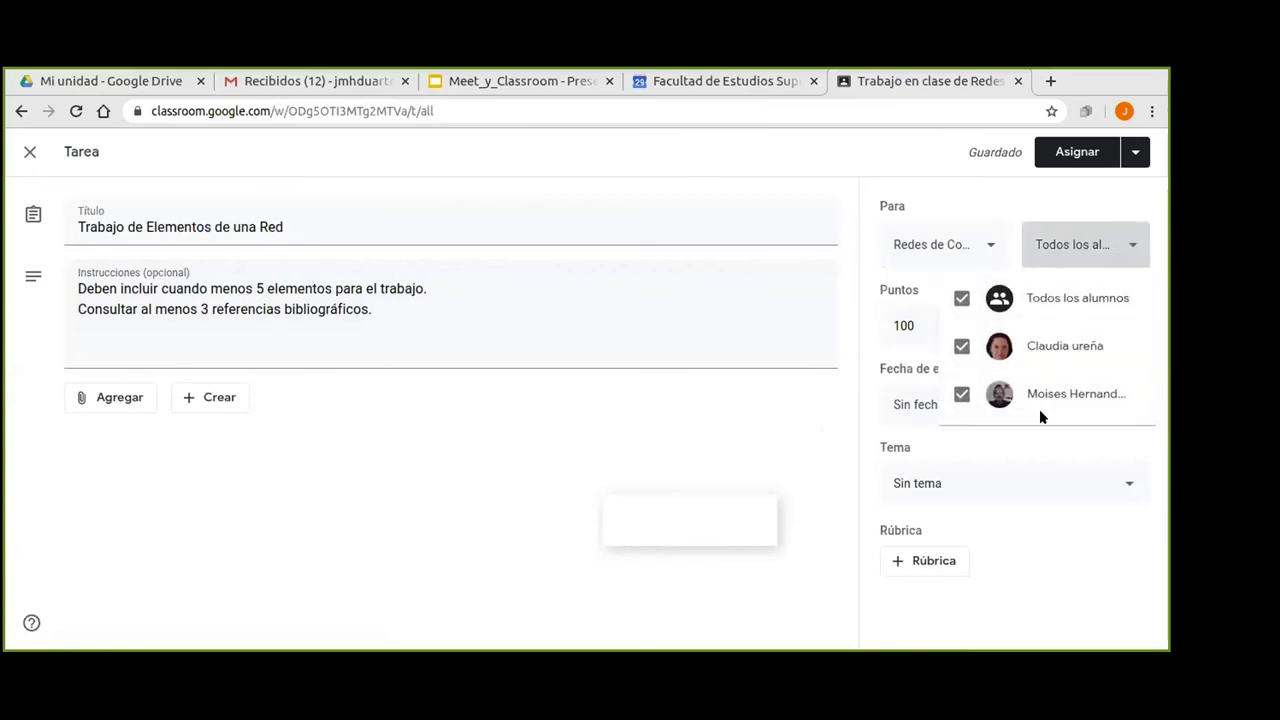
pyautogui.click(752, 409)
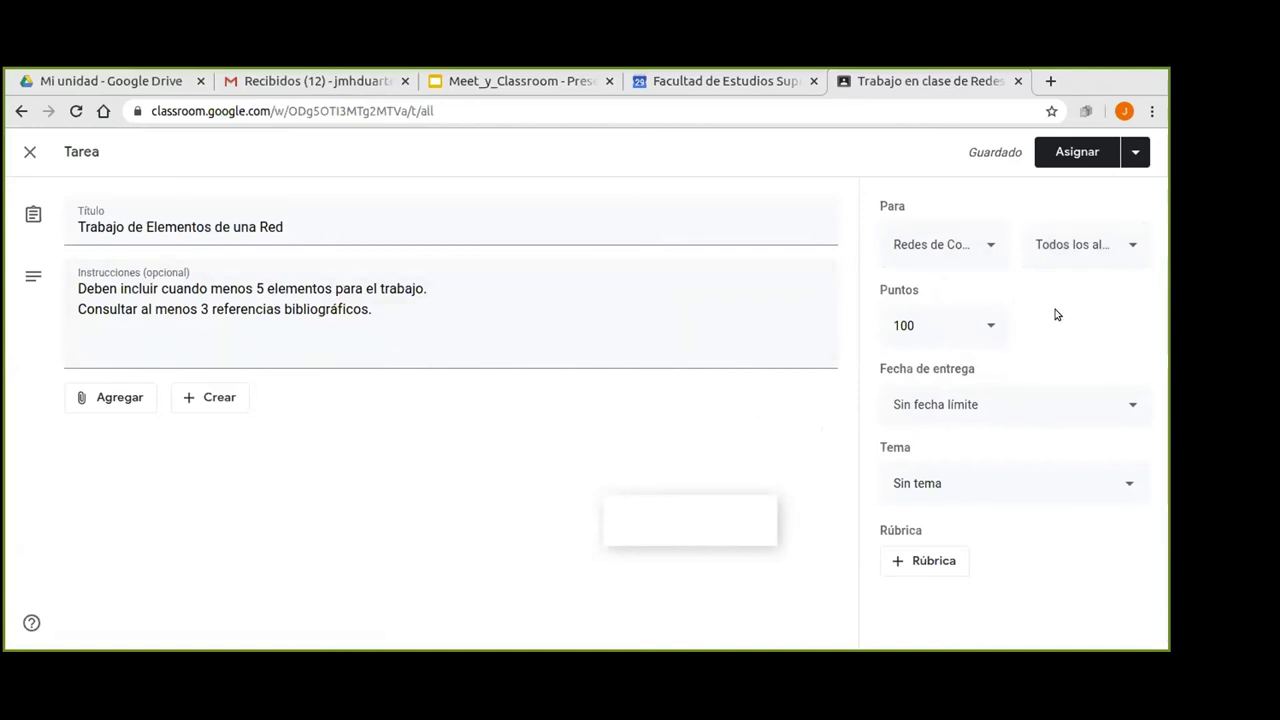
pyautogui.click(988, 326)
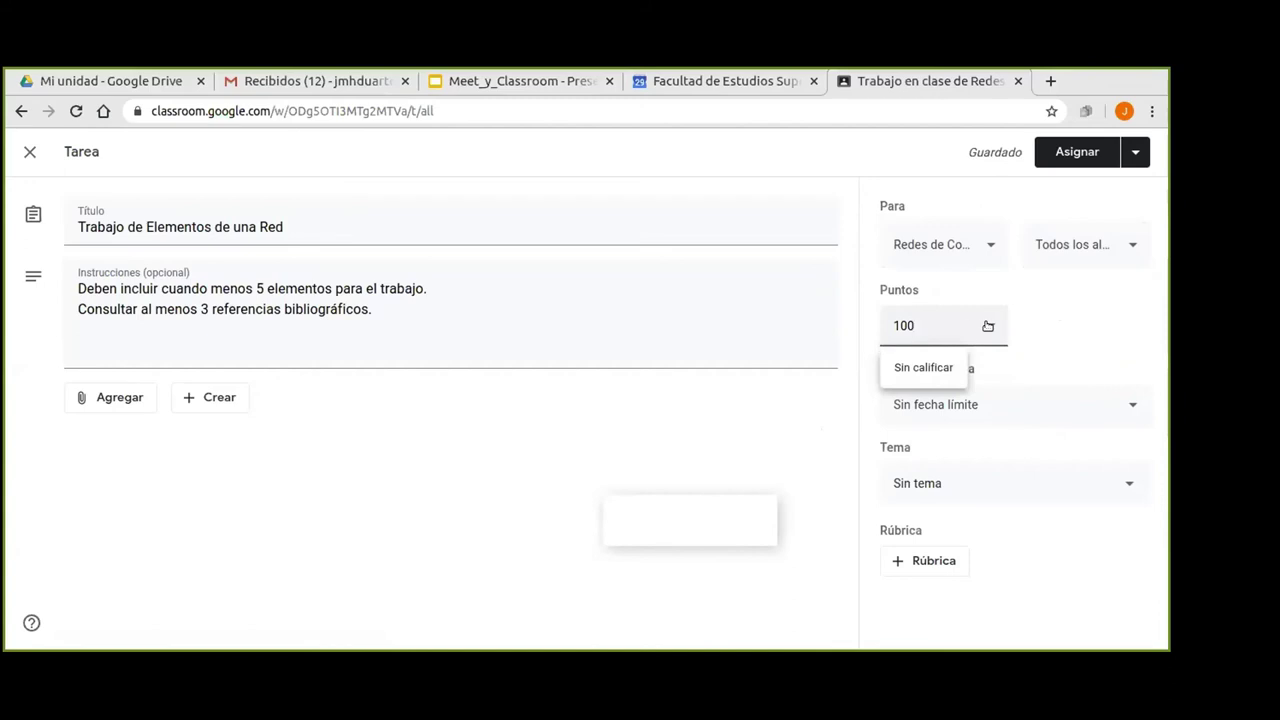
# Change the assignment's points from 100 to 10.
pyautogui.click(941, 323)
pyautogui.press('BackSpace')
pyautogui.click(809, 398)
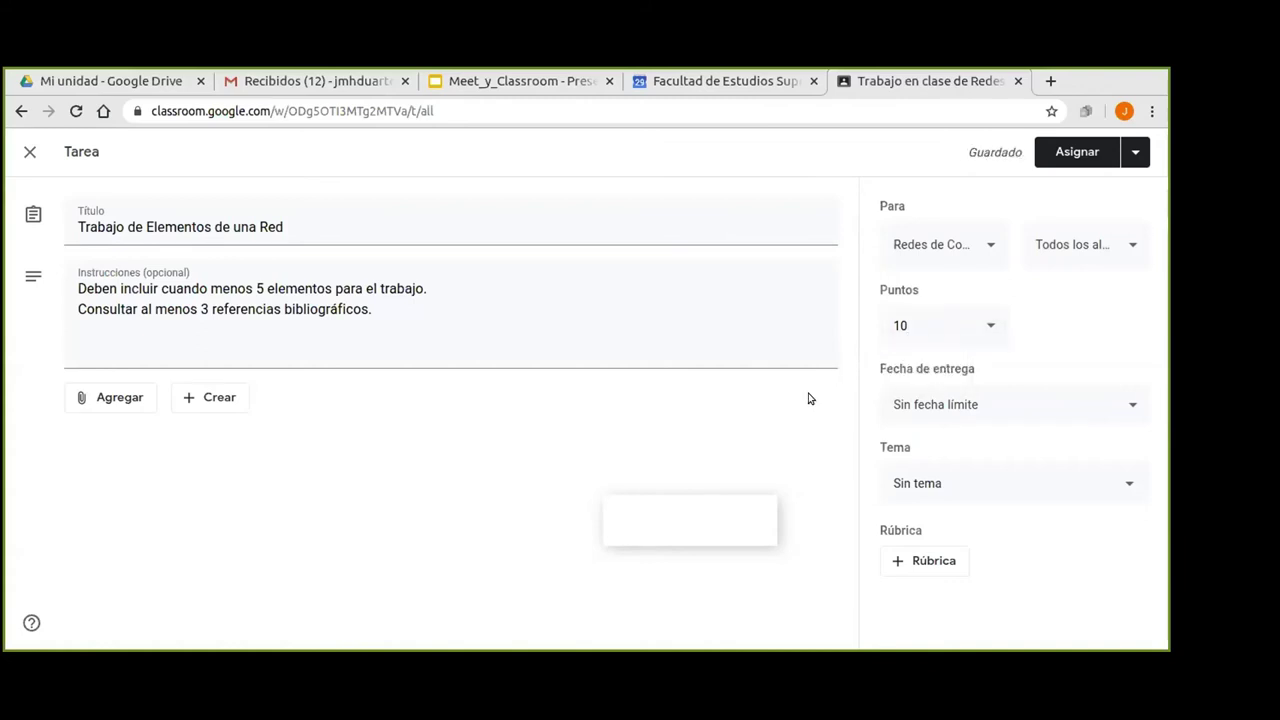
# Set the due date to Friday 12 June 2020 at 19:00.
pyautogui.click(1125, 405)
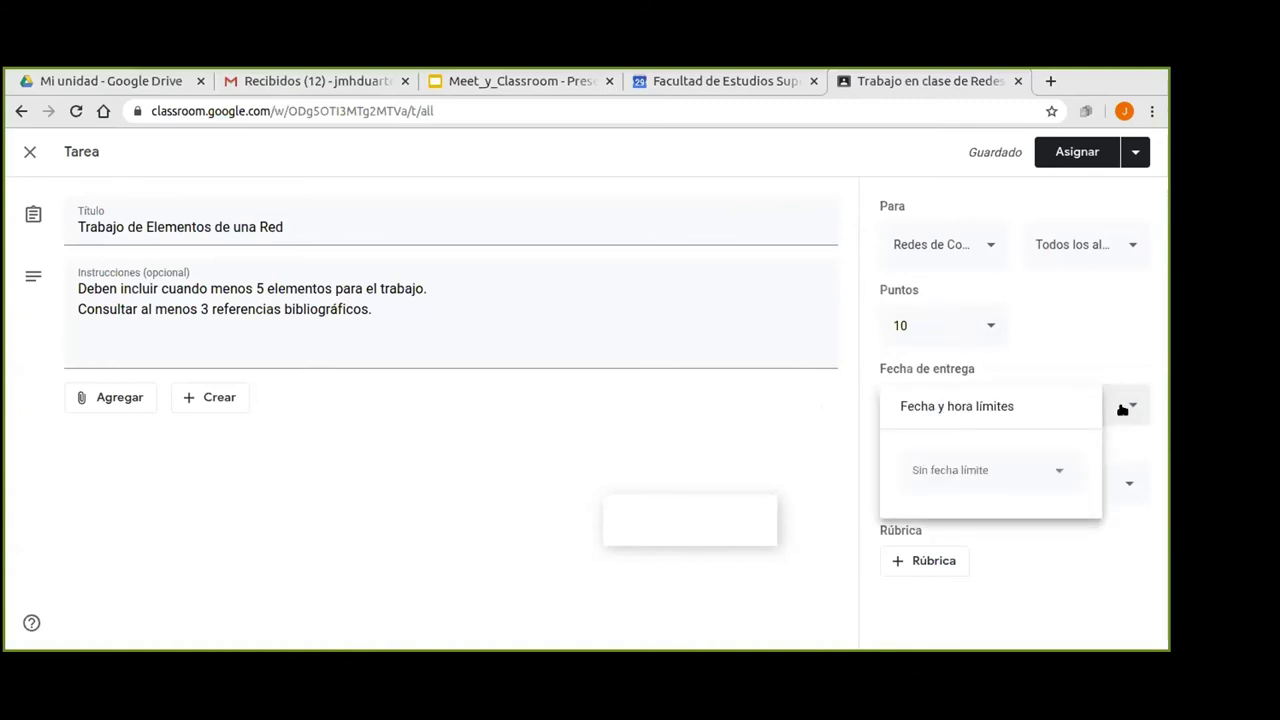
pyautogui.click(941, 472)
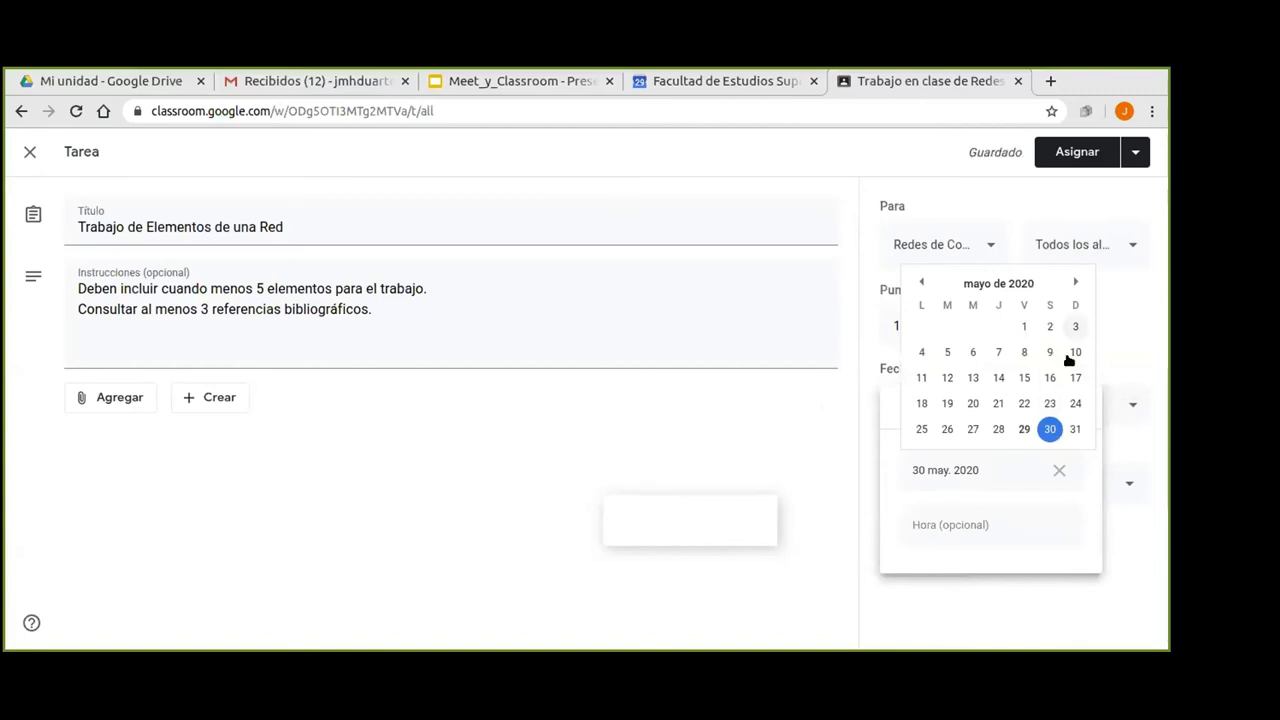
pyautogui.click(1075, 283)
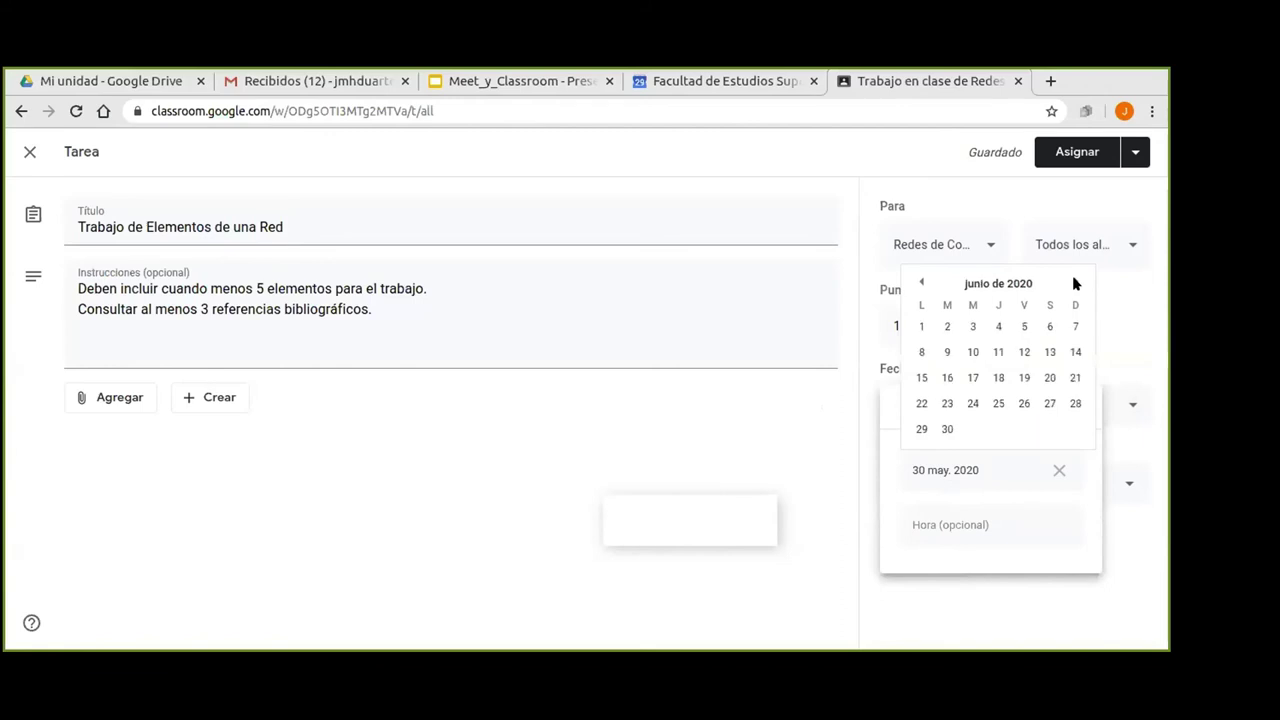
pyautogui.click(1024, 352)
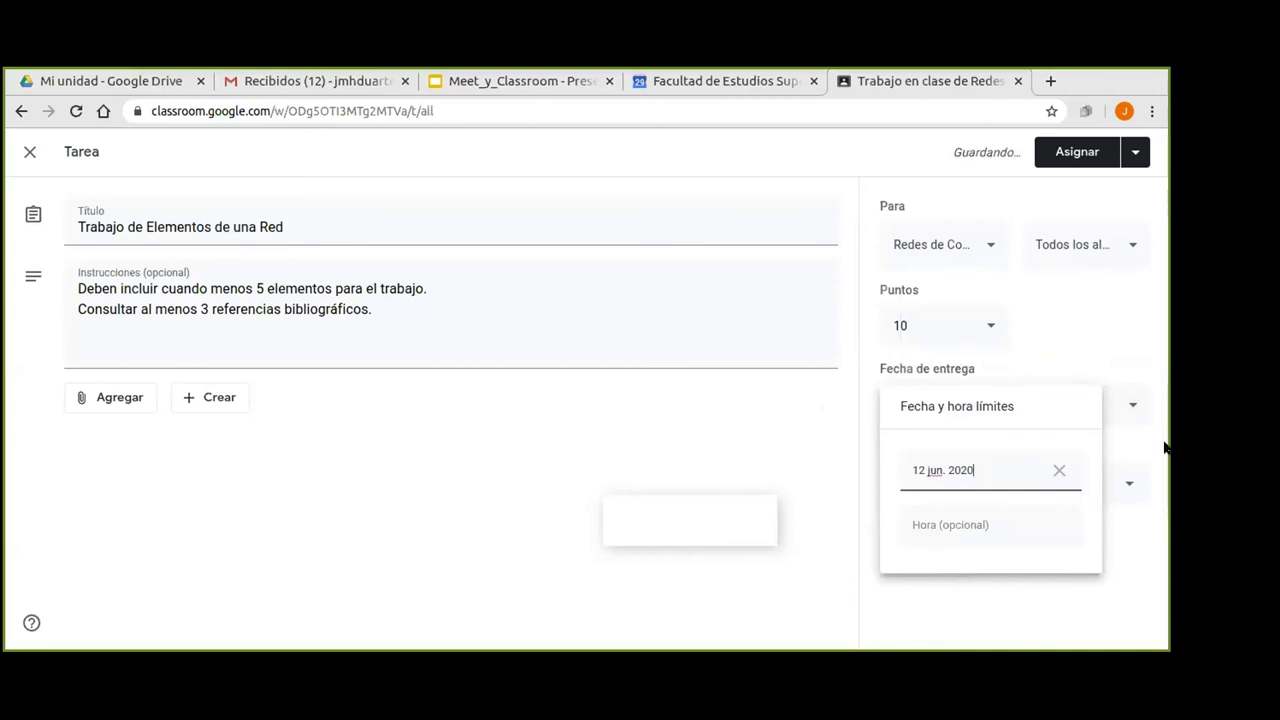
pyautogui.click(972, 527)
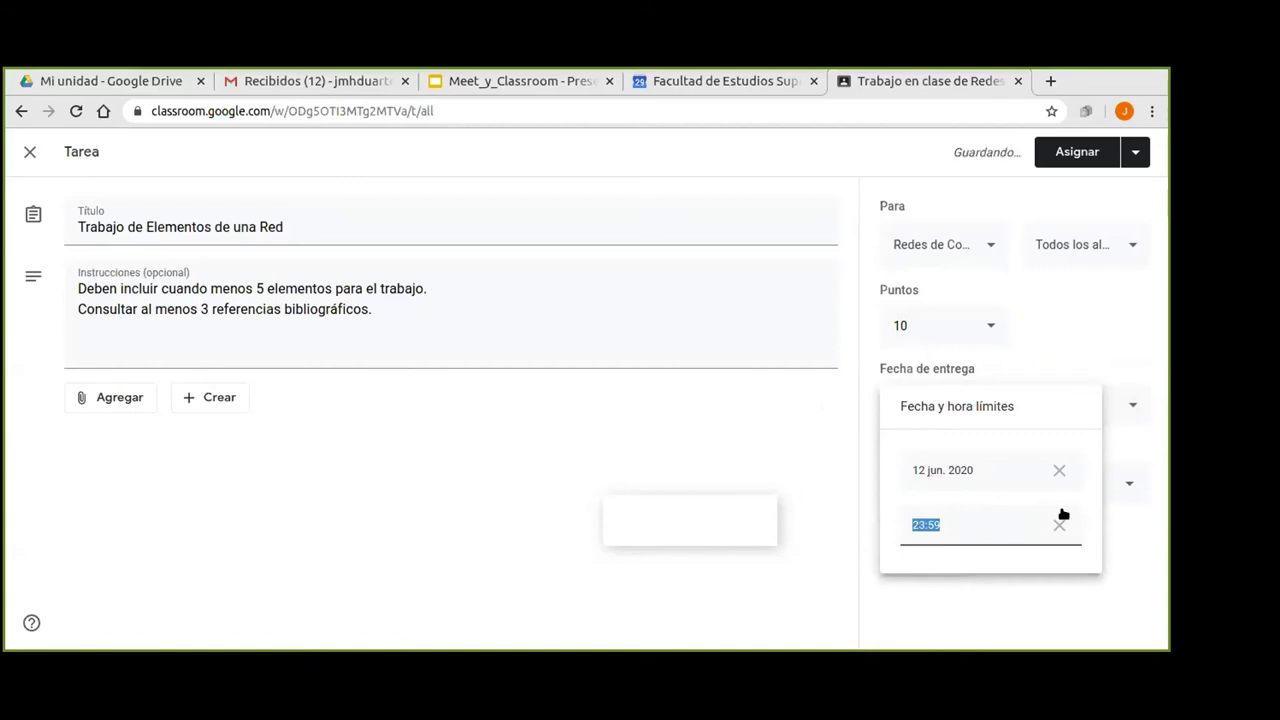
pyautogui.click(970, 521)
pyautogui.press('BackSpace')
pyautogui.press('BackSpace')
pyautogui.press('BackSpace')
pyautogui.press('BackSpace')
pyautogui.press('BackSpace')
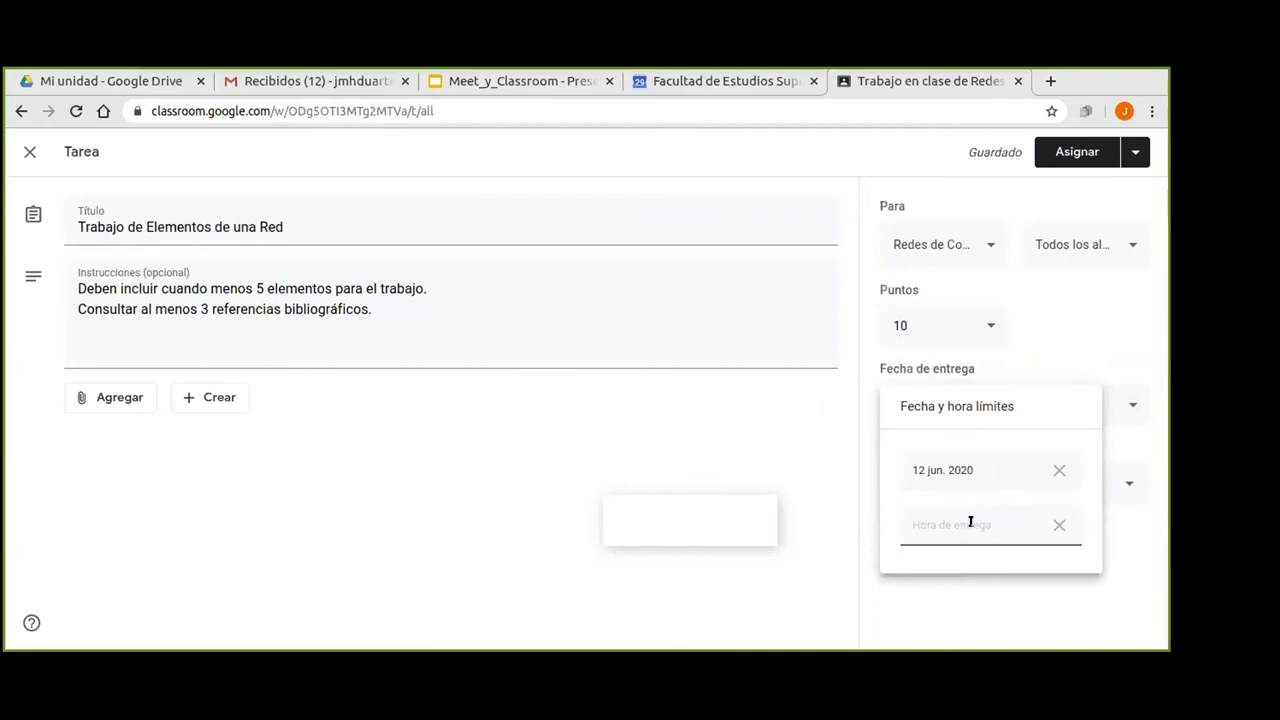
pyautogui.write('19:00')
pyautogui.click(1126, 408)
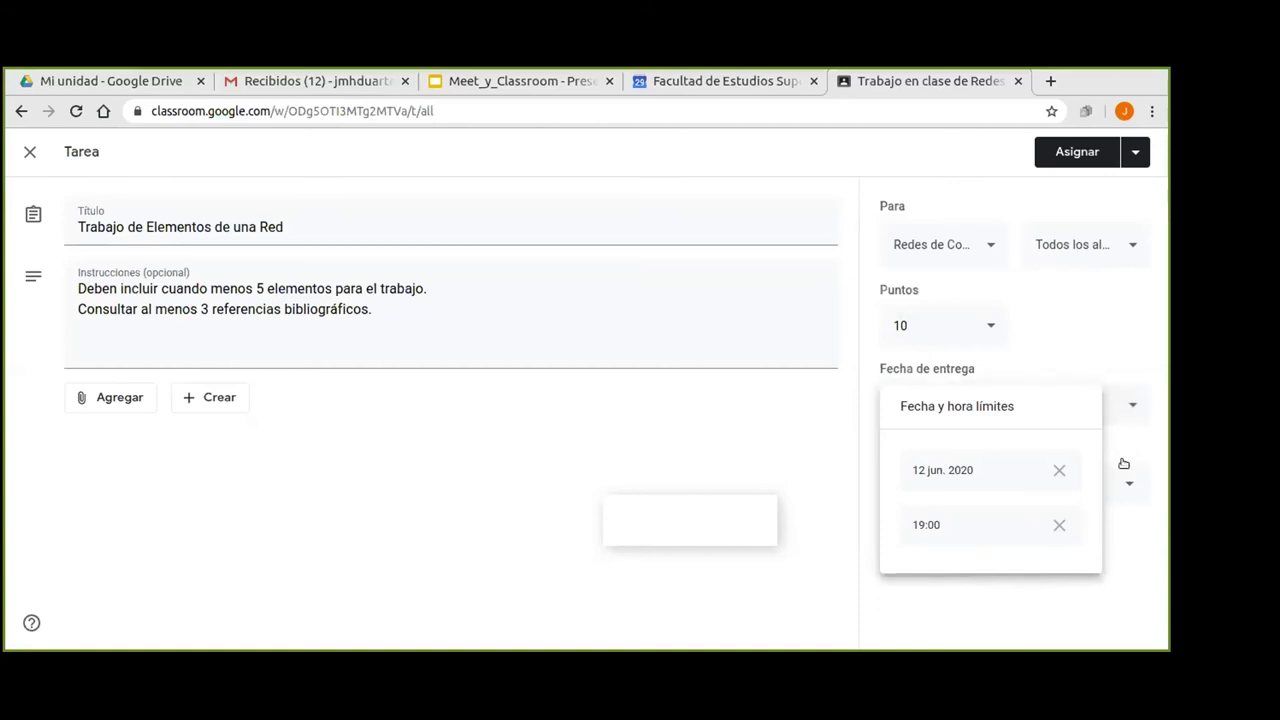
pyautogui.click(1130, 326)
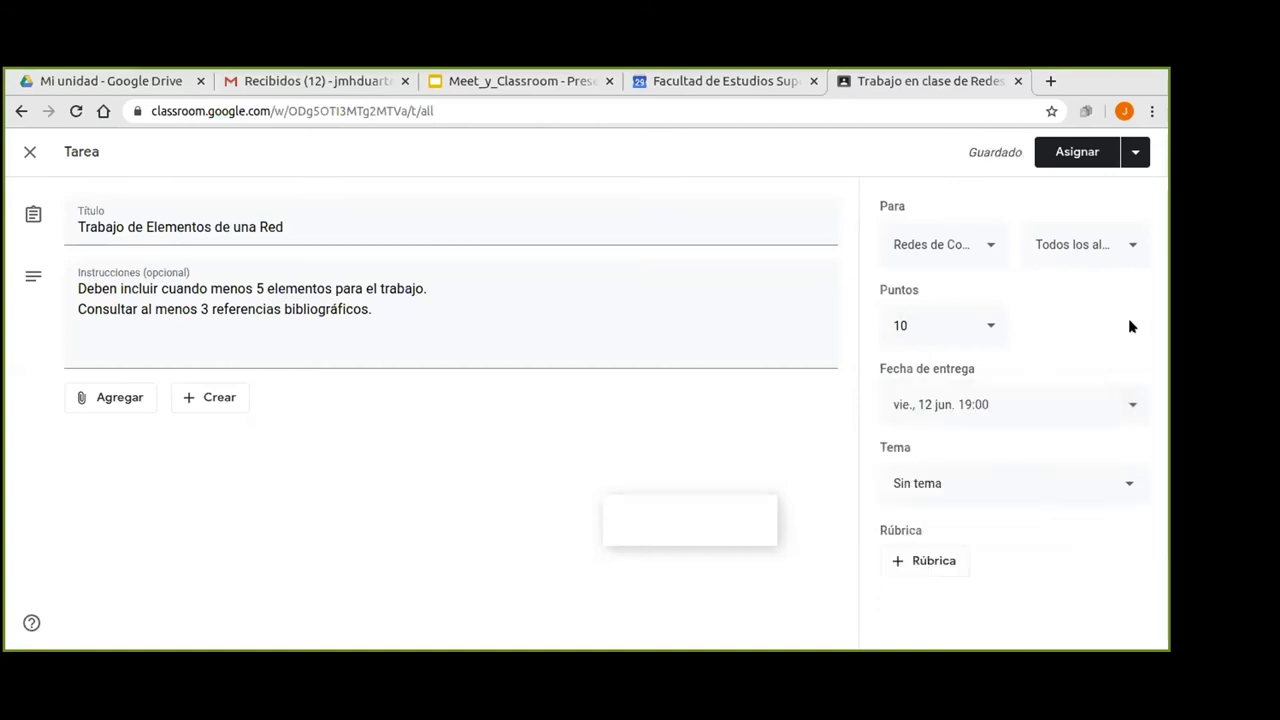
# File the assignment under topic '1. Elementos de una red de computadoras' and review rubric options.
pyautogui.click(1126, 484)
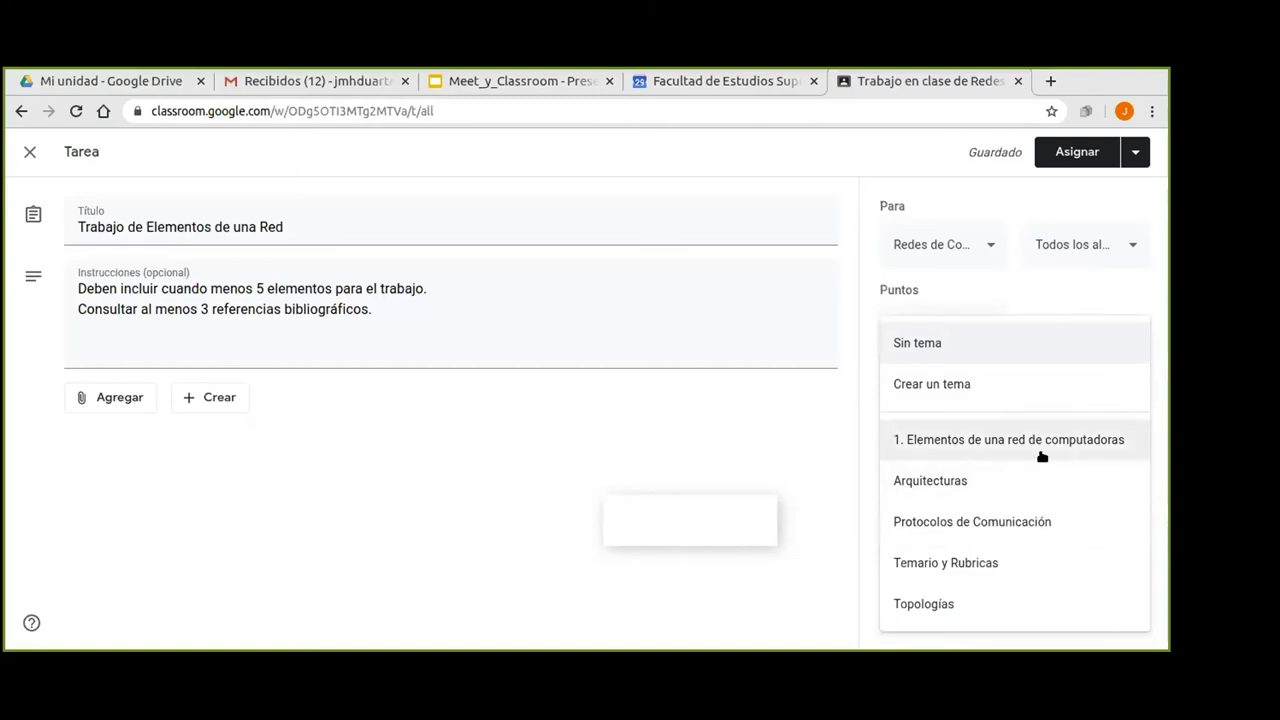
pyautogui.click(988, 439)
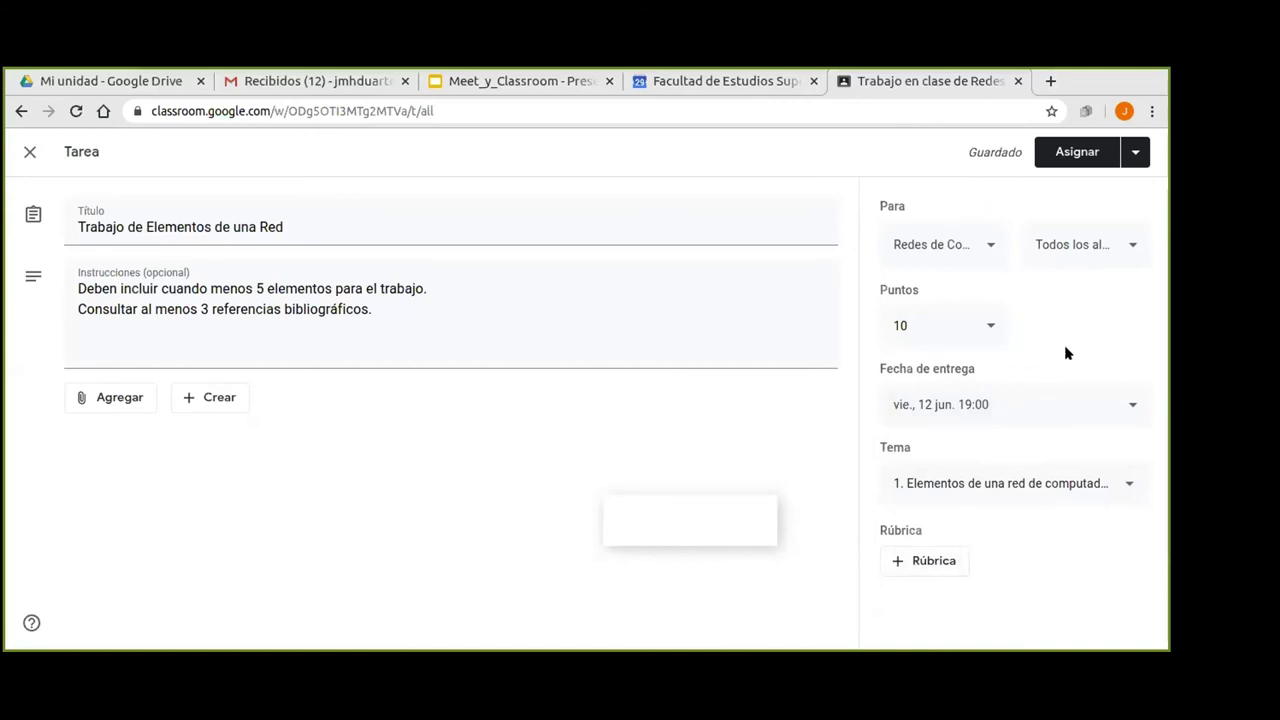
pyautogui.click(896, 562)
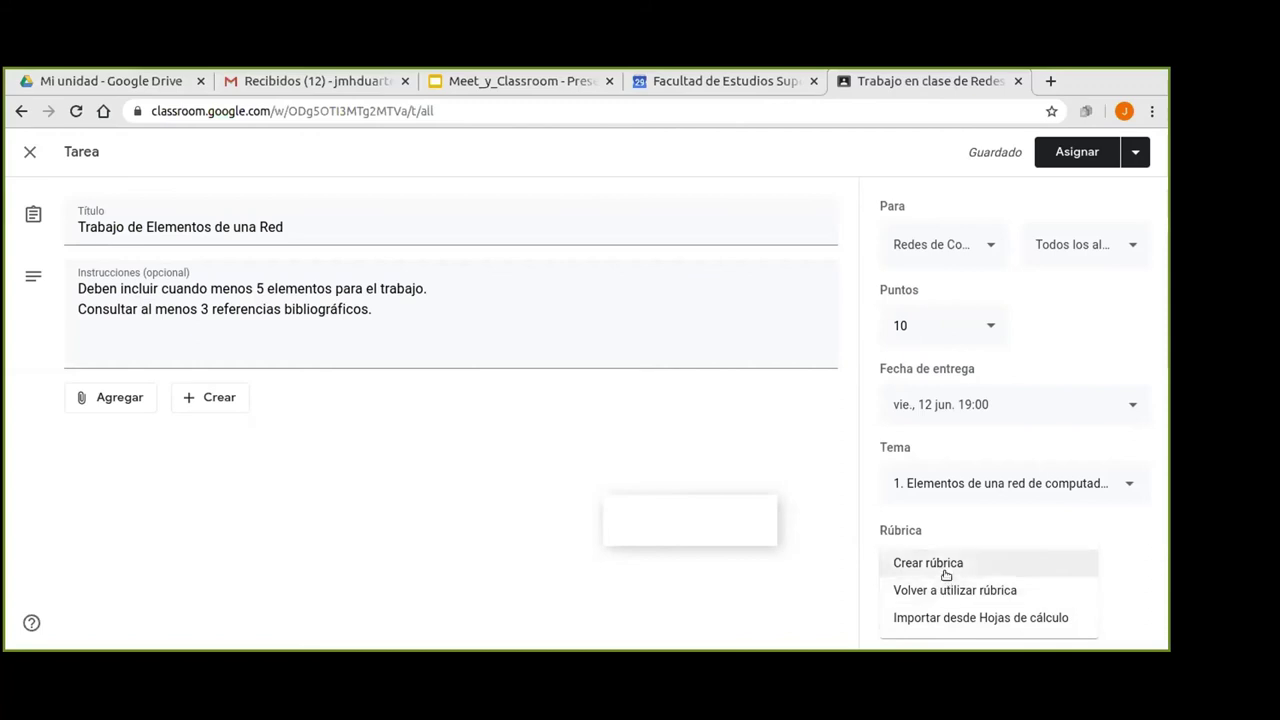
# Save 'Trabajo de Elementos de una Red' as a draft with Guardar borrador.
pyautogui.click(821, 577)
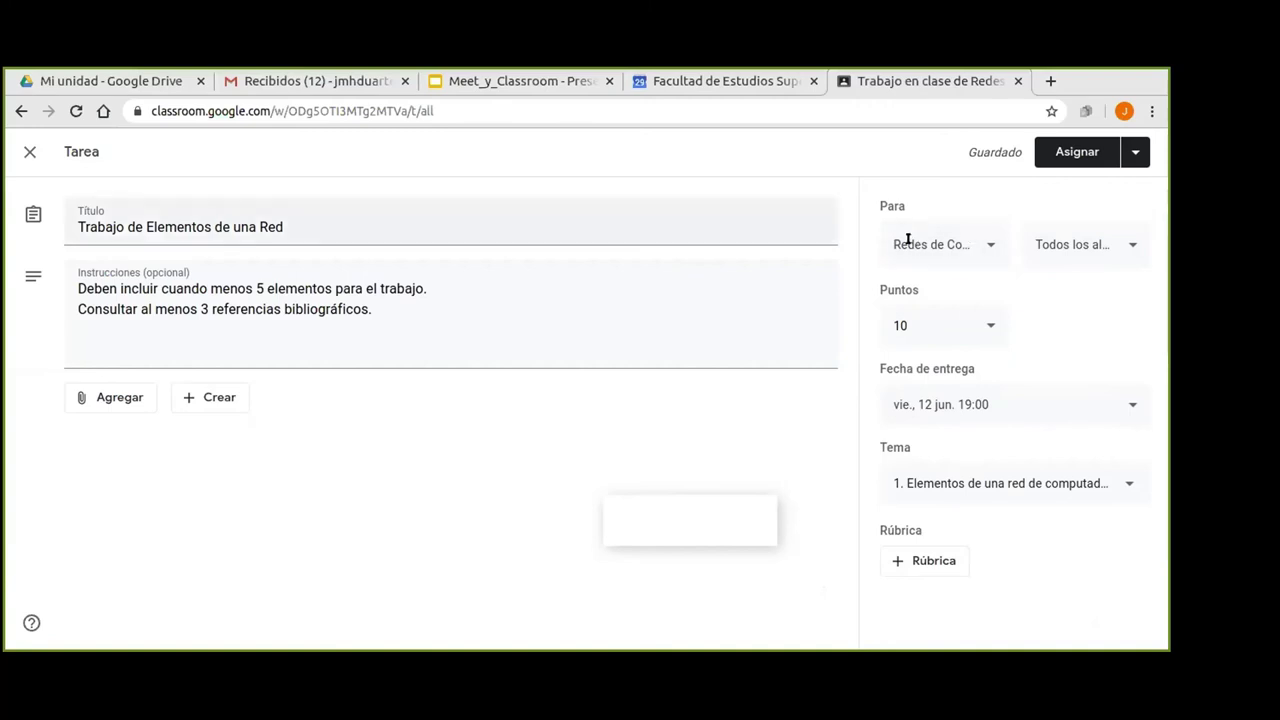
pyautogui.click(1127, 152)
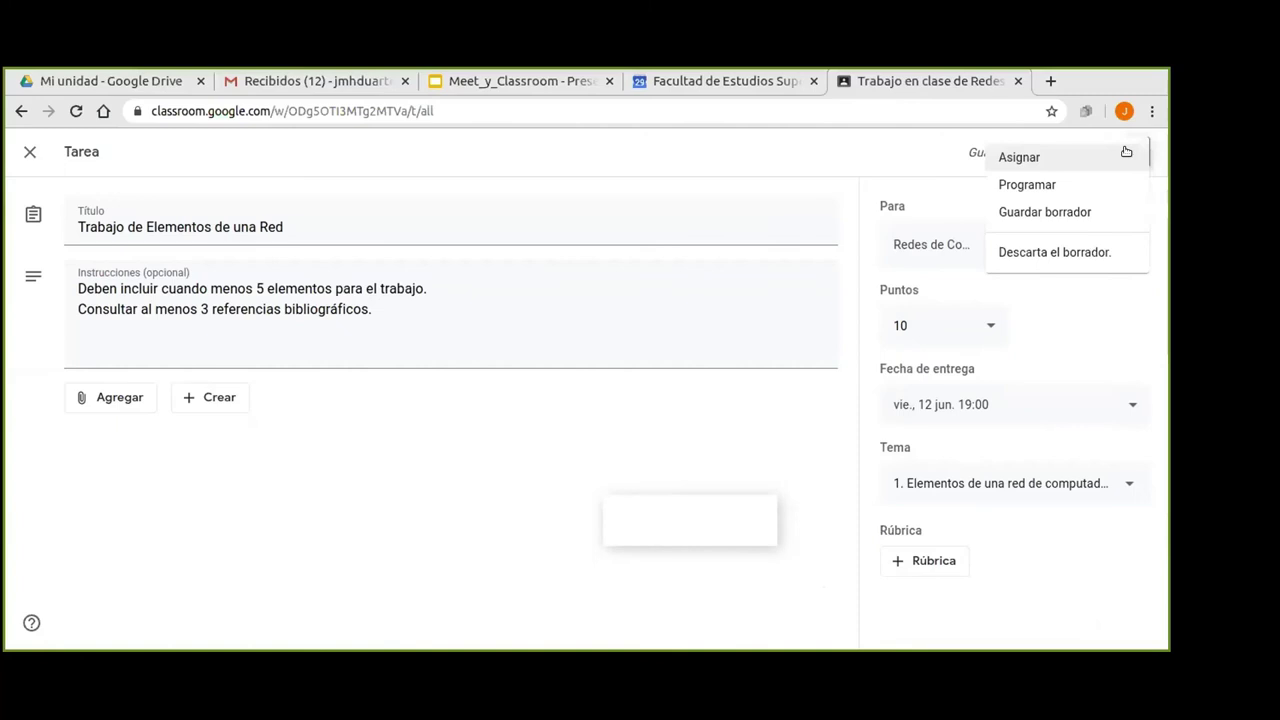
pyautogui.click(893, 149)
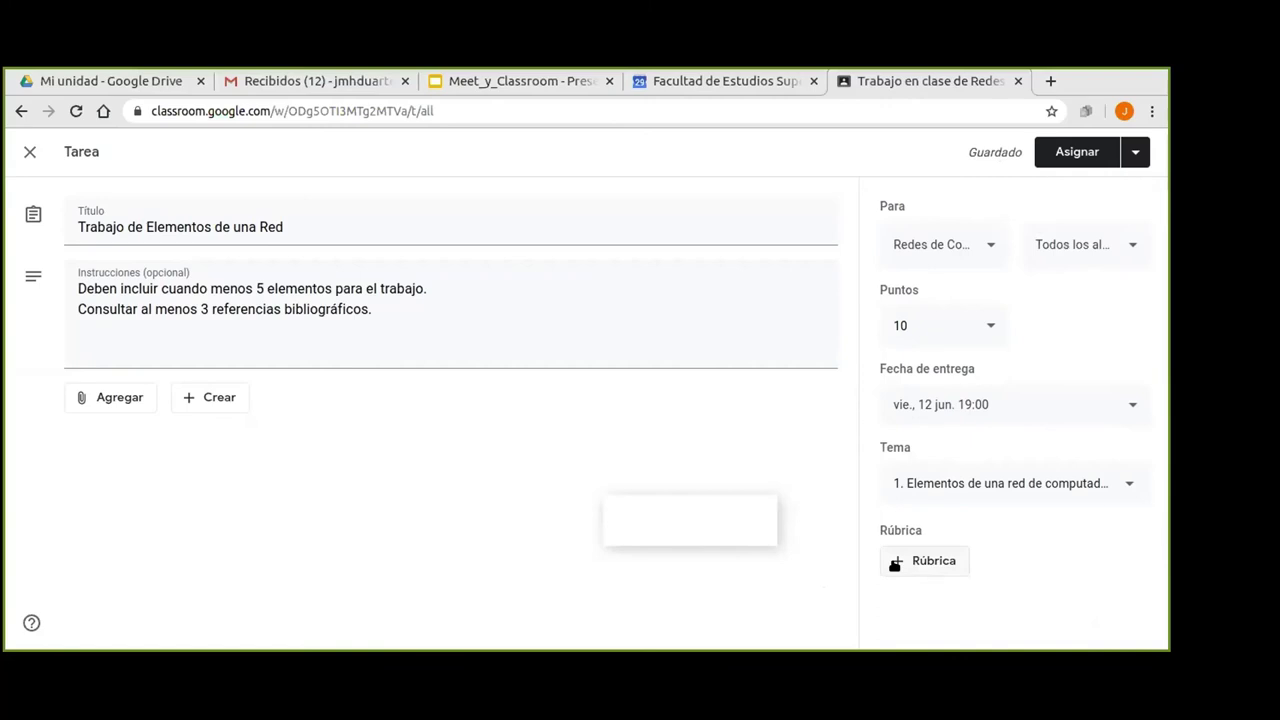
pyautogui.click(1136, 156)
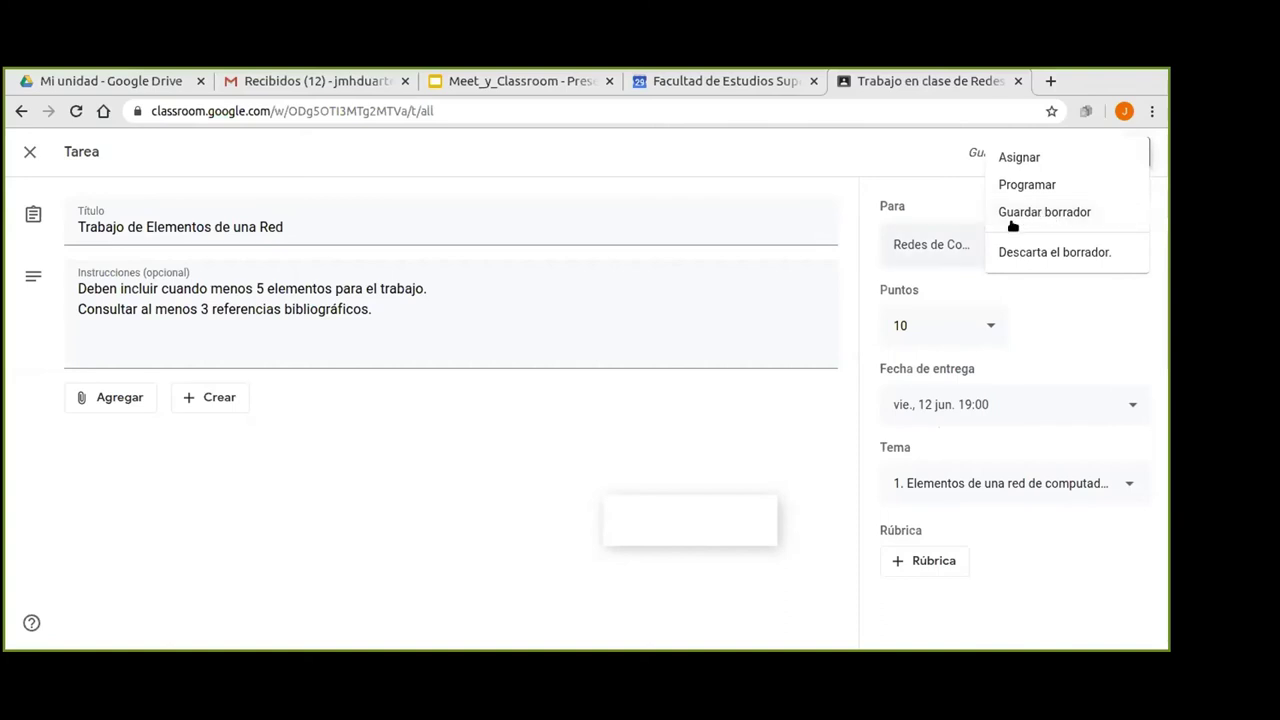
pyautogui.click(801, 420)
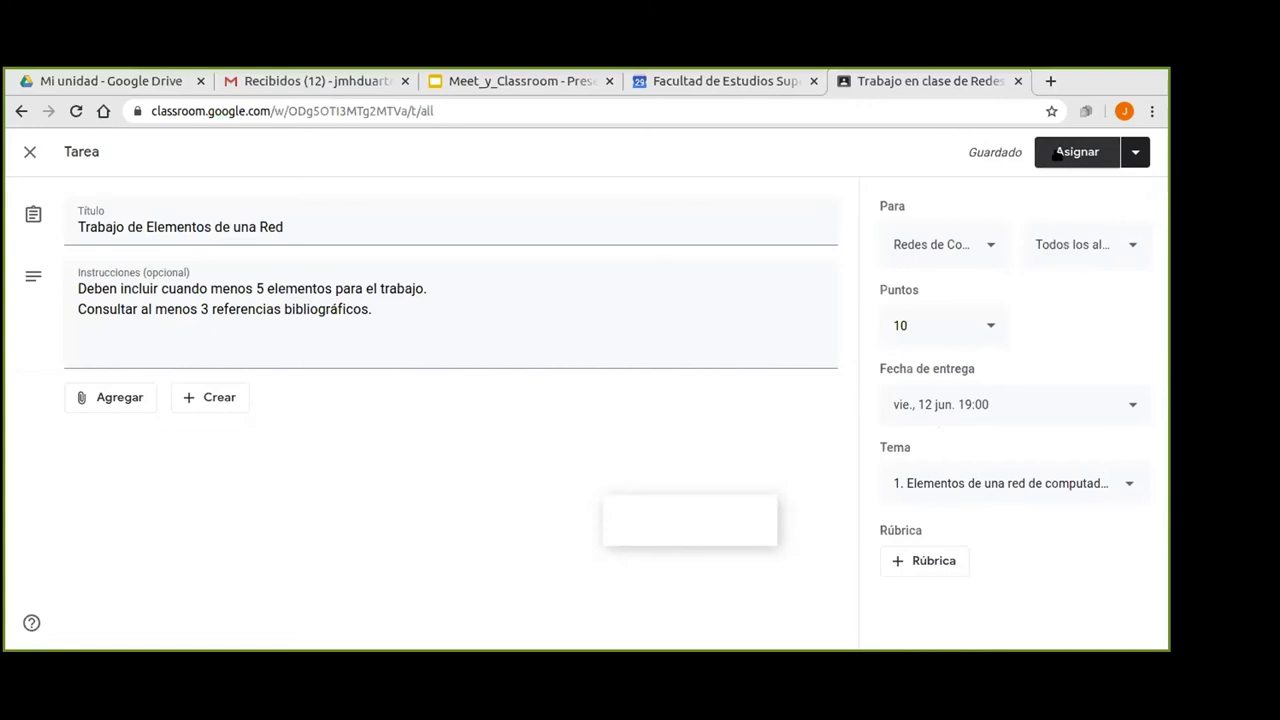
# Assign 'Trabajo de Elementos de una Red' to the class and open the Calificaciones gradebook.
pyautogui.click(1057, 154)
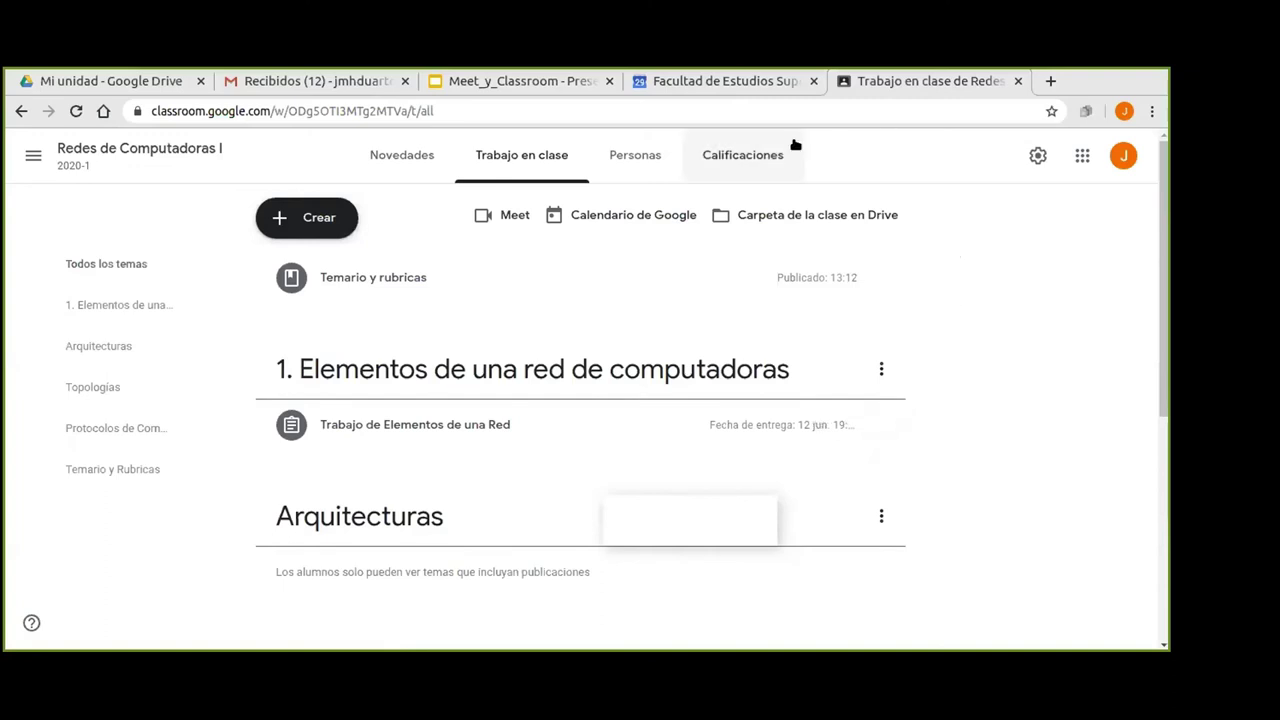
pyautogui.click(743, 158)
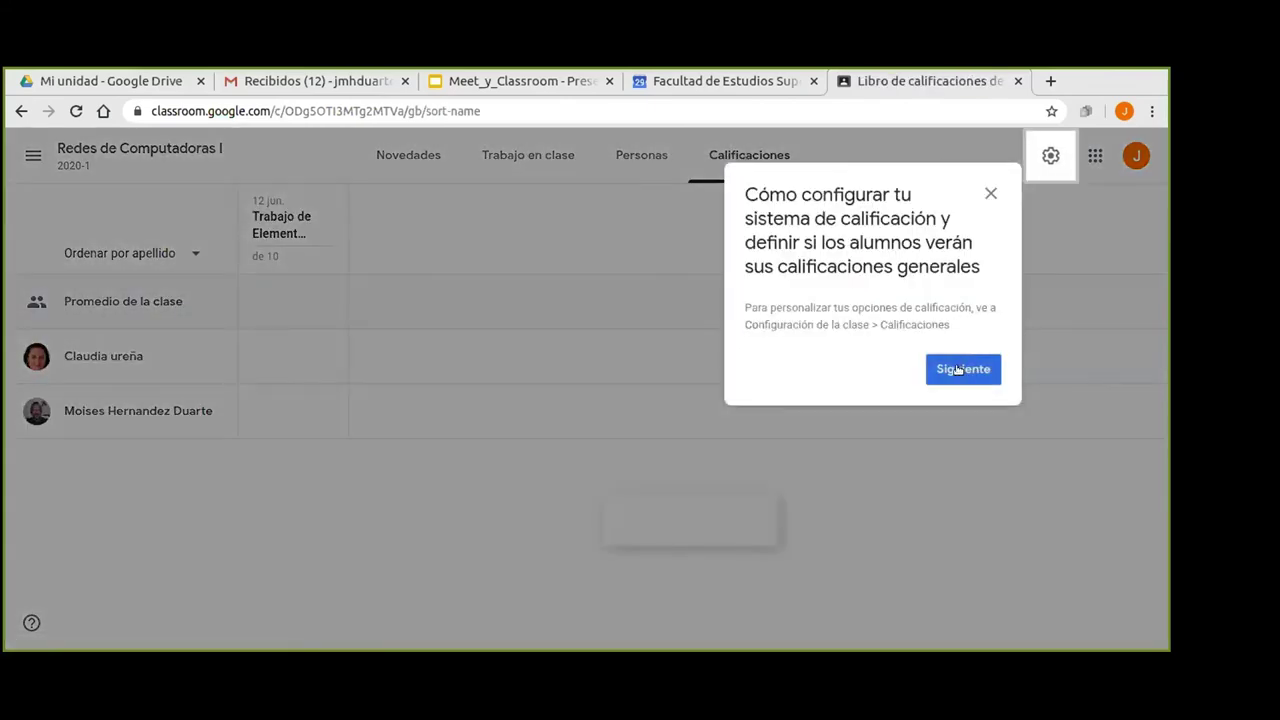
# Dismiss the gradebook tips and enter draft grades of 9 and 8 for the two students.
pyautogui.click(958, 369)
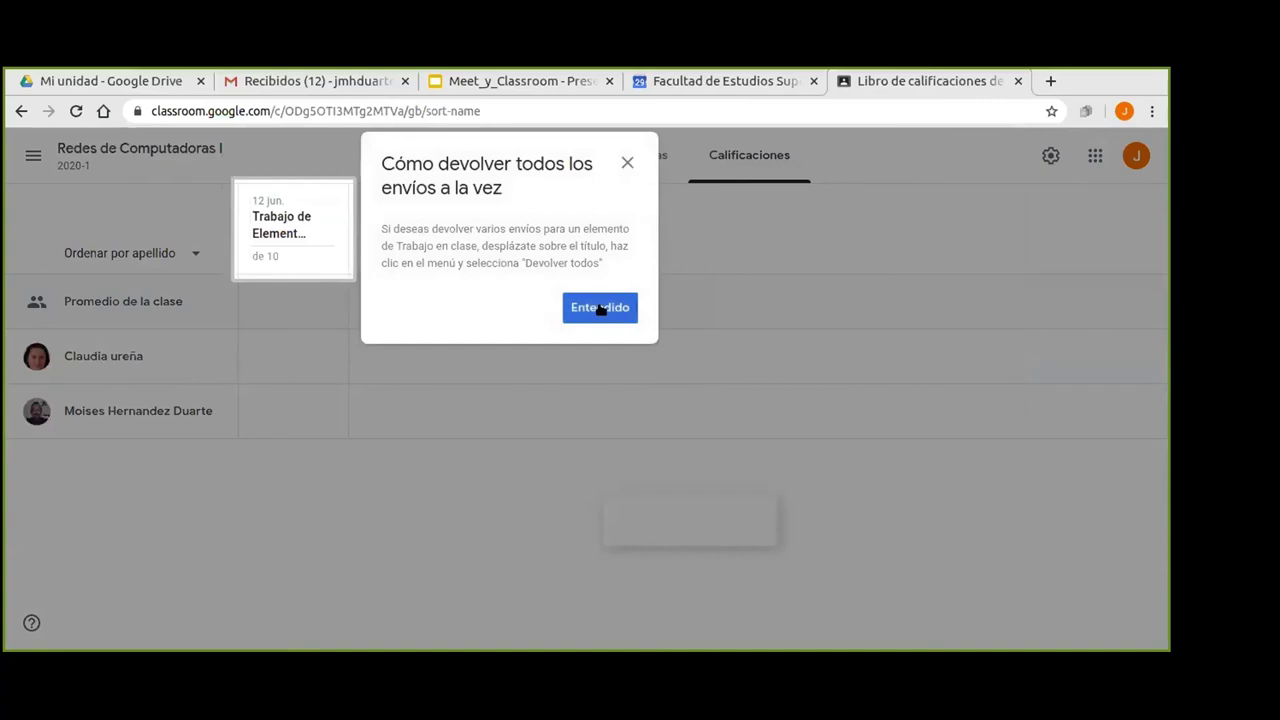
pyautogui.click(598, 310)
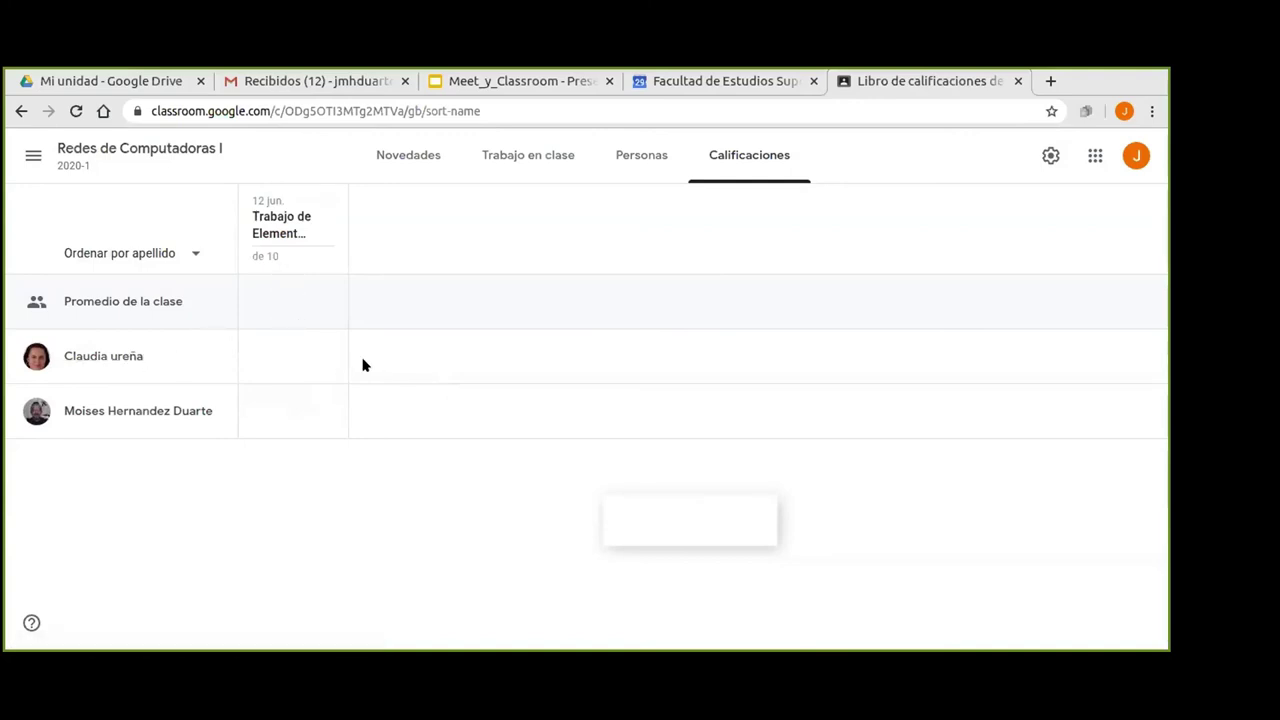
pyautogui.click(255, 355)
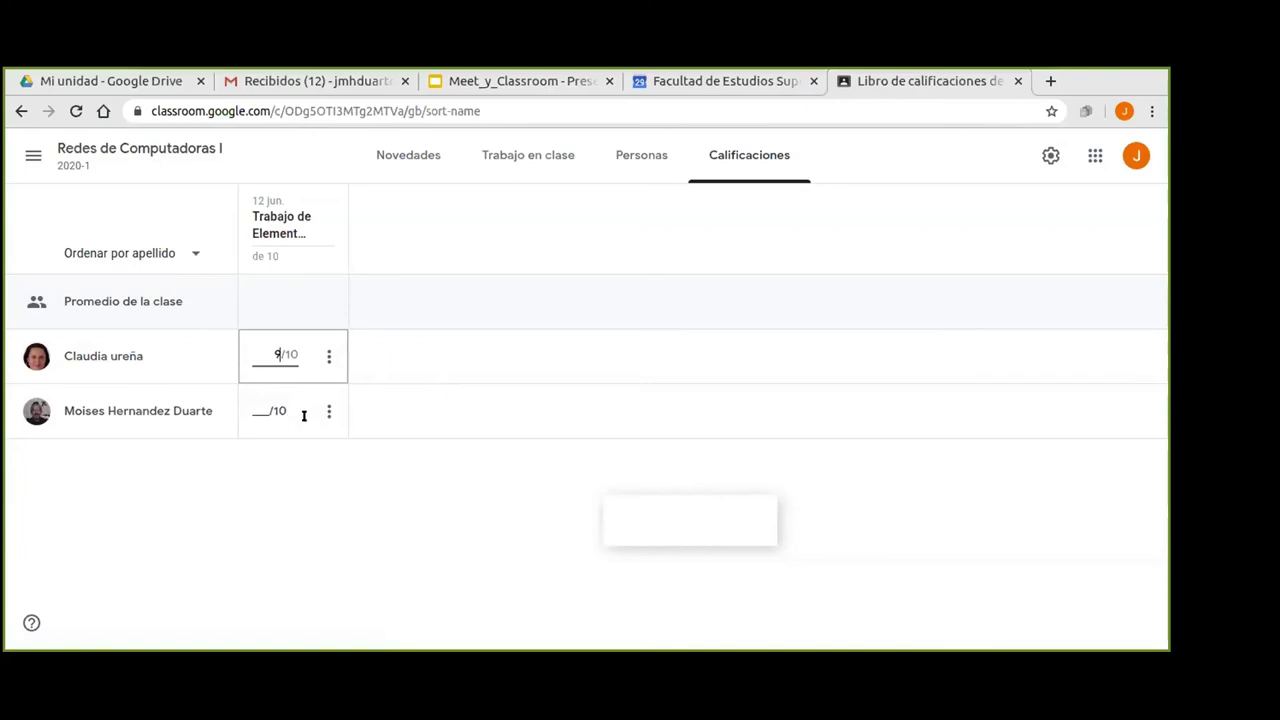
pyautogui.click(261, 408)
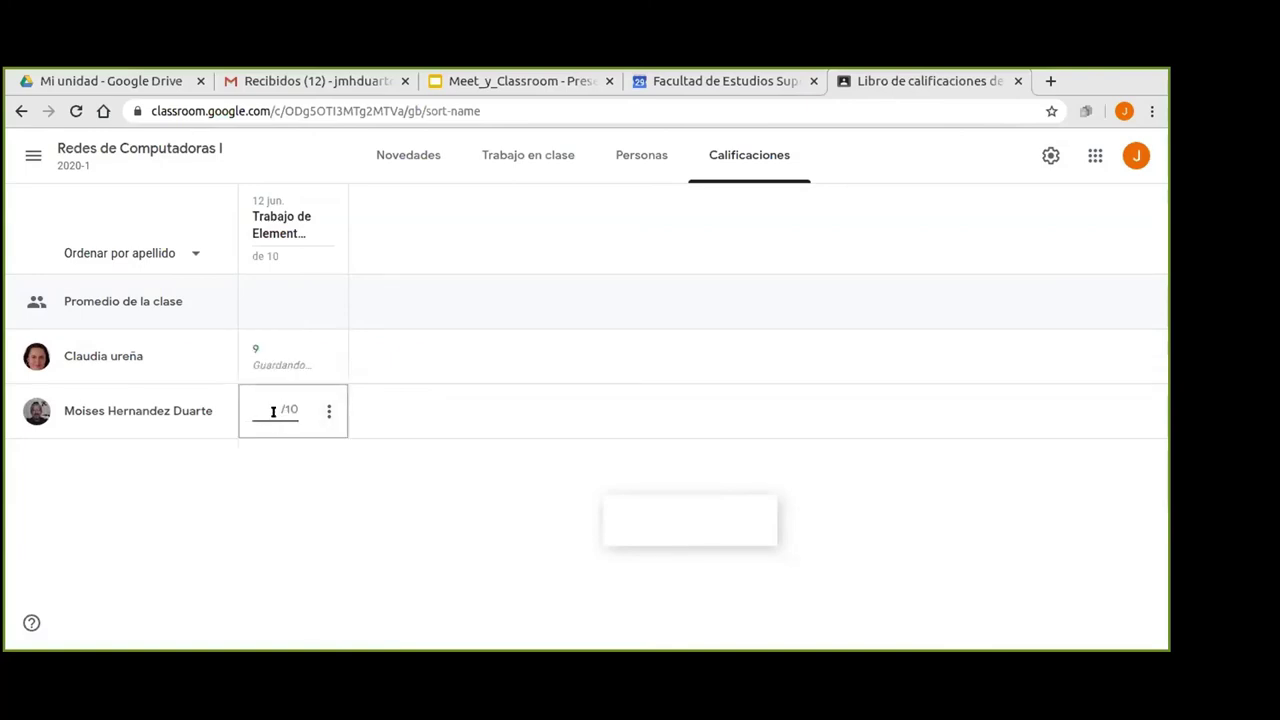
pyautogui.write('8')
pyautogui.click(295, 463)
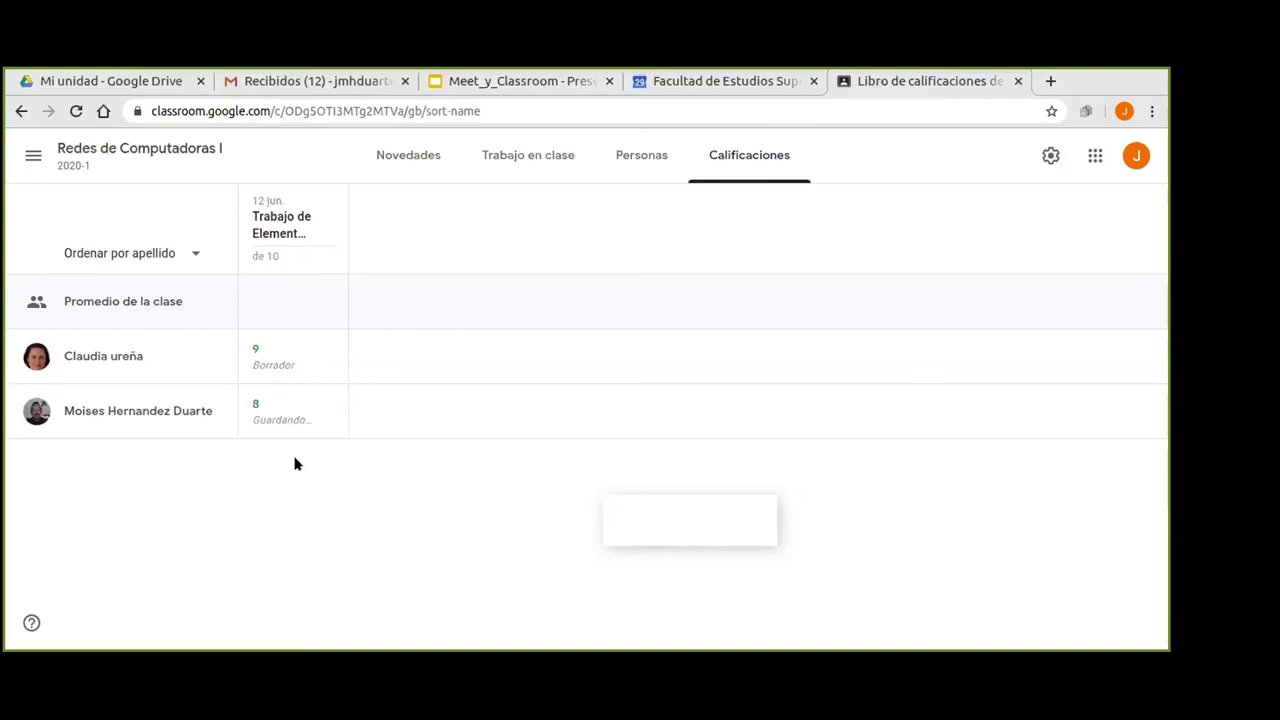
# Open the first student's grade options menu and close it without choosing anything.
pyautogui.click(326, 360)
pyautogui.click(298, 502)
pyautogui.click(329, 357)
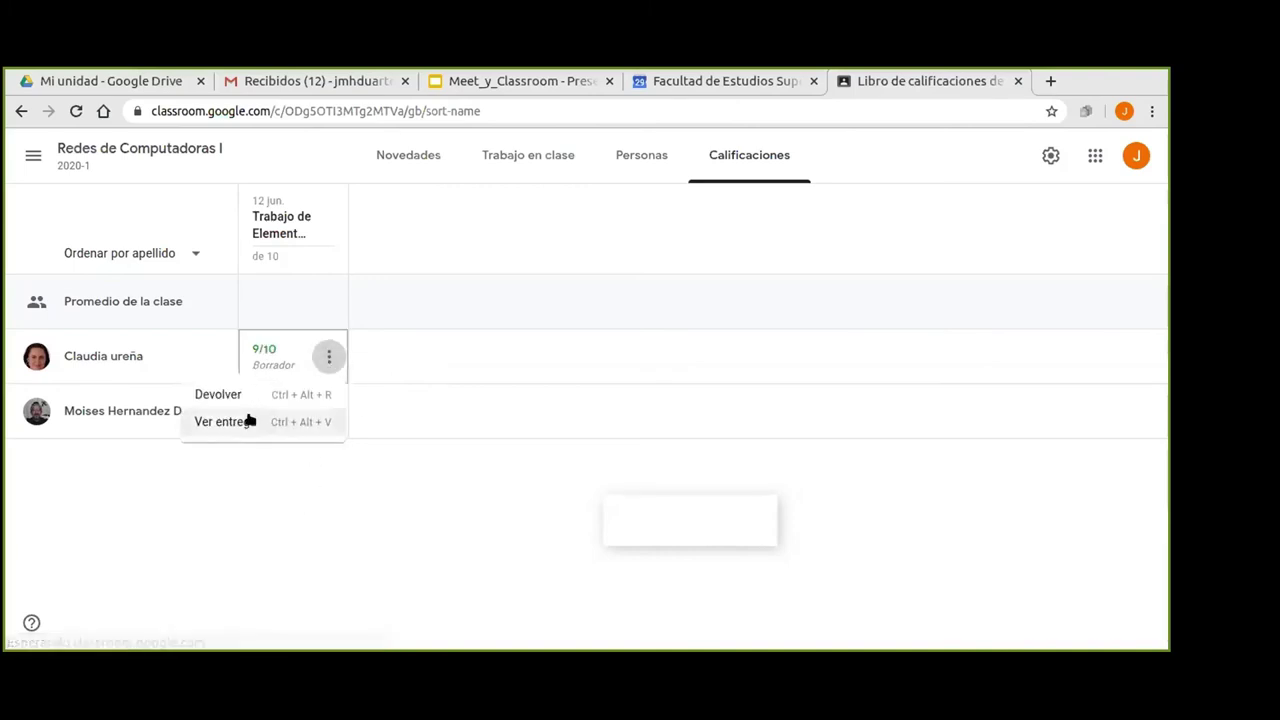
pyautogui.click(277, 489)
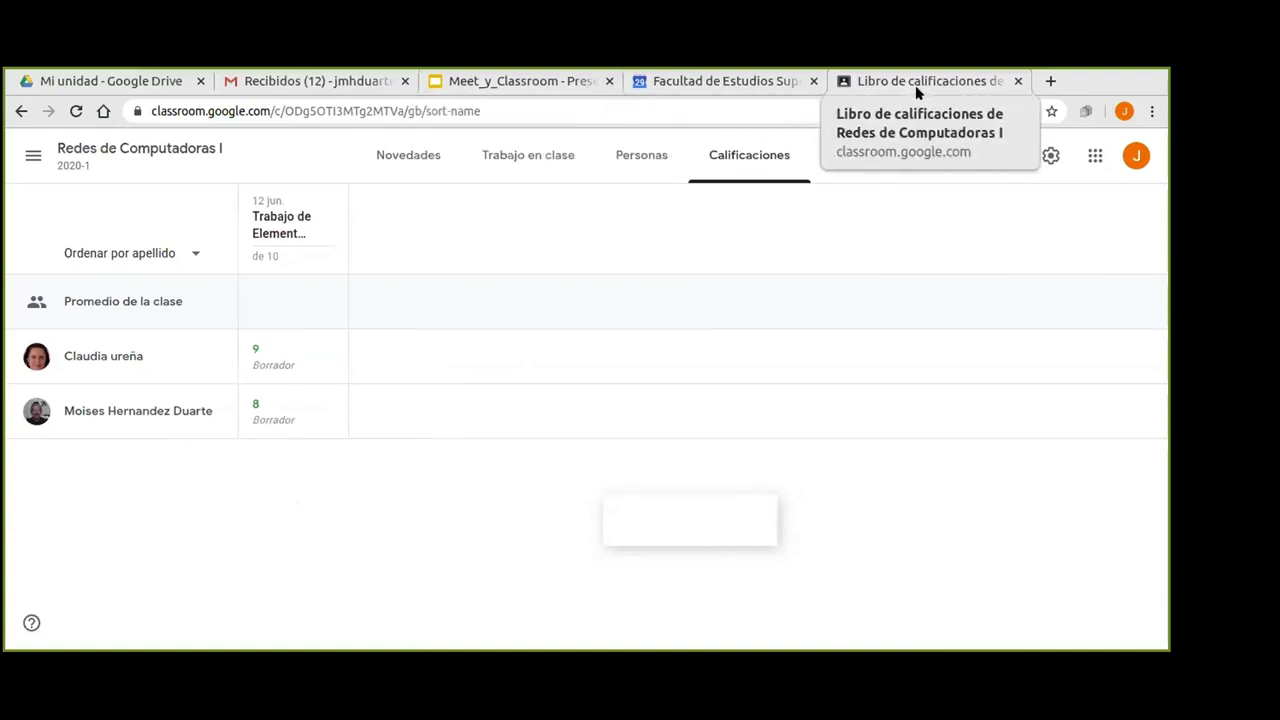
# Browse the Redes de Computadoras I stream, then switch to the Personas member list.
pyautogui.click(108, 150)
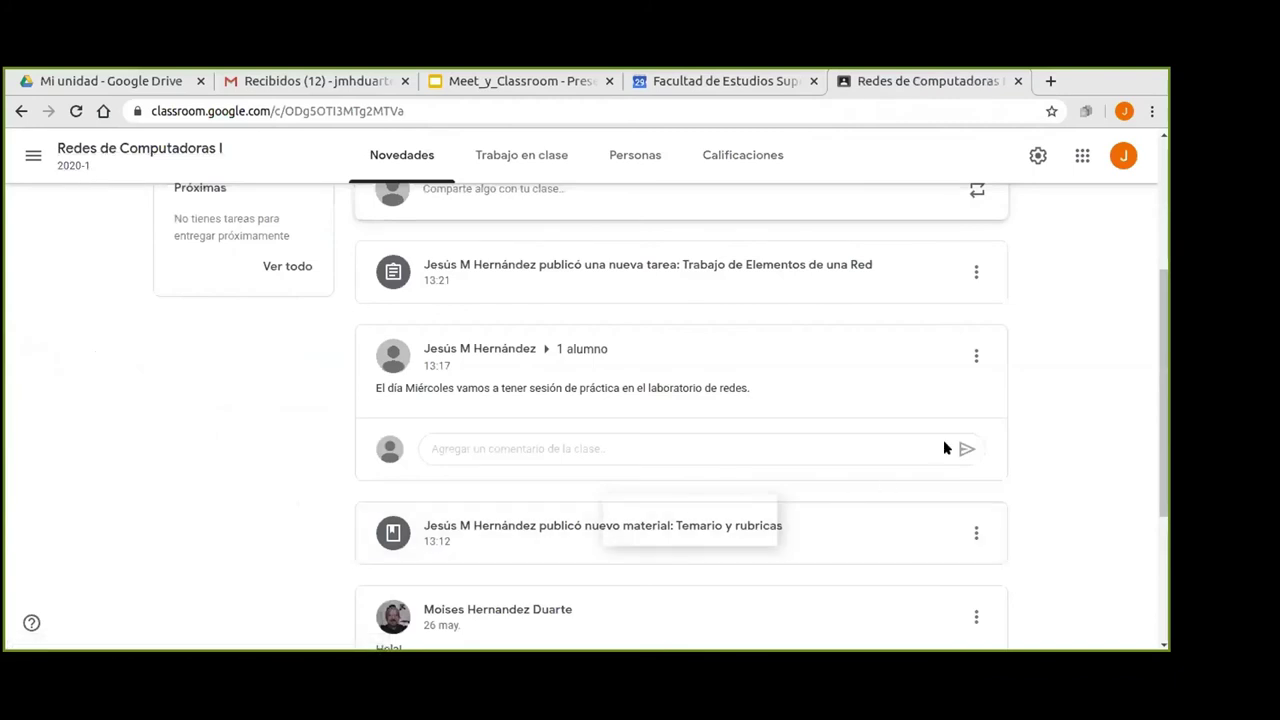
pyautogui.scroll(3, 1078, 340)
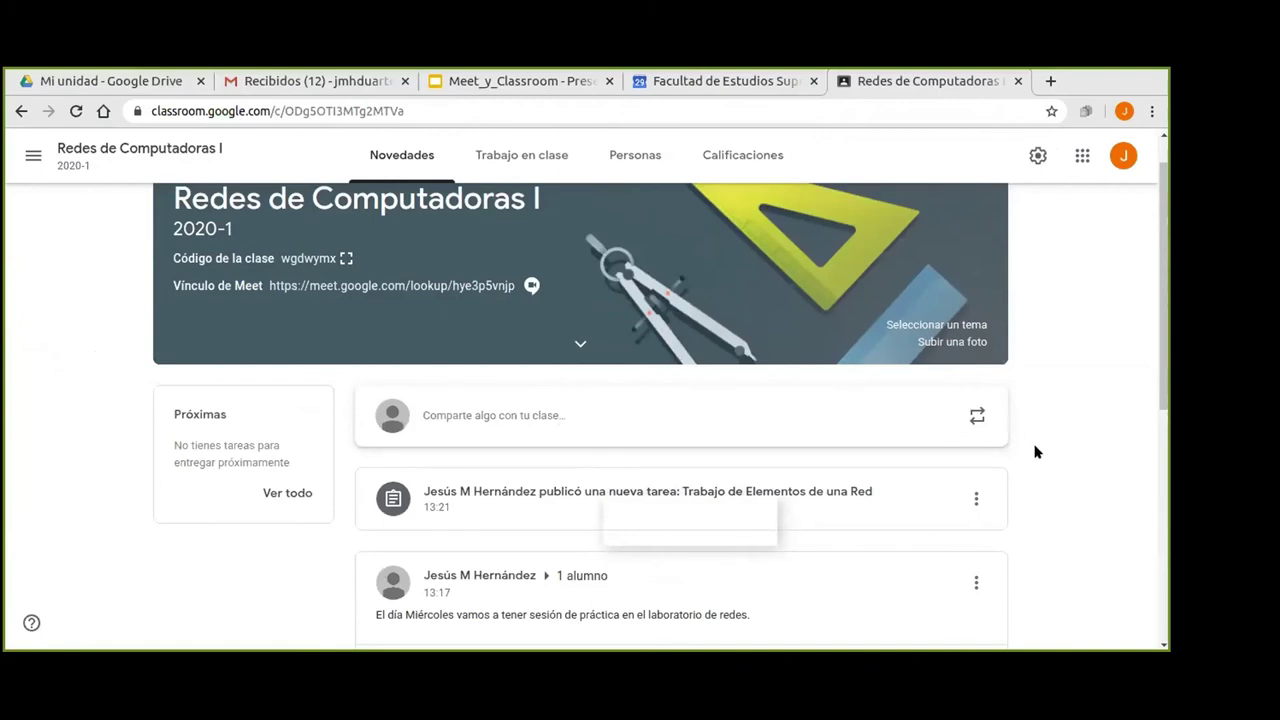
pyautogui.scroll(-4, 1038, 449)
pyautogui.scroll(-1, 1013, 452)
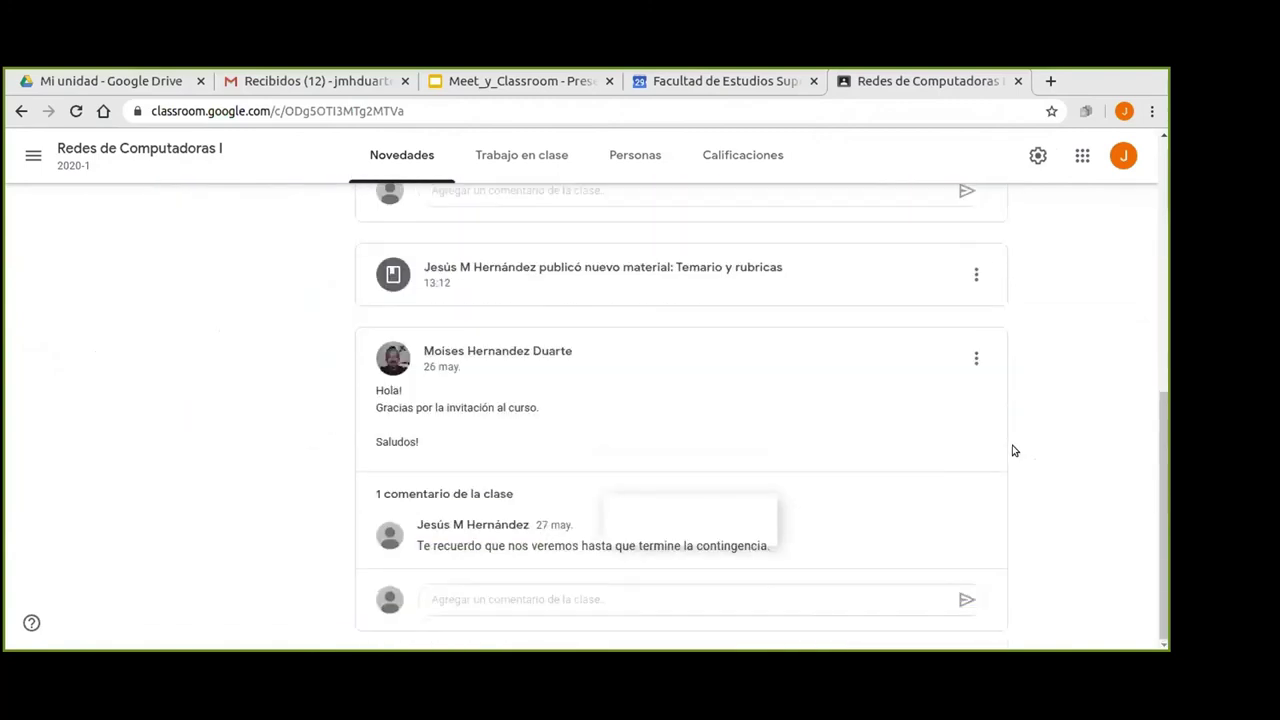
pyautogui.scroll(5, 1012, 449)
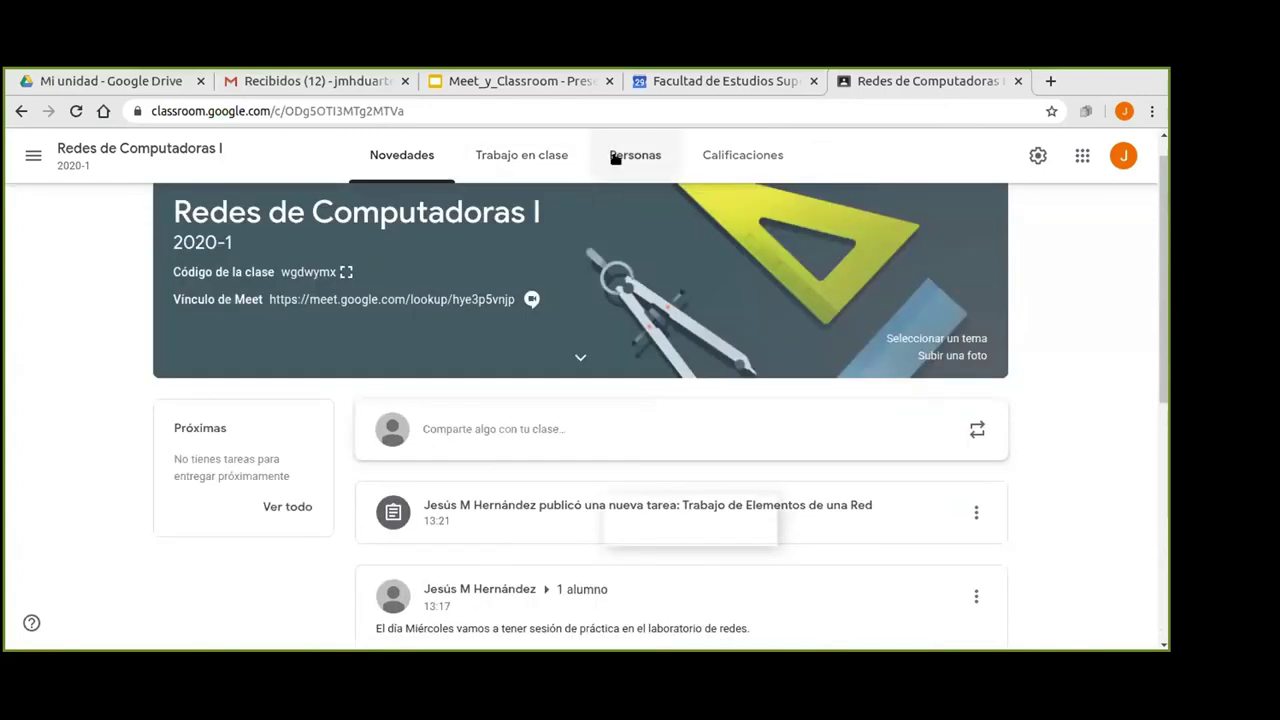
pyautogui.click(618, 153)
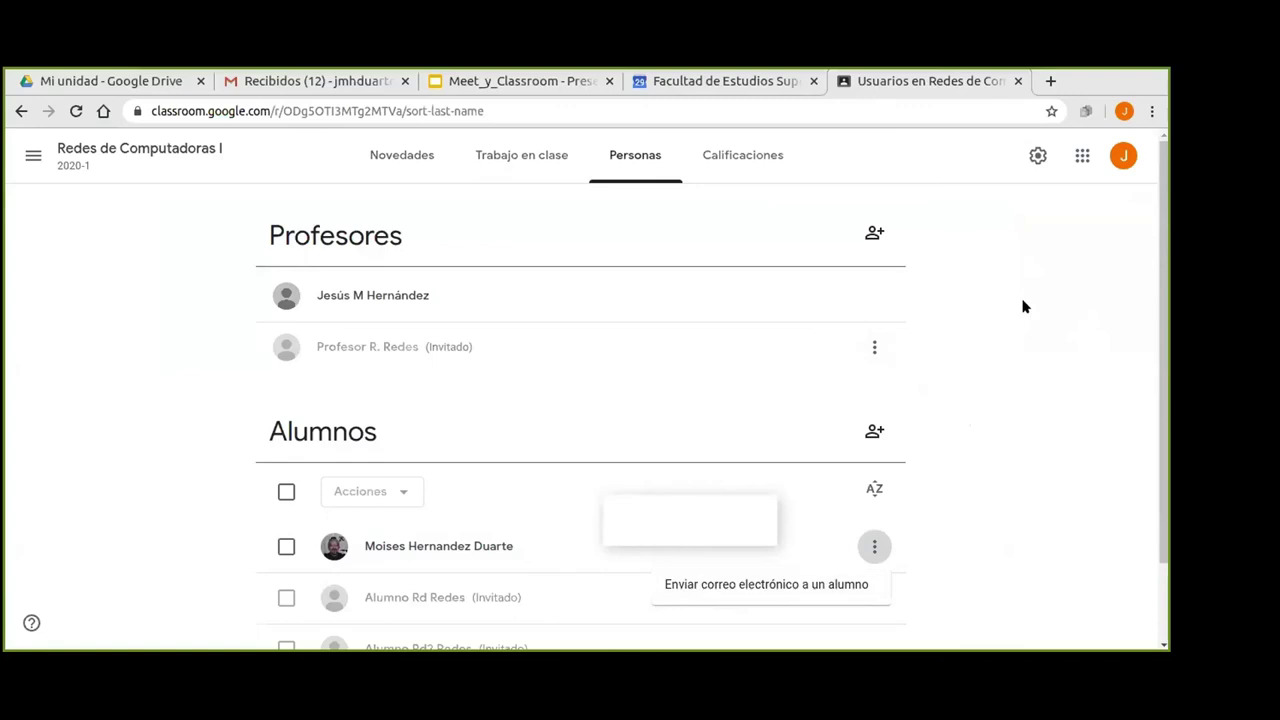
# Choose 'Enviar correo electrónico a un alumno' from the enrolled student's options menu.
pyautogui.click(870, 547)
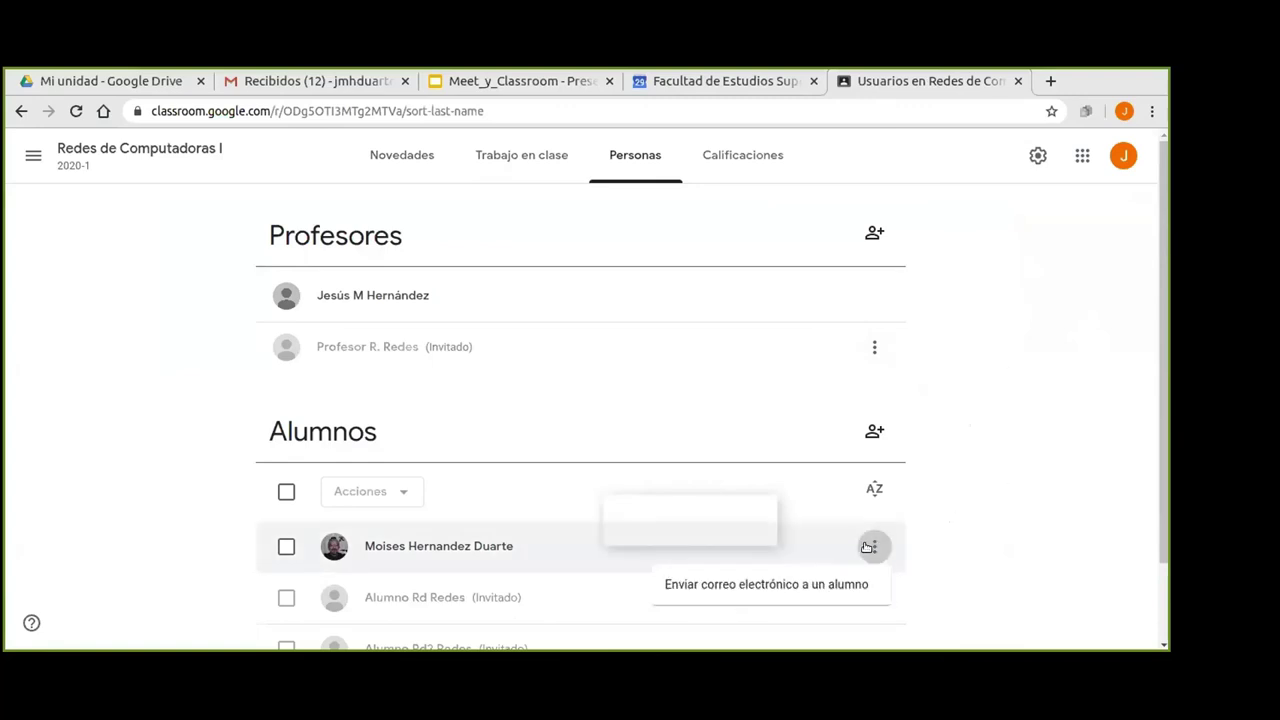
pyautogui.click(712, 590)
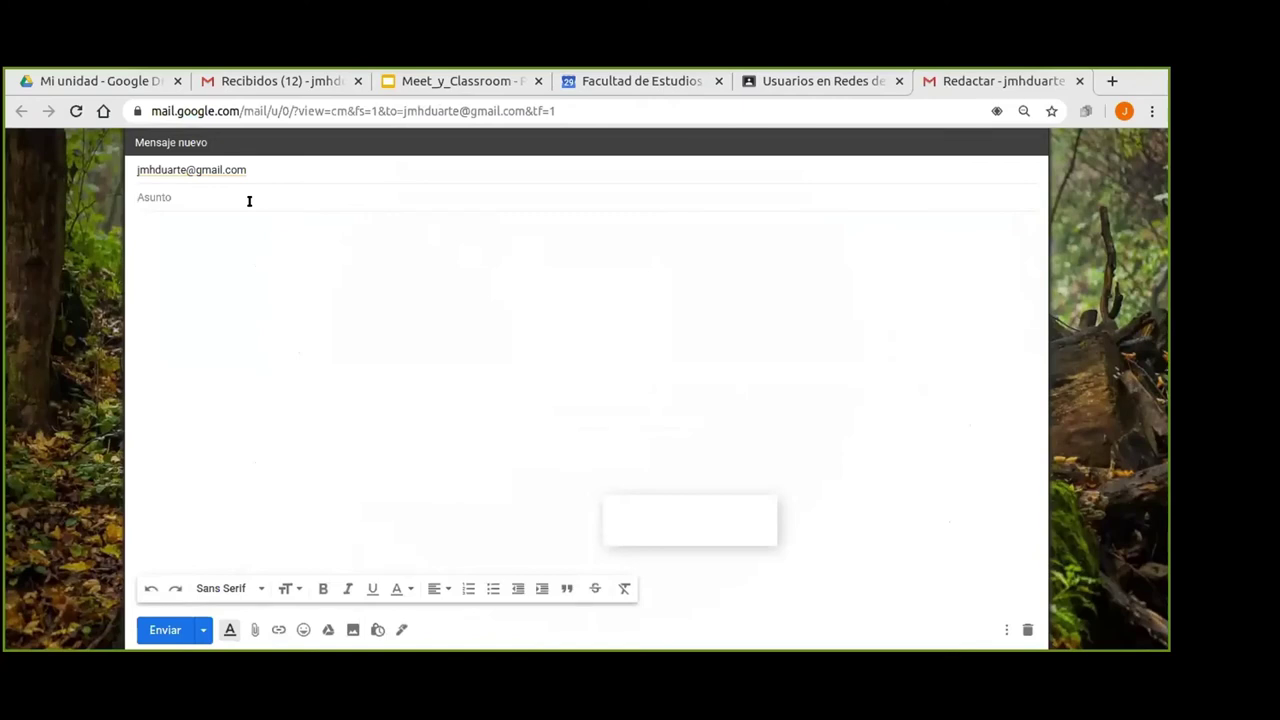
# Enter subject 'Recordatorio de tu tarea asignada.' and the greeting 'Estimado alumno, este'.
pyautogui.write('Recordatorio de tu tarea asignada.')
pyautogui.click(276, 238)
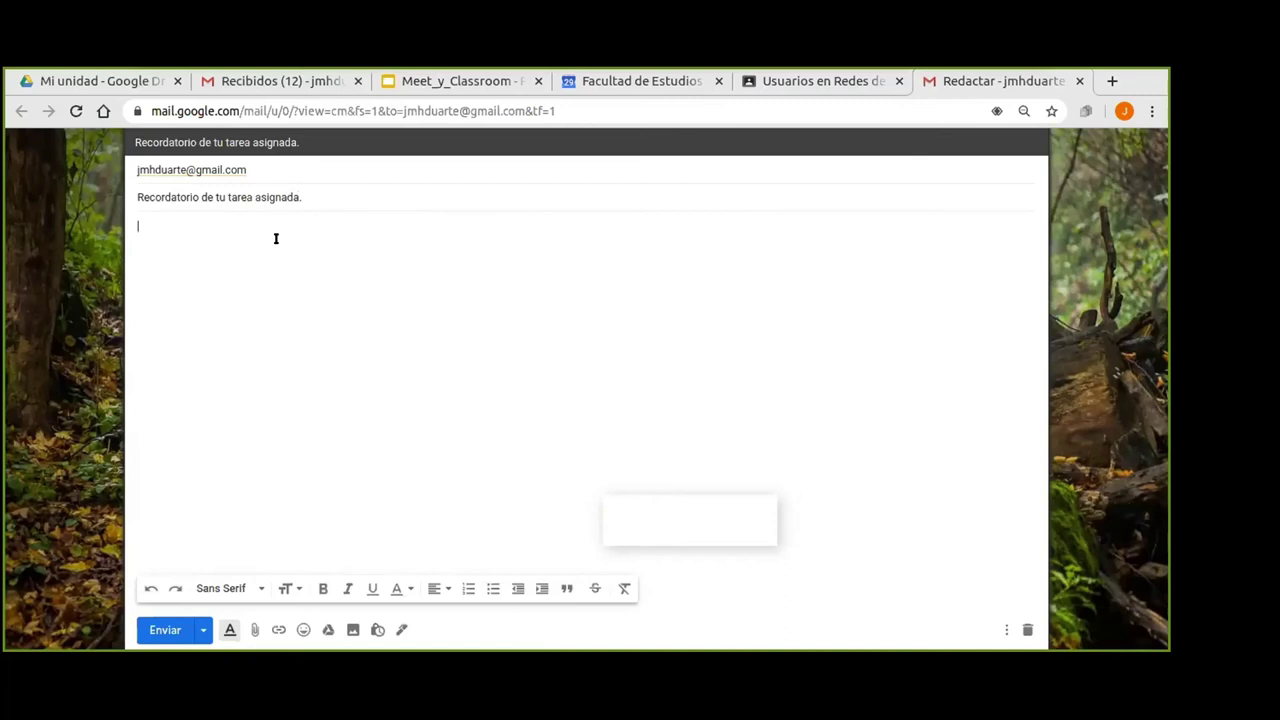
pyautogui.write('Este es un')
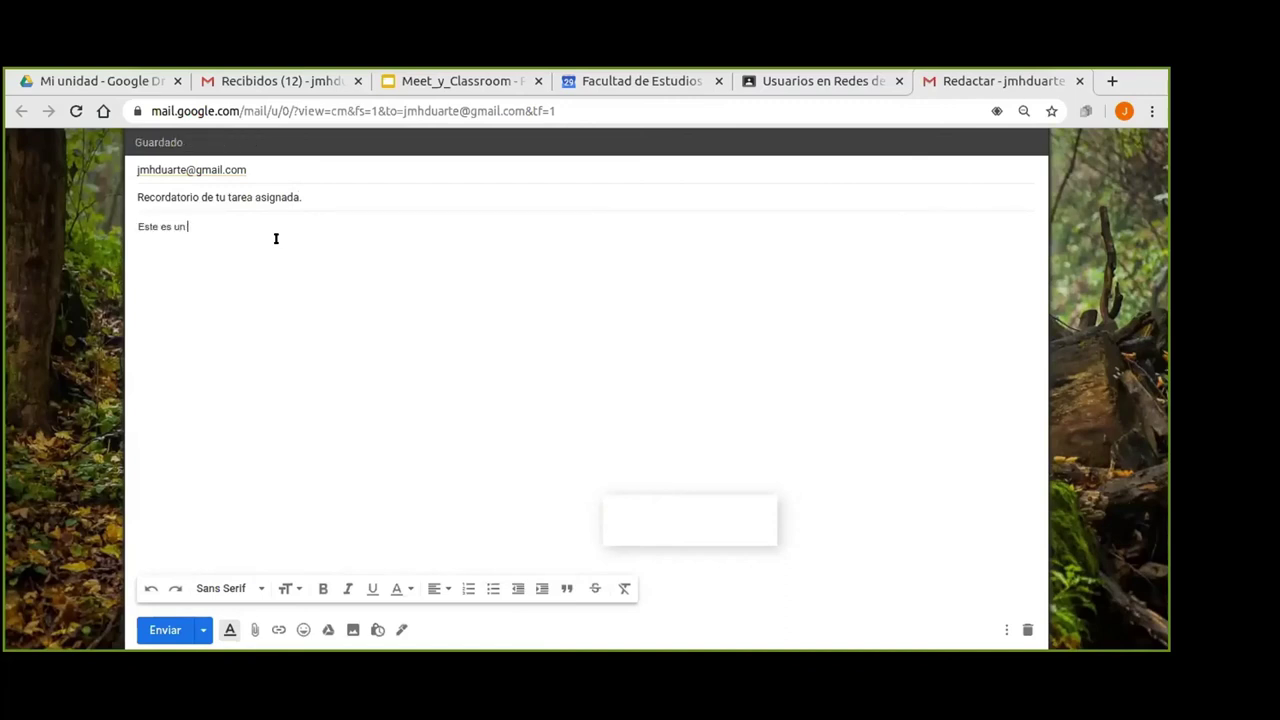
pyautogui.hotkey('ctrl', 'shift', 'Left')
pyautogui.hotkey('ctrl', 'shift', 'Left')
pyautogui.hotkey('ctrl', 'shift', 'Left')
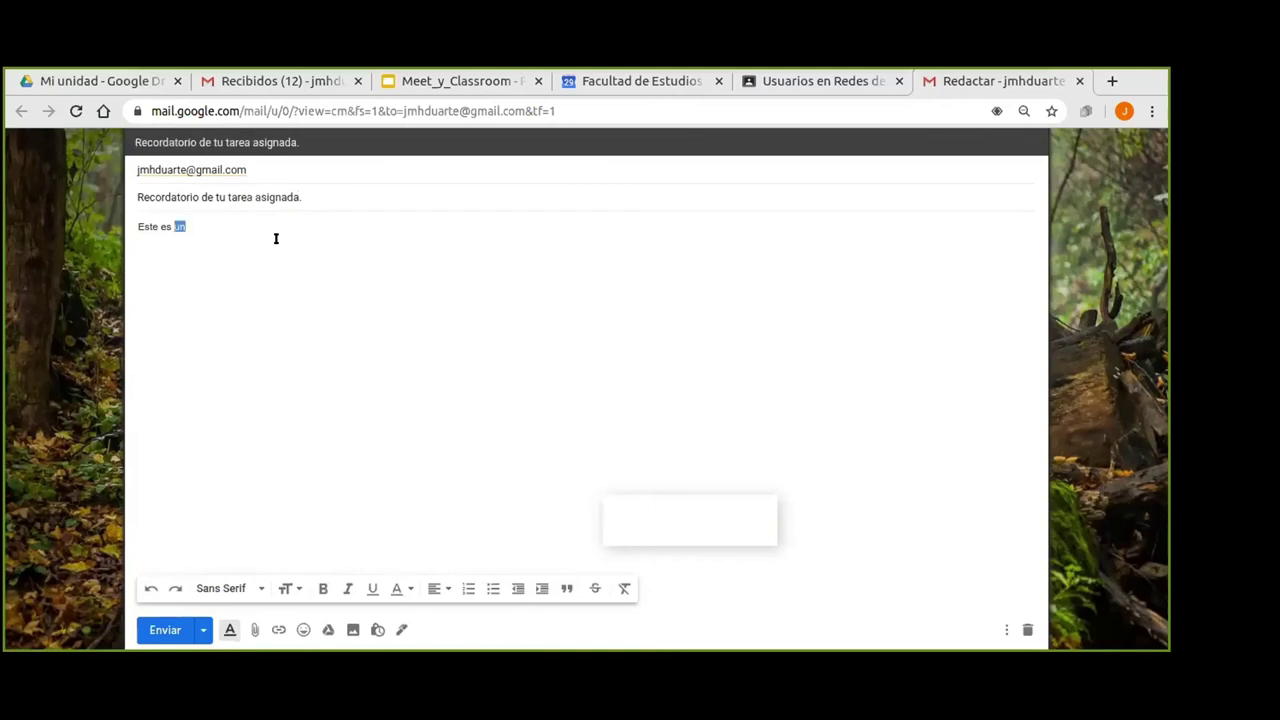
pyautogui.hotkey('shift', 'Right')
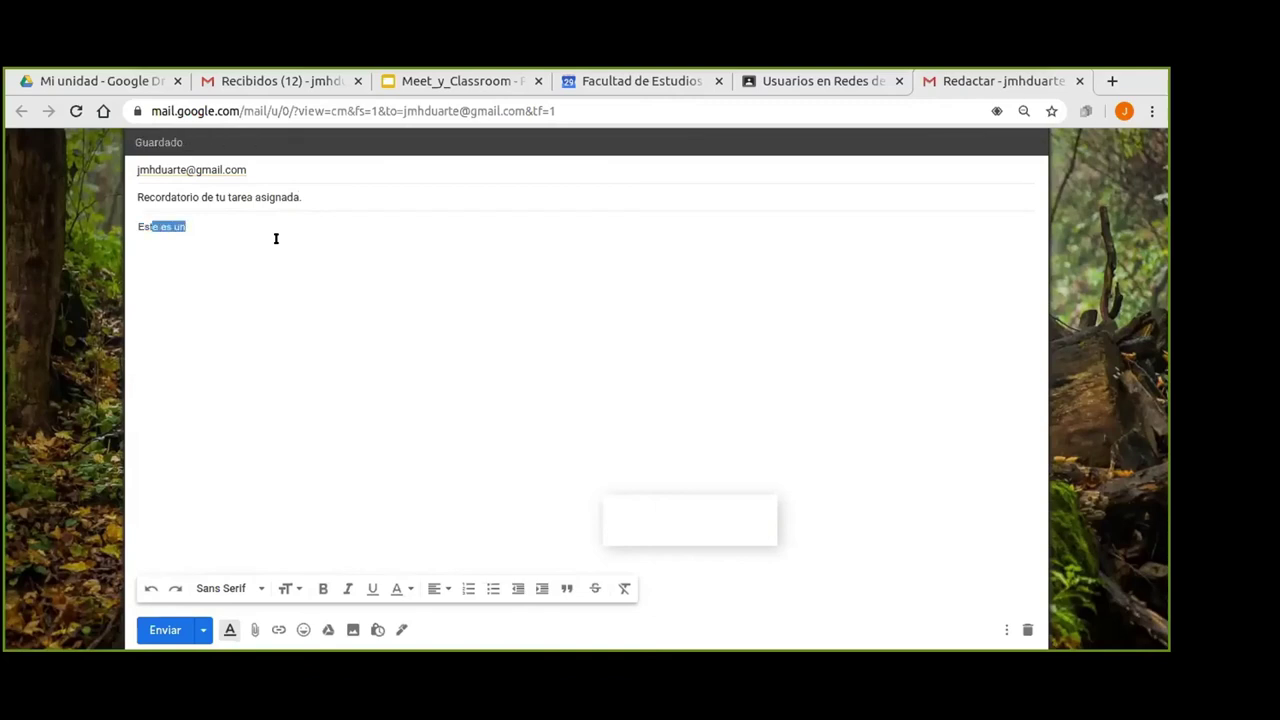
pyautogui.write('imado alumno, esta')
pyautogui.press('BackSpace')
pyautogui.press('BackSpace')
pyautogui.write('te')
pyautogui.press('Return')
# Explain the three missing bibliographic references caused the grade, then send the email.
pyautogui.write('Este me')
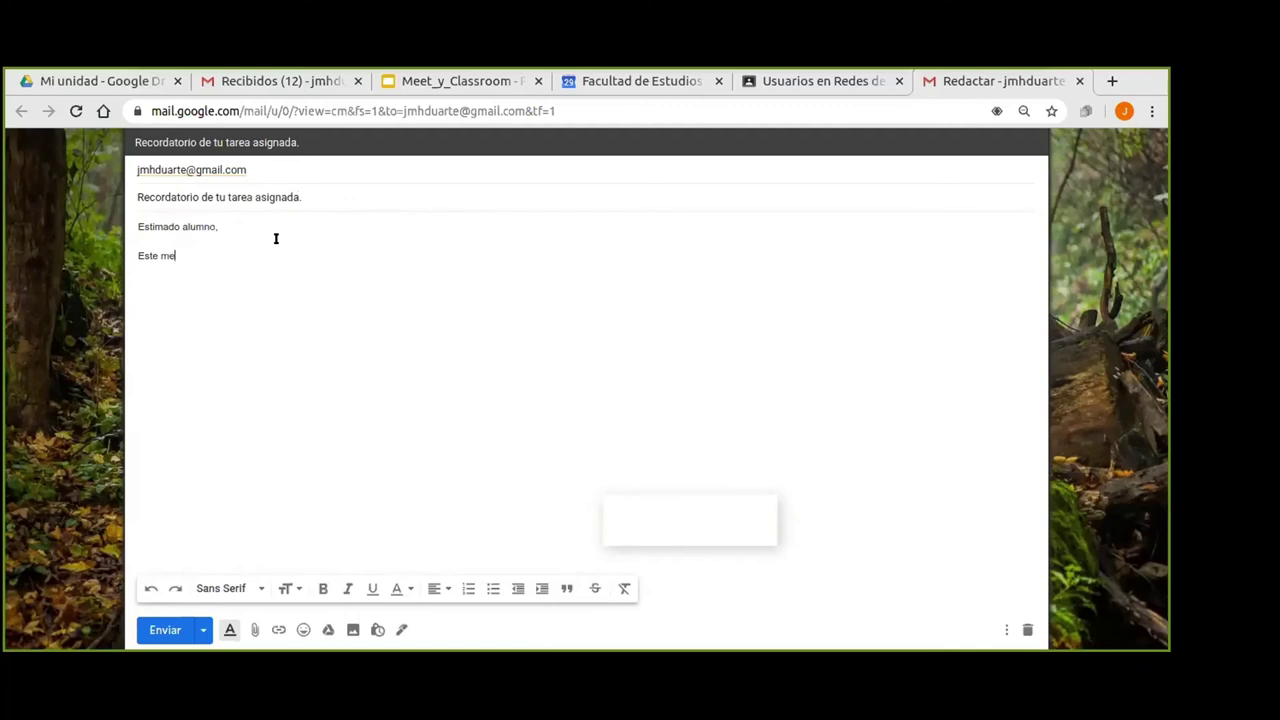
pyautogui.write('nsaje es para recordarte que no colo')
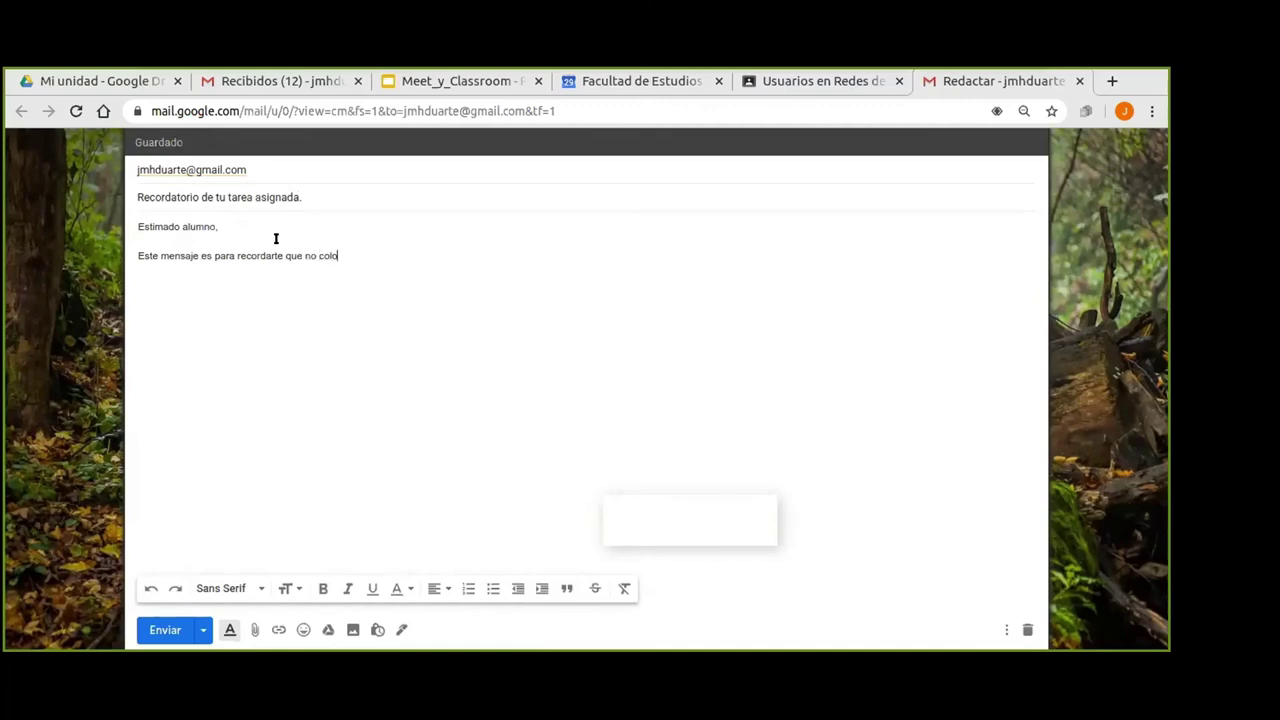
pyautogui.write('có las tres referencias bibl')
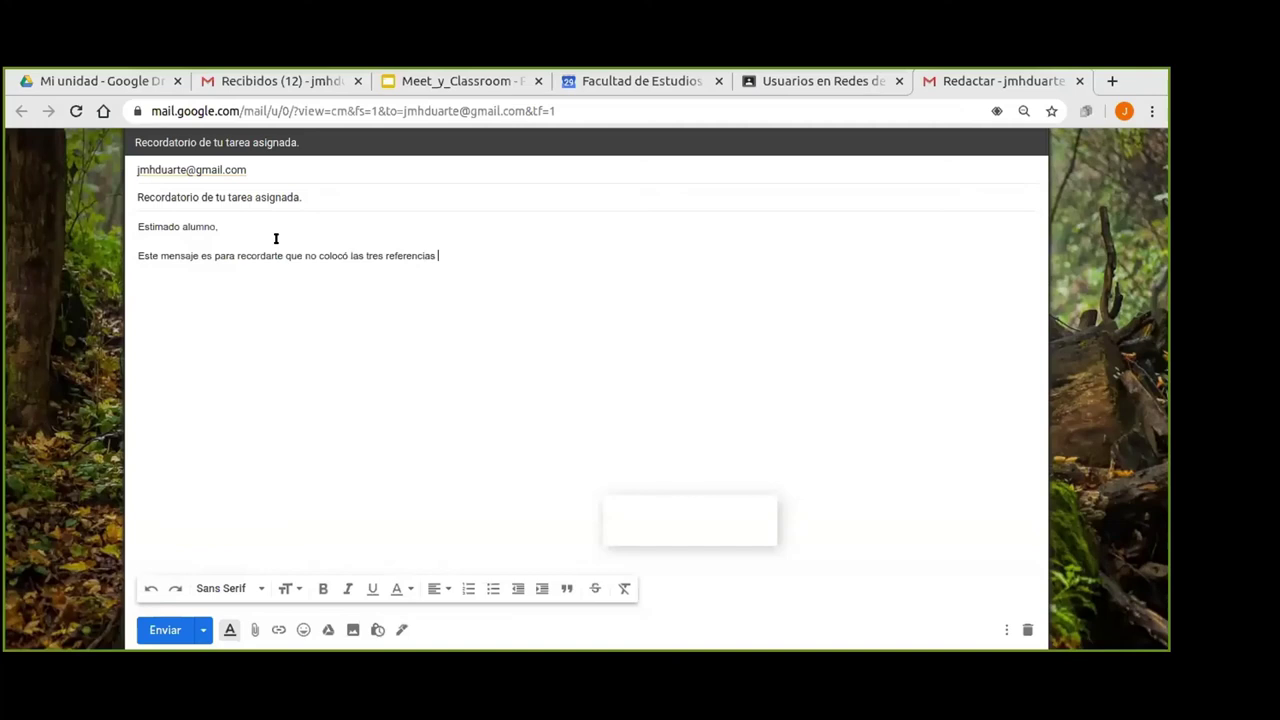
pyautogui.press('Tab')
pyautogui.write('solicitadas')
pyautogui.write(' y esa')
pyautogui.write(' es al ar')
pyautogui.write('a')
pyautogui.press('BackSpace')
pyautogui.press('BackSpace')
pyautogui.press('BackSpace')
pyautogui.write('razón de tu calif')
pyautogui.press('Tab')
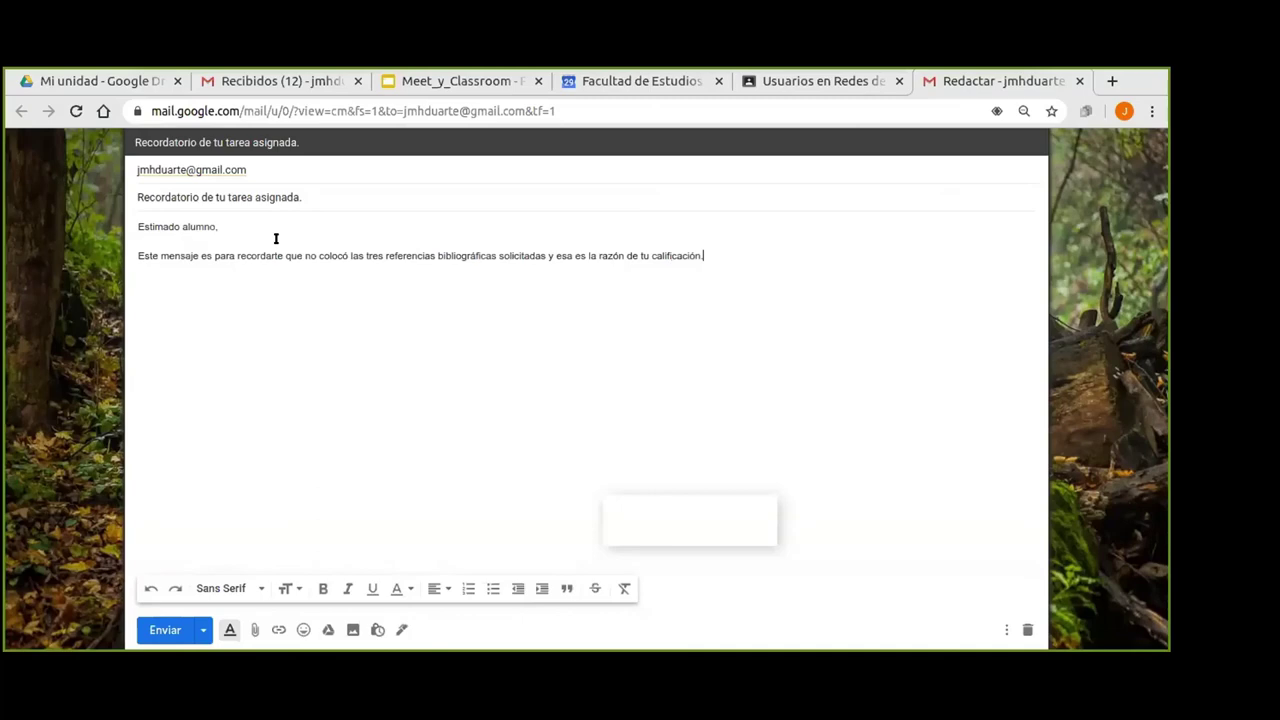
pyautogui.click(162, 632)
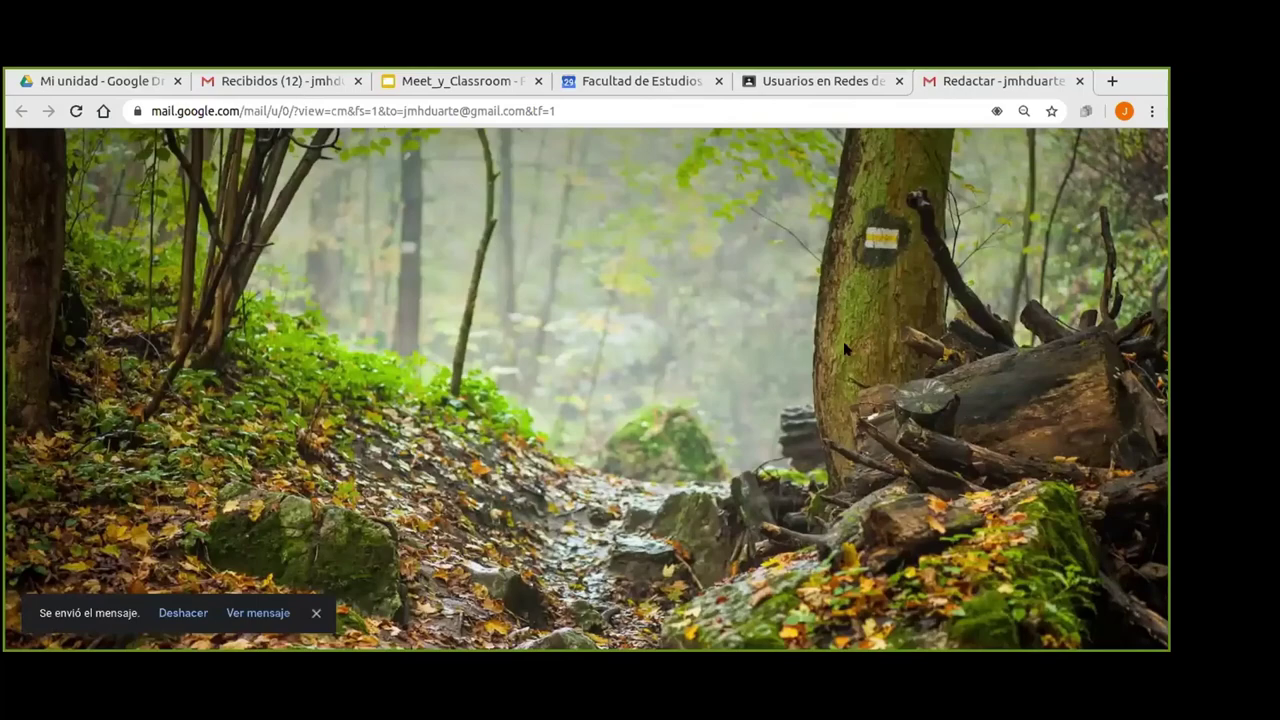
# Close the Gmail compose tab and return to the Meet_y_Classroom slides at slide 10.
pyautogui.hotkey('ctrl', 'w')
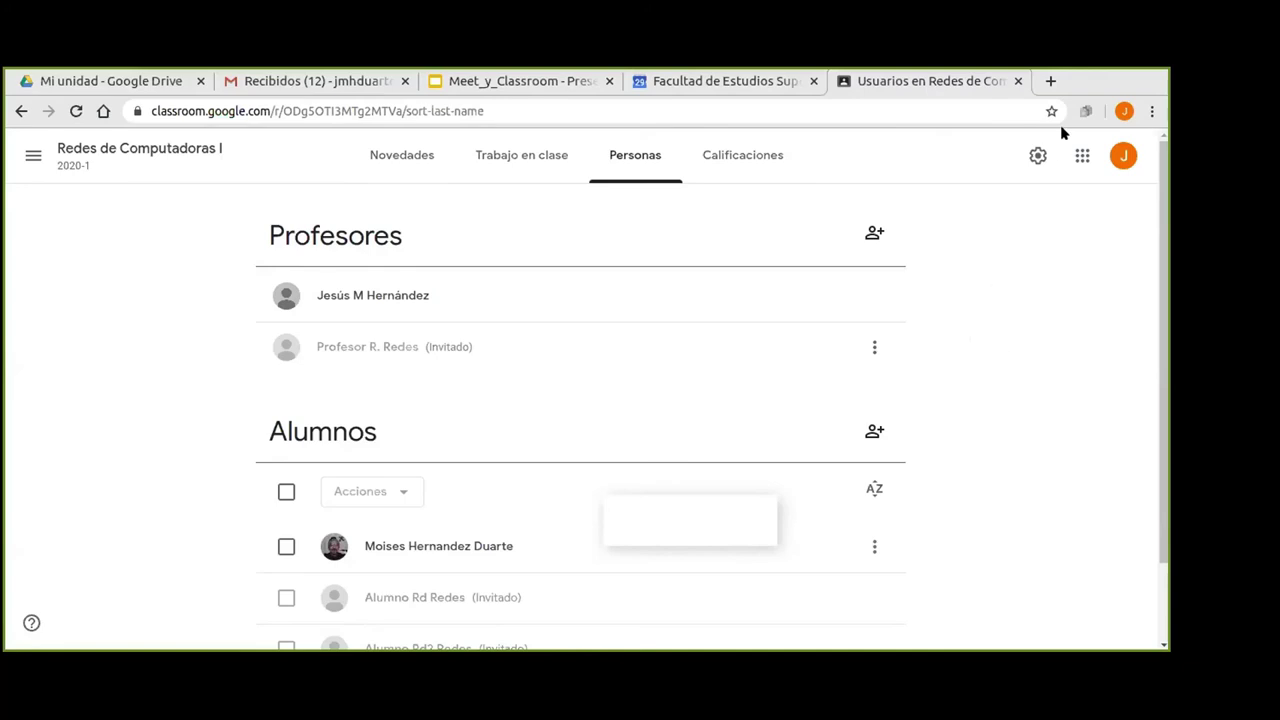
pyautogui.click(512, 84)
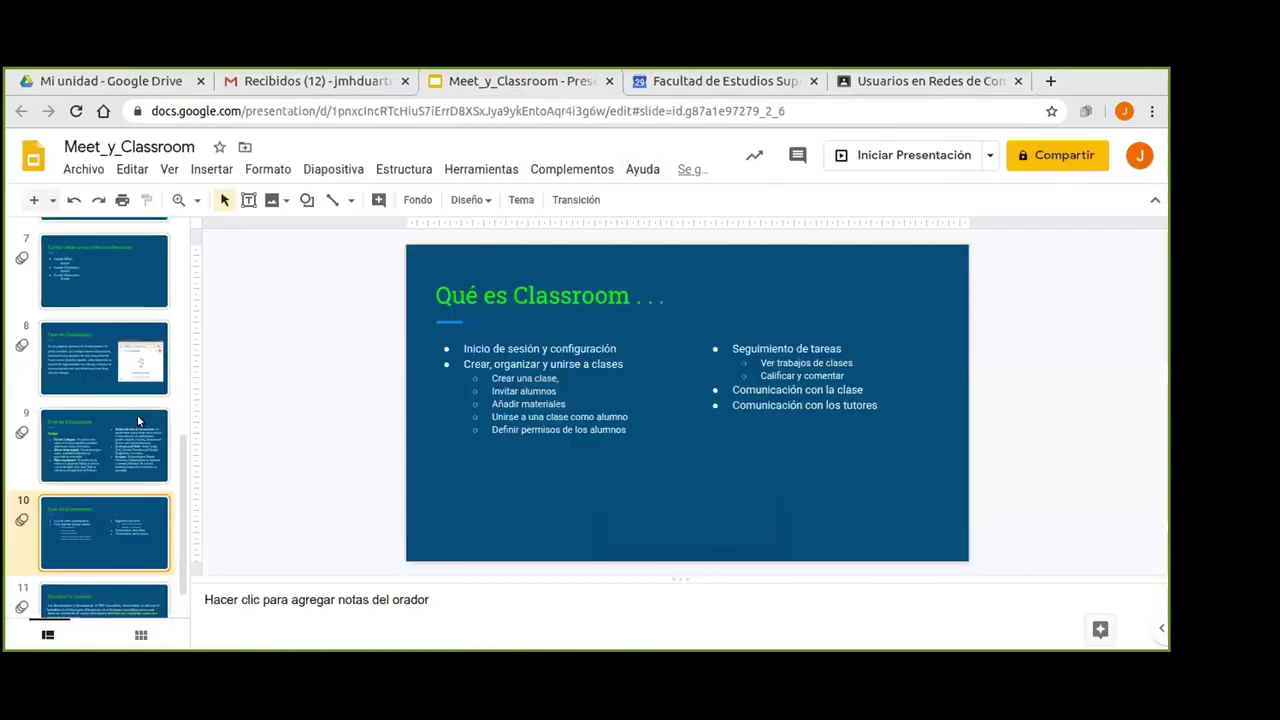
pyautogui.scroll(-1, 138, 417)
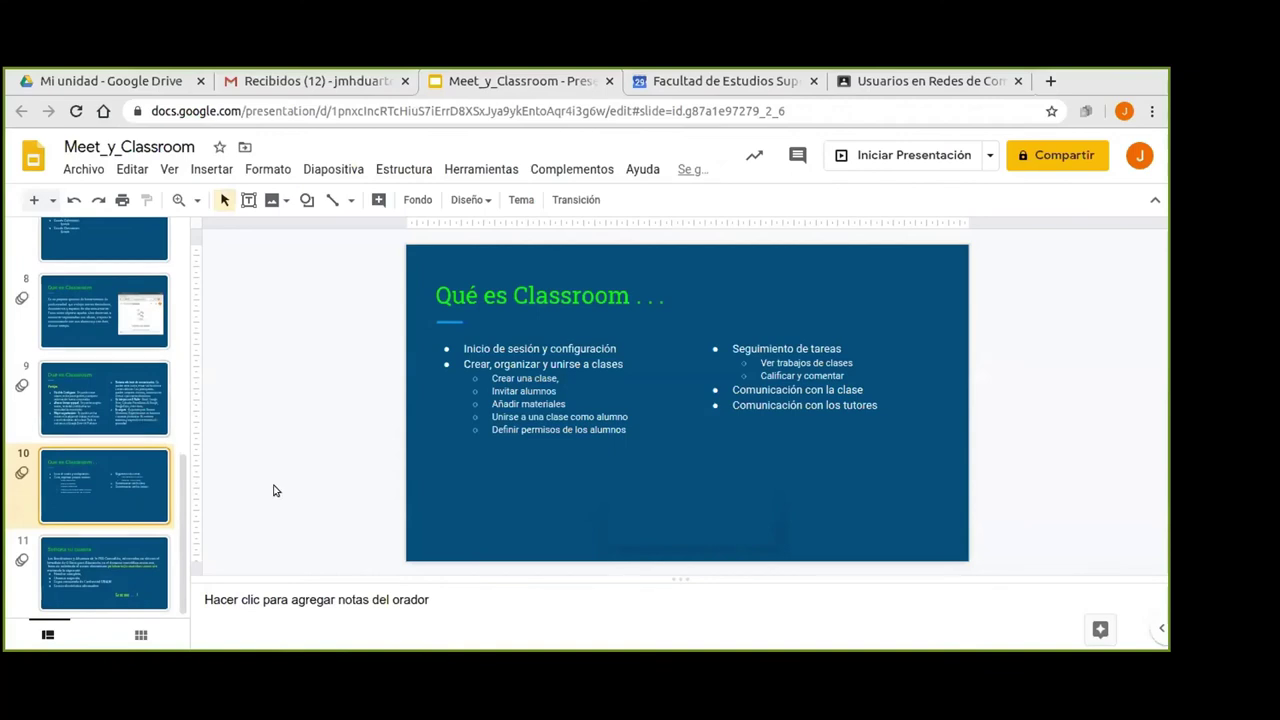